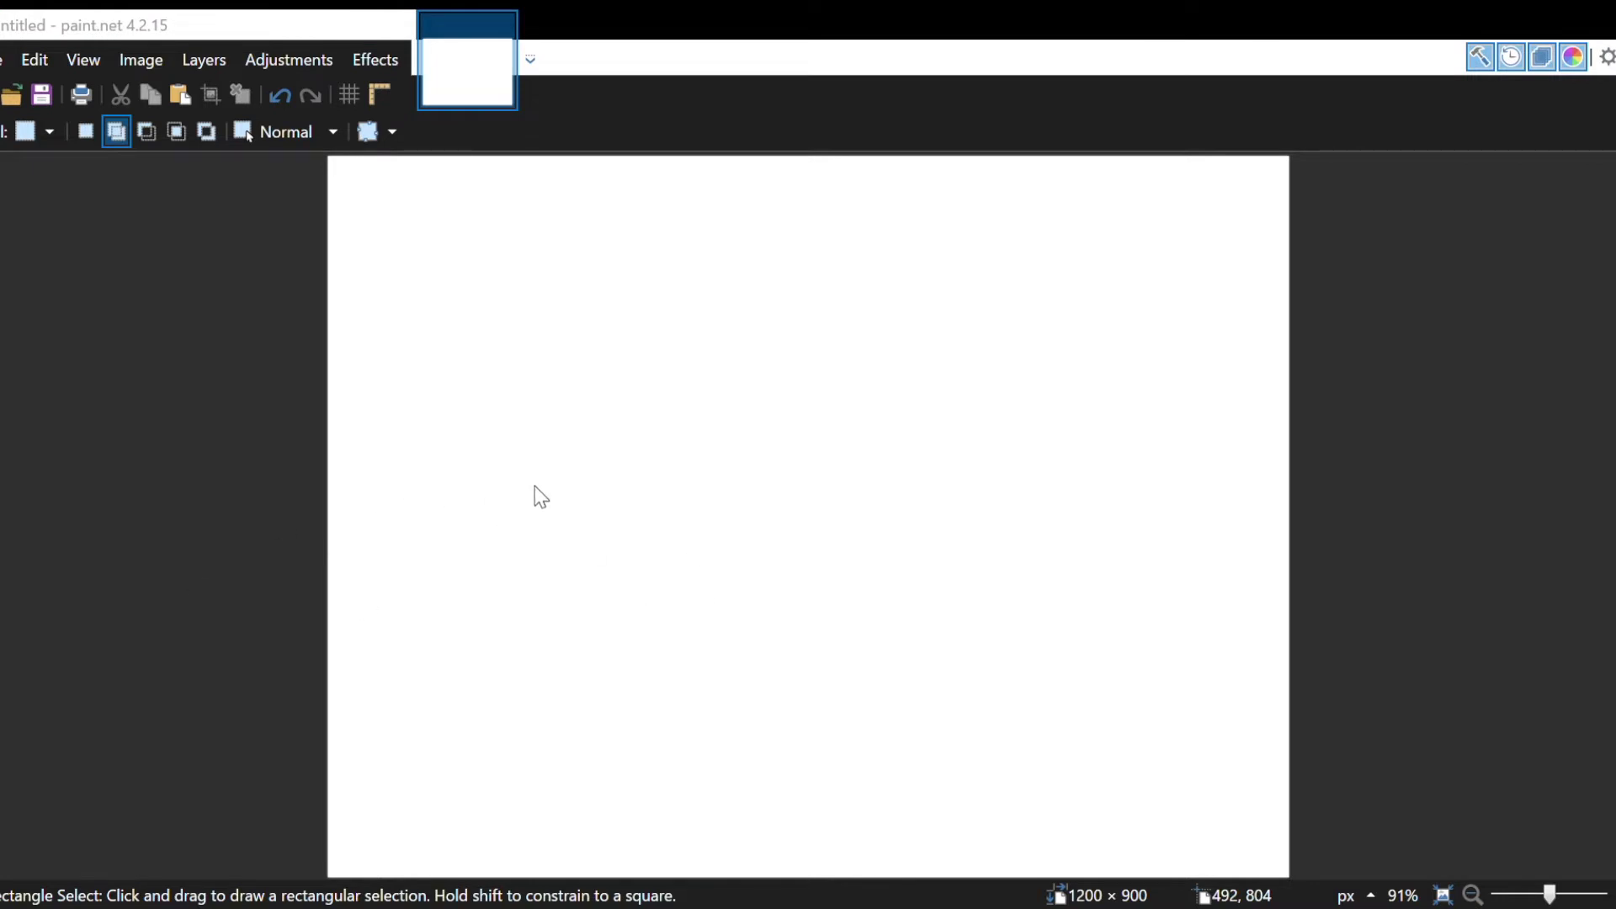
# Step: Open the blue galaxy JPG as the source background image
pyautogui.click(1290, 547)
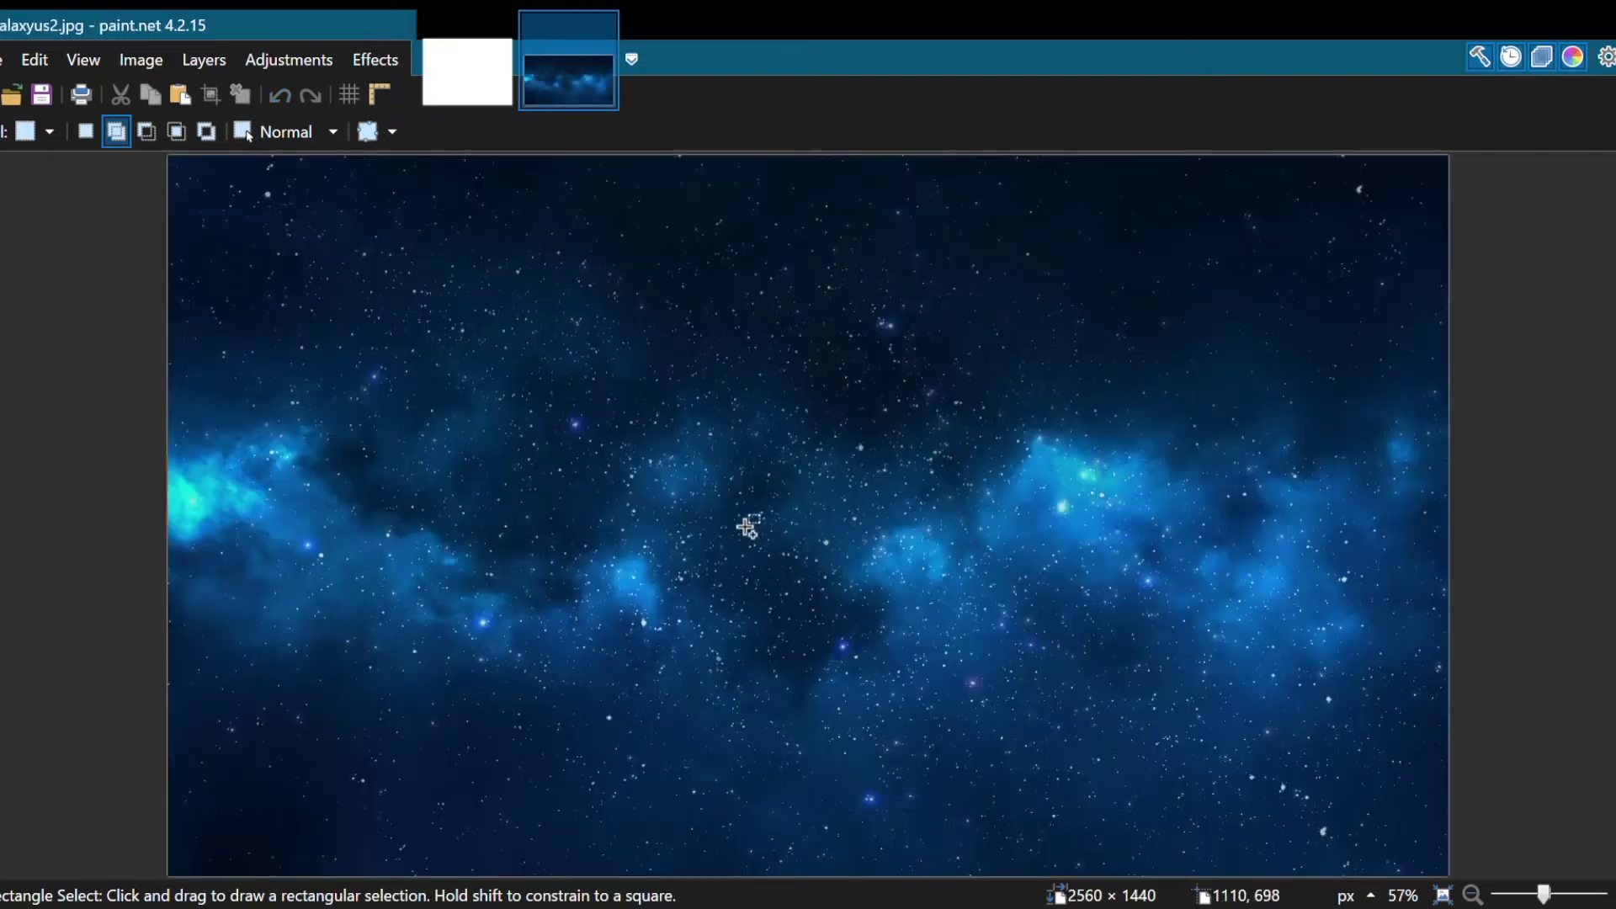
pyautogui.scroll(-1, 738, 516)
pyautogui.scroll(1, 761, 673)
pyautogui.scroll(-1, 734, 705)
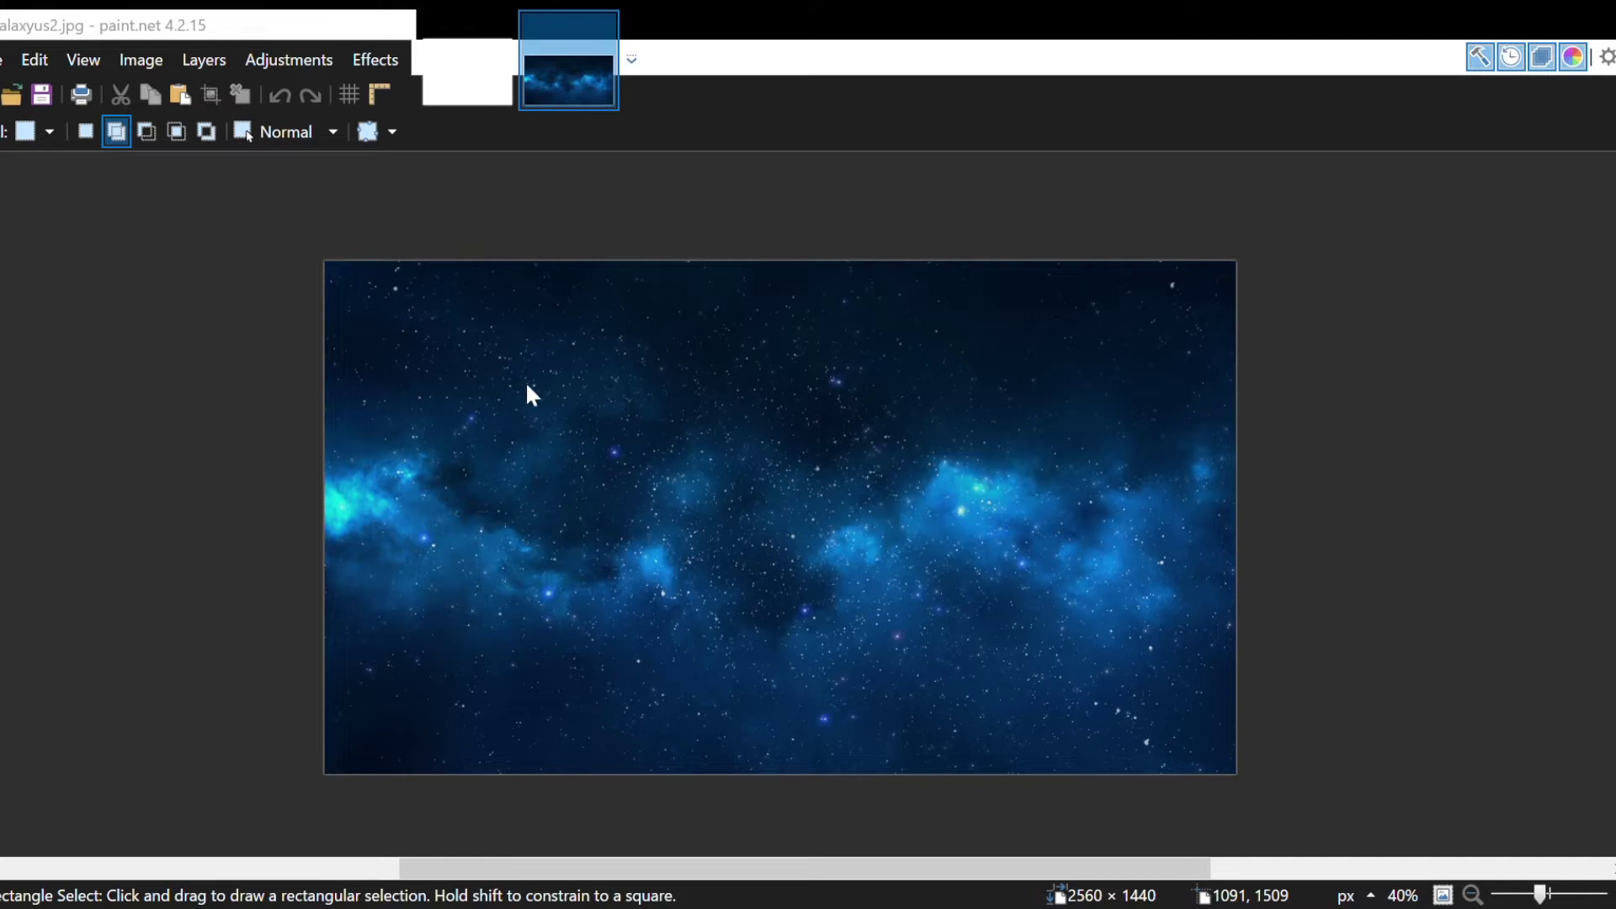
# Step: Open the starfield03.png and Transition Overlay.png templates, and return to the galaxy source image
pyautogui.moveTo(1547, 452); pyautogui.dragTo(1250, 424)
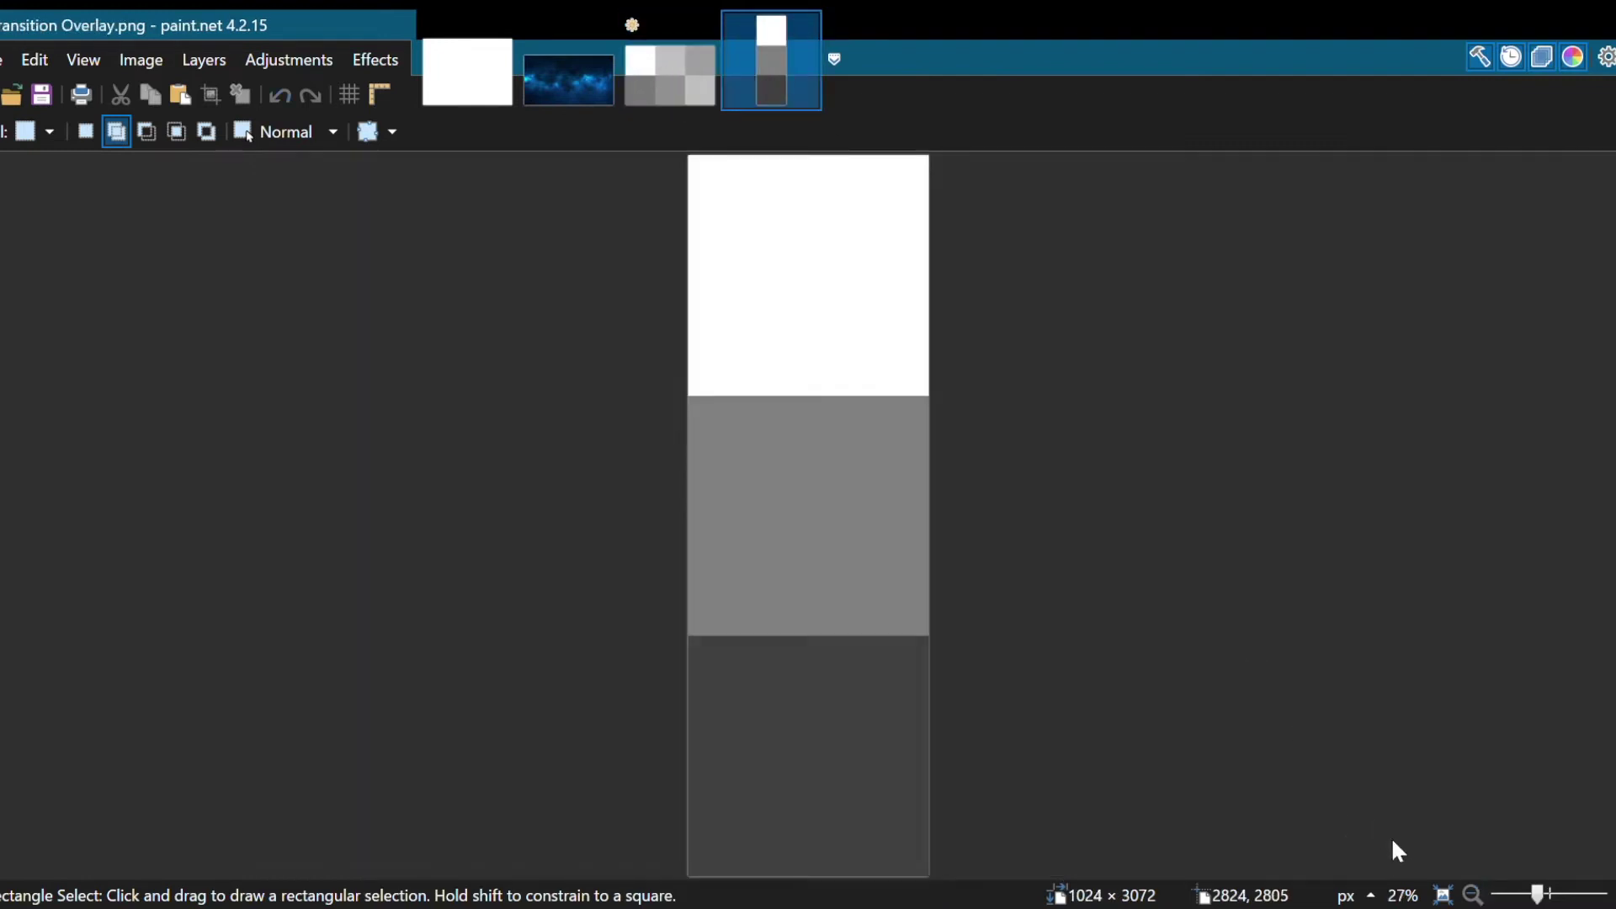
pyautogui.click(587, 101)
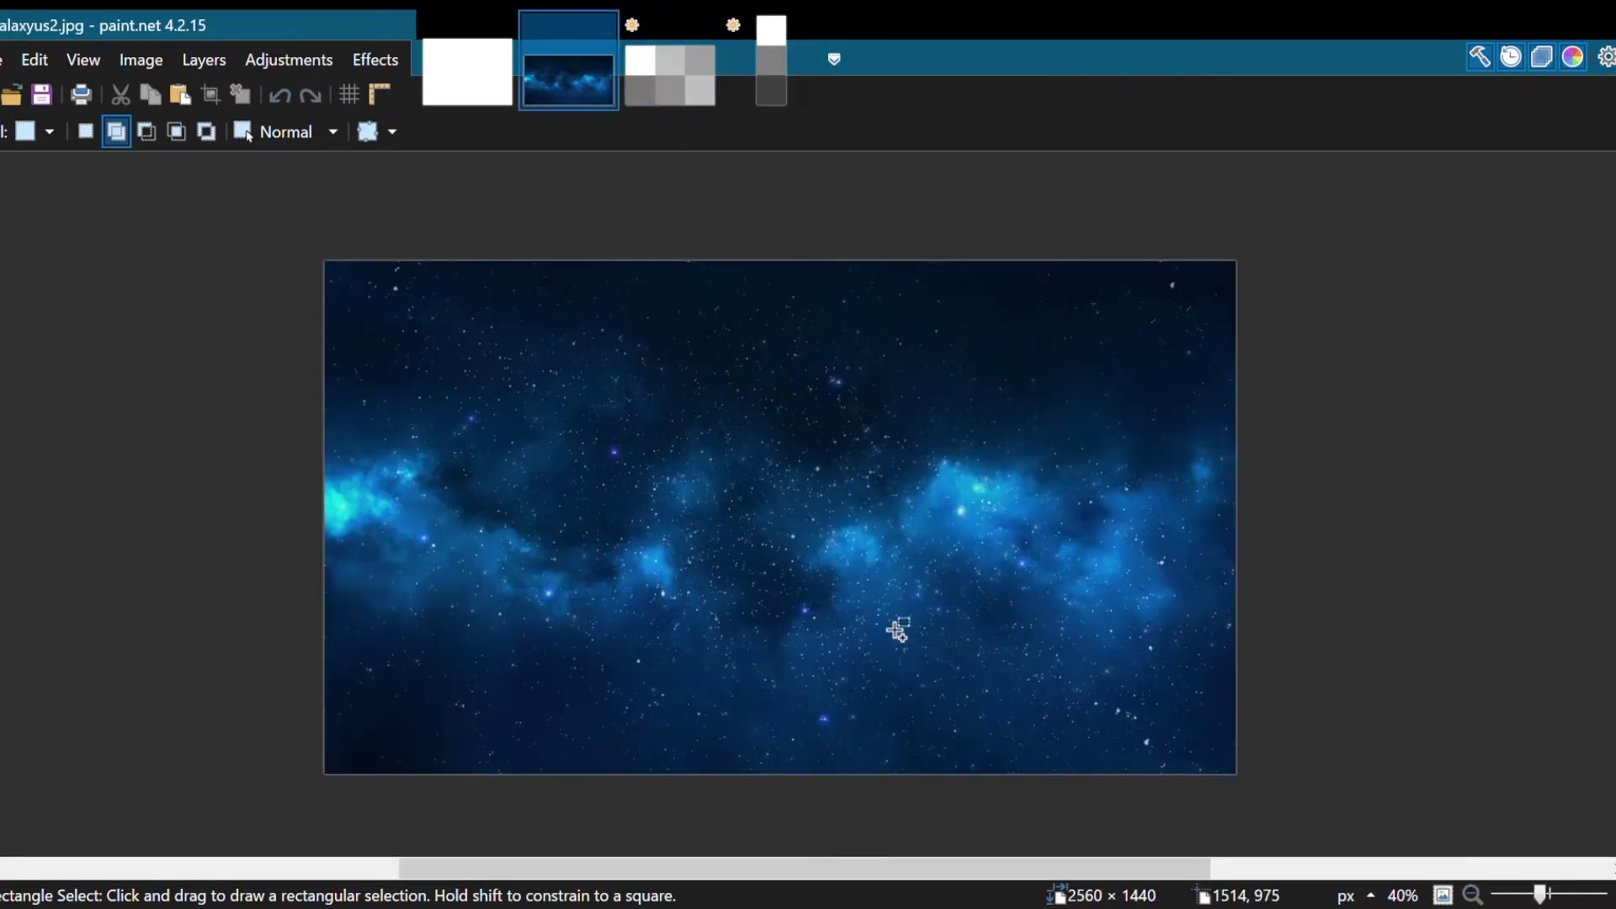
pyautogui.scroll(1, 779, 628)
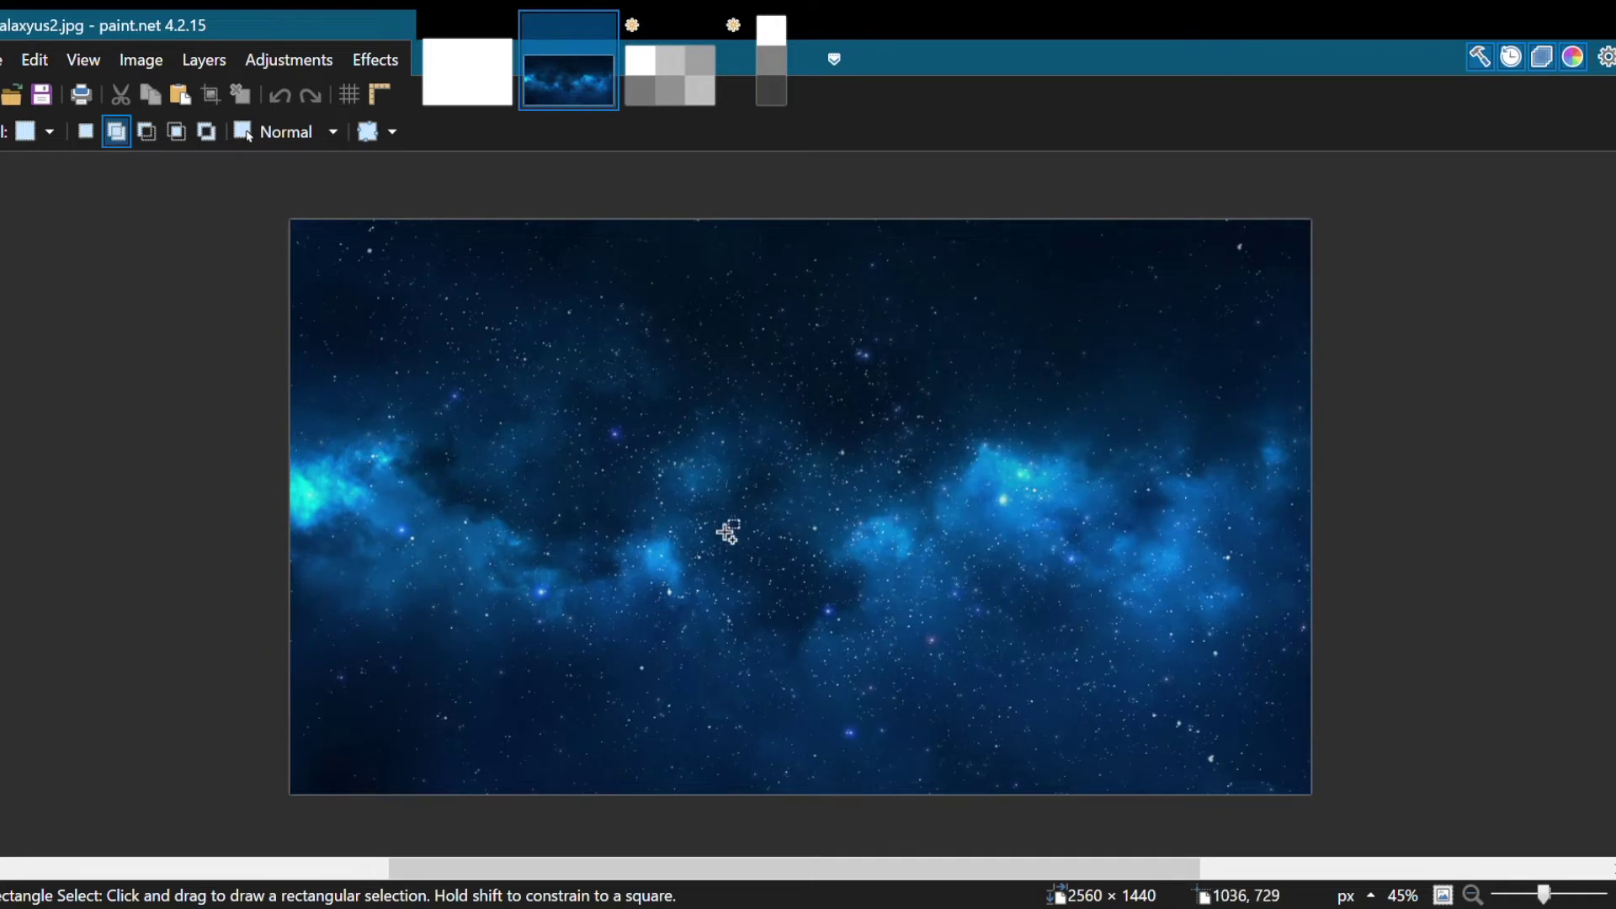
pyautogui.scroll(-1, 727, 532)
# Step: Look through the starfield03.png template and the six galaxy cube face images
pyautogui.click(670, 72)
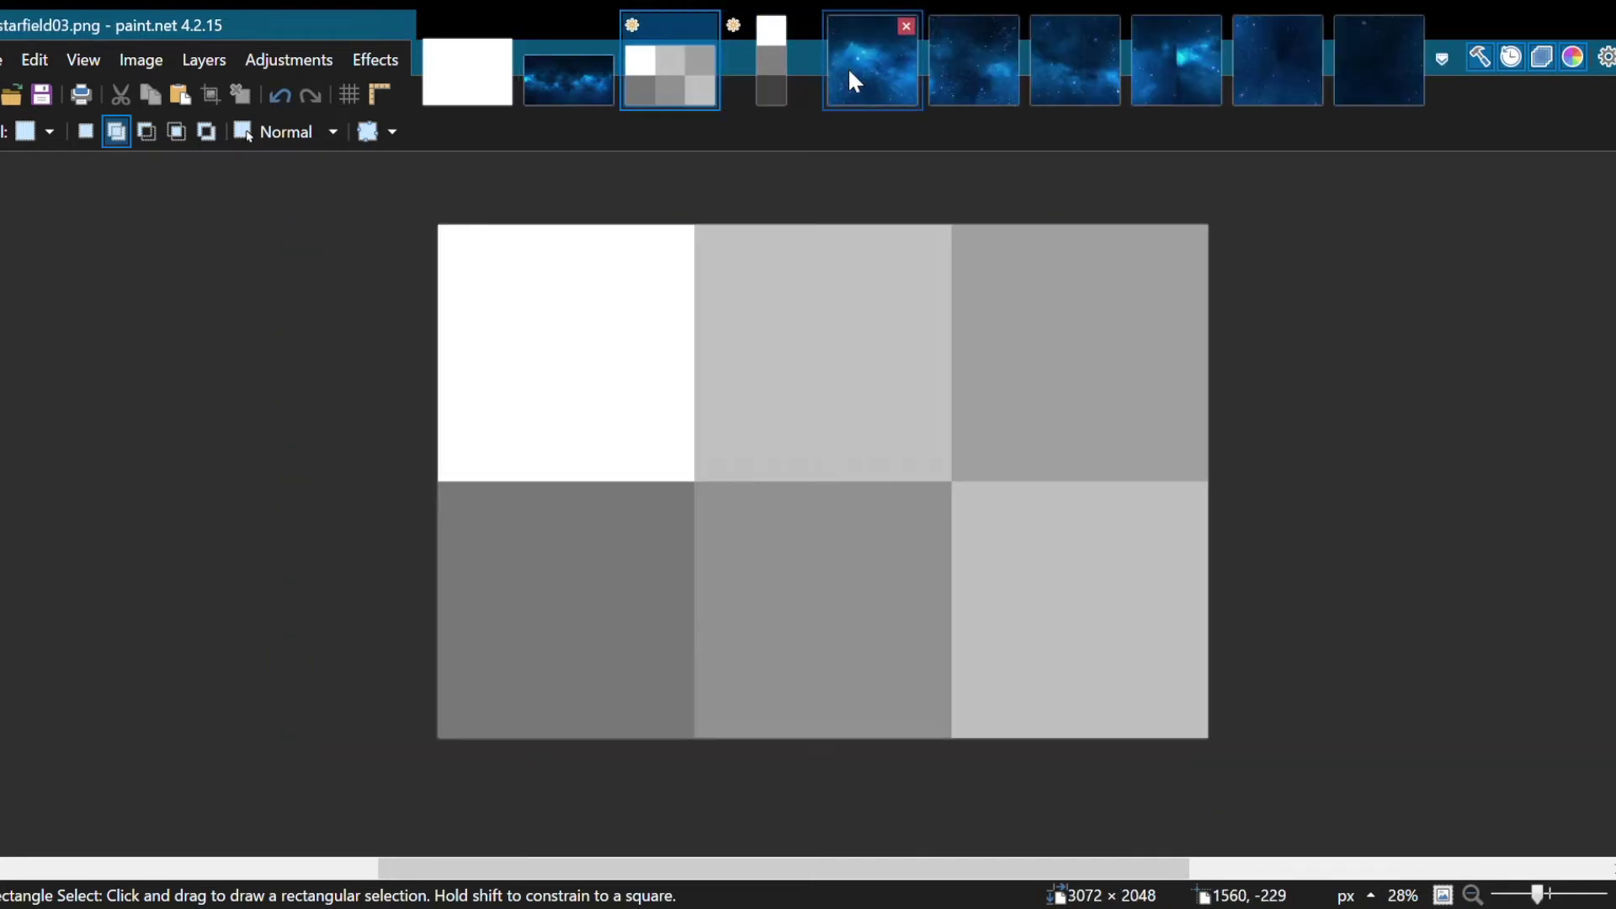
pyautogui.click(850, 72)
pyautogui.click(972, 82)
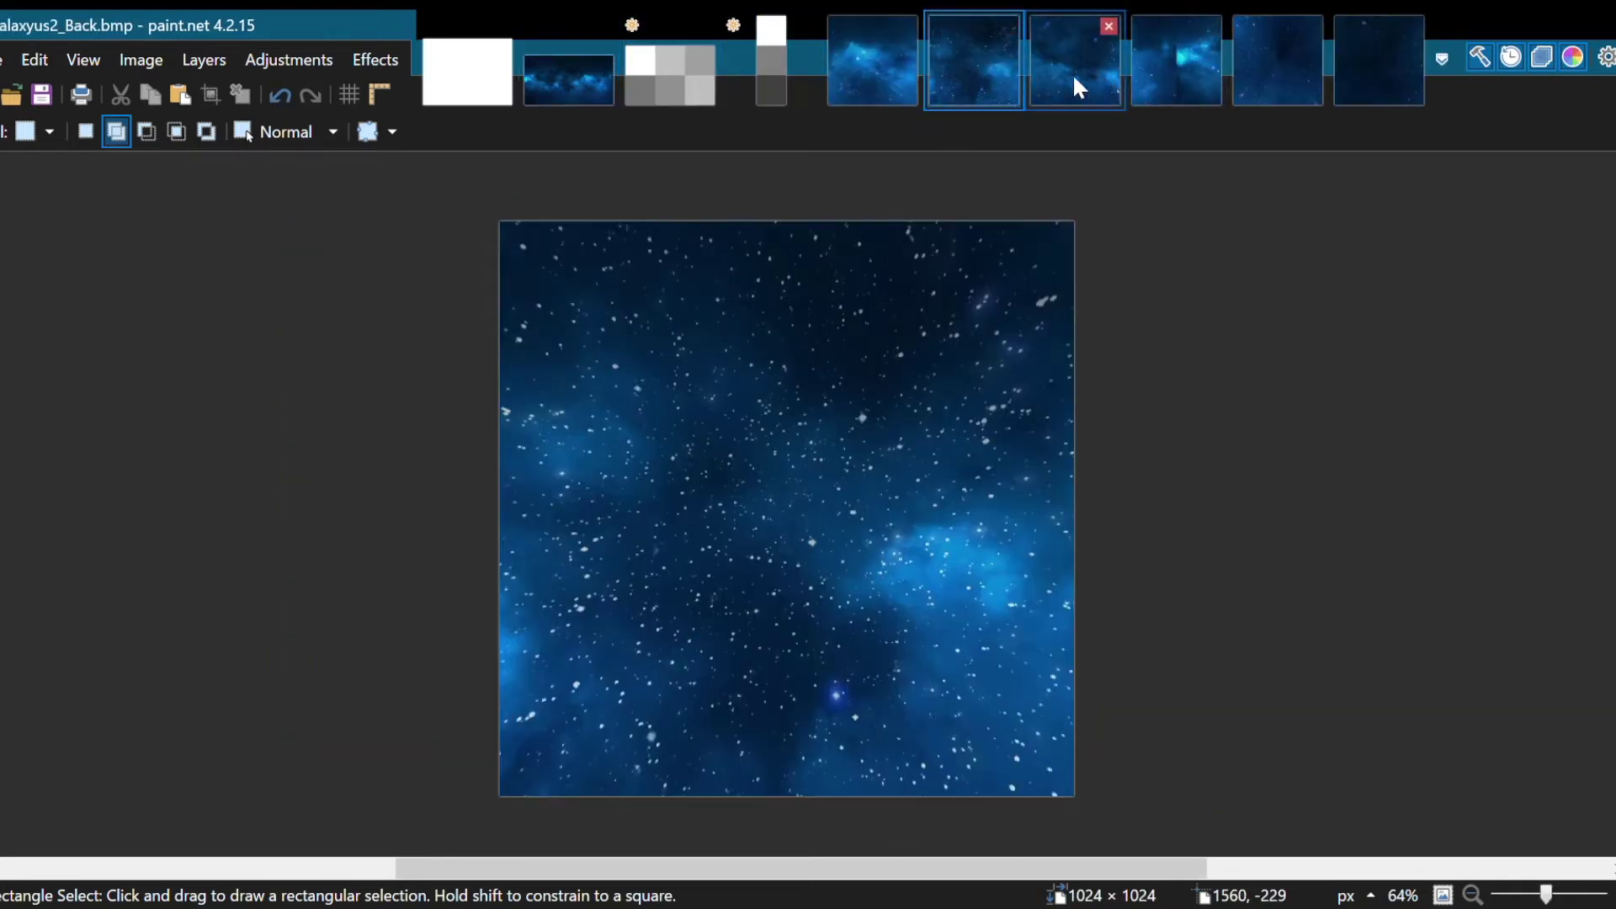
pyautogui.click(1073, 73)
pyautogui.click(1157, 75)
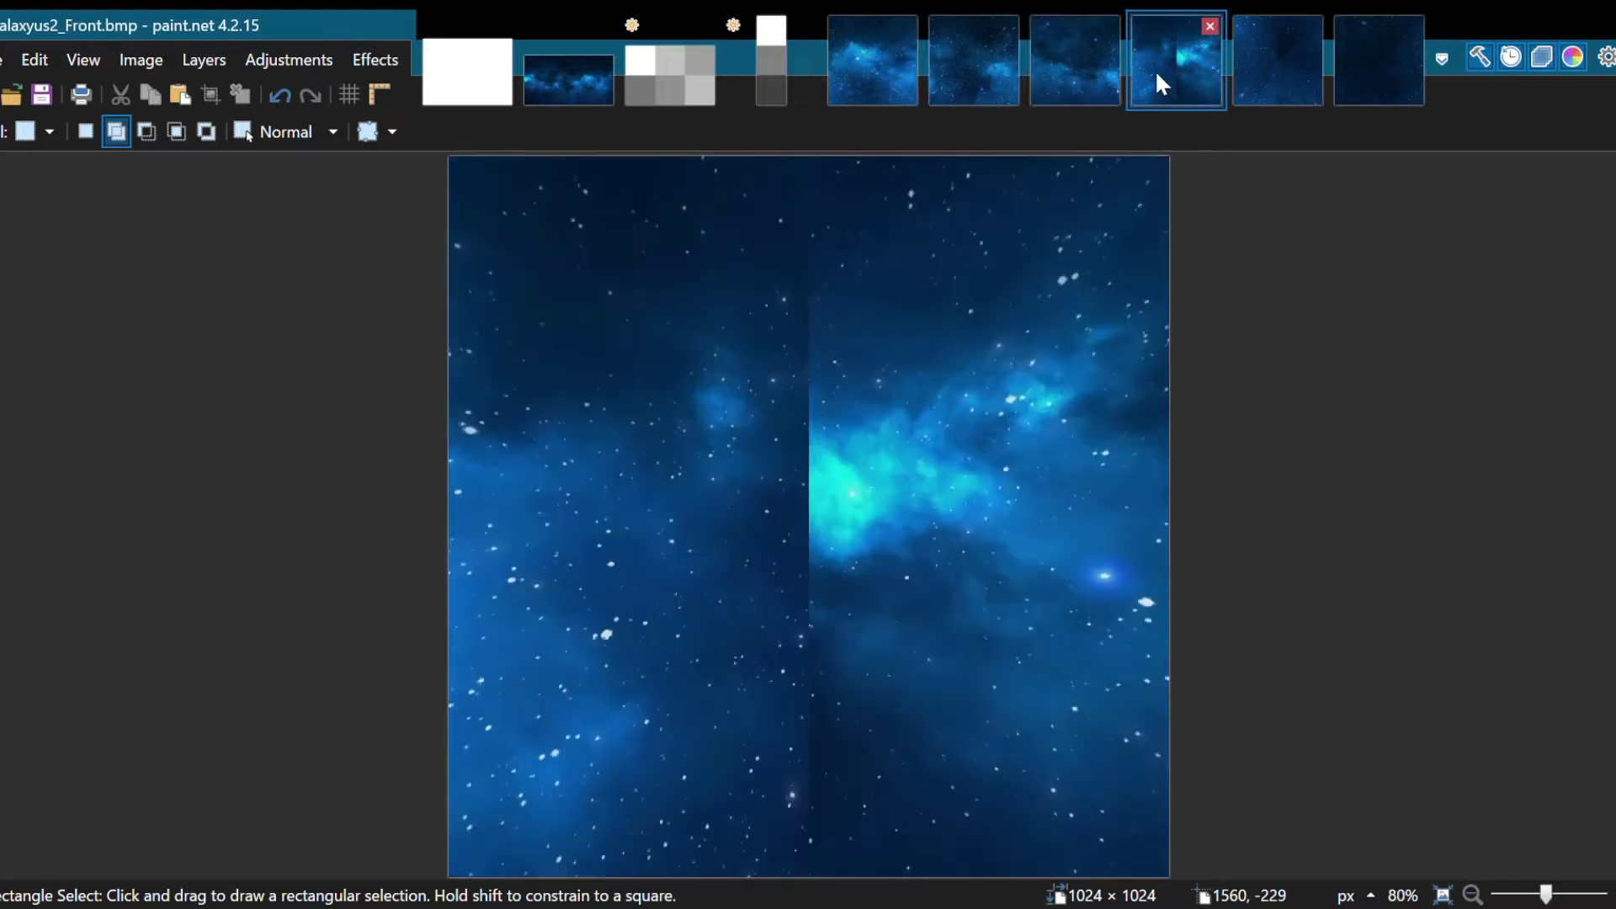
pyautogui.click(1247, 69)
pyautogui.click(1375, 69)
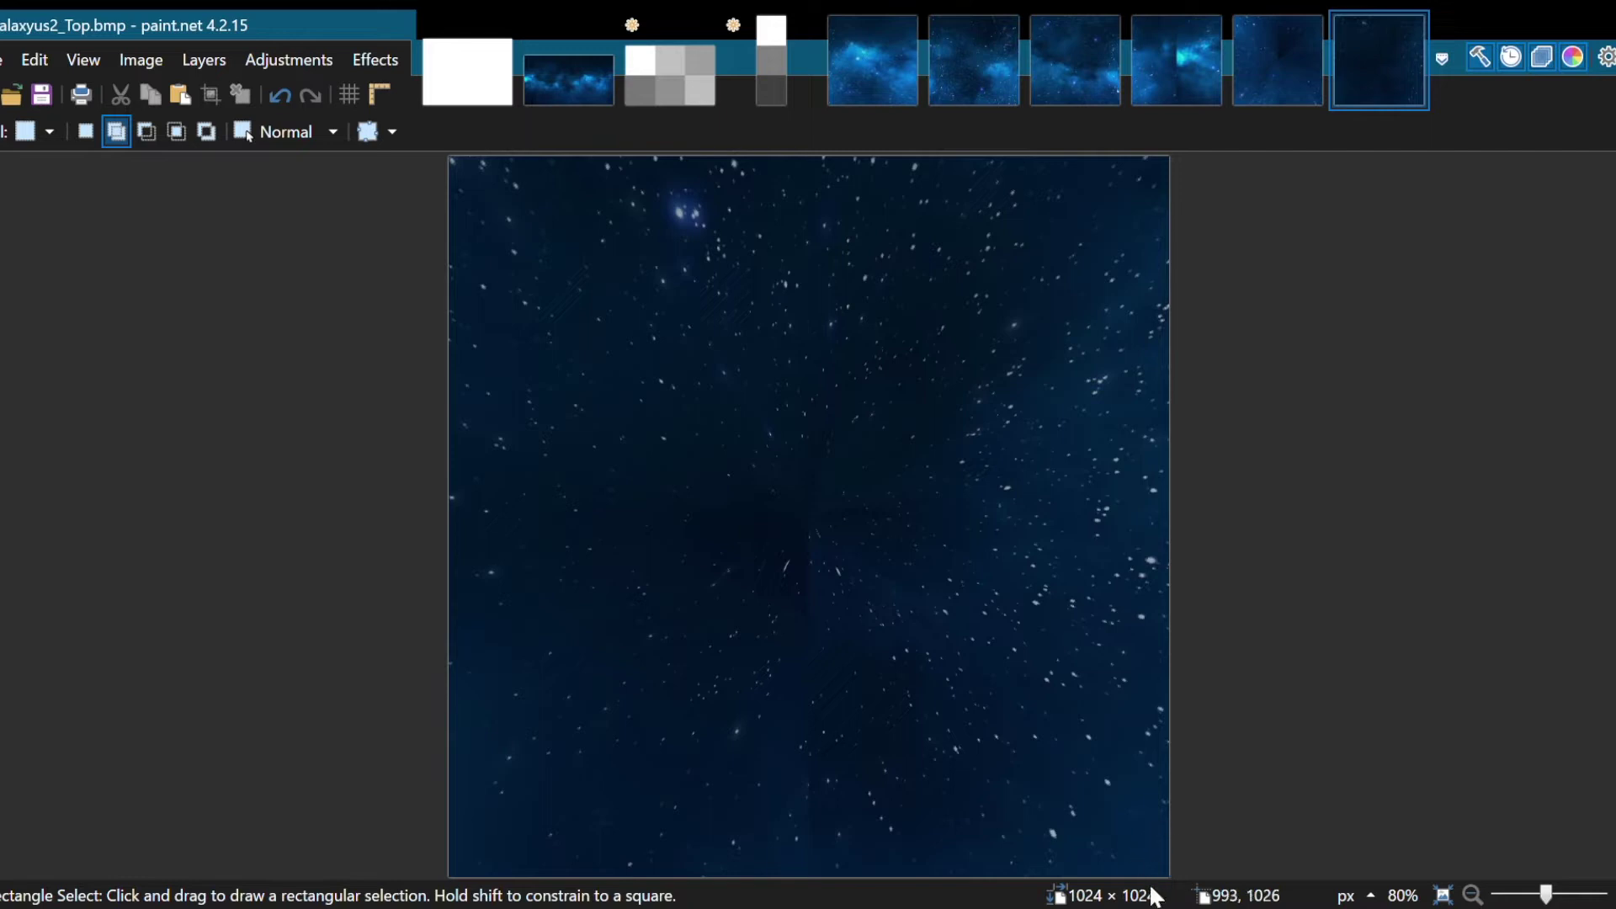
# Step: Copy the whole Left face image and paste it over the lower-left square of starfield03.png
pyautogui.click(870, 99)
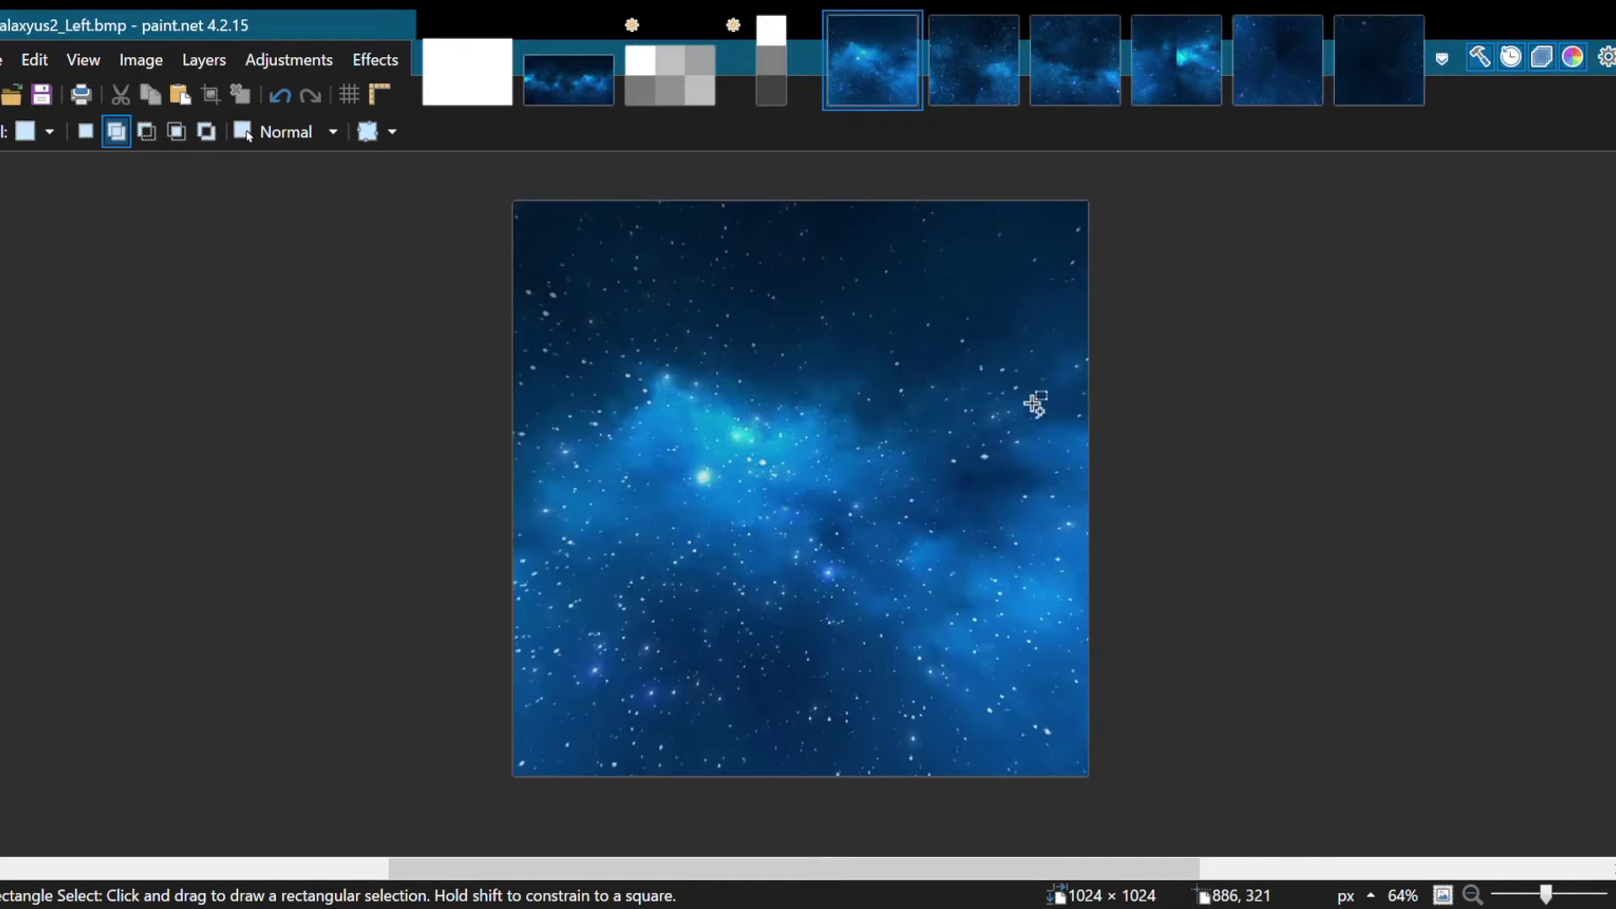
pyautogui.hotkey('ctrl', 'a')
pyautogui.click(674, 72)
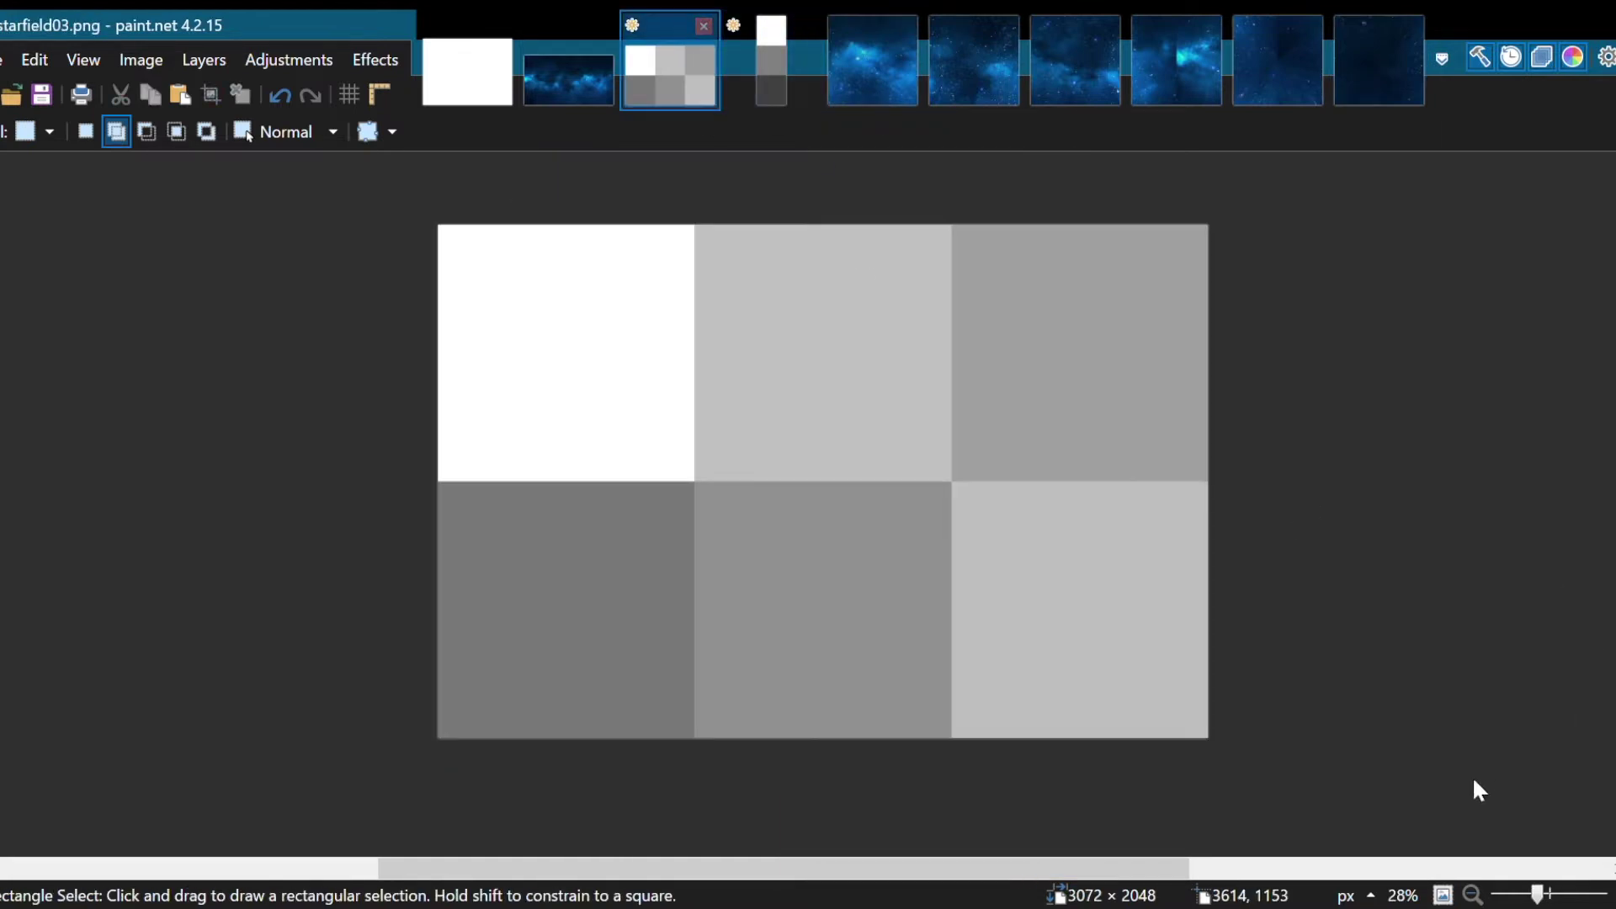
pyautogui.hotkey('ctrl', 'v')
pyautogui.moveTo(552, 463); pyautogui.dragTo(508, 635)
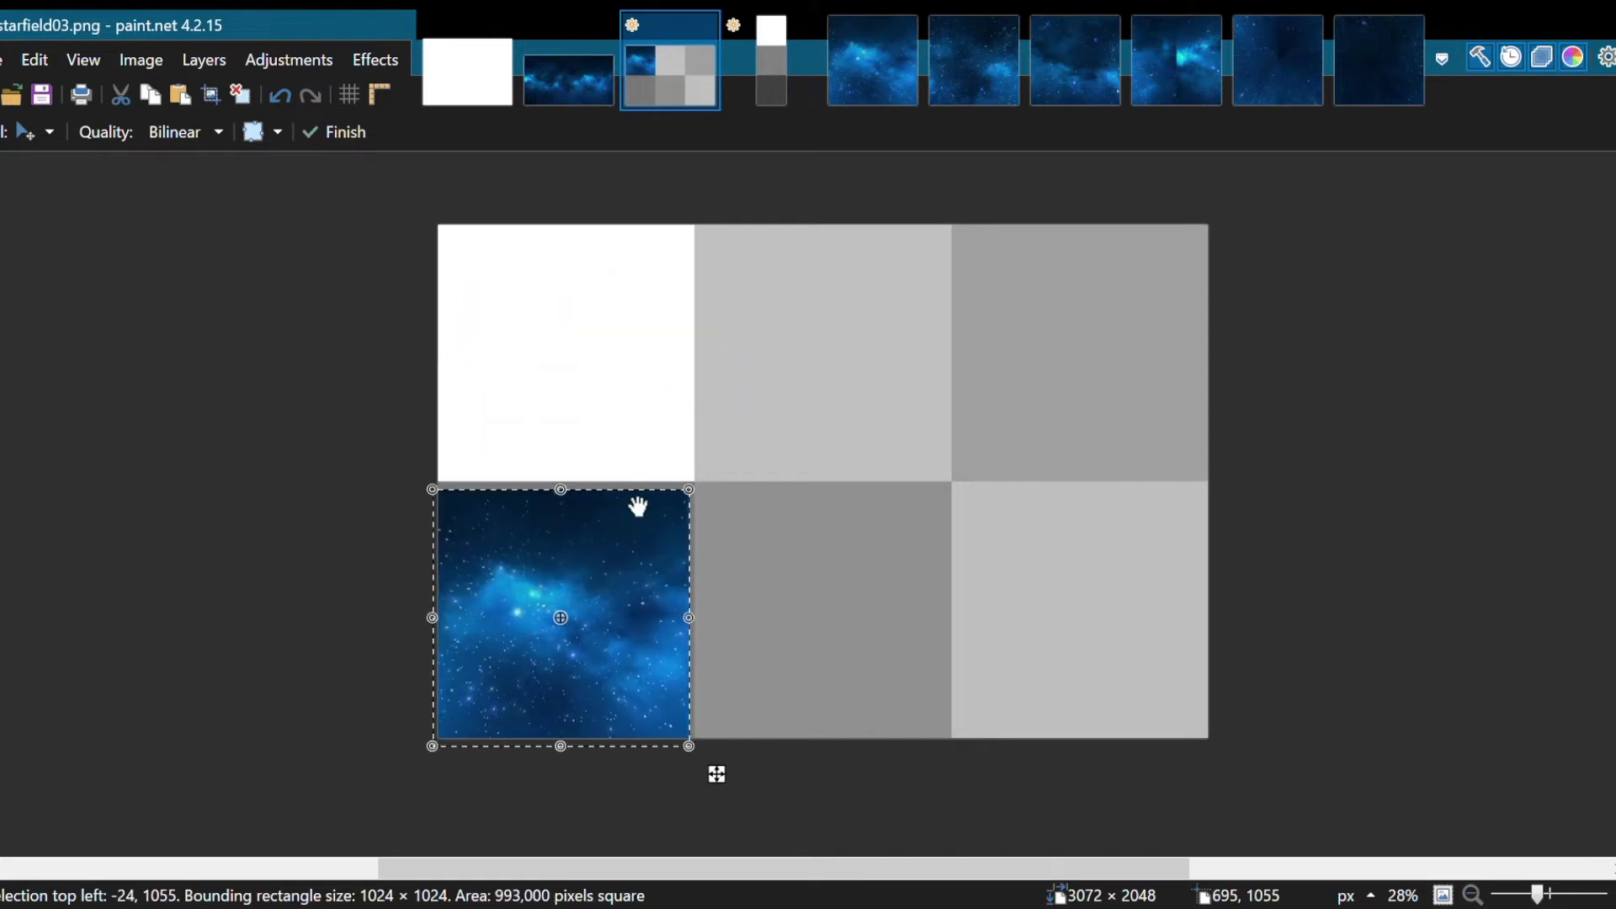
# Step: Align the pasted Left face exactly with the lower-left square at 0, 1024 and deselect it
pyautogui.scroll(8, 707, 488)
pyautogui.moveTo(623, 638); pyautogui.dragTo(737, 468)
pyautogui.scroll(6, 844, 365)
pyautogui.moveTo(826, 420); pyautogui.dragTo(851, 437)
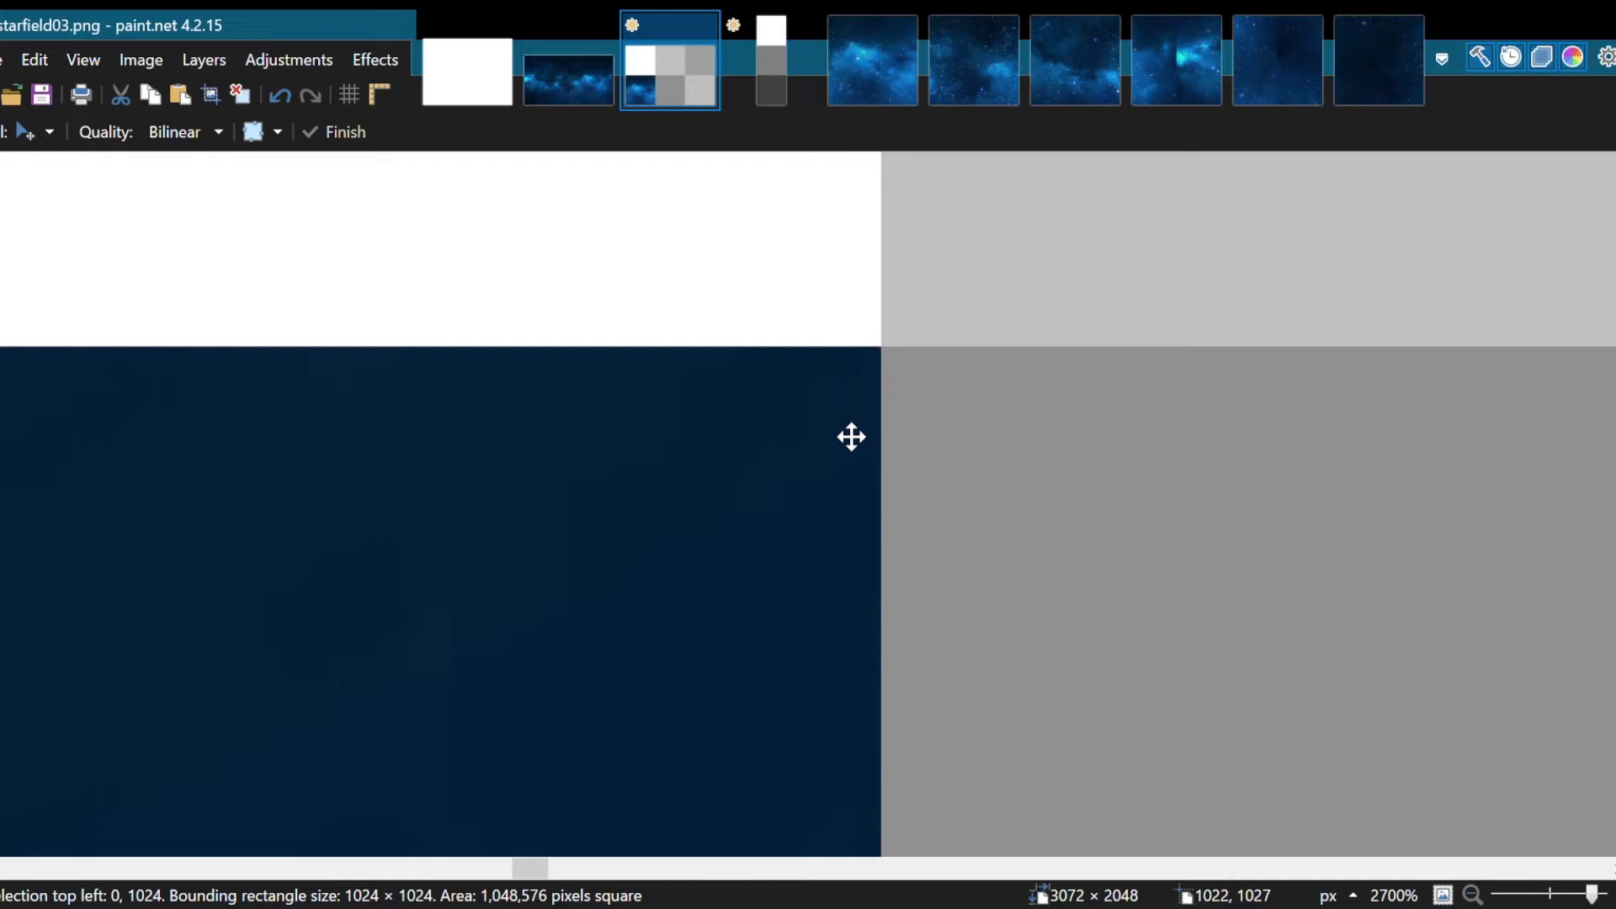
pyautogui.hotkey('ctrl', 'd')
pyautogui.hotkey('ctrl', 'v')
pyautogui.hotkey('ctrl', 'z')
pyautogui.scroll(-4, 793, 396)
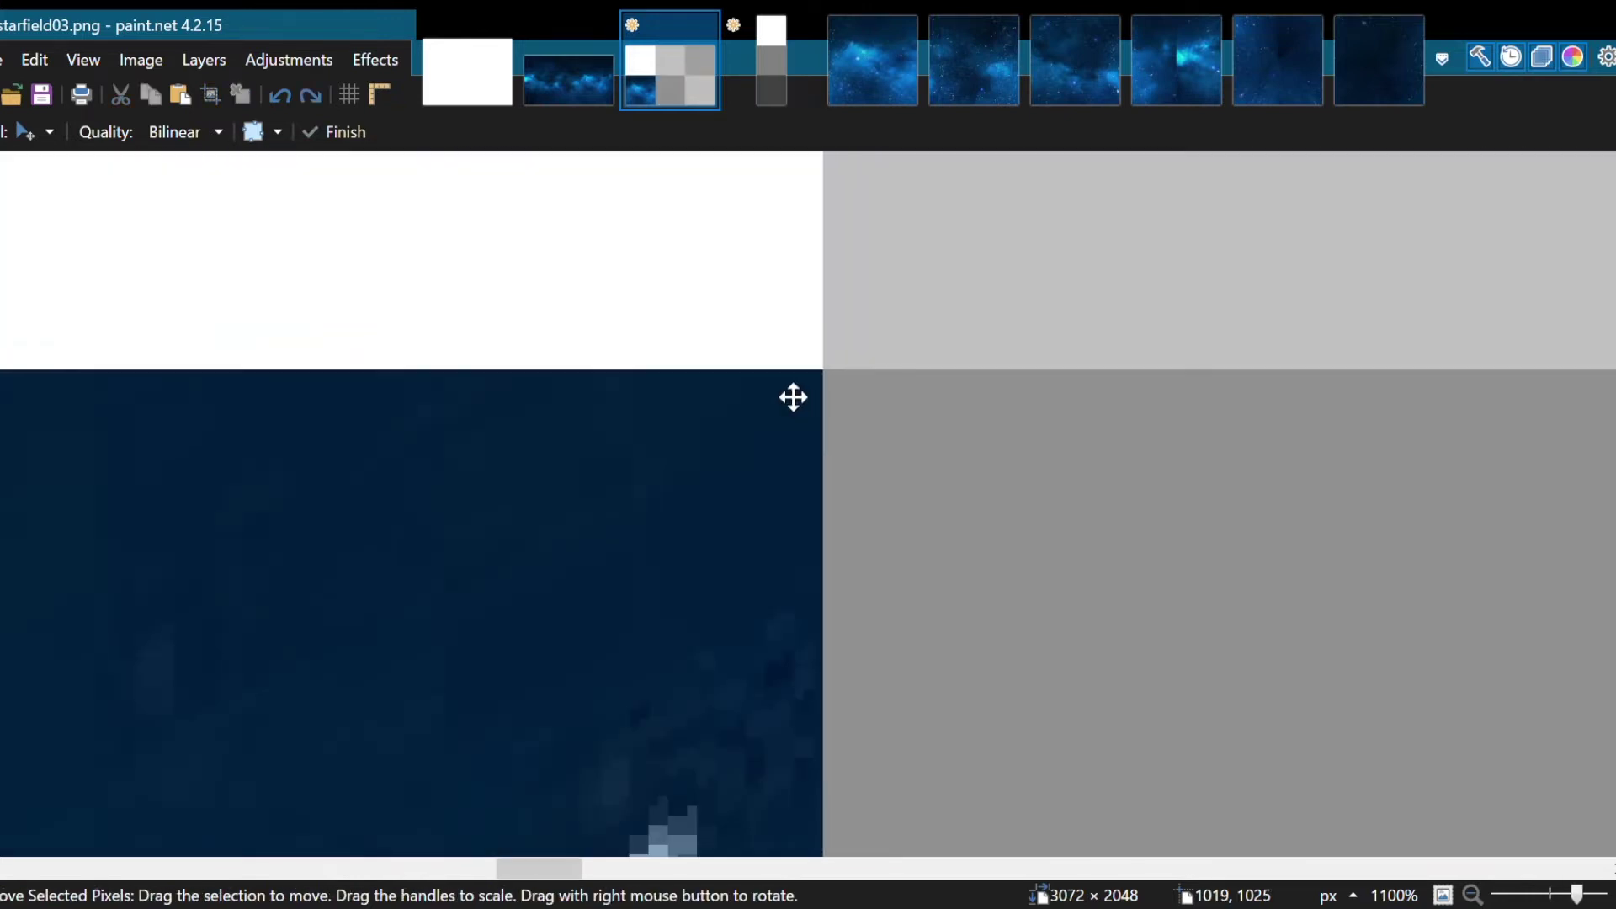
pyautogui.scroll(-8, 793, 397)
# Step: Copy the whole Back face image and paste it over the upper-right square of starfield03.png
pyautogui.click(850, 49)
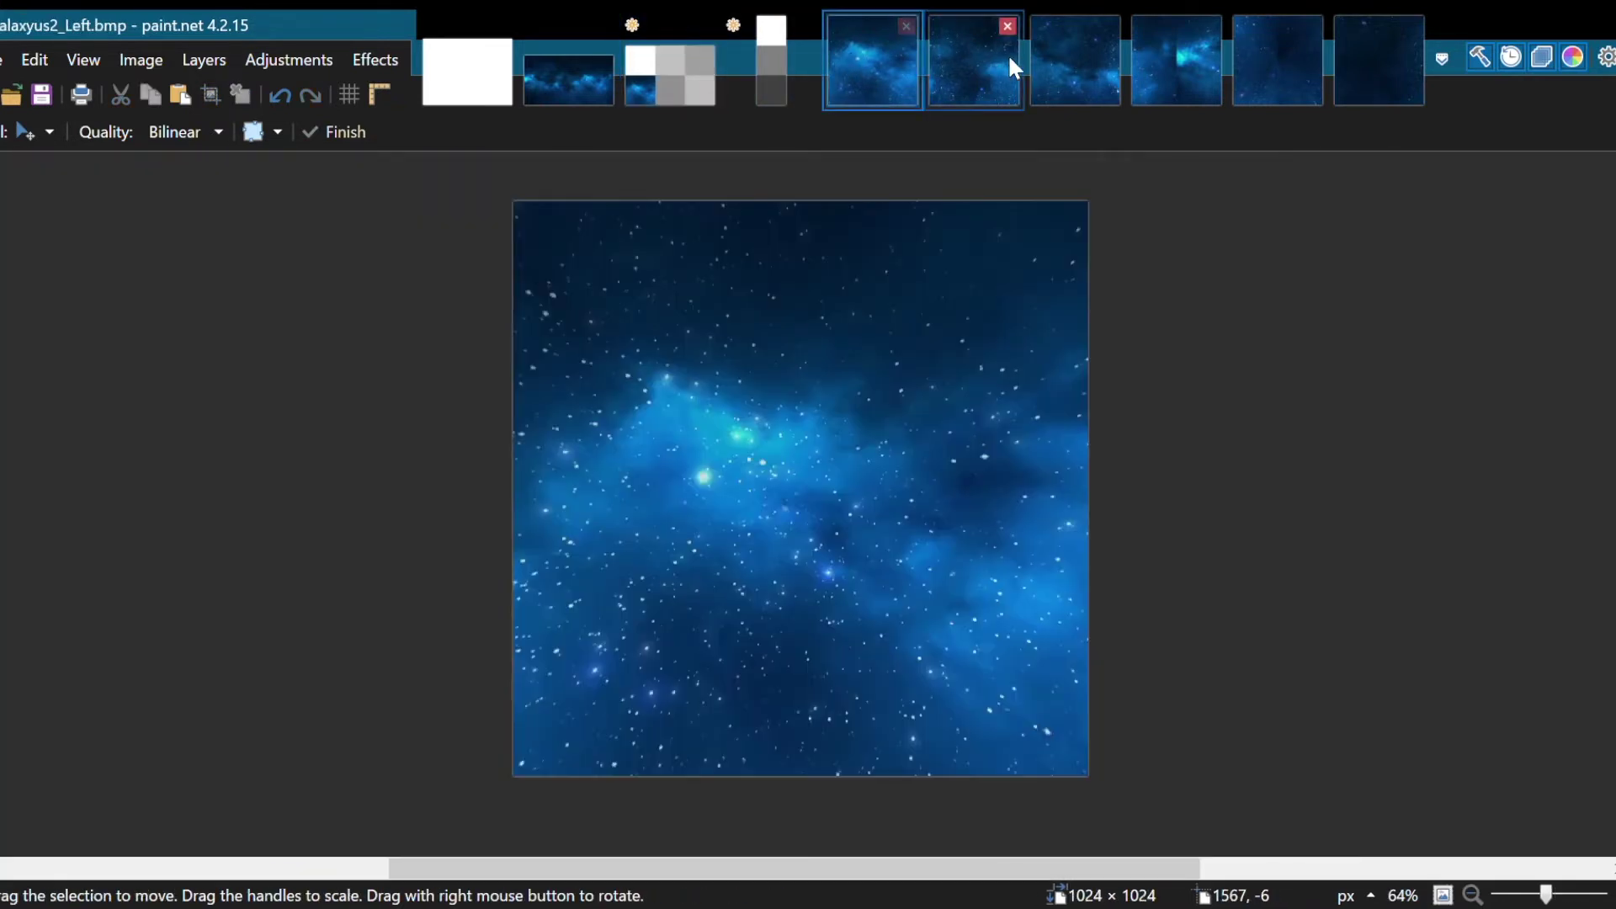
pyautogui.click(993, 68)
pyautogui.hotkey('ctrl', 'a')
pyautogui.click(705, 103)
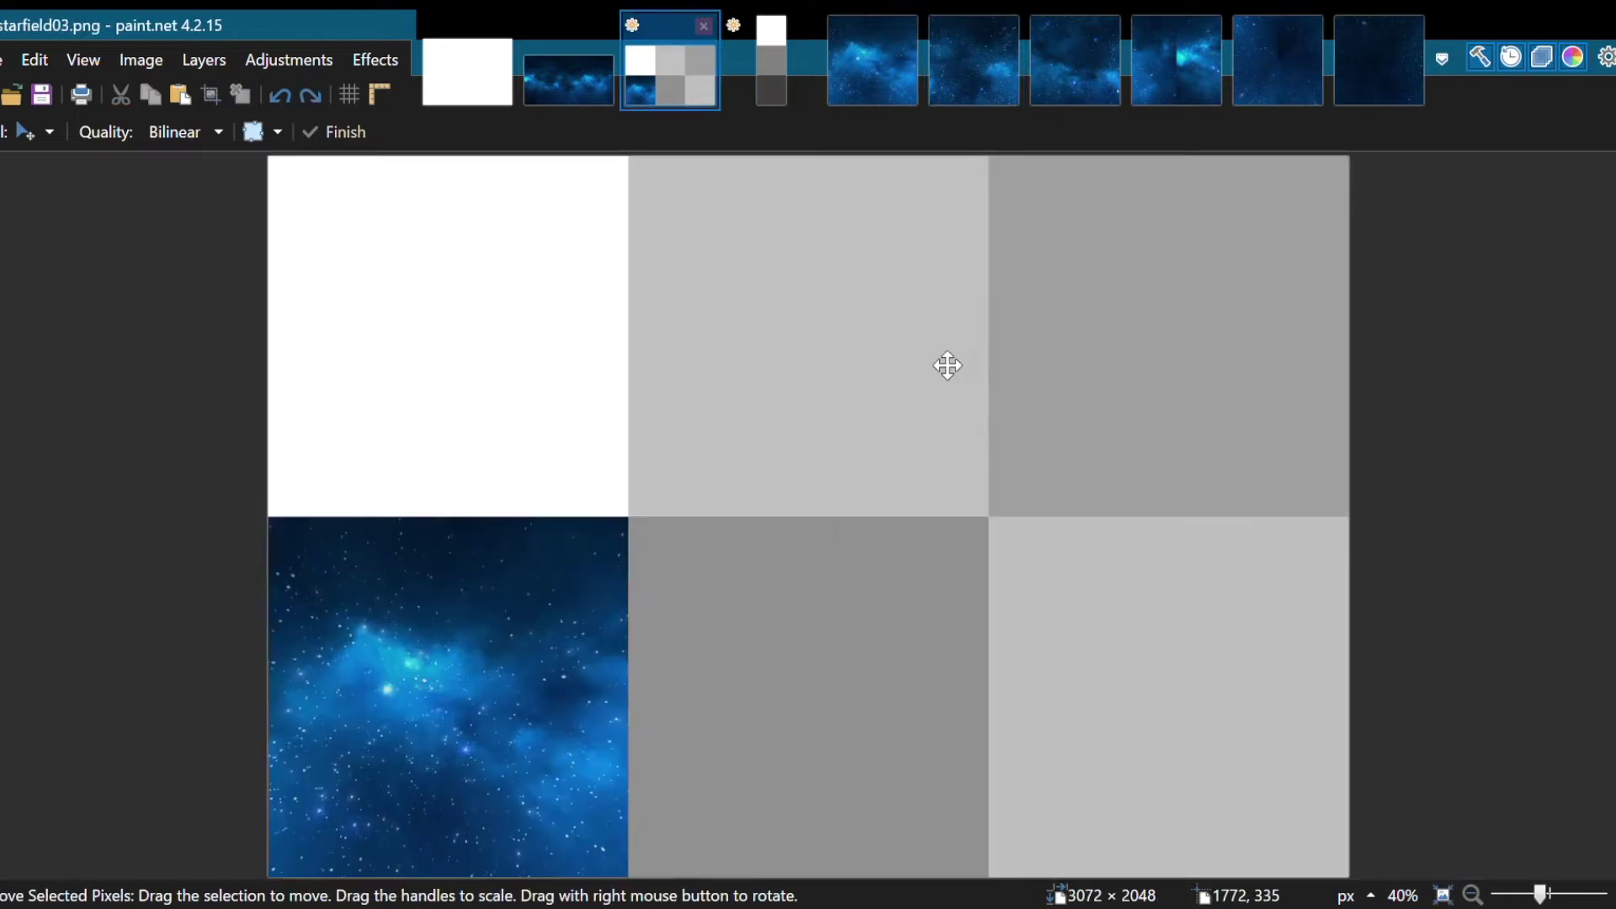
pyautogui.hotkey('ctrl', 'v')
pyautogui.moveTo(502, 408); pyautogui.dragTo(969, 484)
# Step: Align the pasted Back face exactly with the upper-right square at 2048, 0
pyautogui.scroll(10, 1010, 541)
pyautogui.scroll(5, 839, 553)
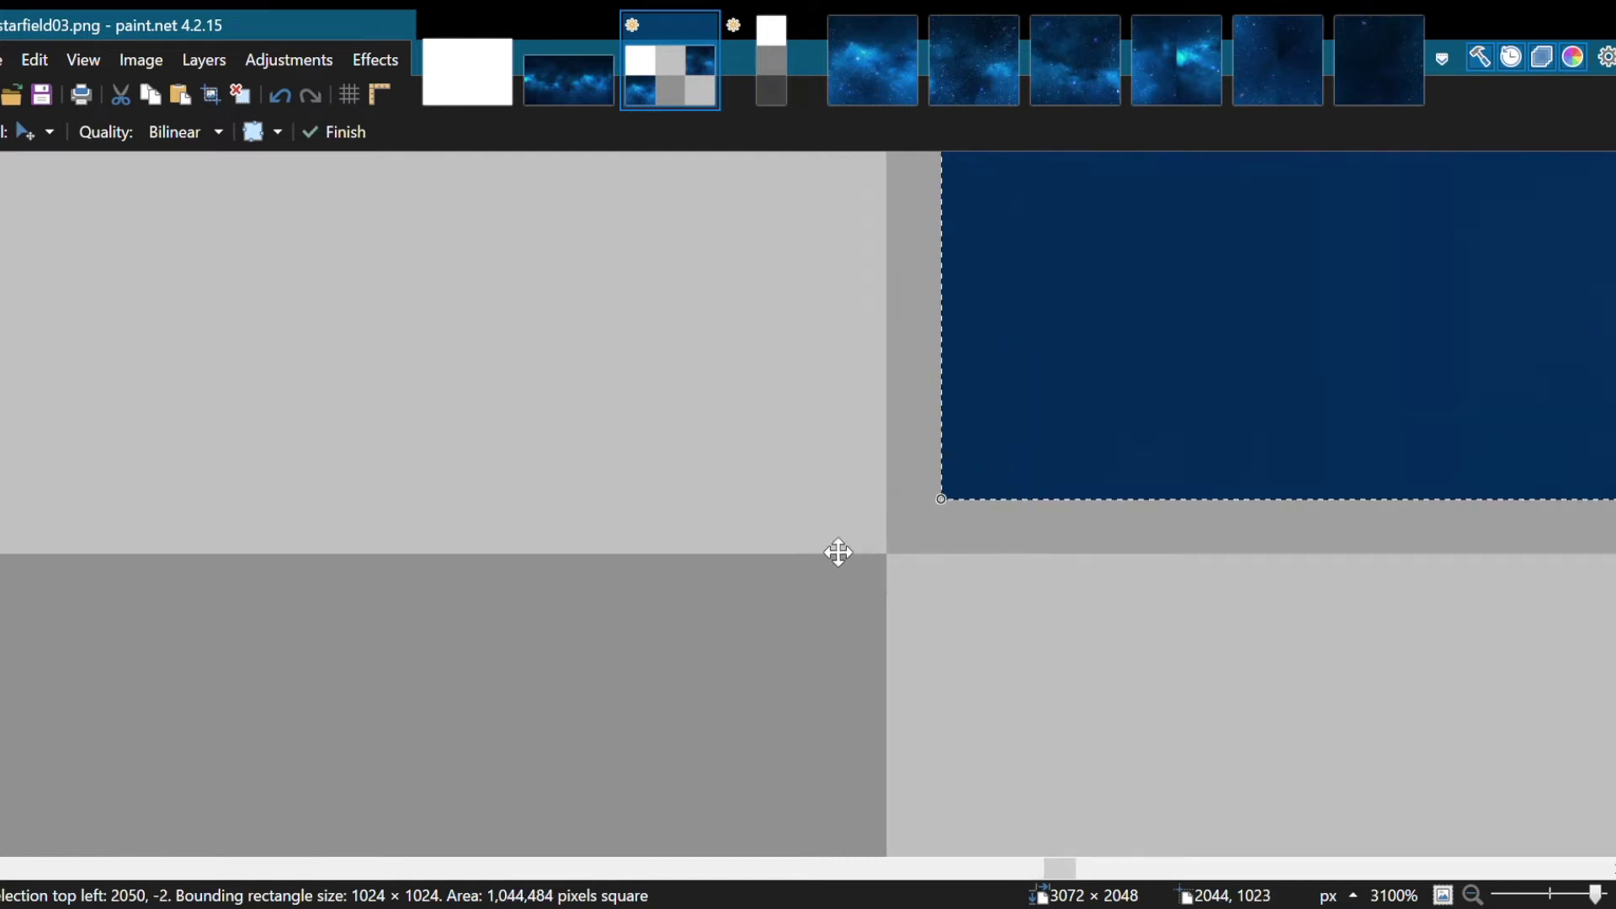
pyautogui.scroll(3, 839, 552)
pyautogui.moveTo(1208, 390); pyautogui.dragTo(1083, 503)
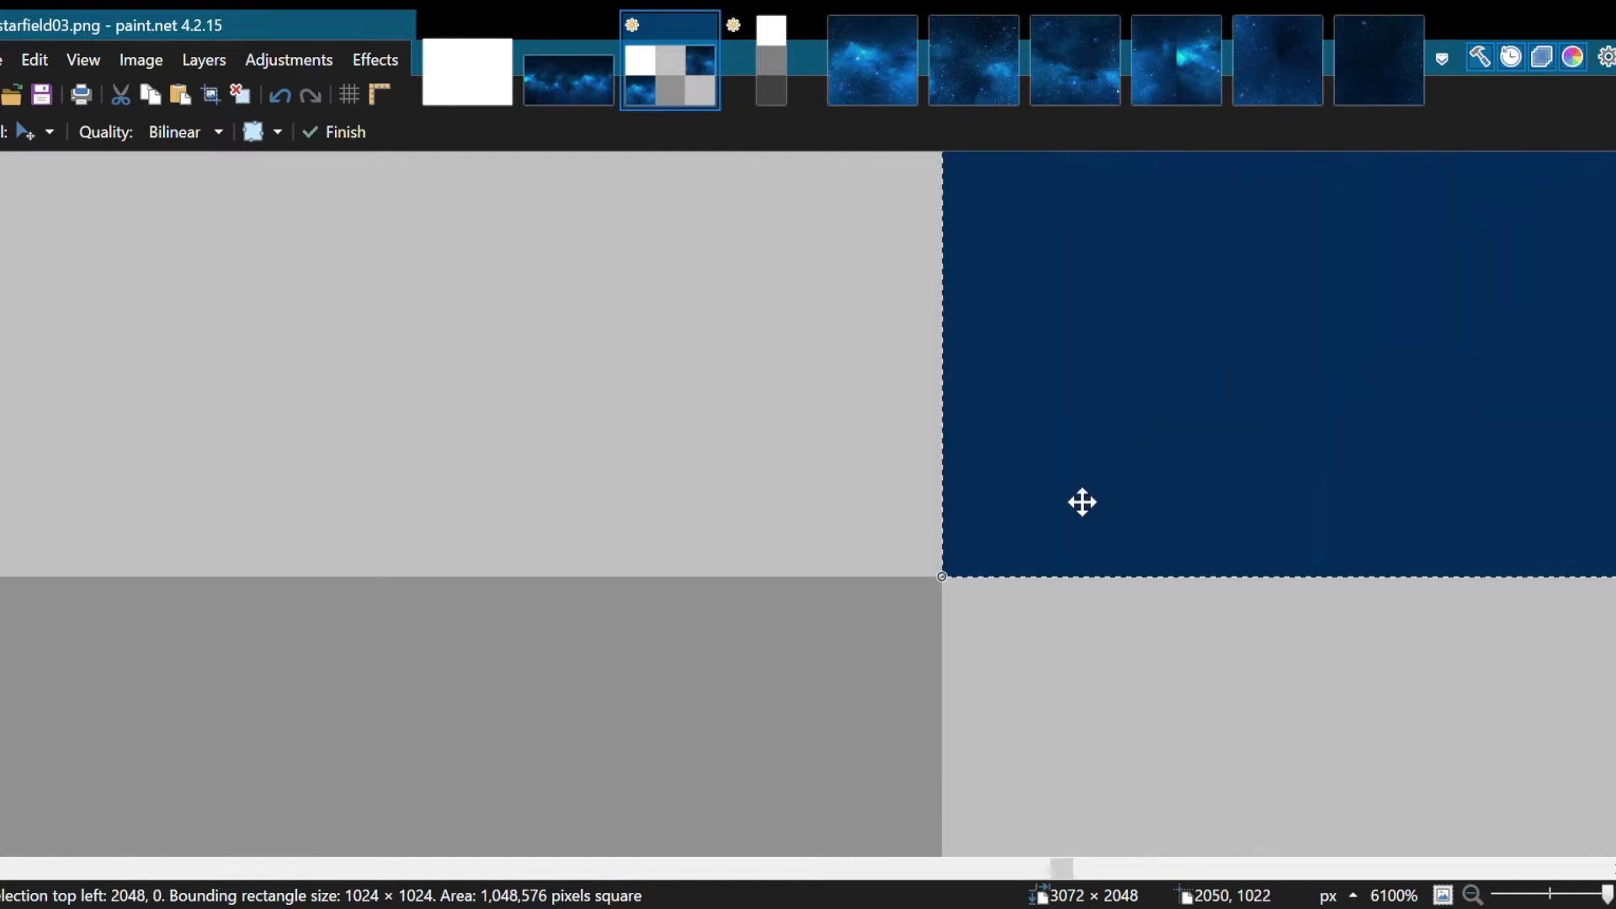
pyautogui.scroll(-15, 1082, 503)
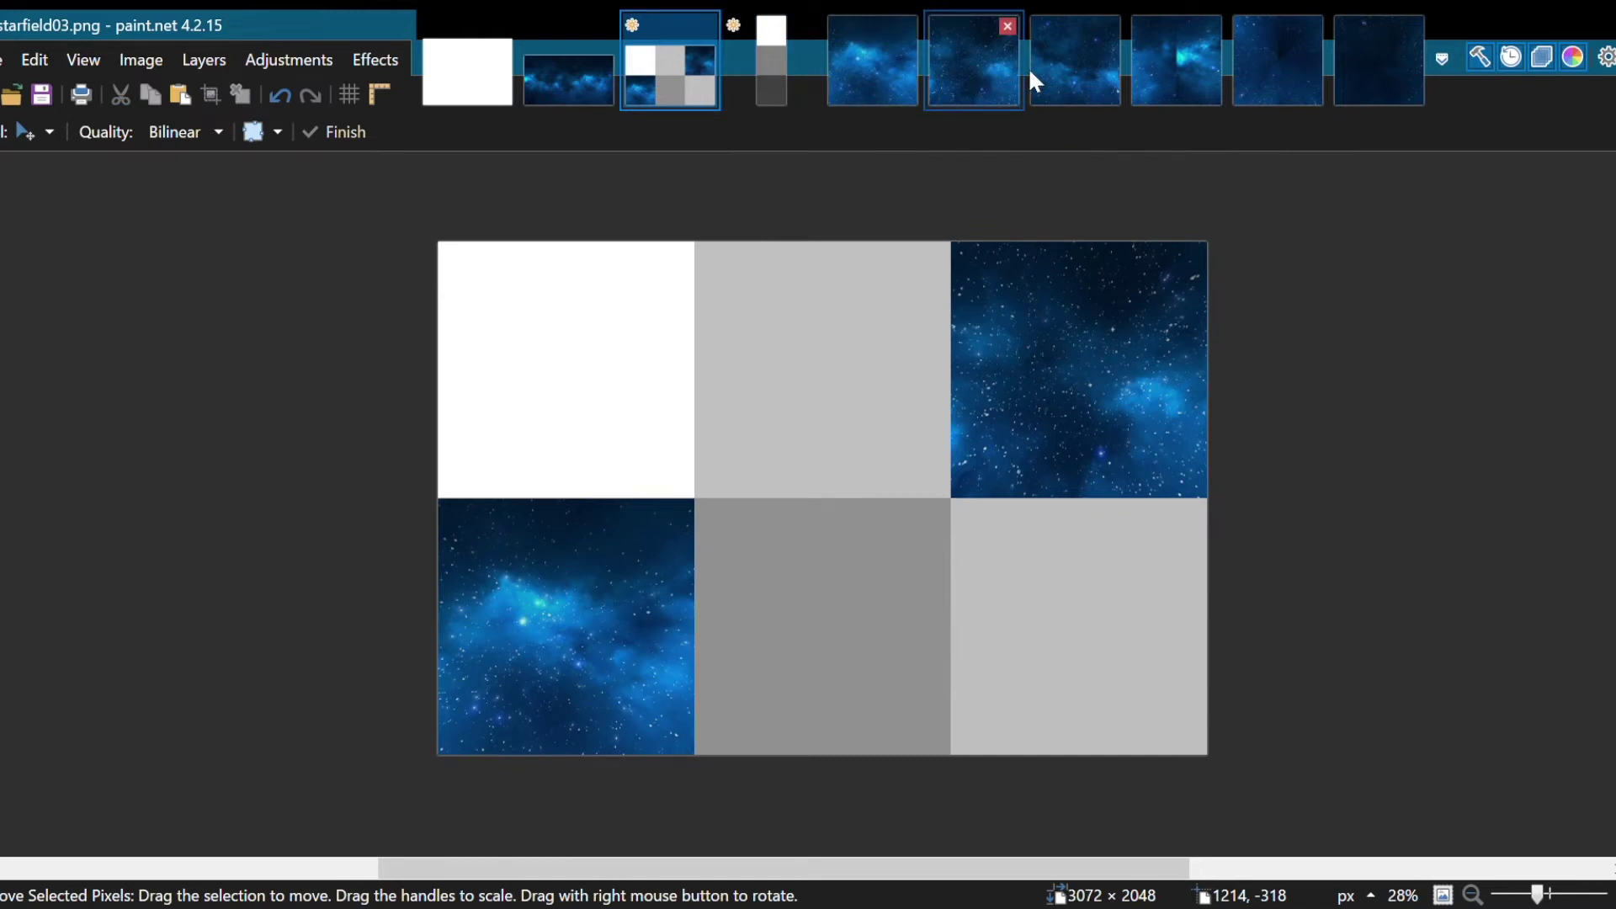
# Step: Copy the whole Right face image and paste it over the lower-right square of starfield03.png
pyautogui.click(1040, 72)
pyautogui.hotkey('ctrl', 'a')
pyautogui.hotkey('ctrl', 'c')
pyautogui.click(678, 65)
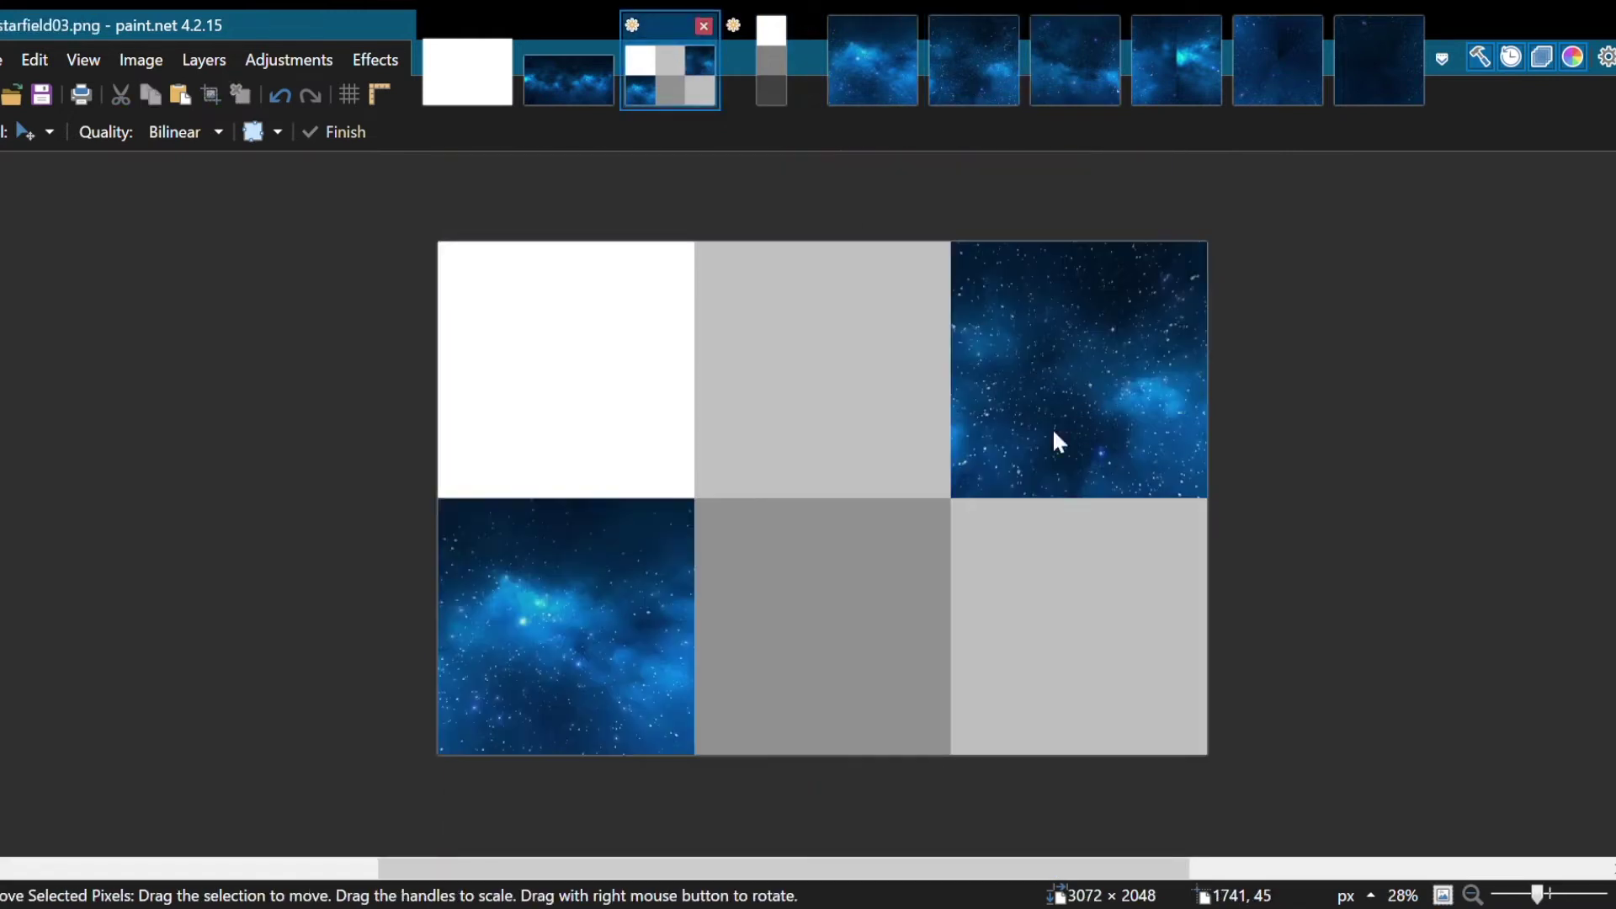
pyautogui.hotkey('ctrl', 'v')
pyautogui.moveTo(549, 371); pyautogui.dragTo(1043, 593)
# Step: Align the pasted Right face exactly with the lower-right square at 2048, 1024
pyautogui.scroll(15, 999, 491)
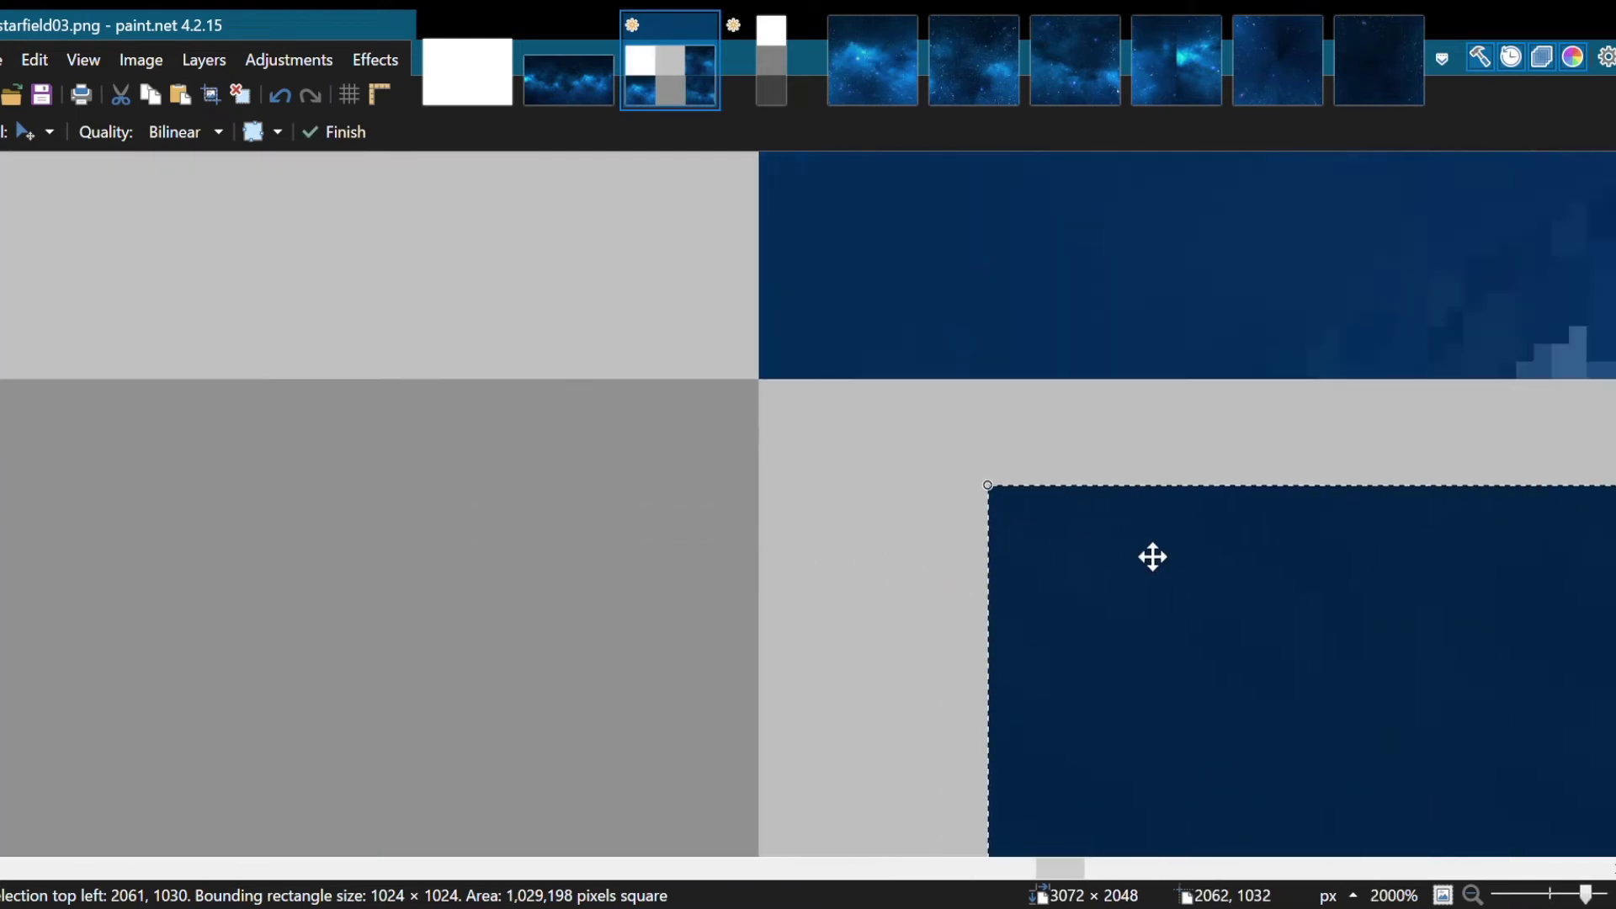
pyautogui.moveTo(1152, 556); pyautogui.dragTo(961, 457)
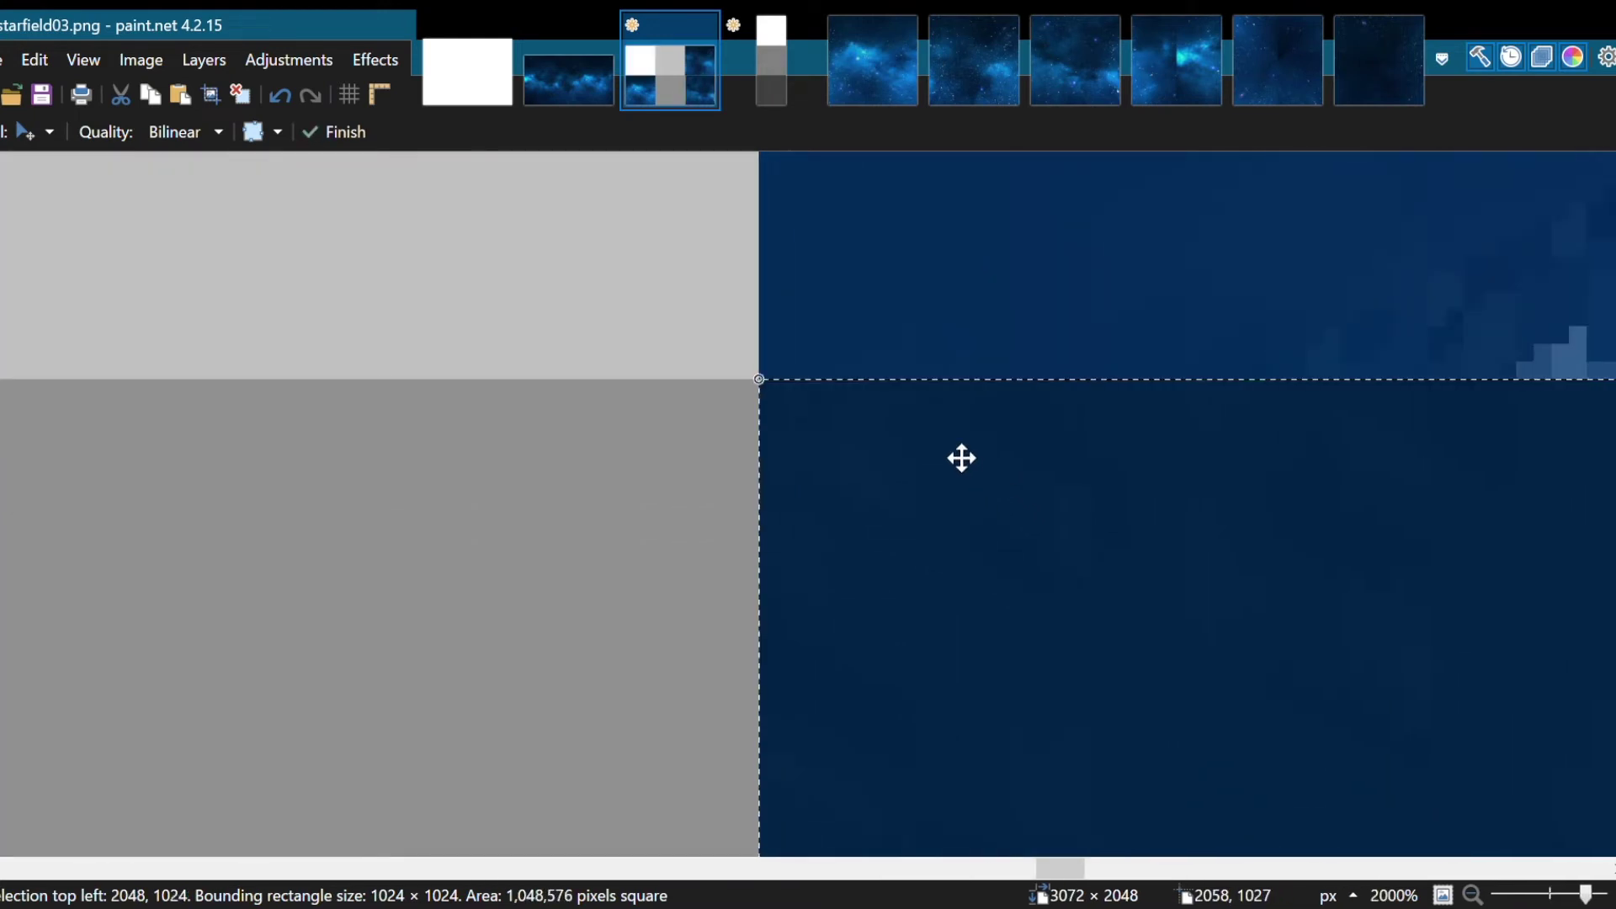
pyautogui.scroll(-17, 961, 458)
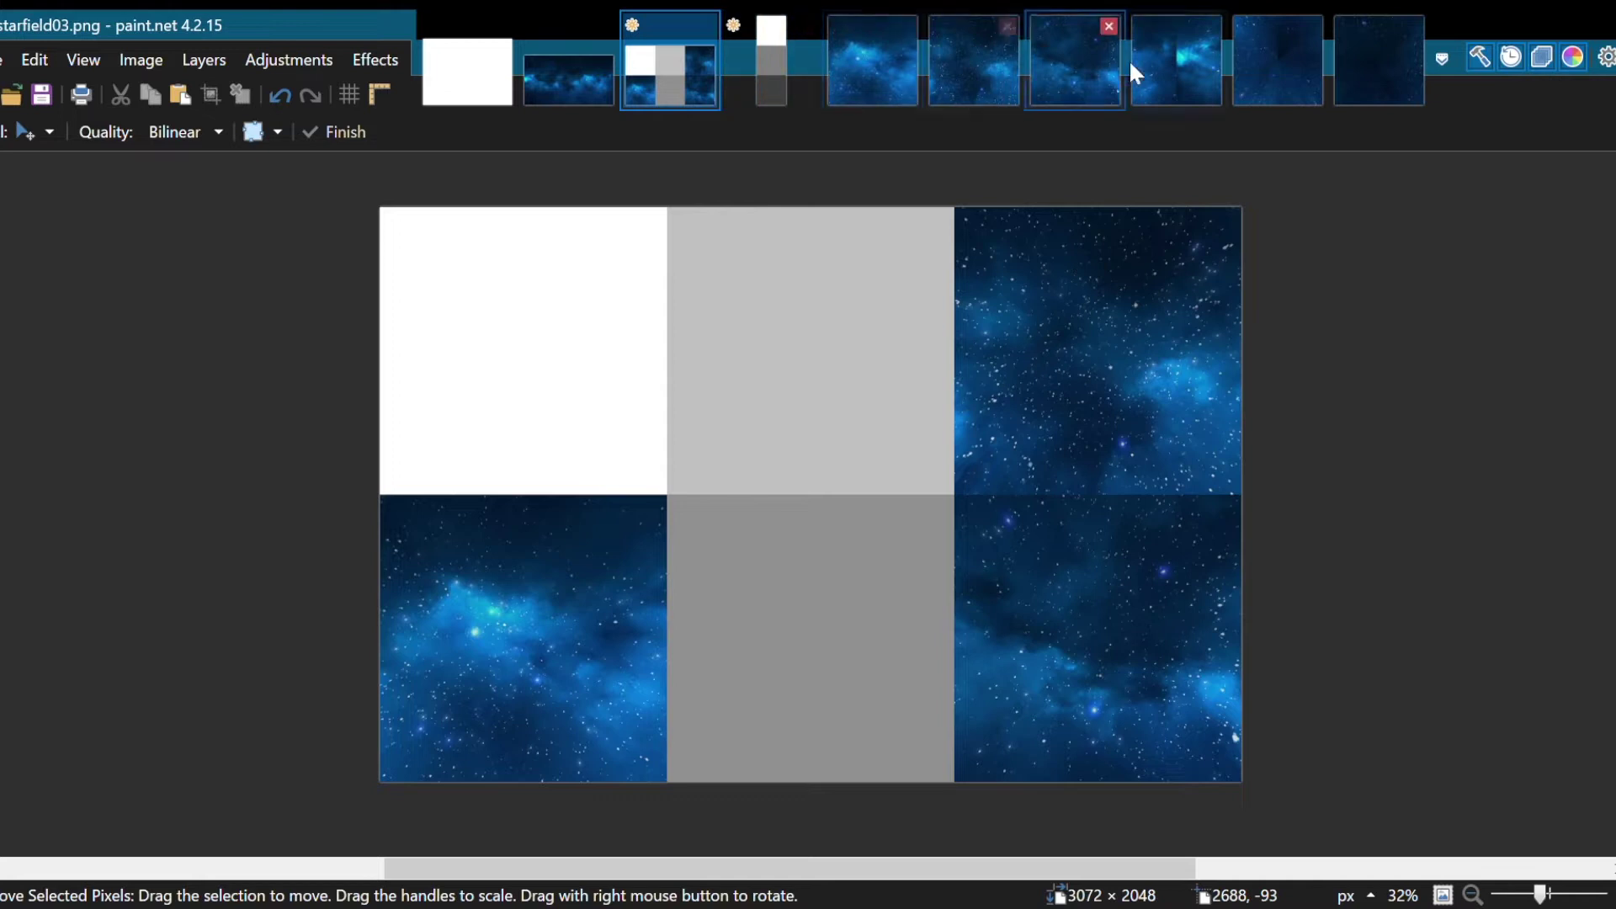
# Step: Copy the Top face image and paste it into the top square of Transition Overlay.png at 0, 0
pyautogui.click(1174, 71)
pyautogui.click(1291, 68)
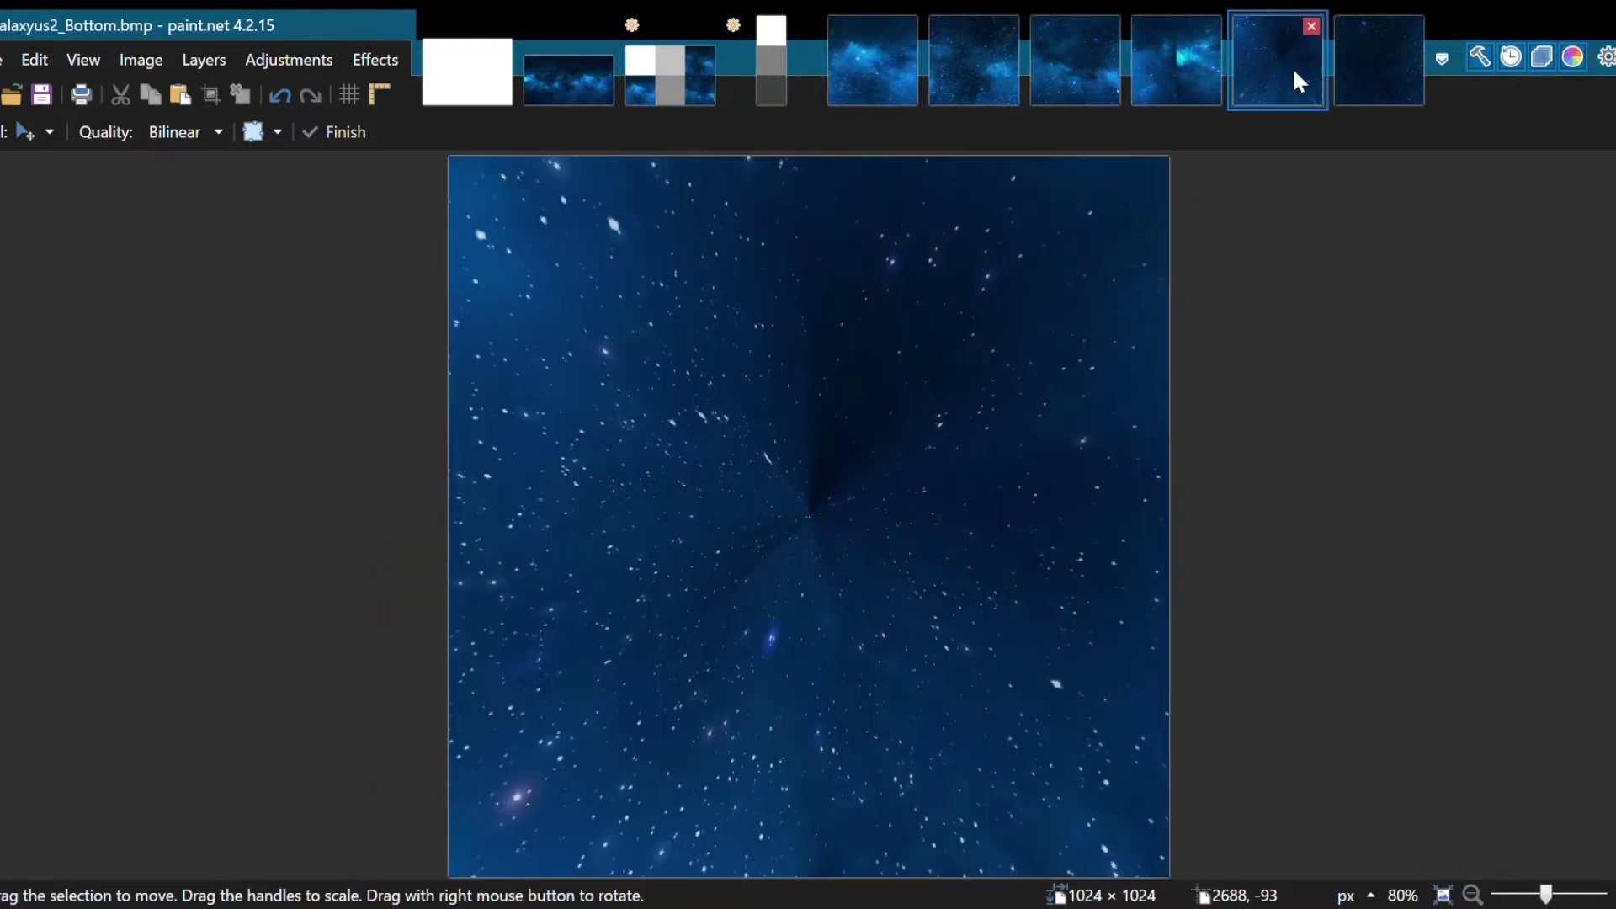
pyautogui.click(1357, 65)
pyautogui.hotkey('ctrl', 'c')
pyautogui.click(798, 58)
pyautogui.hotkey('ctrl', 'v')
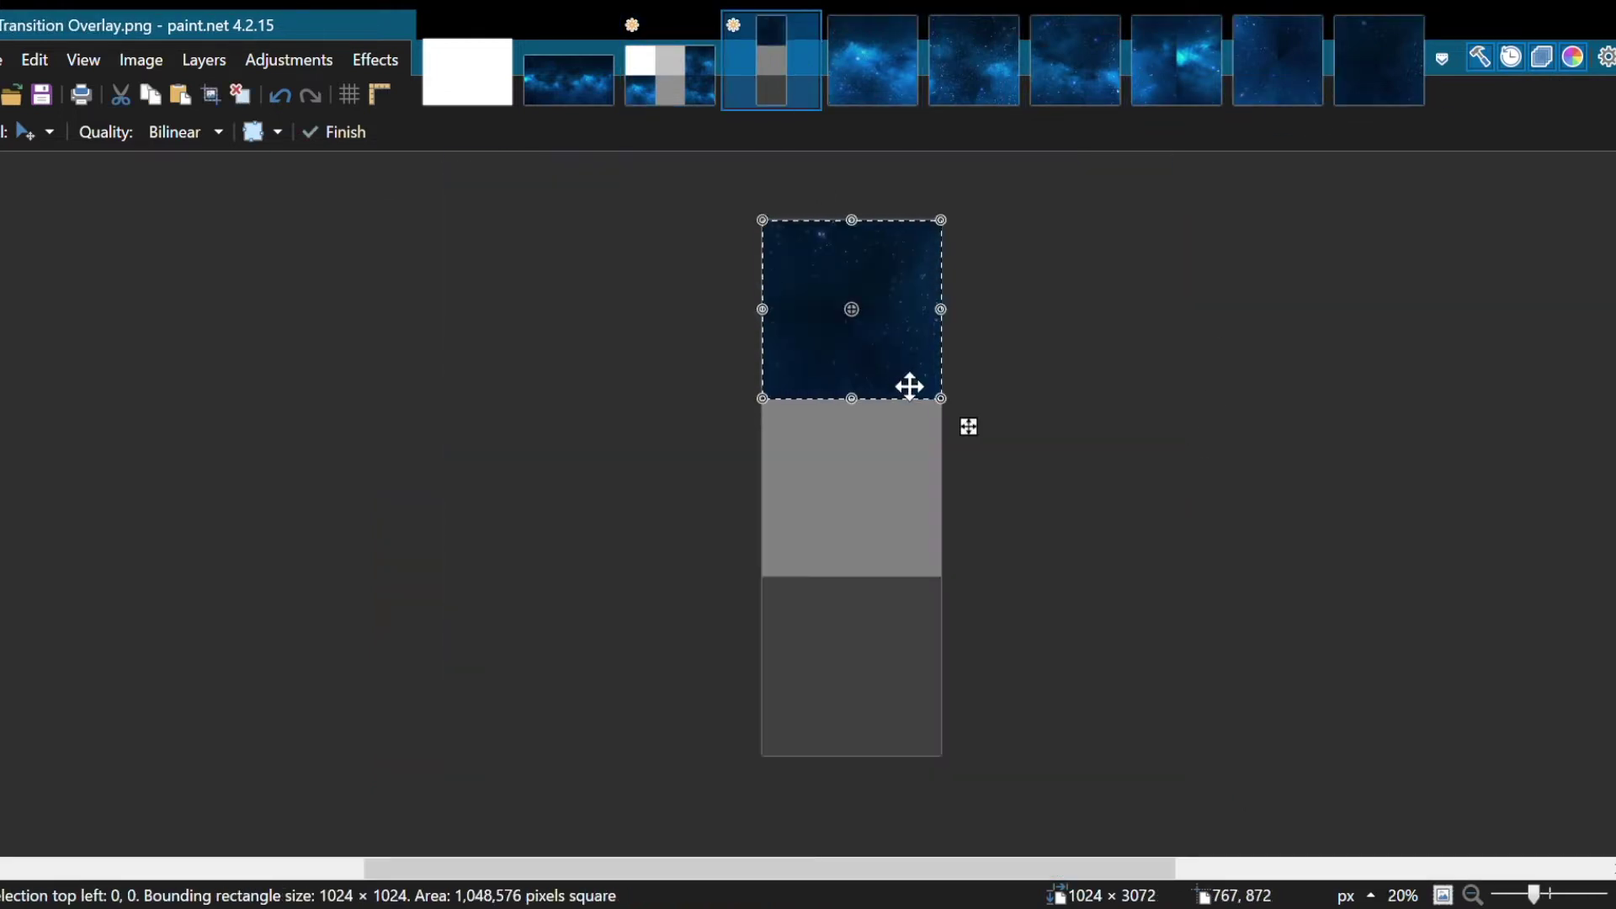
# Step: Copy the whole Bottom face image and paste it over the bottom square of Transition Overlay.png
pyautogui.click(1252, 64)
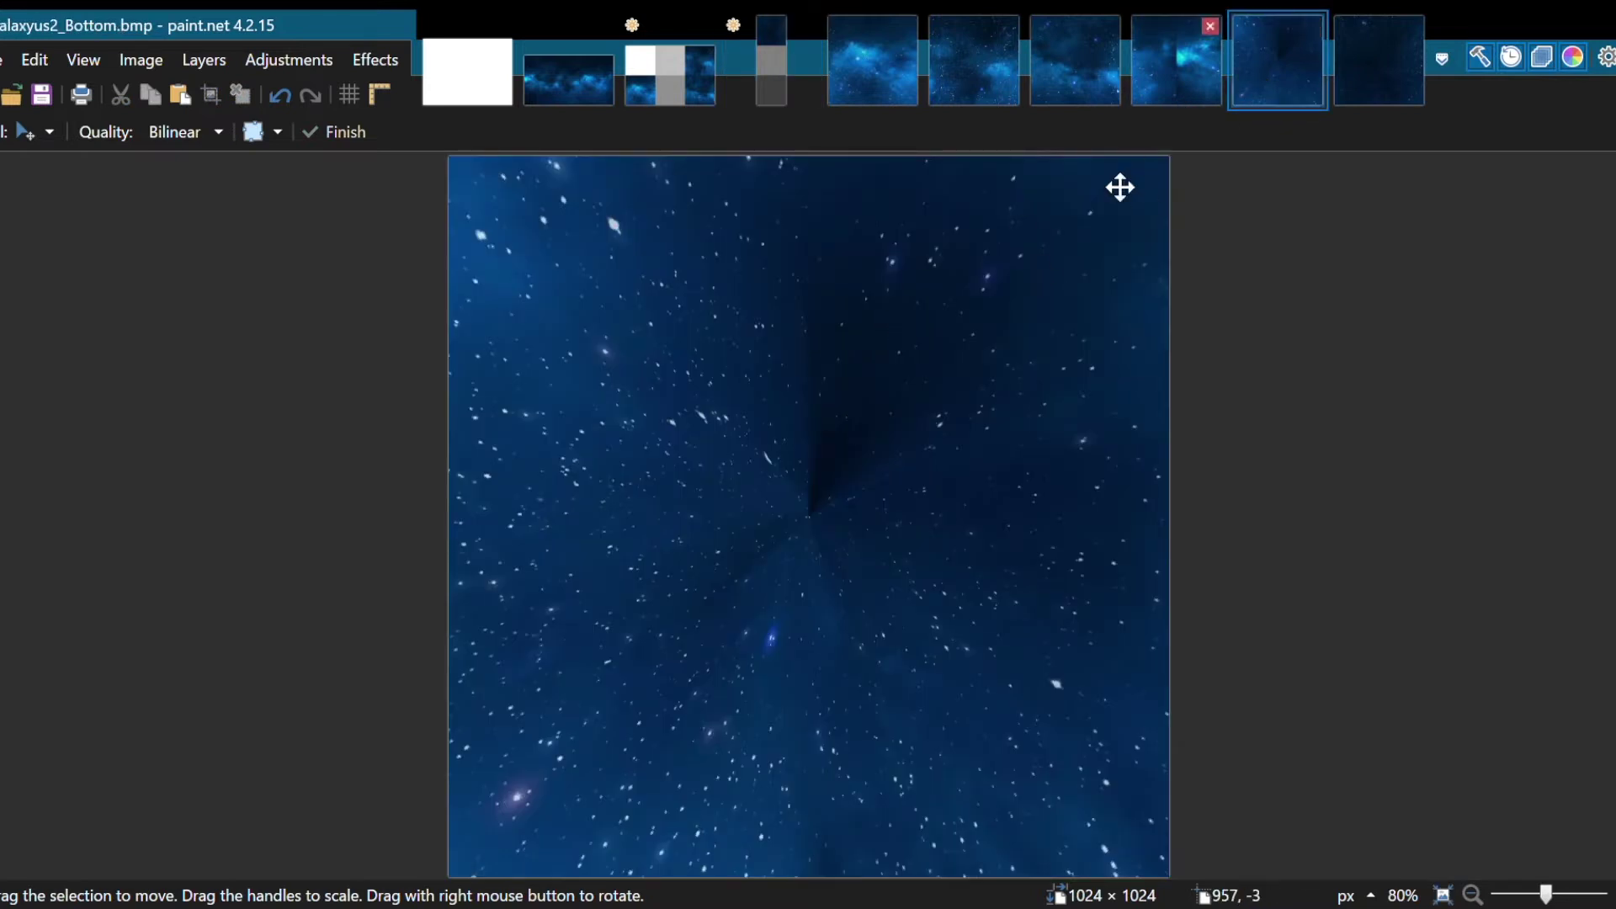
pyautogui.hotkey('ctrl', 'a')
pyautogui.hotkey('ctrl', 'c')
pyautogui.click(770, 84)
pyautogui.hotkey('ctrl', 'v')
pyautogui.moveTo(841, 396); pyautogui.dragTo(829, 671)
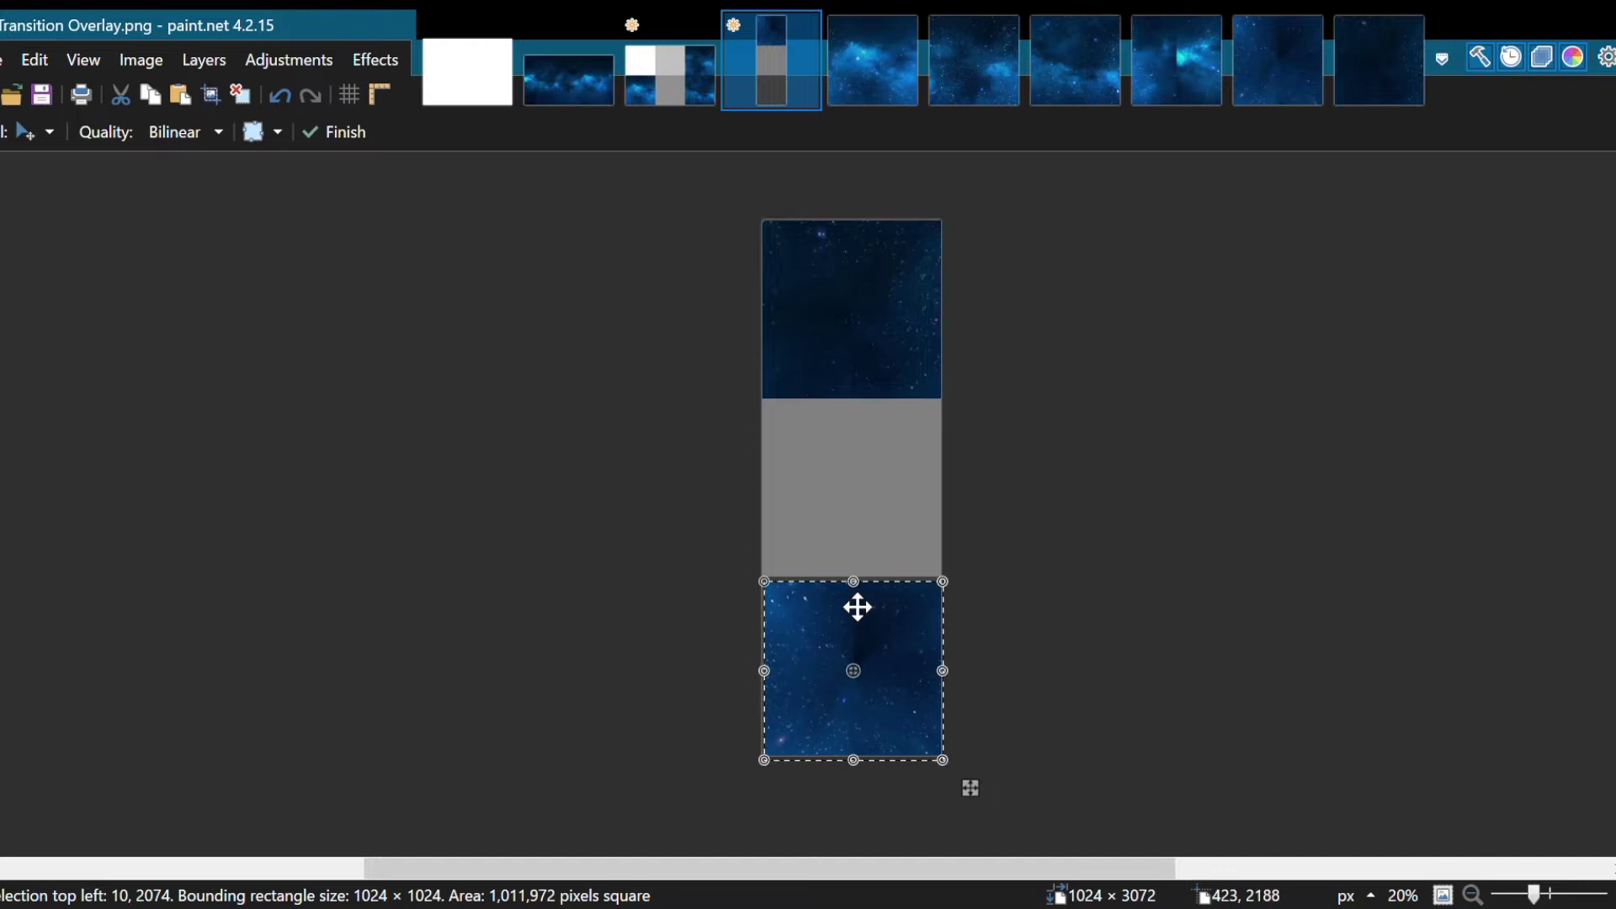
# Step: Align the pasted Bottom face exactly with the edges of the bottom square in Transition Overlay.png
pyautogui.scroll(8, 857, 606)
pyautogui.scroll(1, 657, 541)
pyautogui.hscroll(-2, 641, 602)
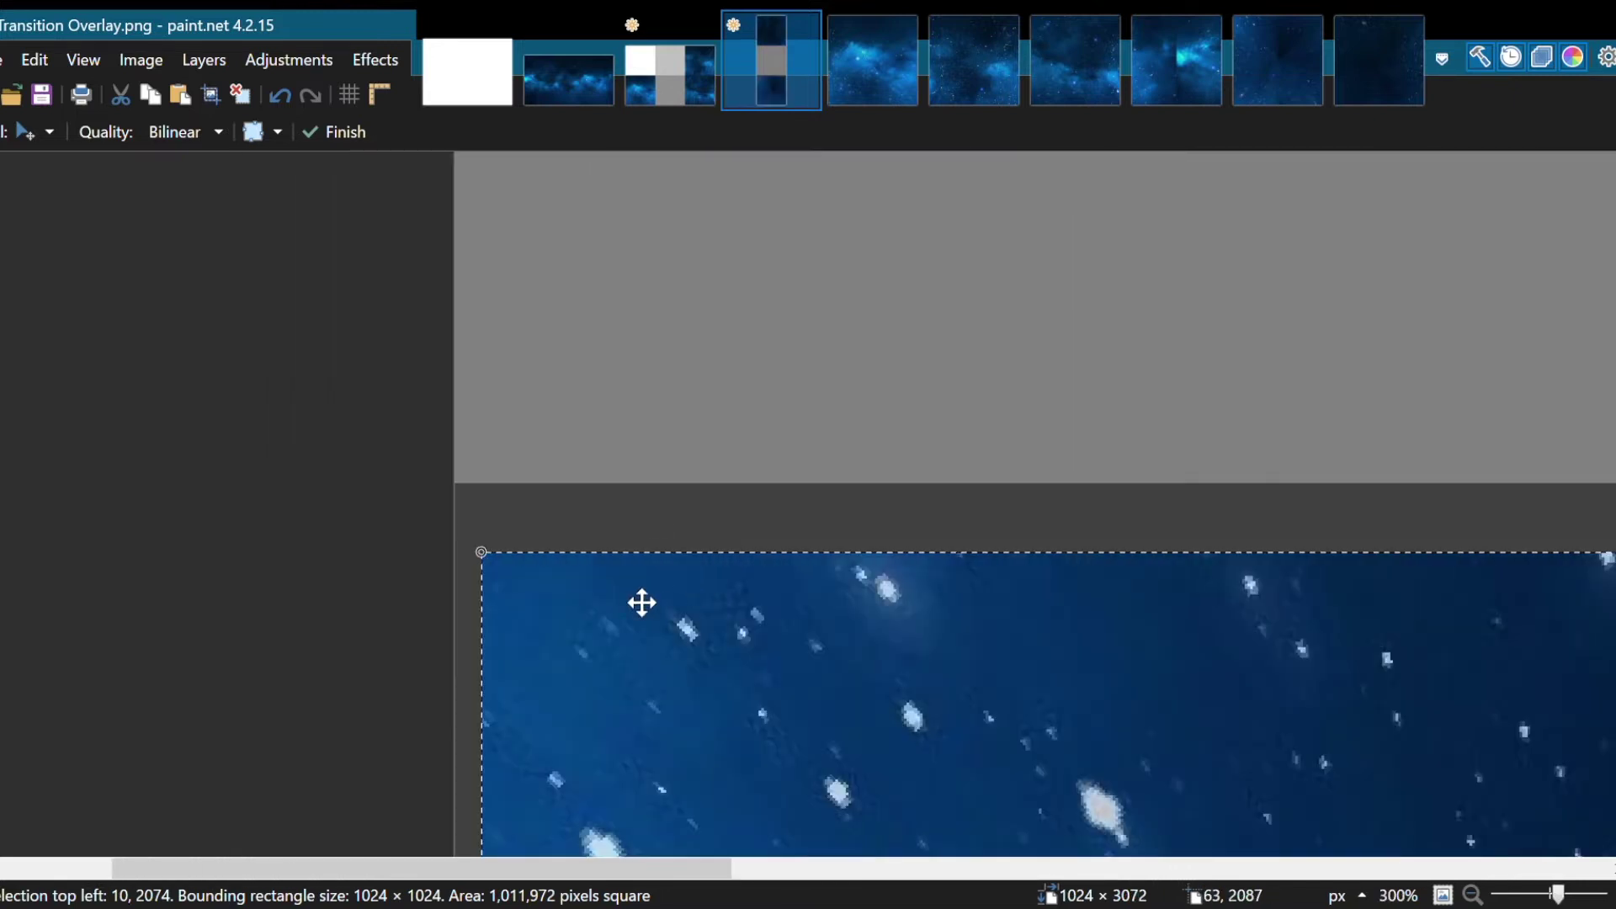
pyautogui.scroll(6, 476, 538)
pyautogui.moveTo(621, 704); pyautogui.dragTo(505, 411)
pyautogui.hotkey('ctrl', 'b')
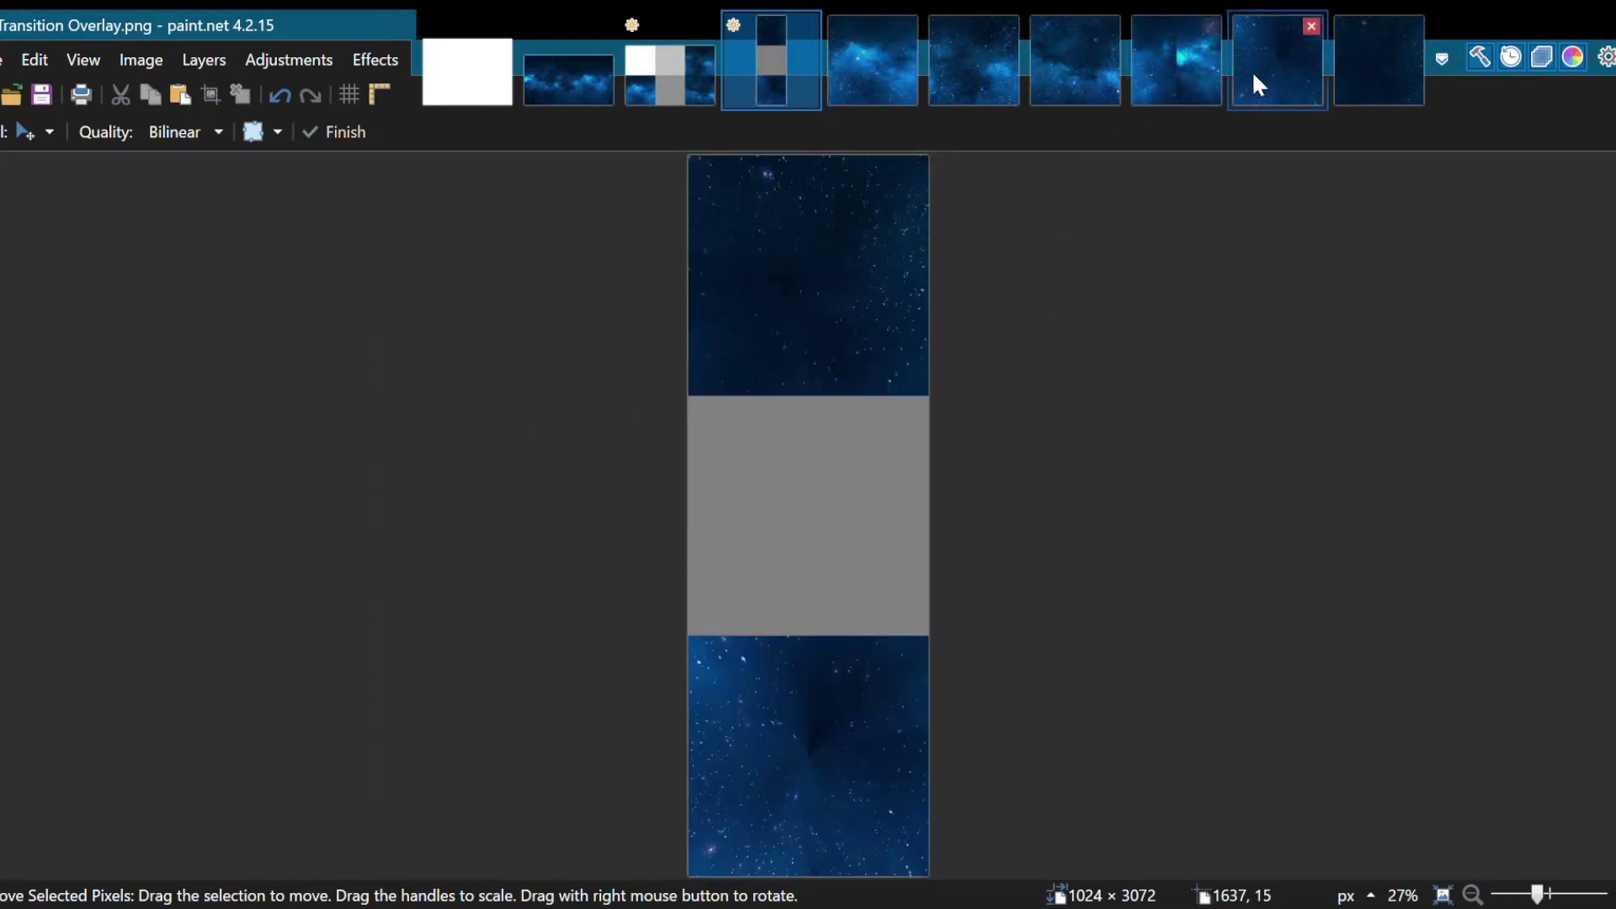
# Step: Copy the Front face image and paste it over the middle square of Transition Overlay.png
pyautogui.click(1259, 84)
pyautogui.click(1172, 72)
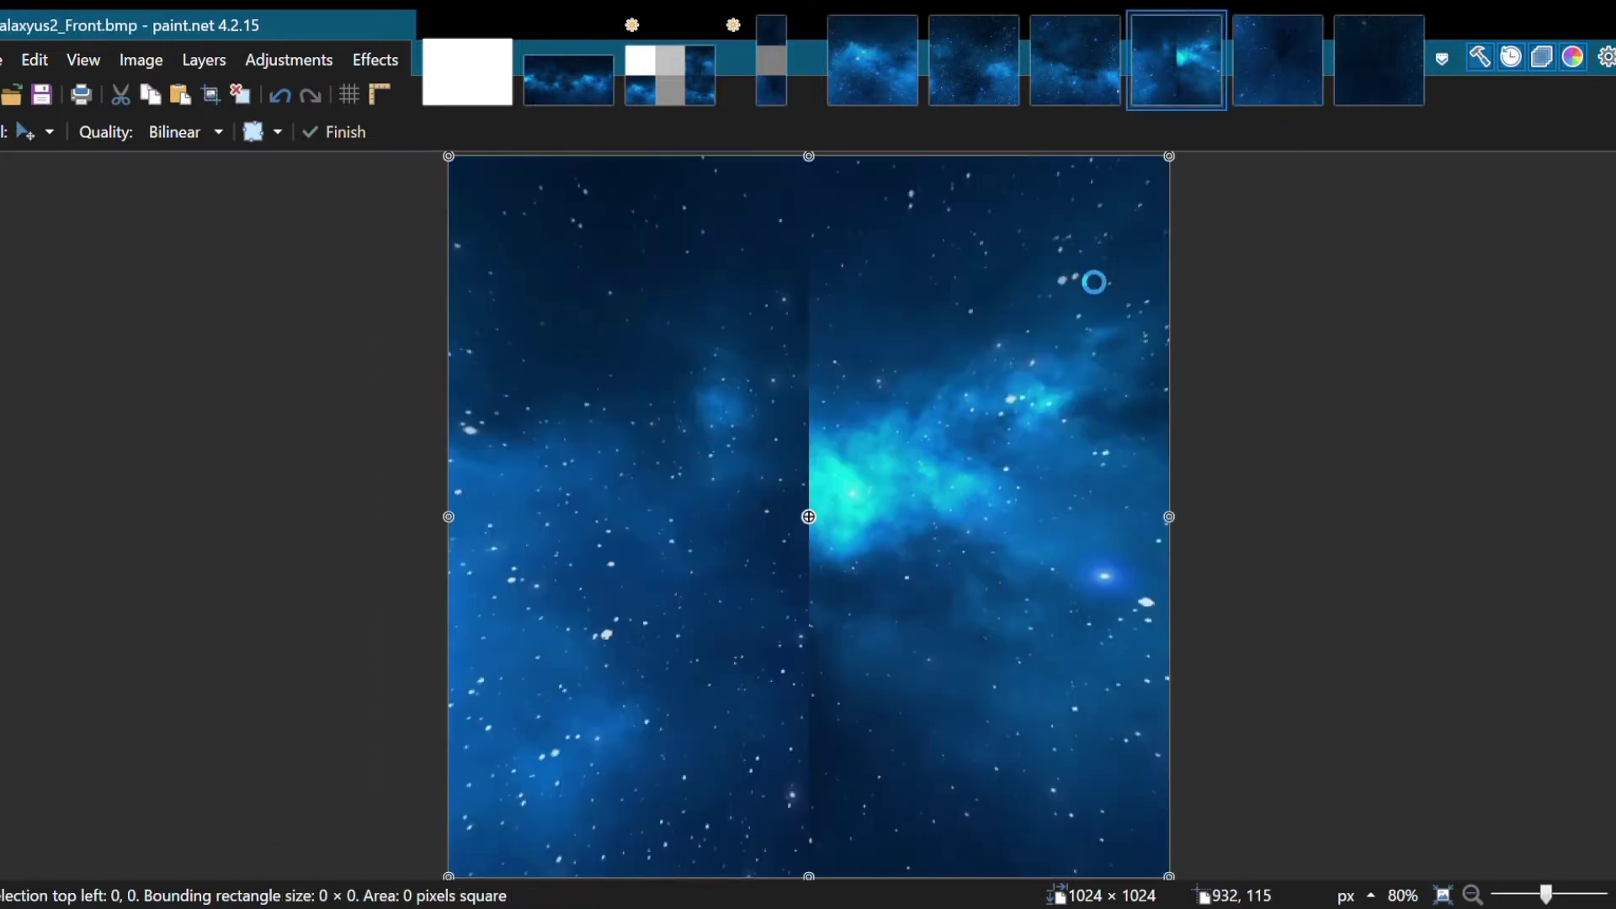
pyautogui.click(760, 76)
pyautogui.hotkey('ctrl', 'v')
pyautogui.moveTo(816, 361); pyautogui.dragTo(788, 581)
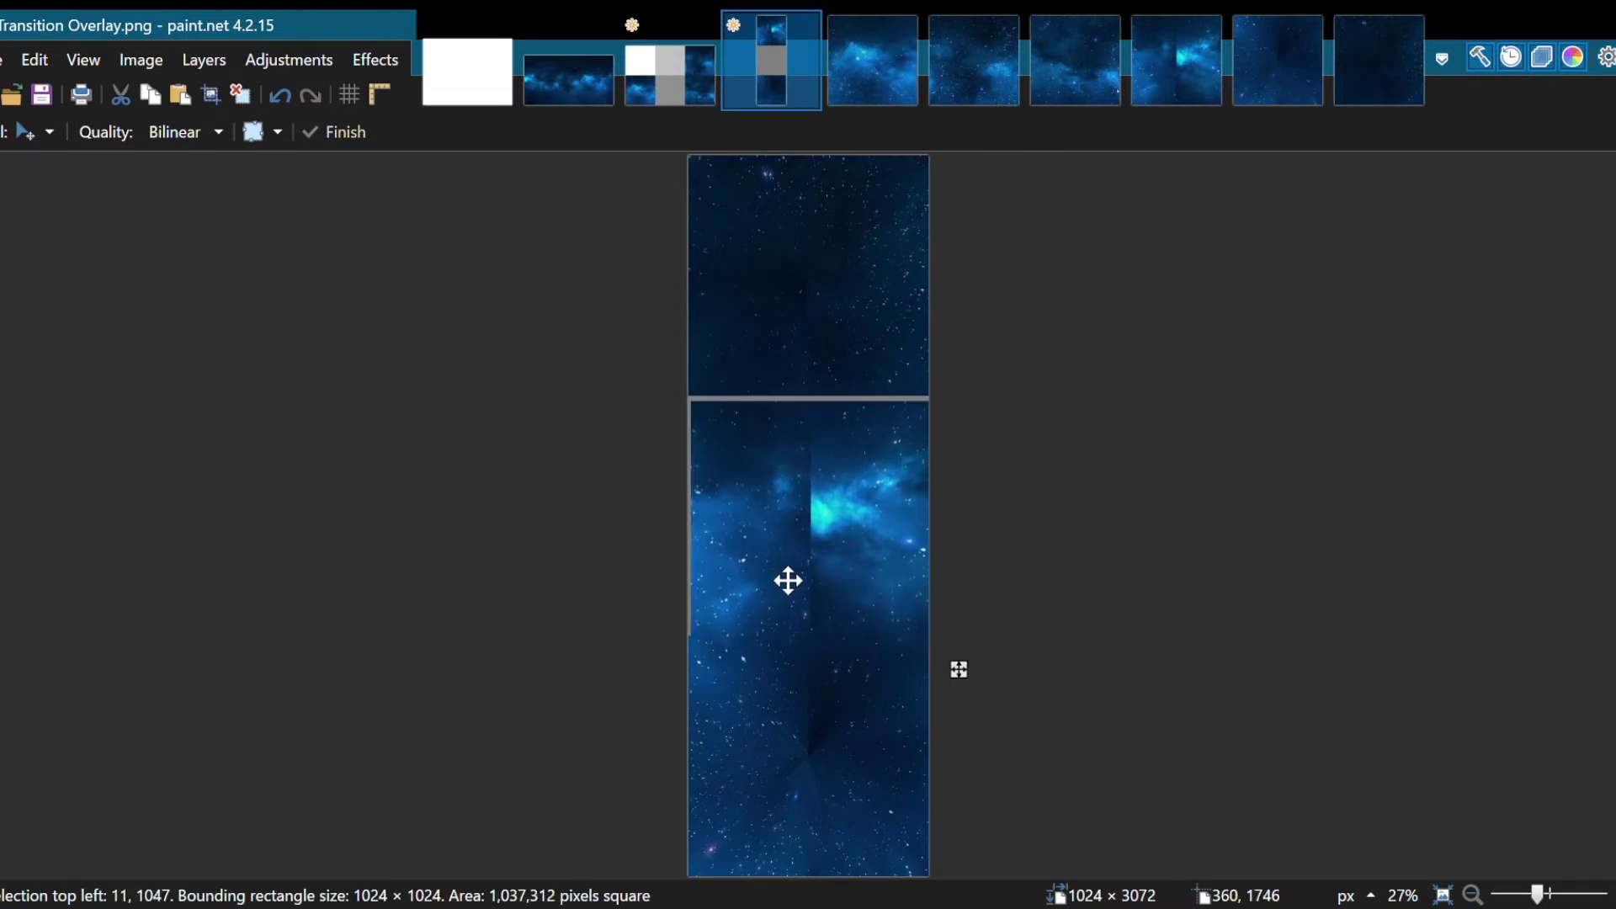
# Step: Align the pasted Front face exactly with the middle square between the Top and Bottom faces
pyautogui.scroll(8, 671, 353)
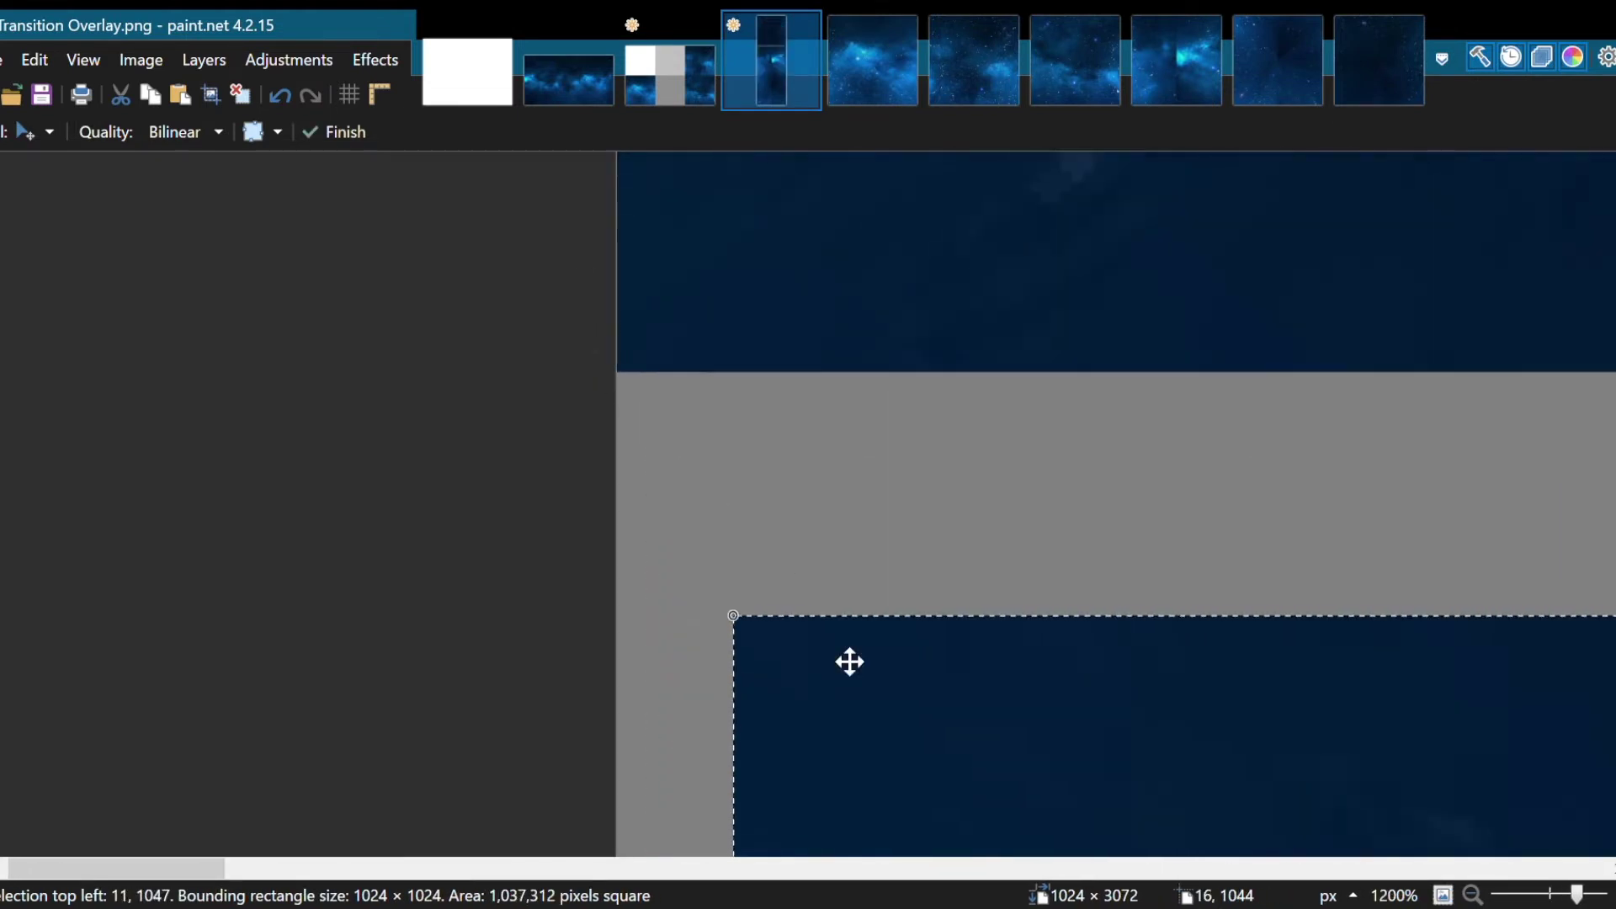
pyautogui.moveTo(850, 662); pyautogui.dragTo(765, 483)
pyautogui.scroll(-8, 765, 484)
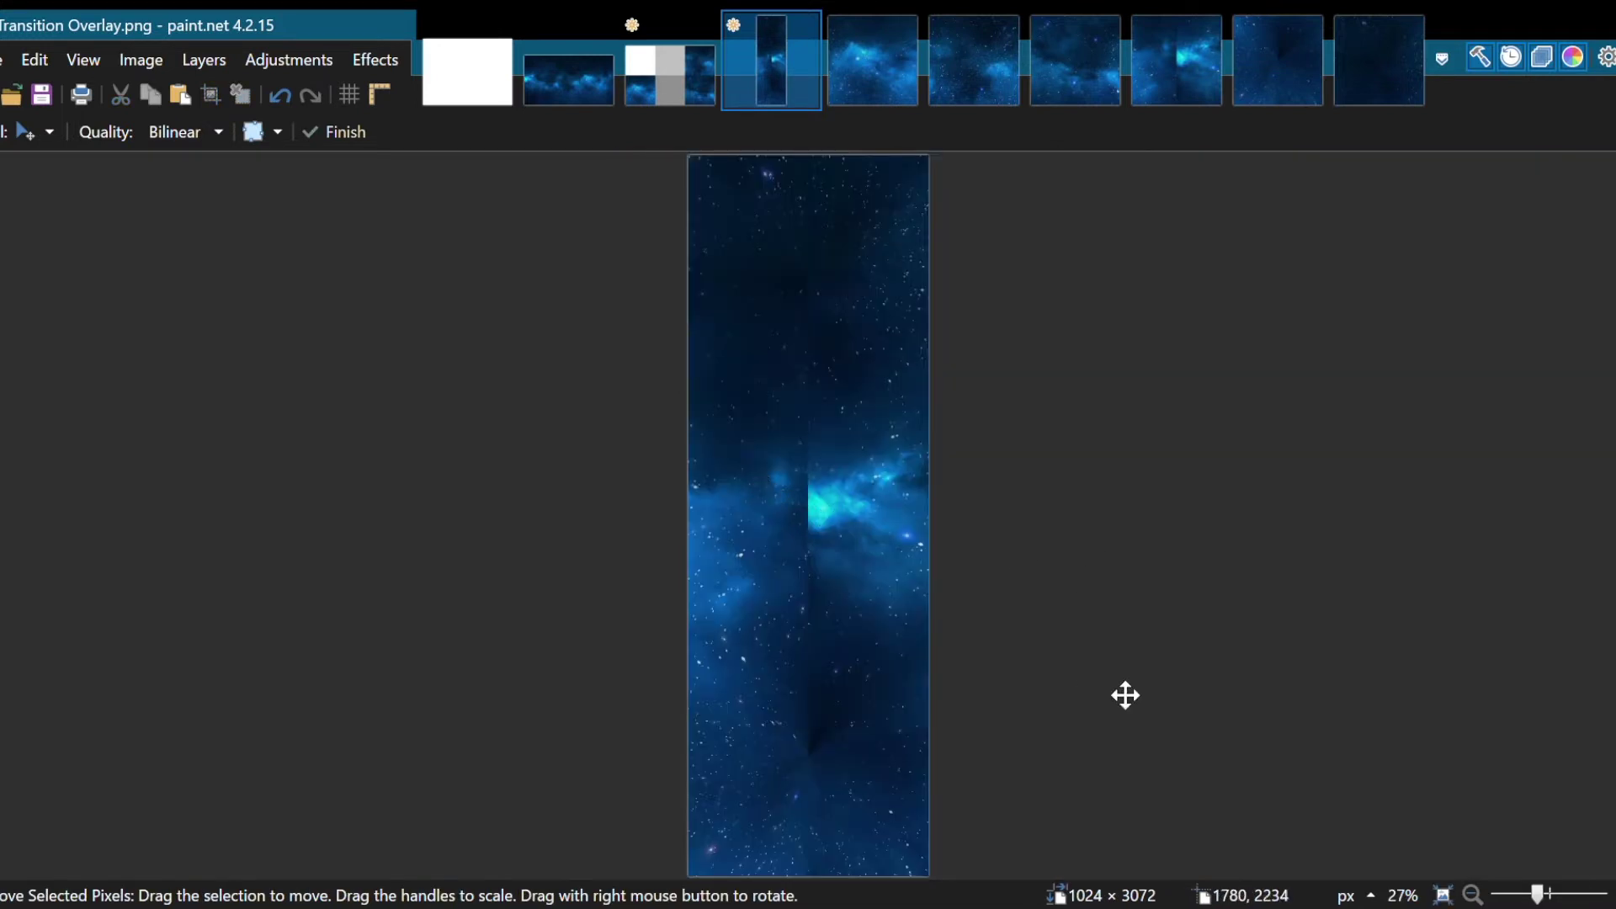
# Step: Select the whole right half of the stacked faces in Transition Overlay.png and remove it from the current layer
pyautogui.press('s')
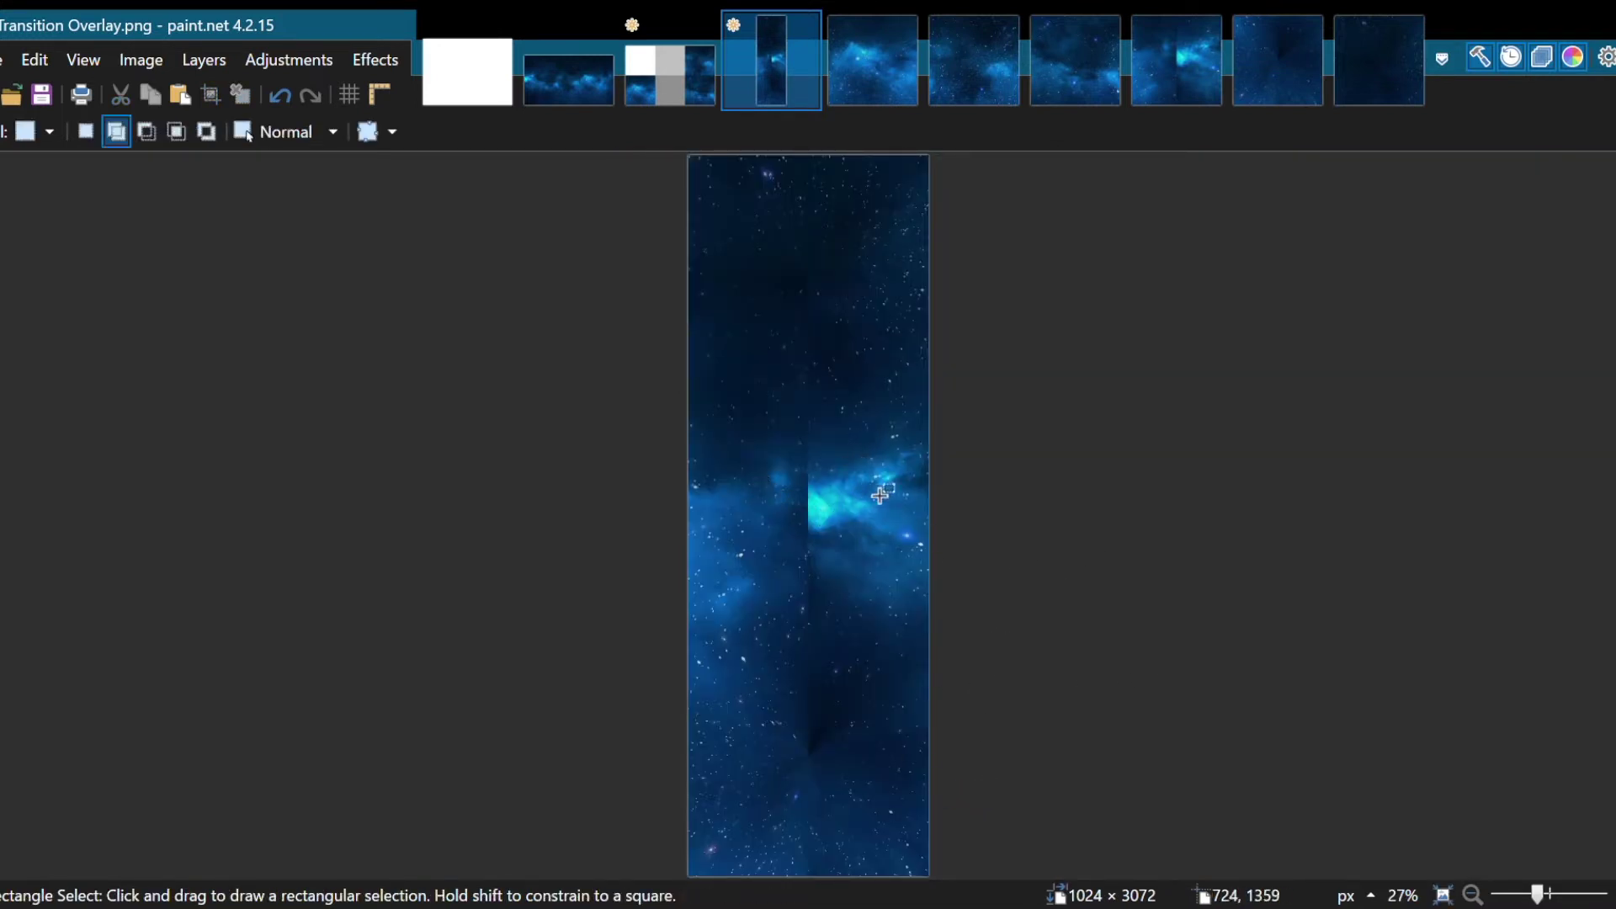
pyautogui.scroll(-1, 857, 370)
pyautogui.scroll(10, 843, 299)
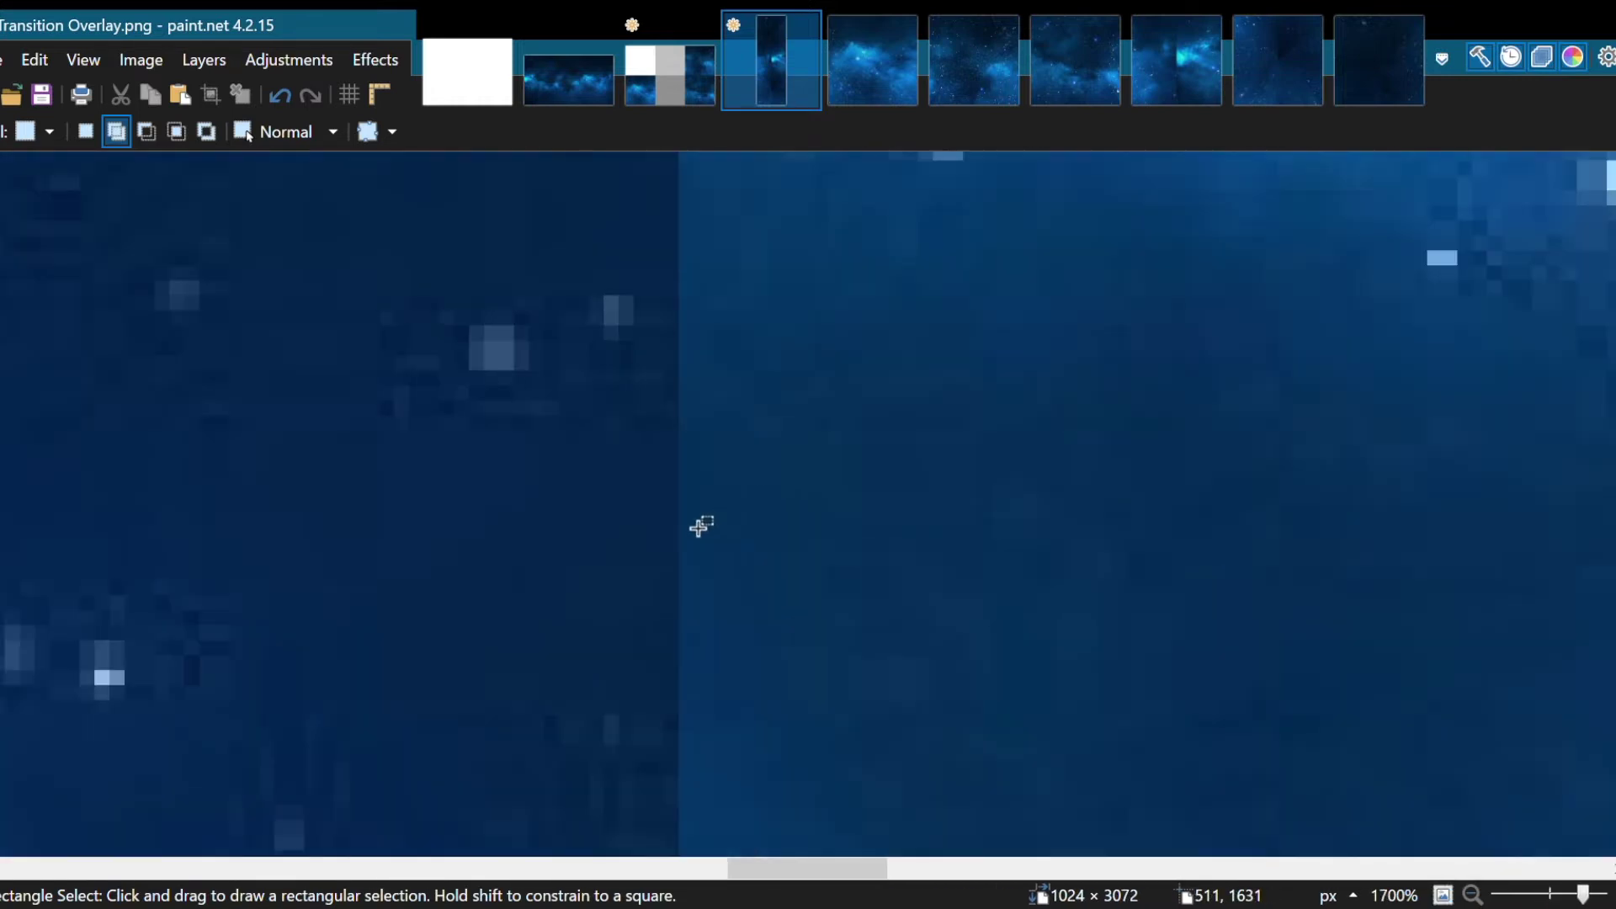
pyautogui.moveTo(708, 525); pyautogui.dragTo(1088, 75)
pyautogui.scroll(-10, 963, 736)
pyautogui.scroll(10, 823, 566)
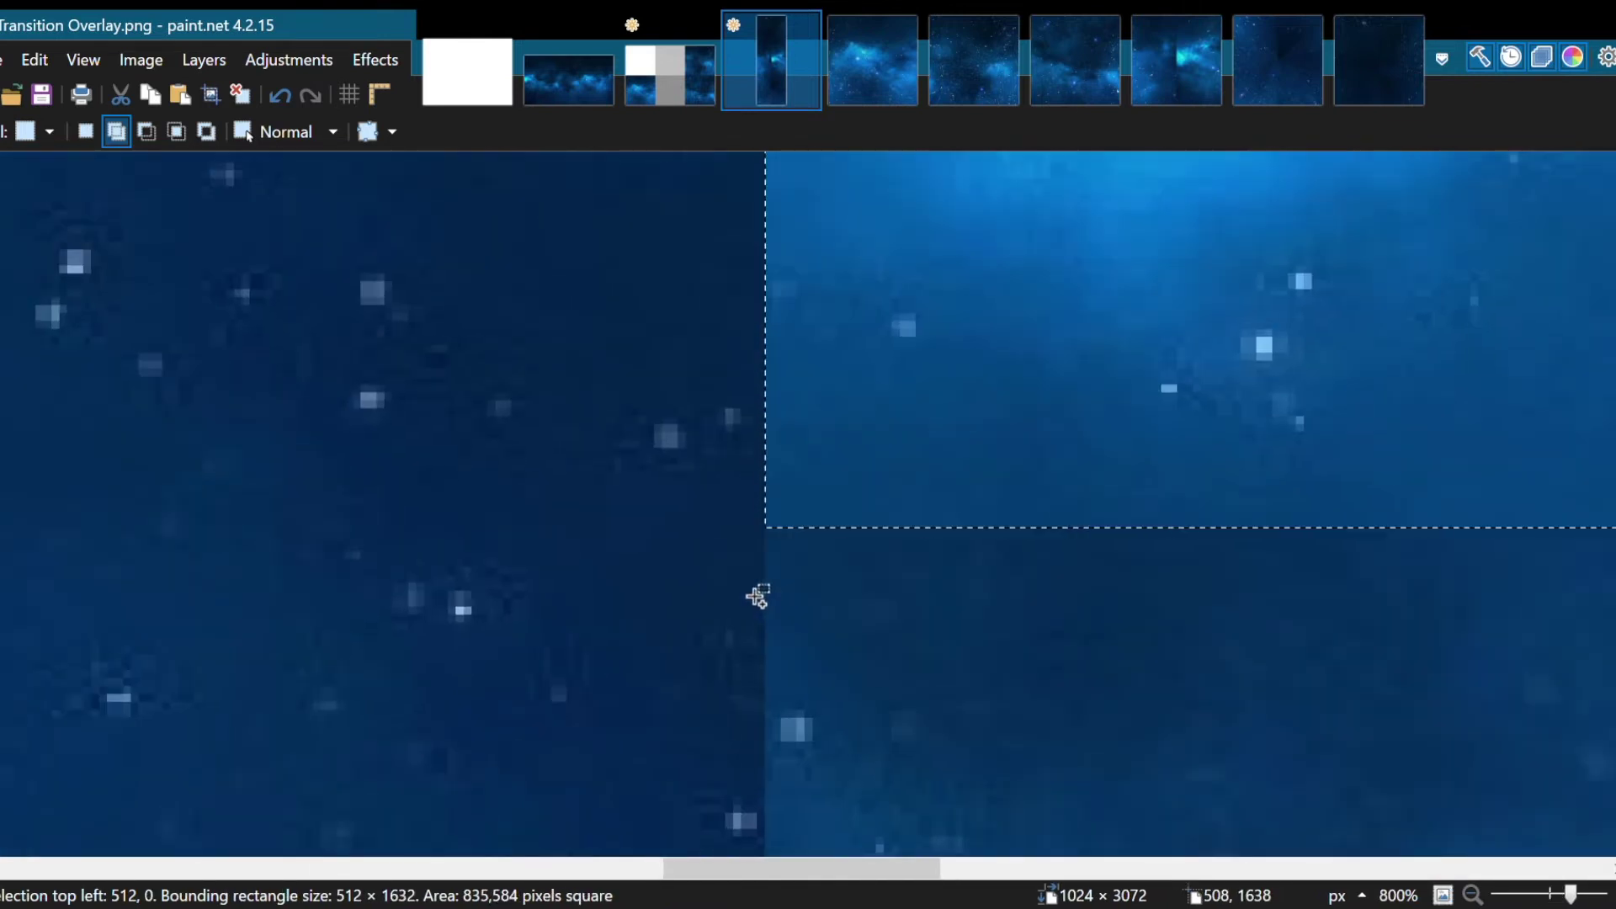
pyautogui.moveTo(736, 525); pyautogui.dragTo(1144, 904)
pyautogui.scroll(-10, 1230, 710)
pyautogui.press('Delete')
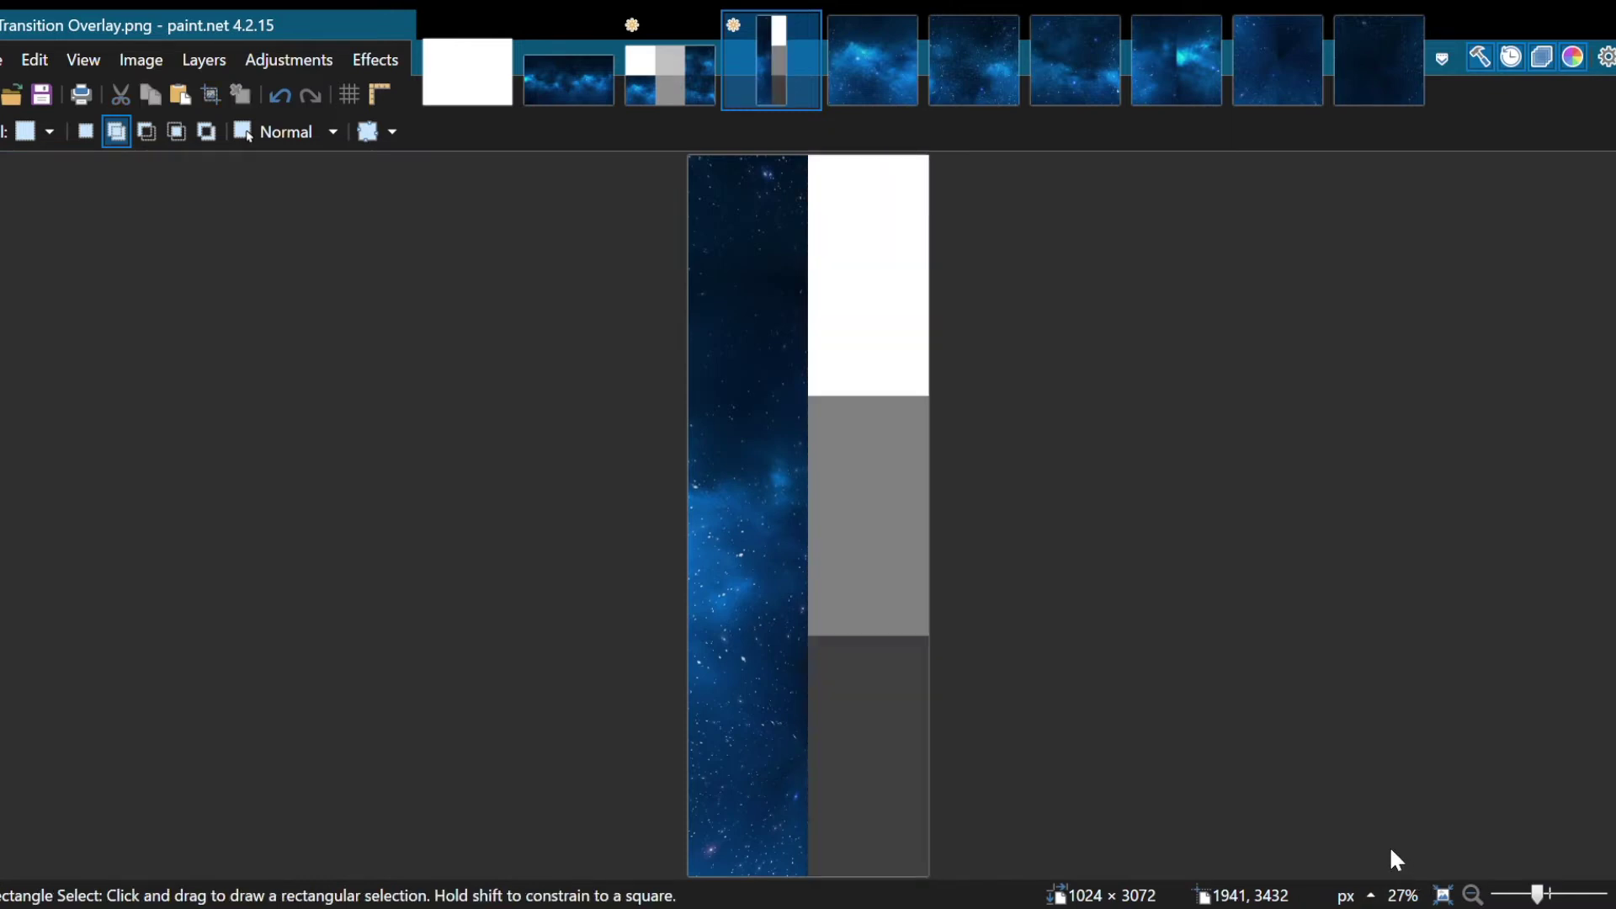
# Step: Paste the removed right half back with a mirrored copy filling the left side, layered beneath the original left half
pyautogui.hotkey('ctrl', 'v')
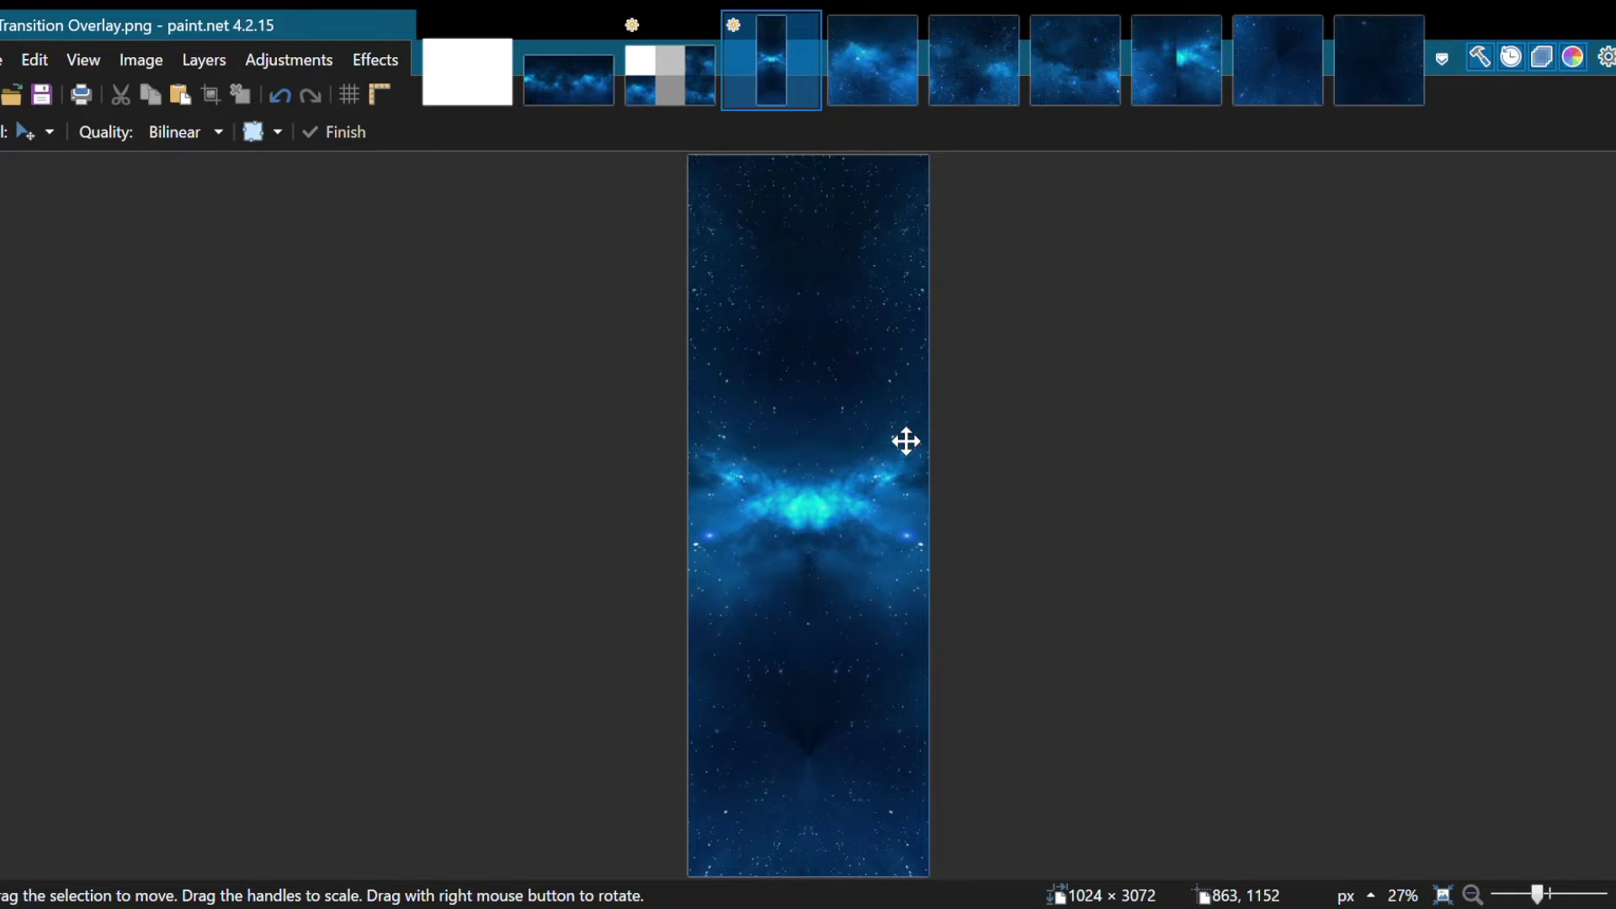
pyautogui.click(1477, 595)
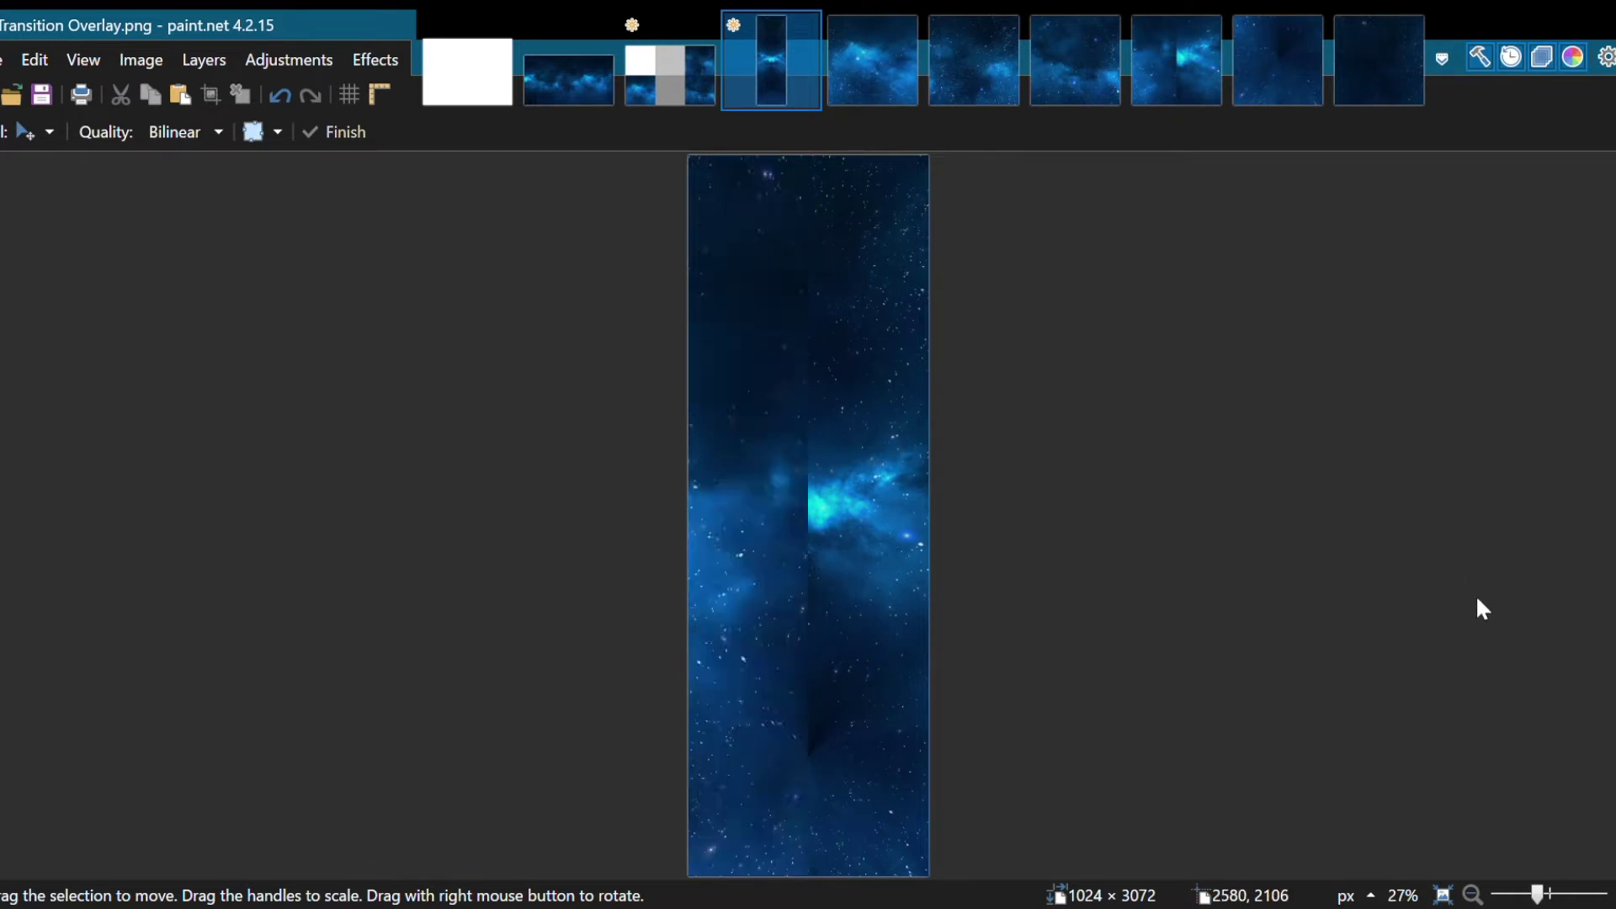
# Step: Erase along the centre seam with a soft eraser of brush width 600 and 0% hardness to blend in the mirrored copy
pyautogui.press('e')
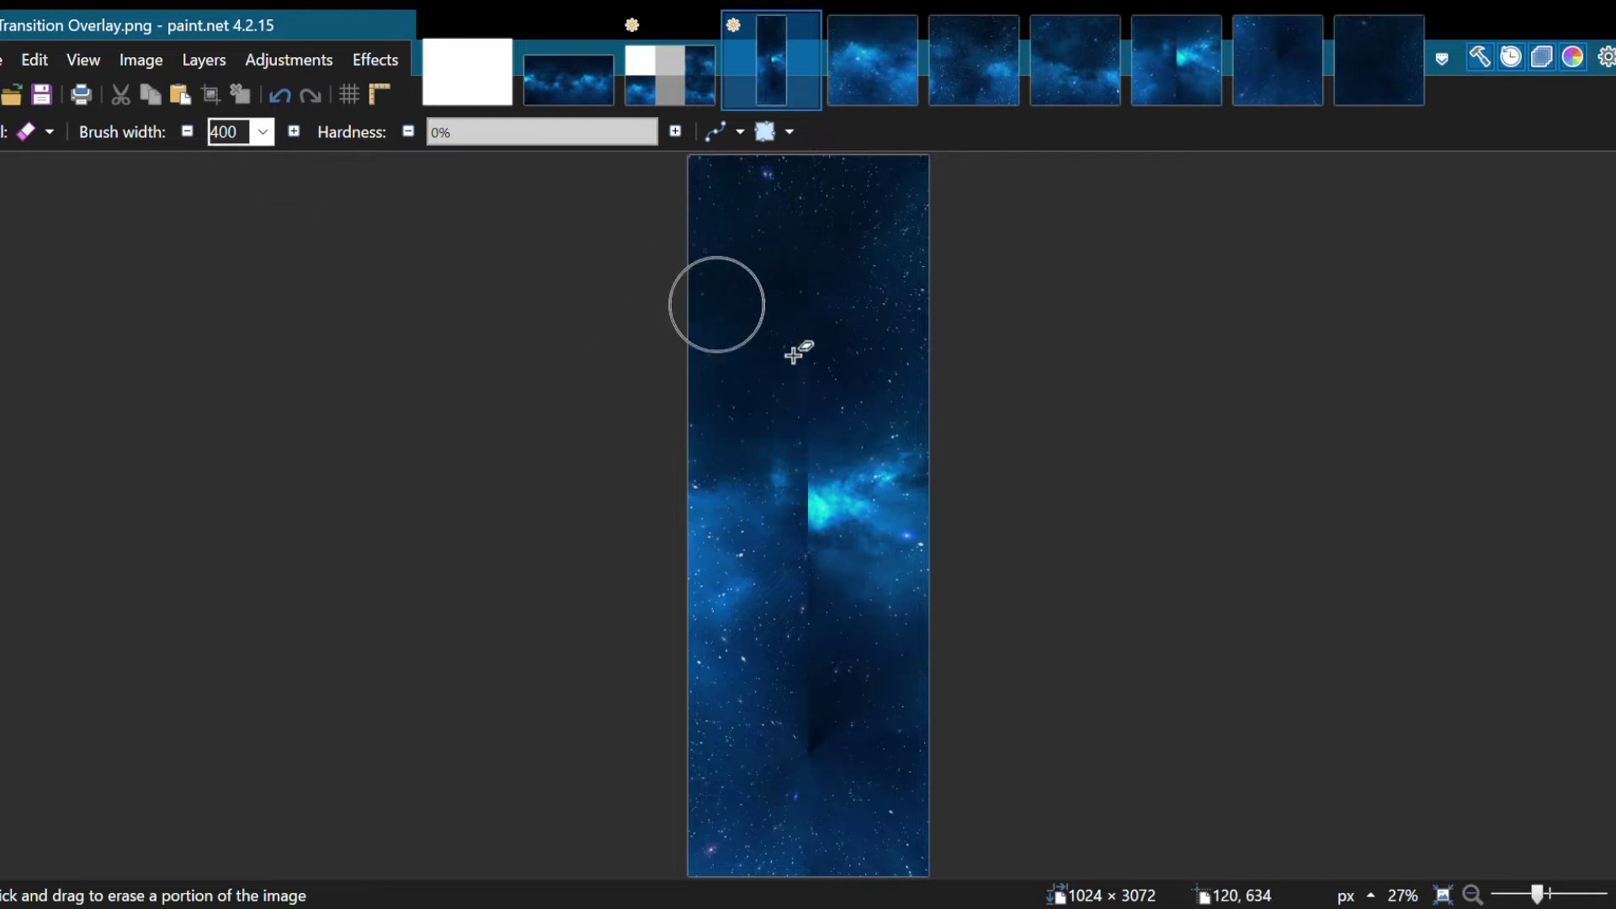
pyautogui.click(250, 135)
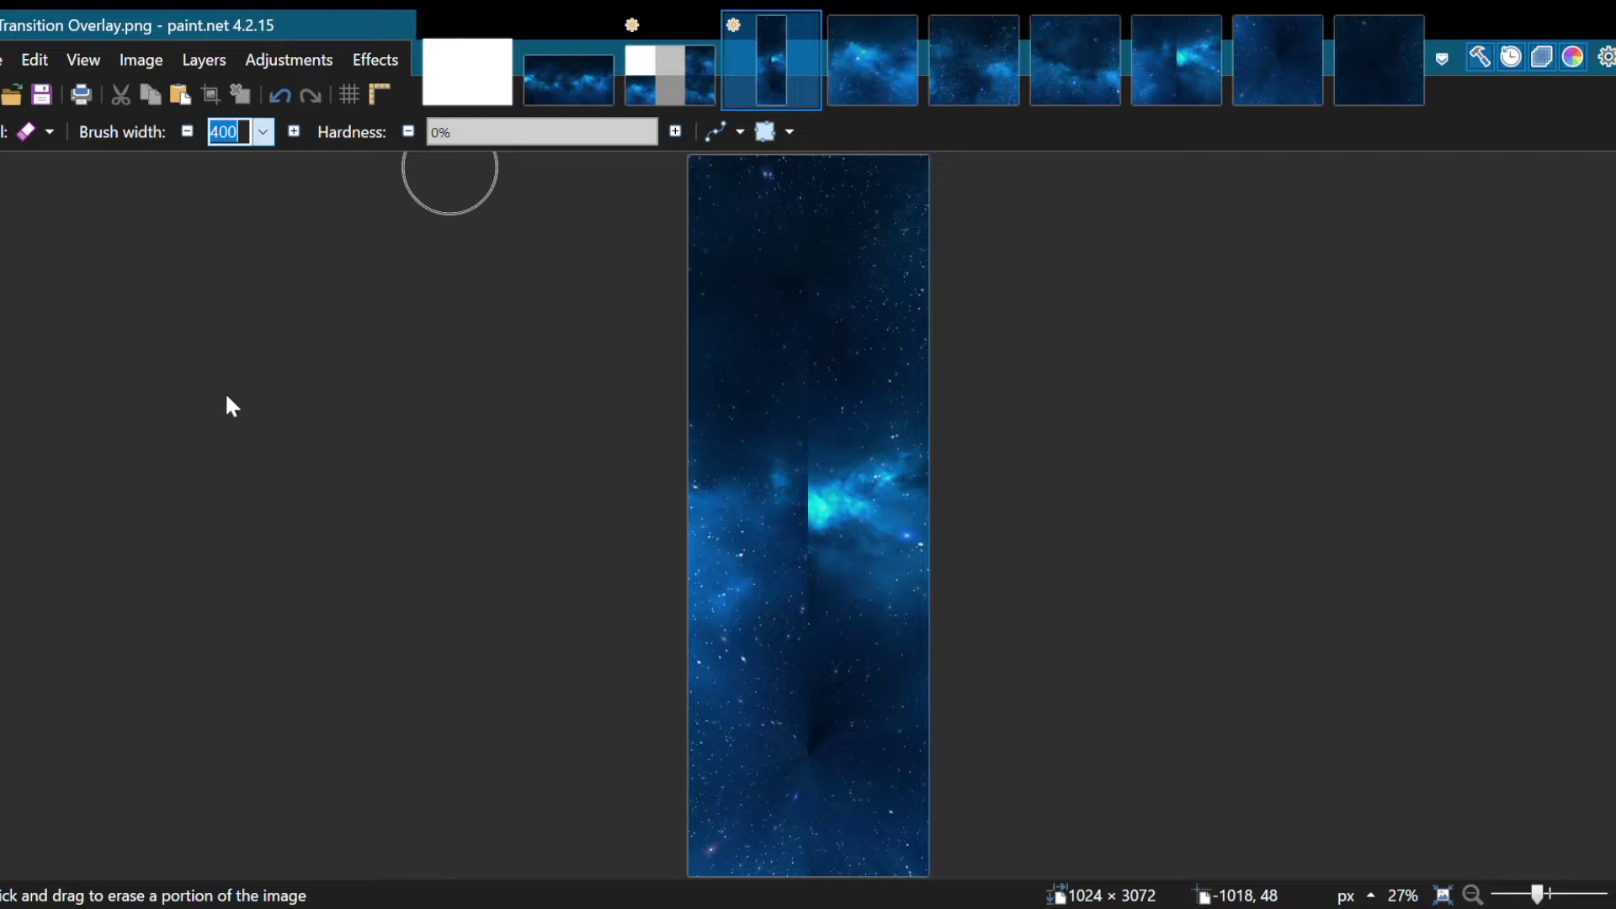
pyautogui.write('600')
pyautogui.scroll(1, 768, 292)
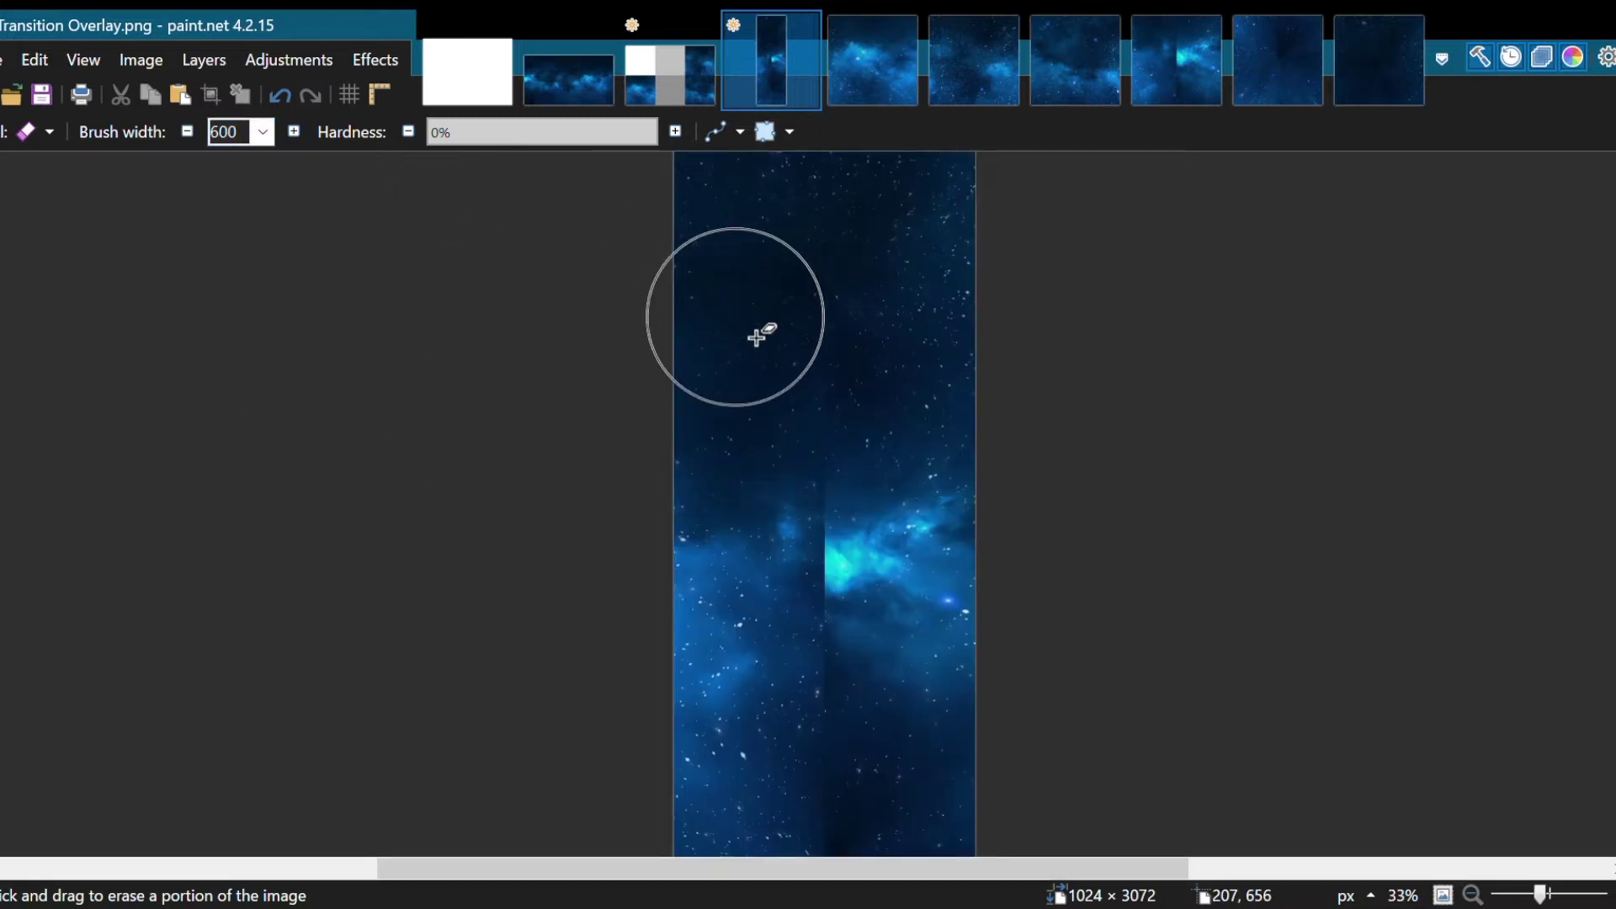
pyautogui.moveTo(883, 251); pyautogui.dragTo(885, 692)
pyautogui.scroll(-1, 885, 691)
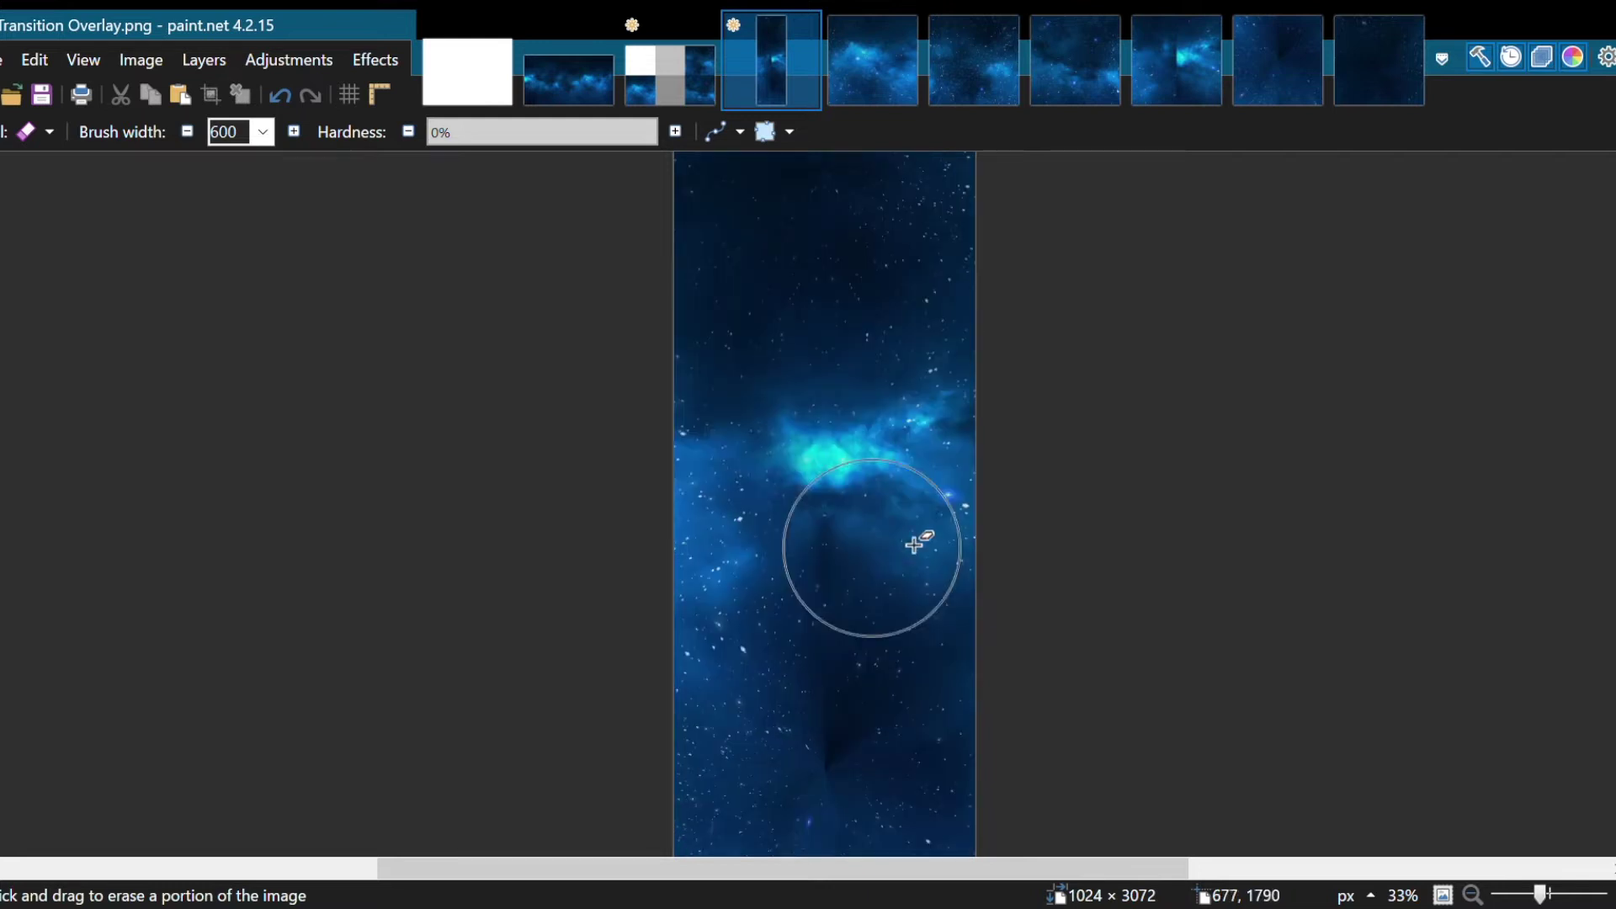
pyautogui.moveTo(930, 455)
pyautogui.mouseDown()
pyautogui.moveTo(913, 429)
pyautogui.moveTo(881, 556)
pyautogui.mouseUp()
pyautogui.scroll(-2, 881, 556)
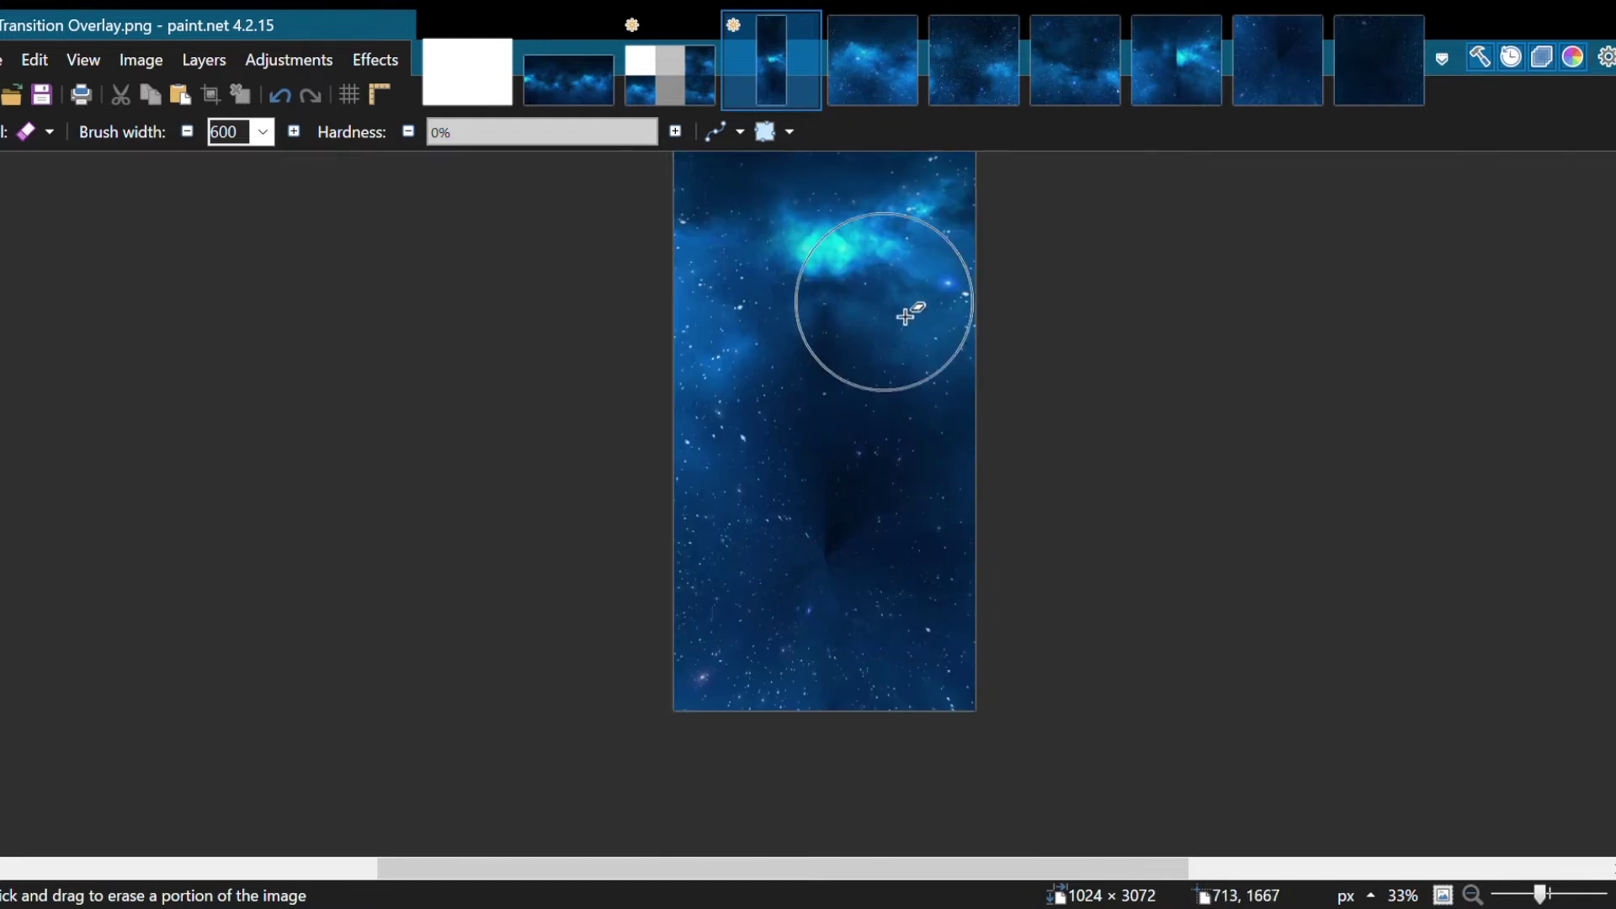
pyautogui.scroll(2, 876, 505)
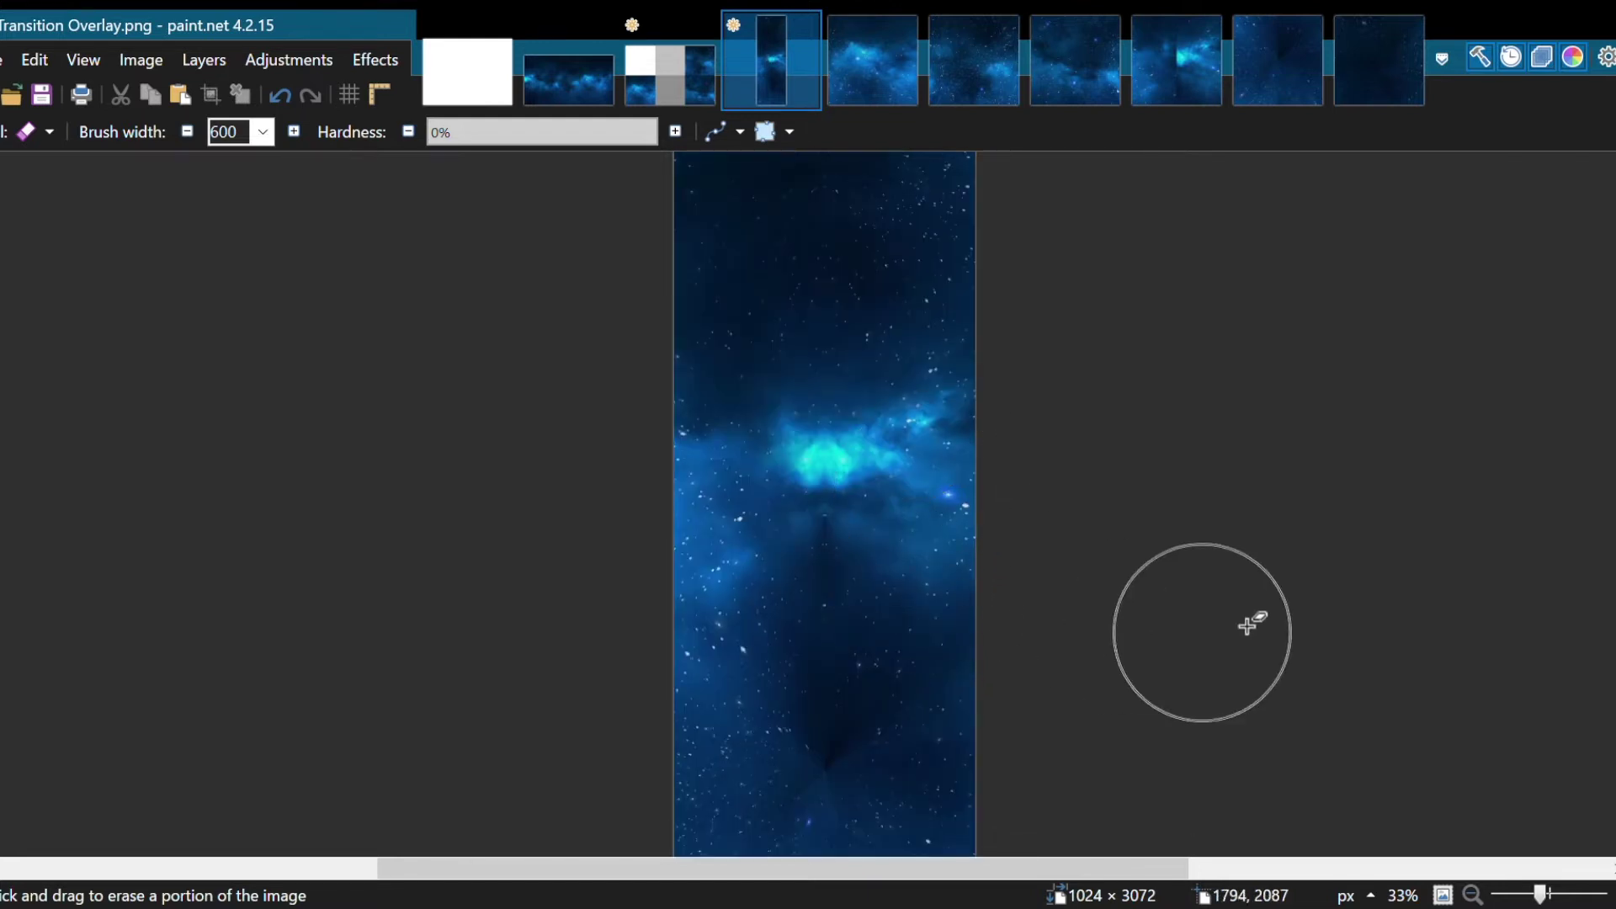
# Step: Examine the blended centre seam across the Top, Front and Bottom faces for mirrored nebula shapes and duplicated stars
pyautogui.press('s')
pyautogui.scroll(4, 920, 534)
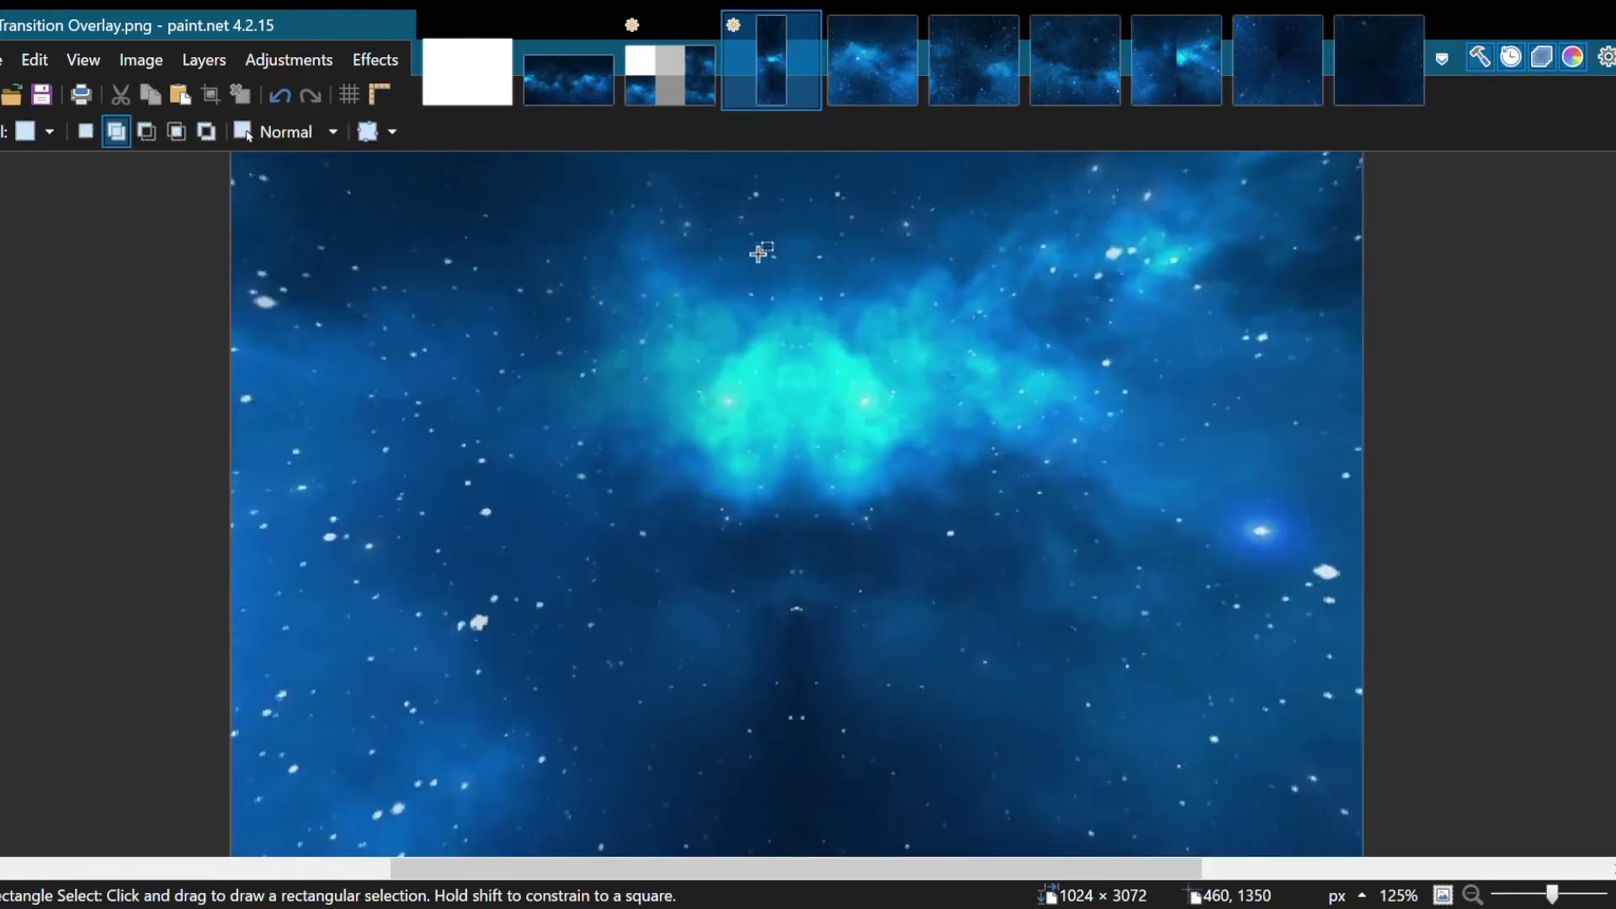
pyautogui.scroll(1, 838, 446)
pyautogui.moveTo(792, 746); pyautogui.dragTo(615, 213)
pyautogui.click(901, 462)
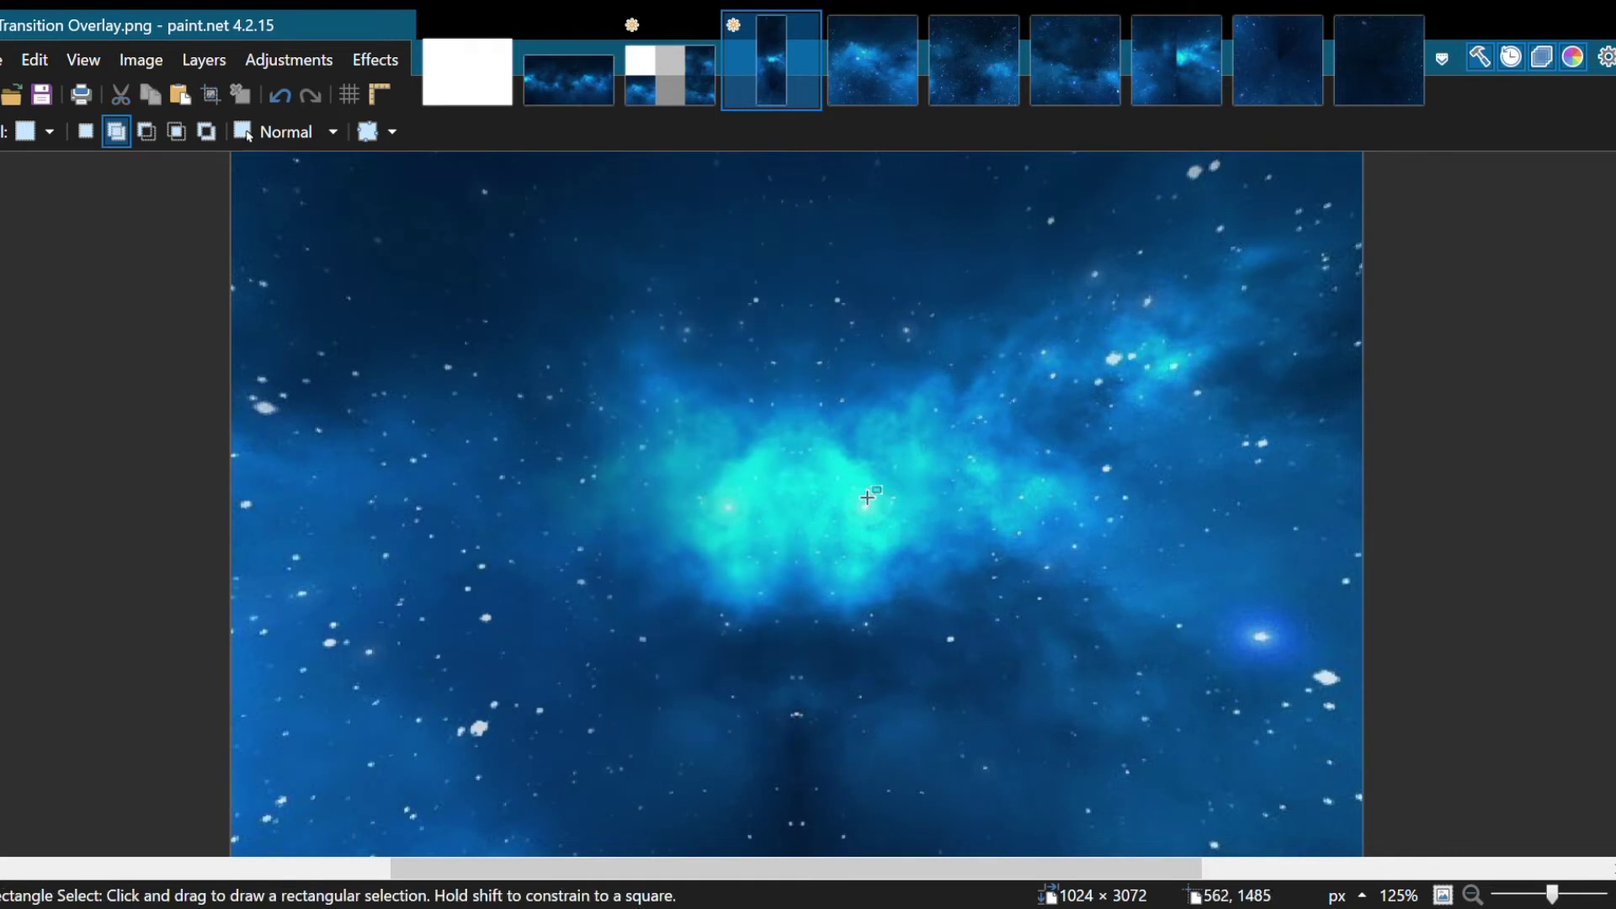
pyautogui.scroll(8, 866, 471)
pyautogui.scroll(-3, 791, 429)
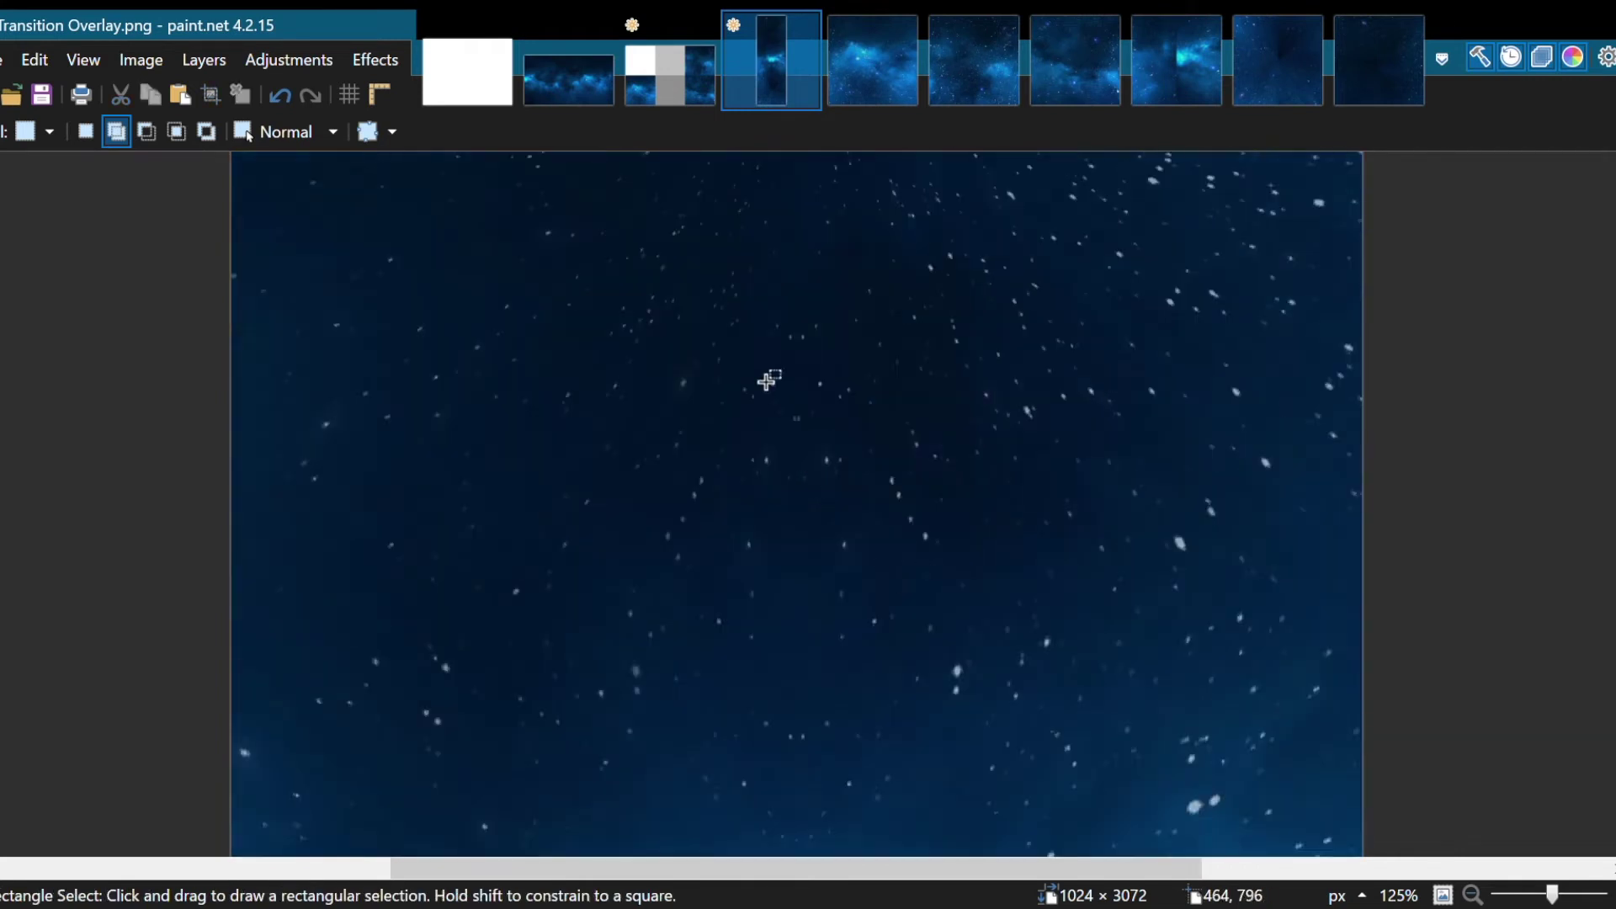
pyautogui.scroll(-6, 791, 479)
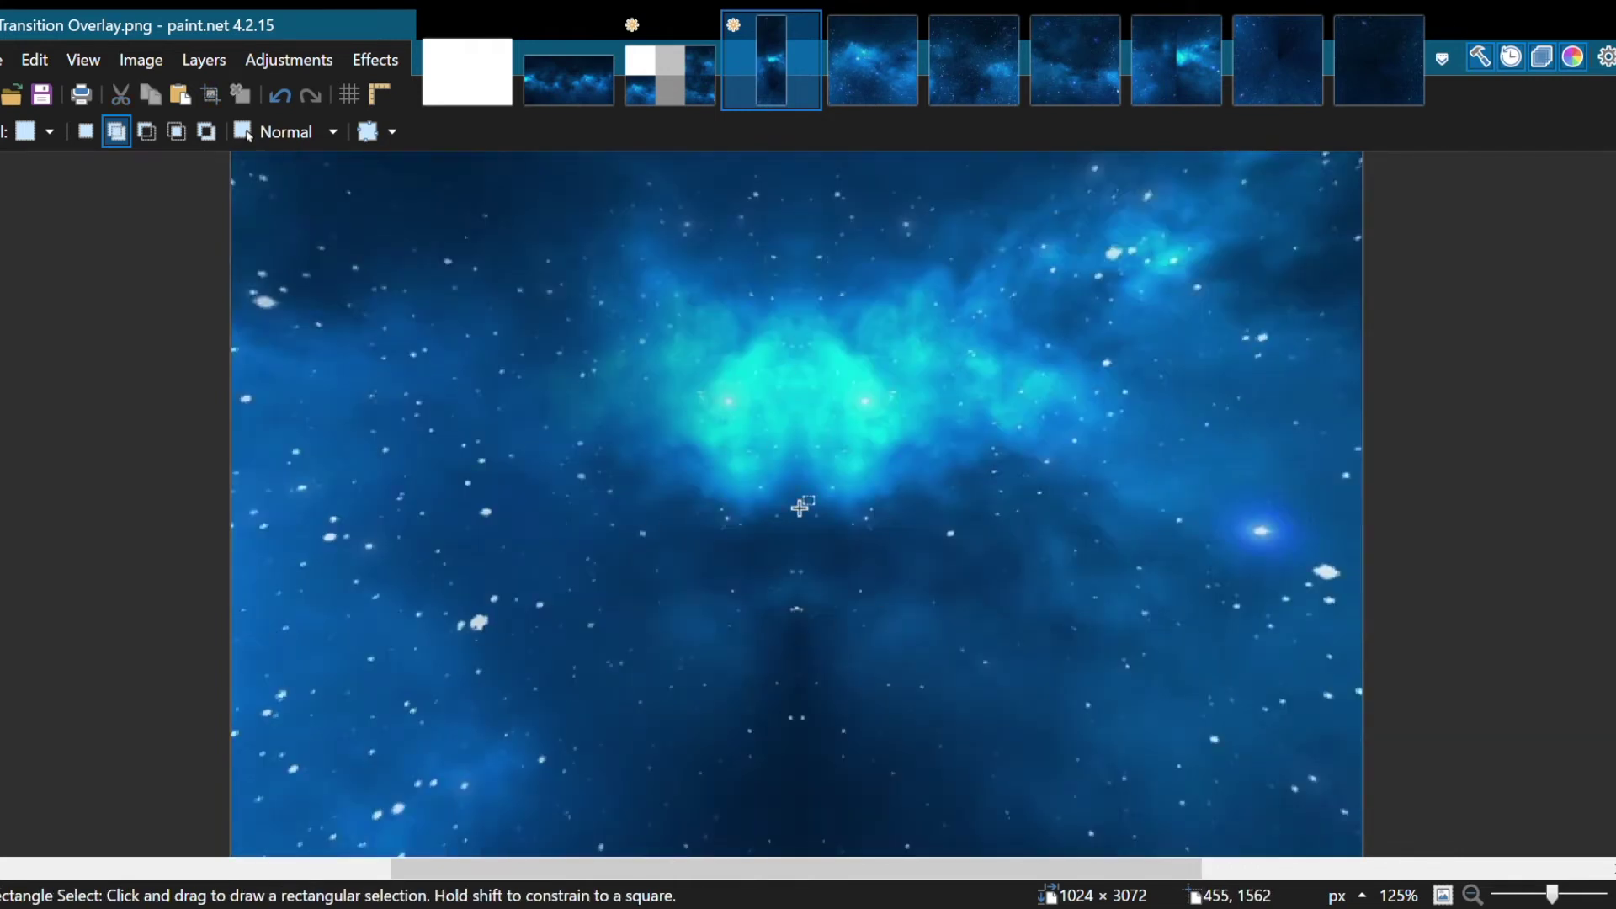
pyautogui.scroll(-5, 817, 379)
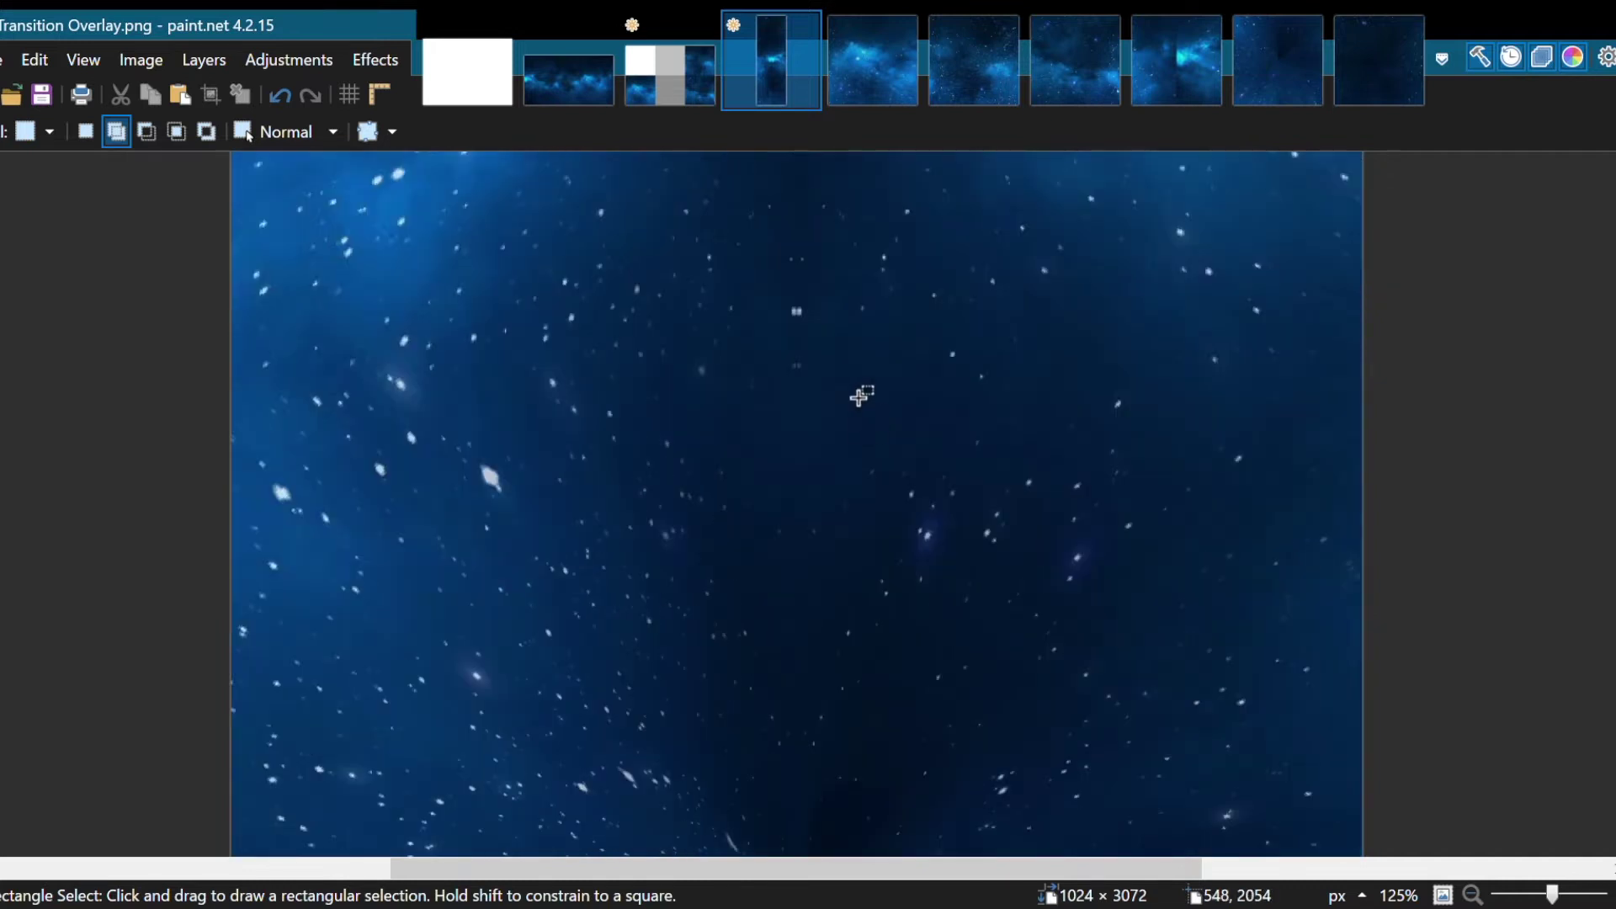
pyautogui.scroll(8, 799, 316)
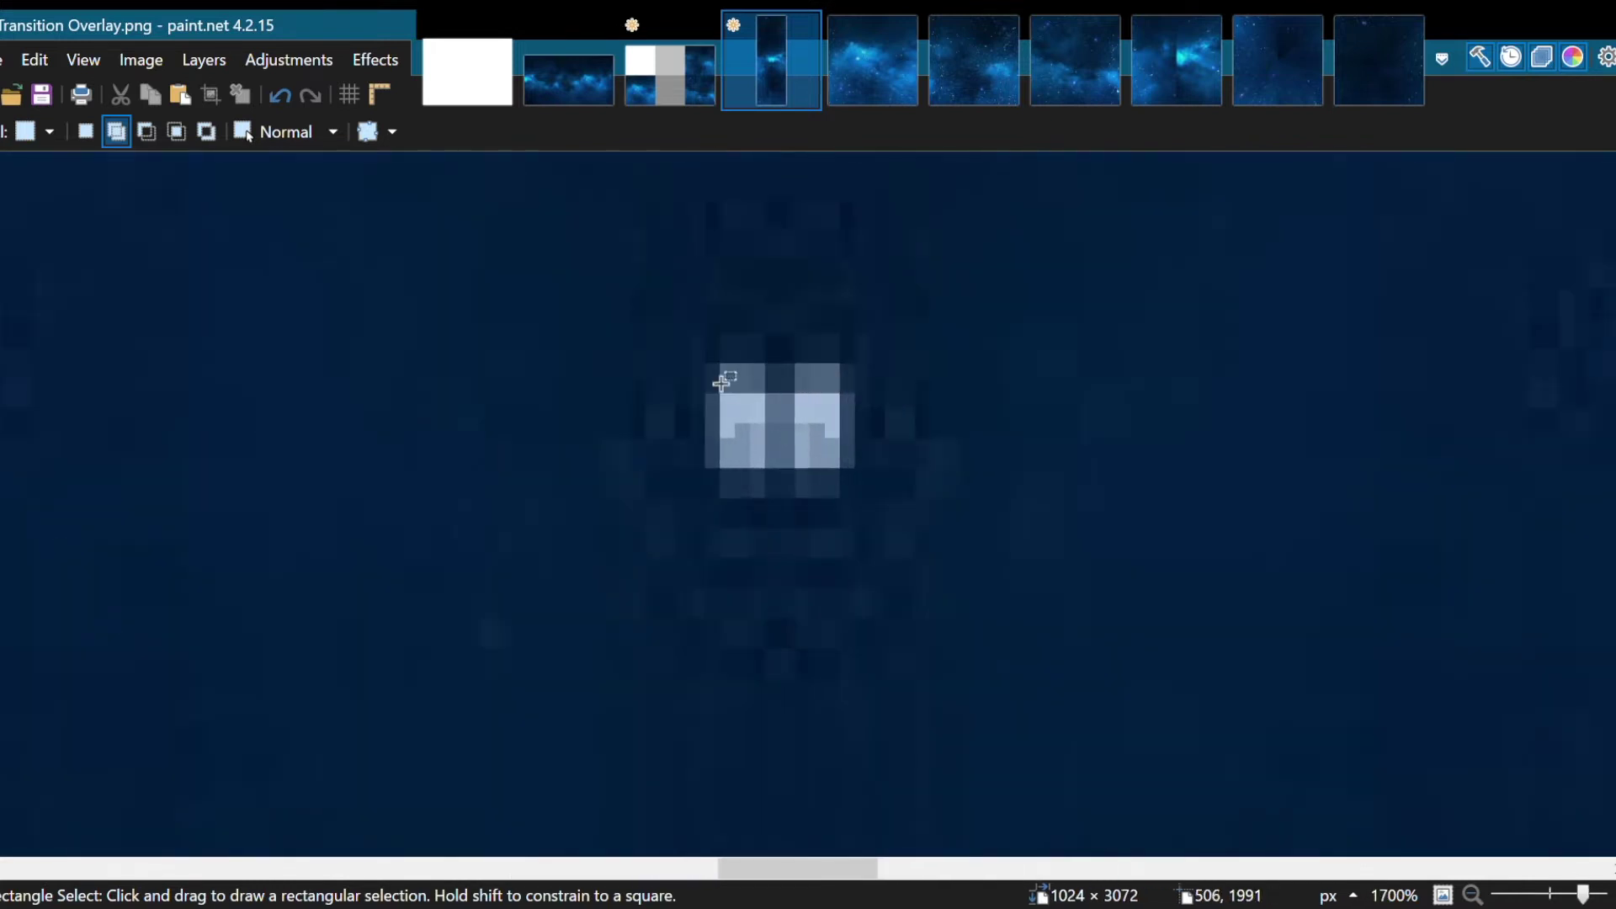
pyautogui.moveTo(720, 382); pyautogui.dragTo(914, 536)
pyautogui.hotkey('ctrl', 'd')
pyautogui.scroll(-12, 817, 529)
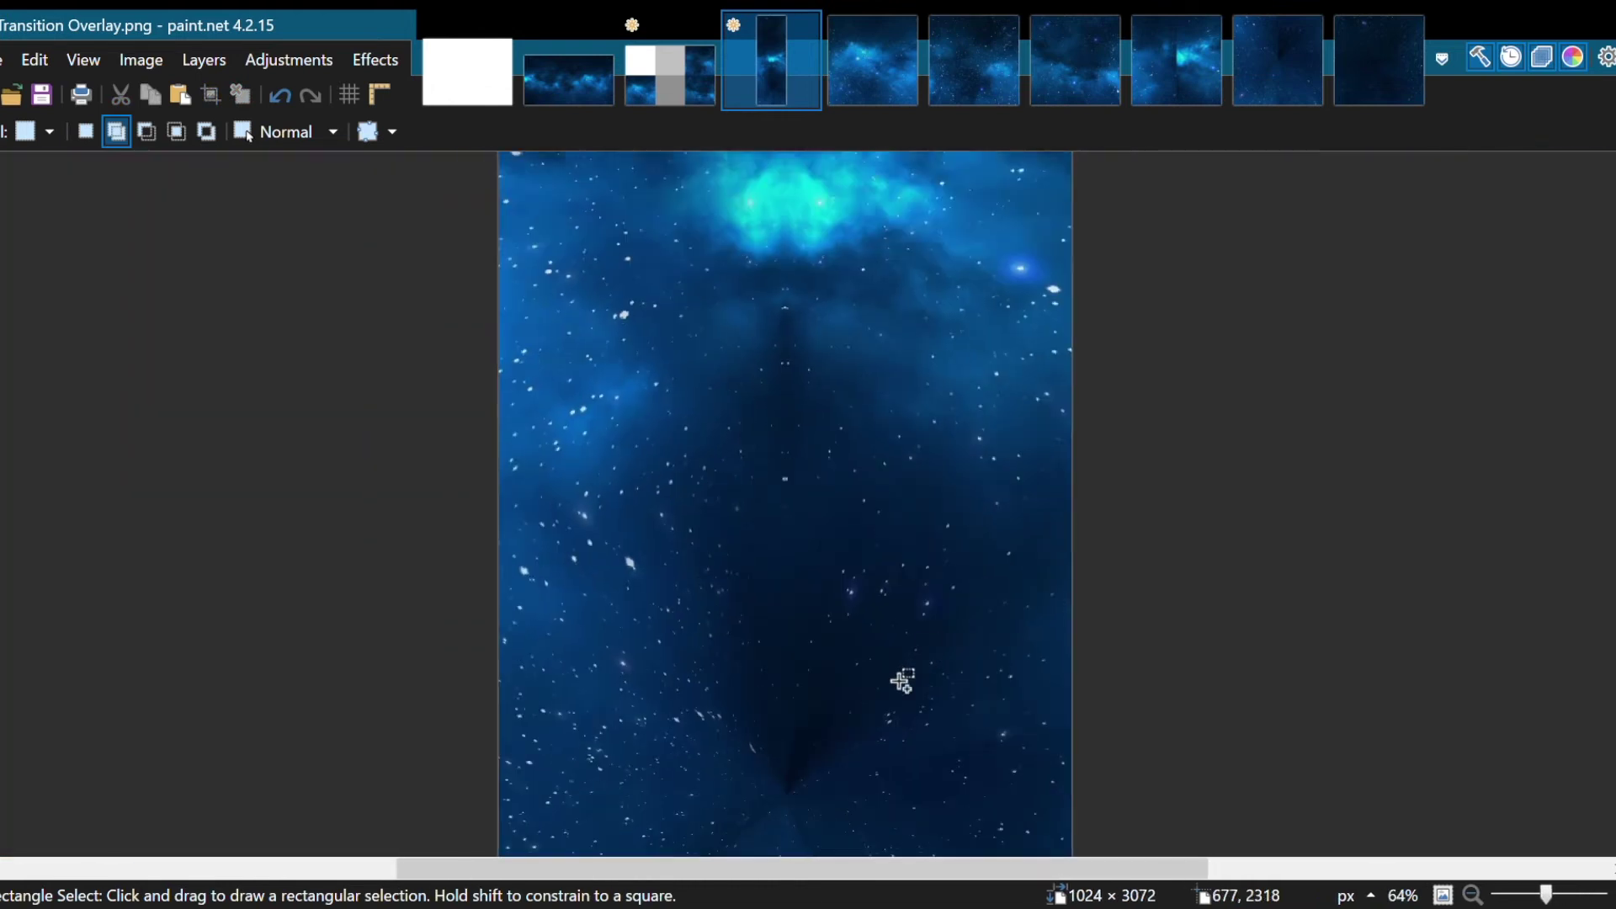
pyautogui.scroll(-2, 902, 682)
pyautogui.scroll(-2, 892, 660)
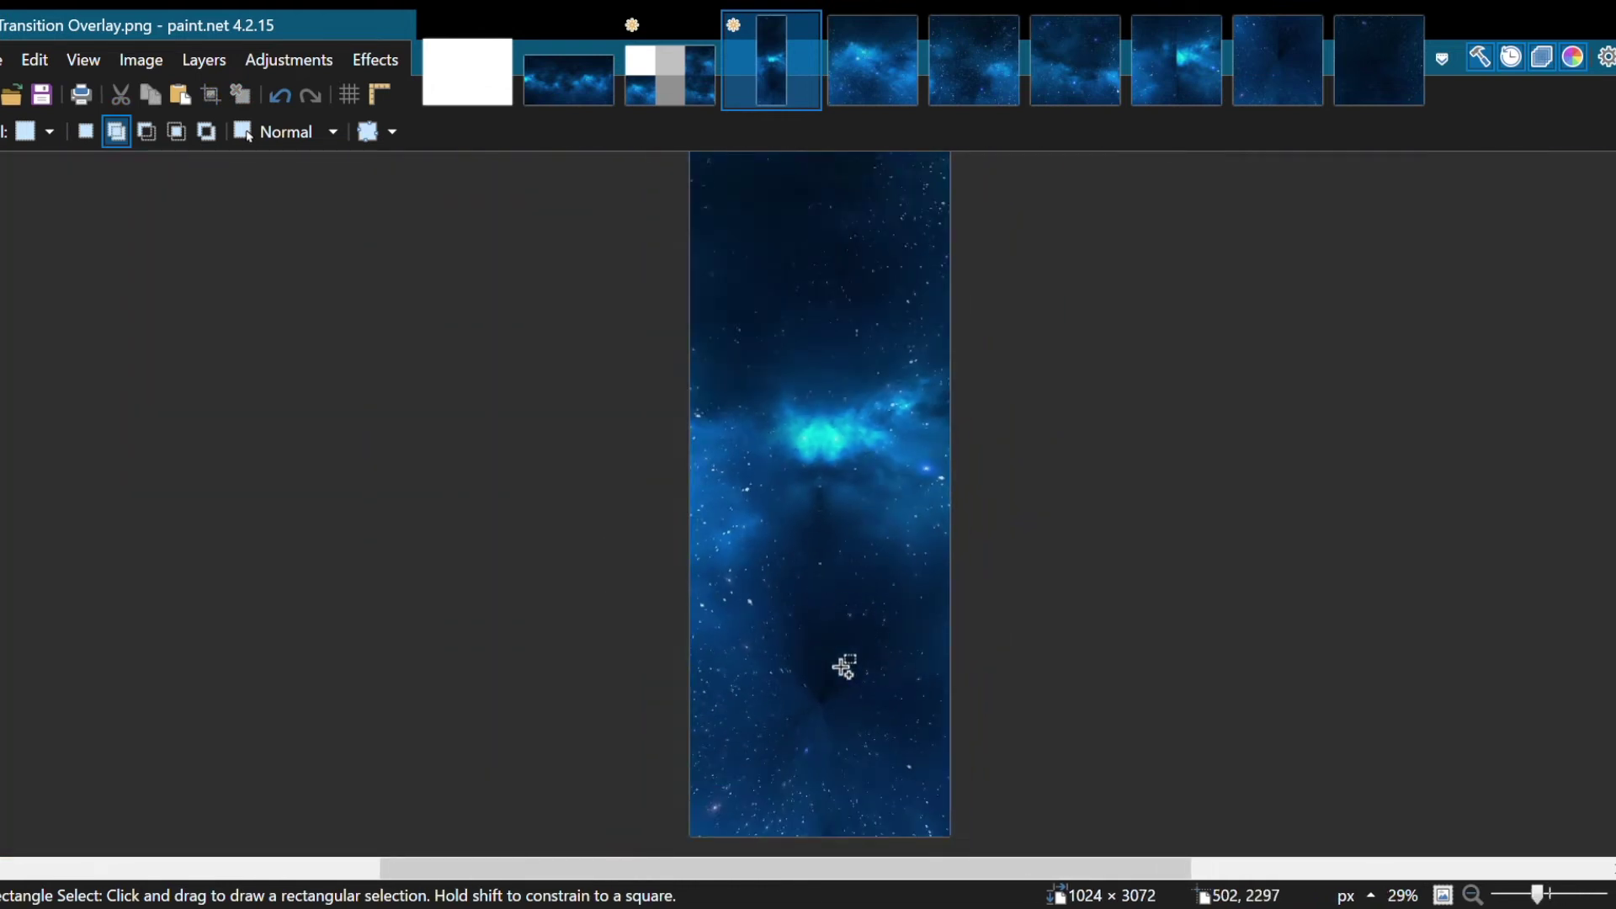
pyautogui.scroll(-2, 845, 668)
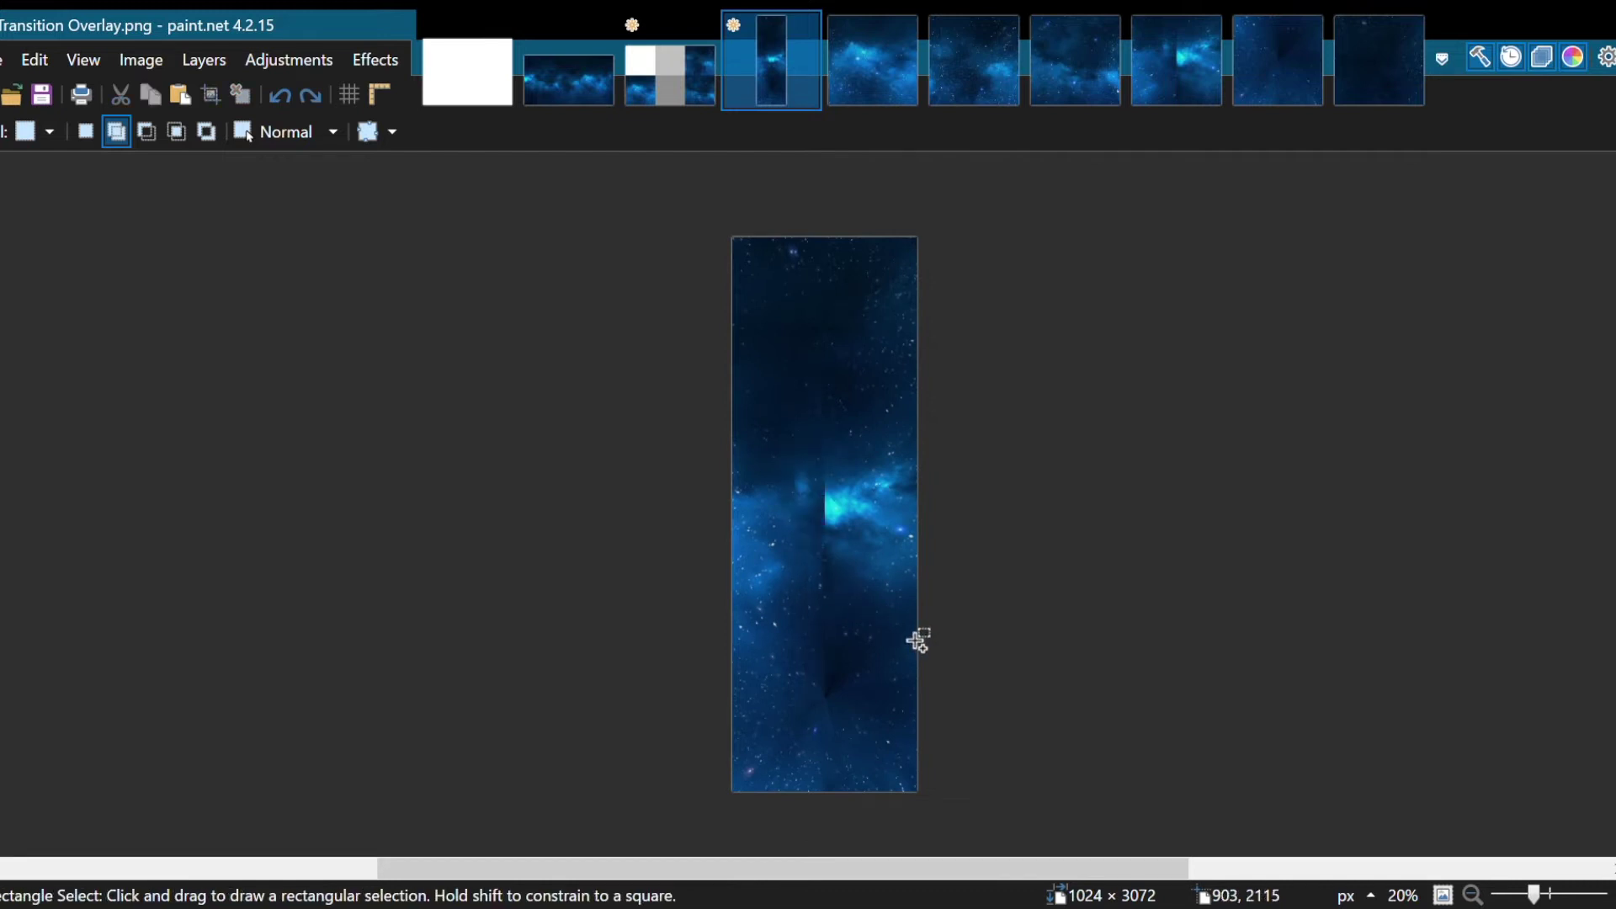
# Step: Undo the seam erasing and mirrored copy to return to the three faces as originally pasted
pyautogui.hotkey('ctrl', 'v')
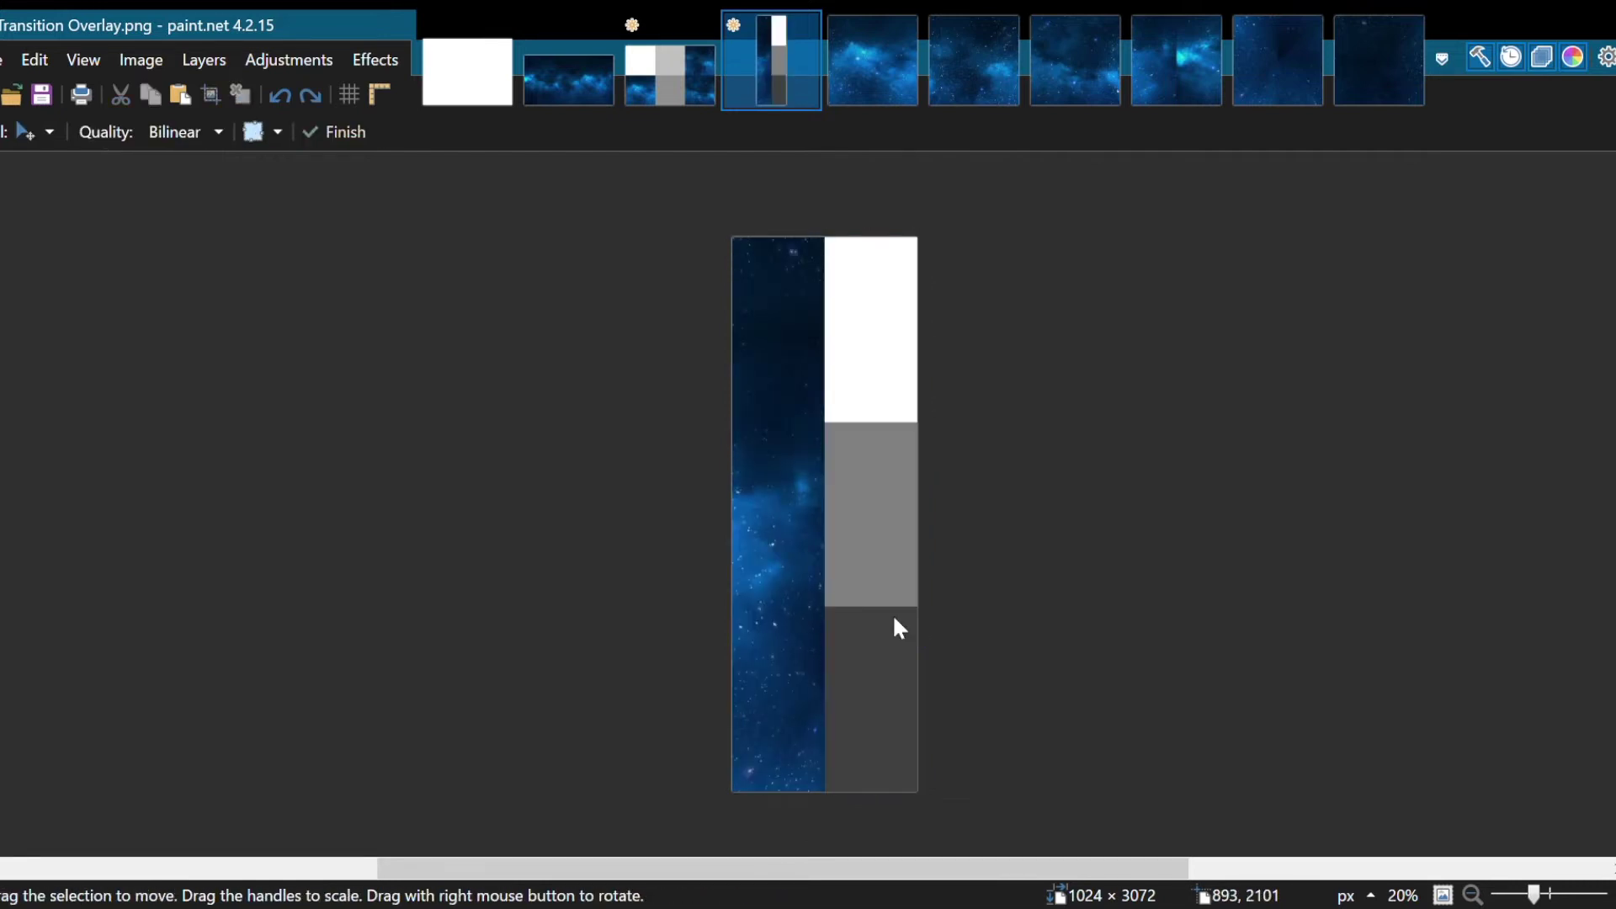
pyautogui.hotkey('ctrl', 'y')
pyautogui.hotkey('ctrl', 'y')
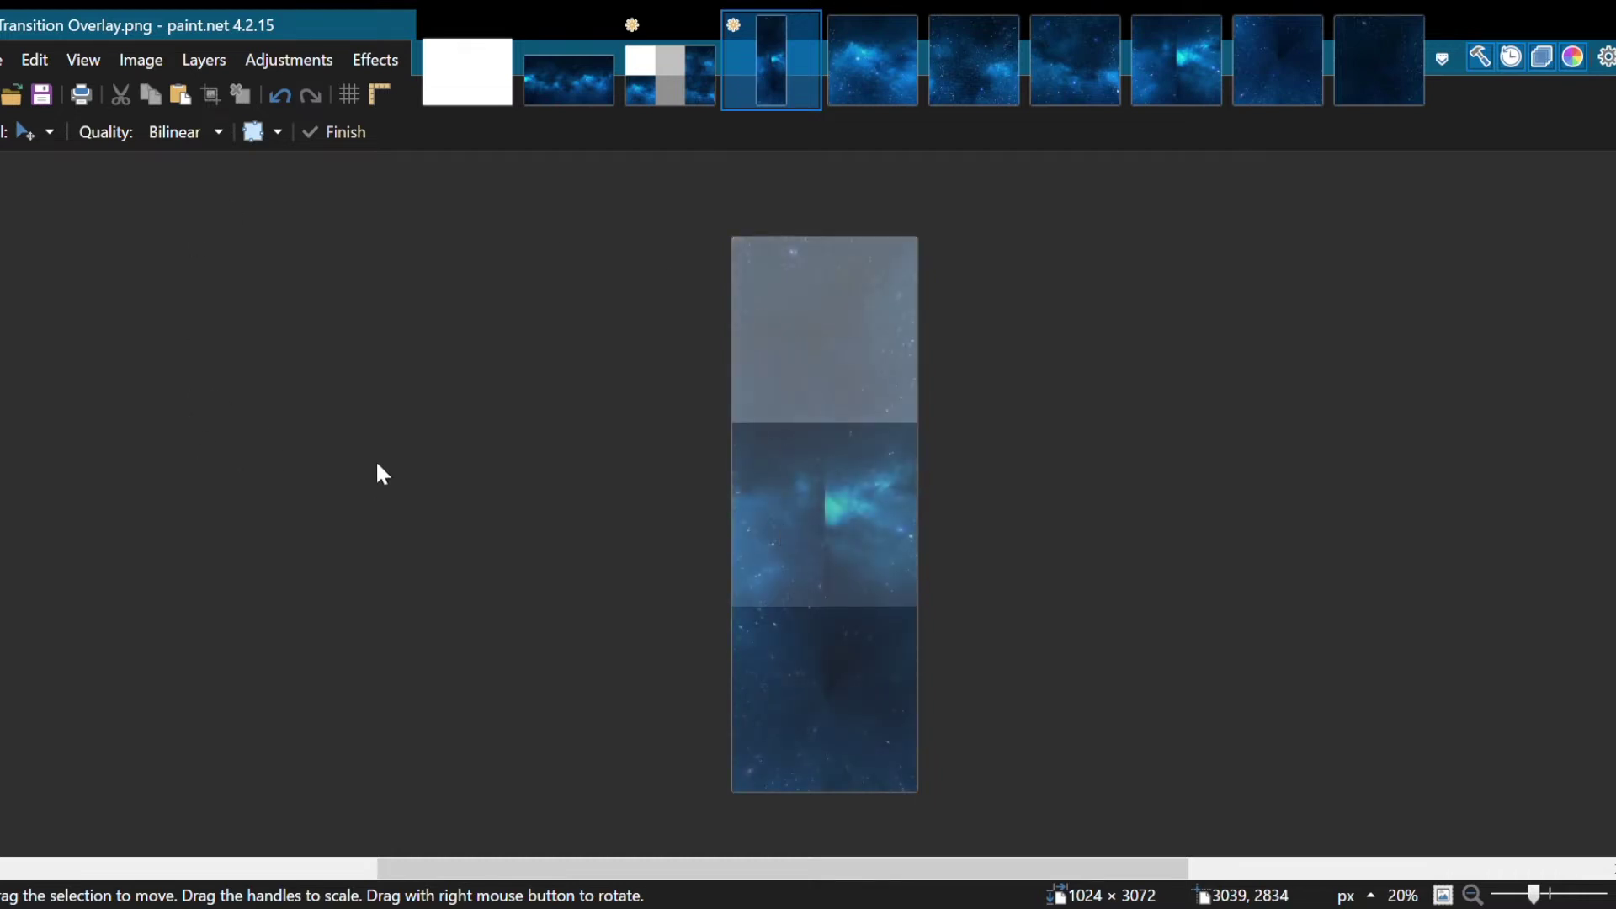
pyautogui.click(1607, 668)
pyautogui.click(1606, 669)
pyautogui.click(1613, 667)
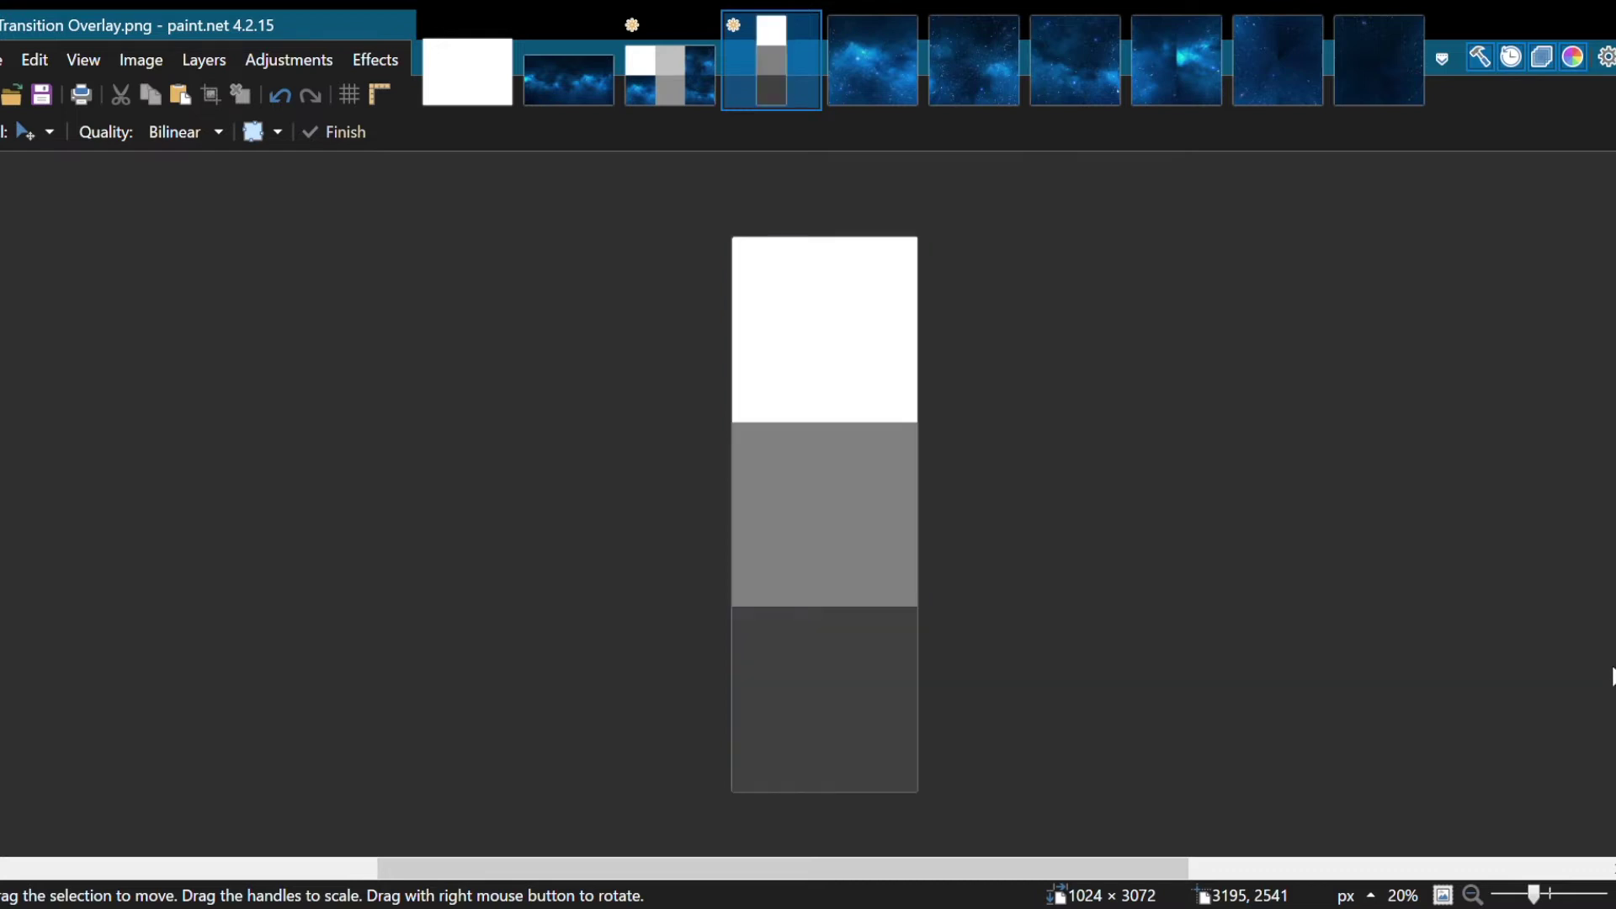
pyautogui.hotkey('ctrl', 'y')
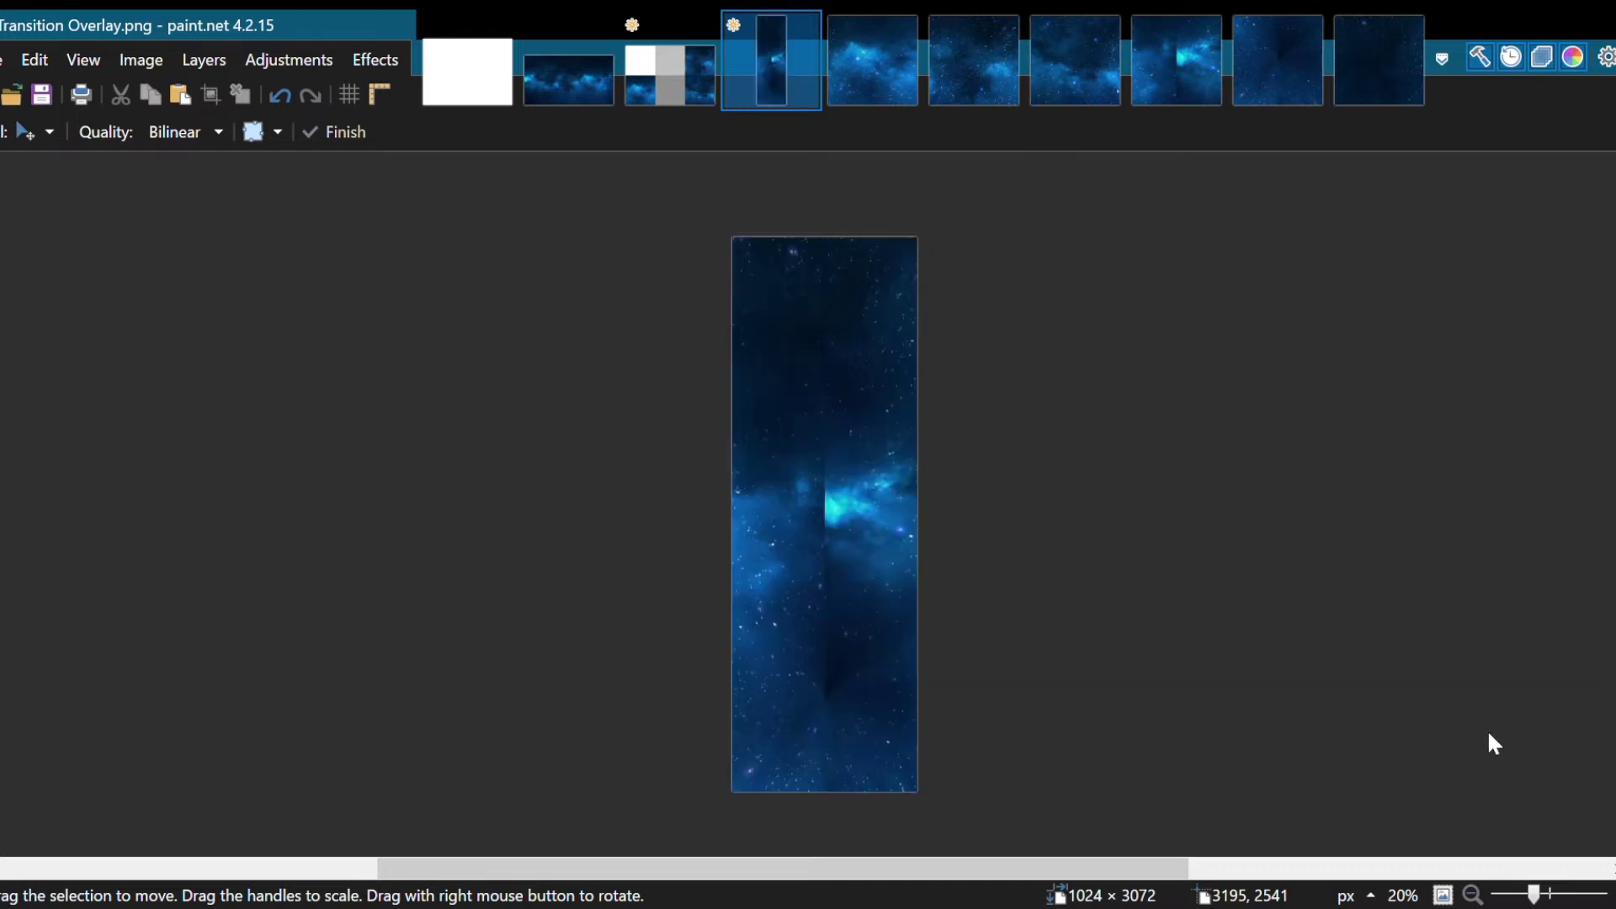
# Step: Select the Front face with the Magic Wand and delete it from the middle square
pyautogui.press('s')
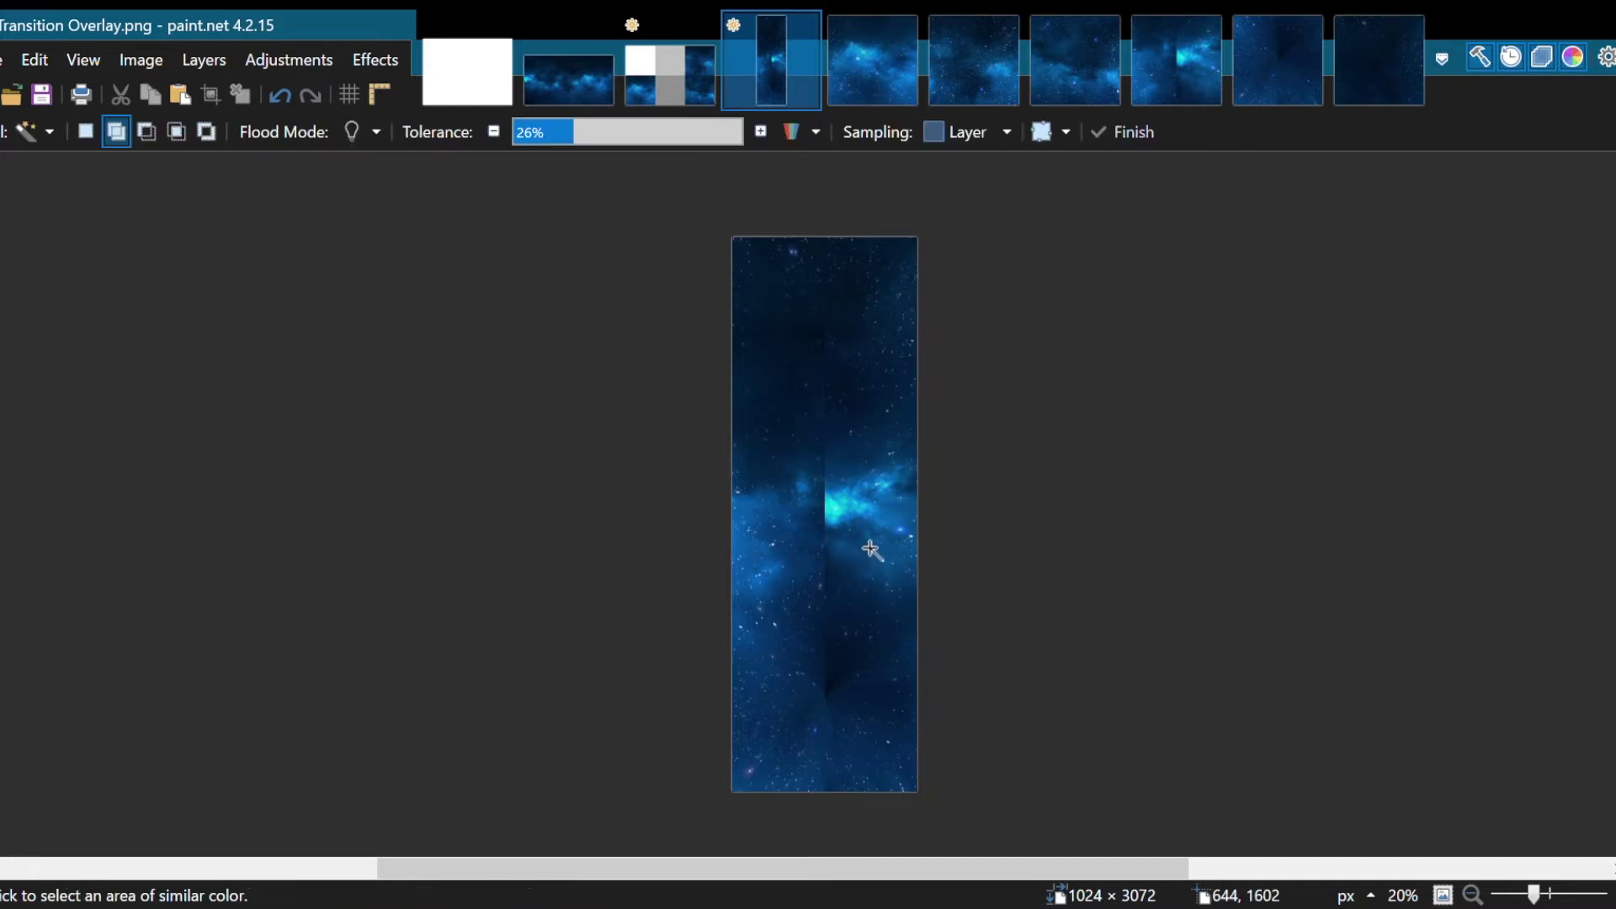
pyautogui.click(848, 527)
pyautogui.press('BackSpace')
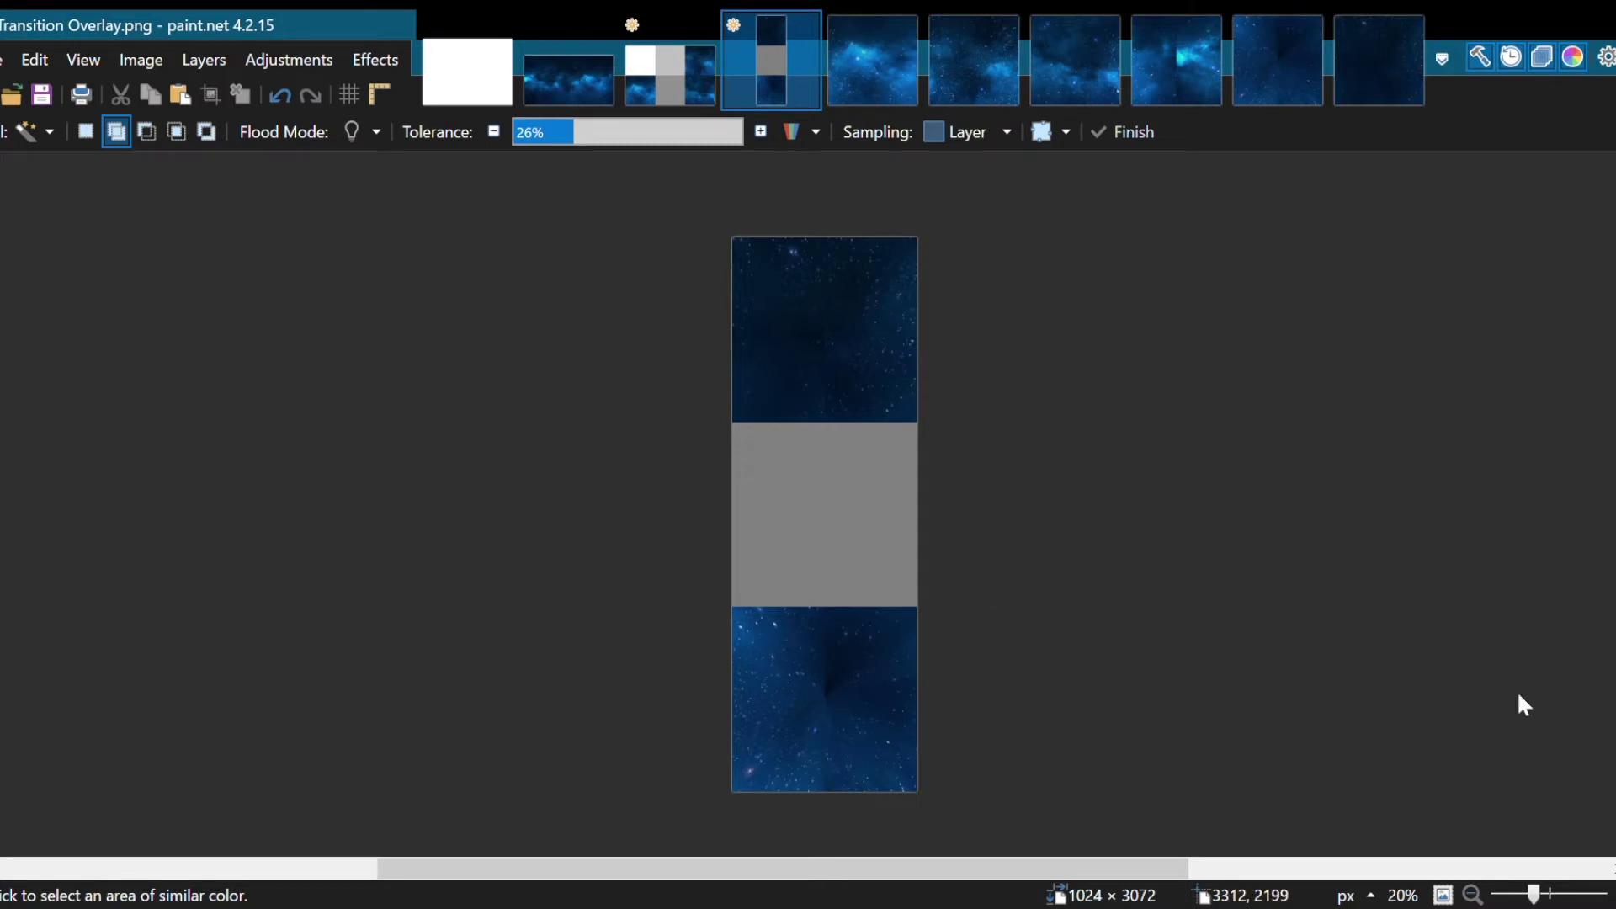
# Step: Select the Top face and rotate it 90° clockwise within its square
pyautogui.click(865, 374)
pyautogui.press('m')
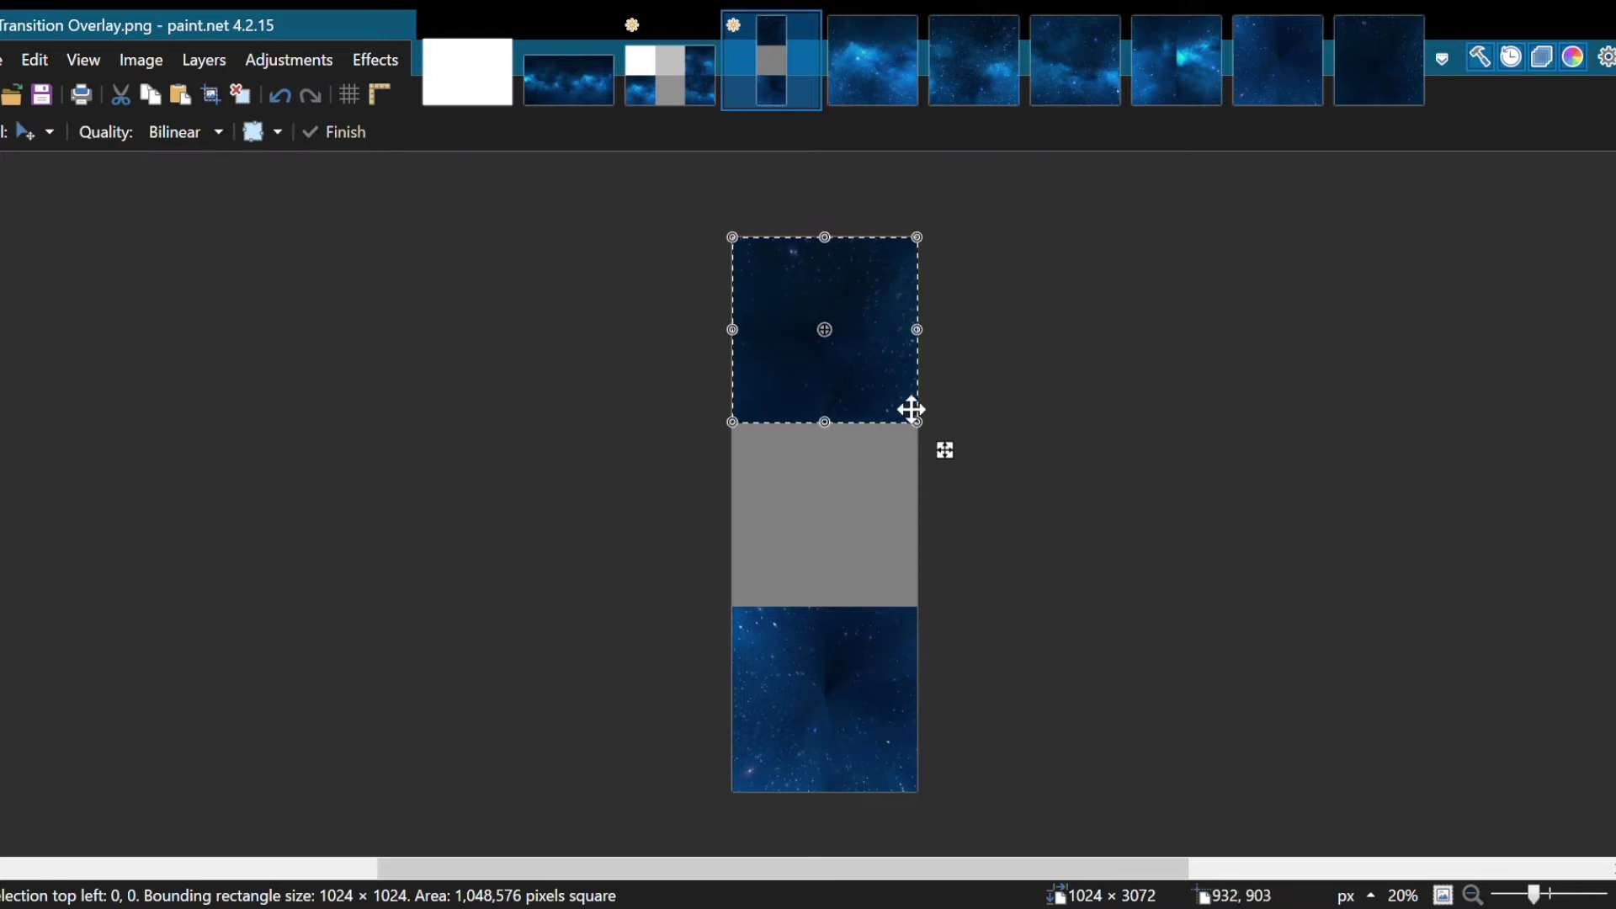
pyautogui.moveTo(960, 362); pyautogui.dragTo(823, 465)
pyautogui.hotkey('ctrl', 'd')
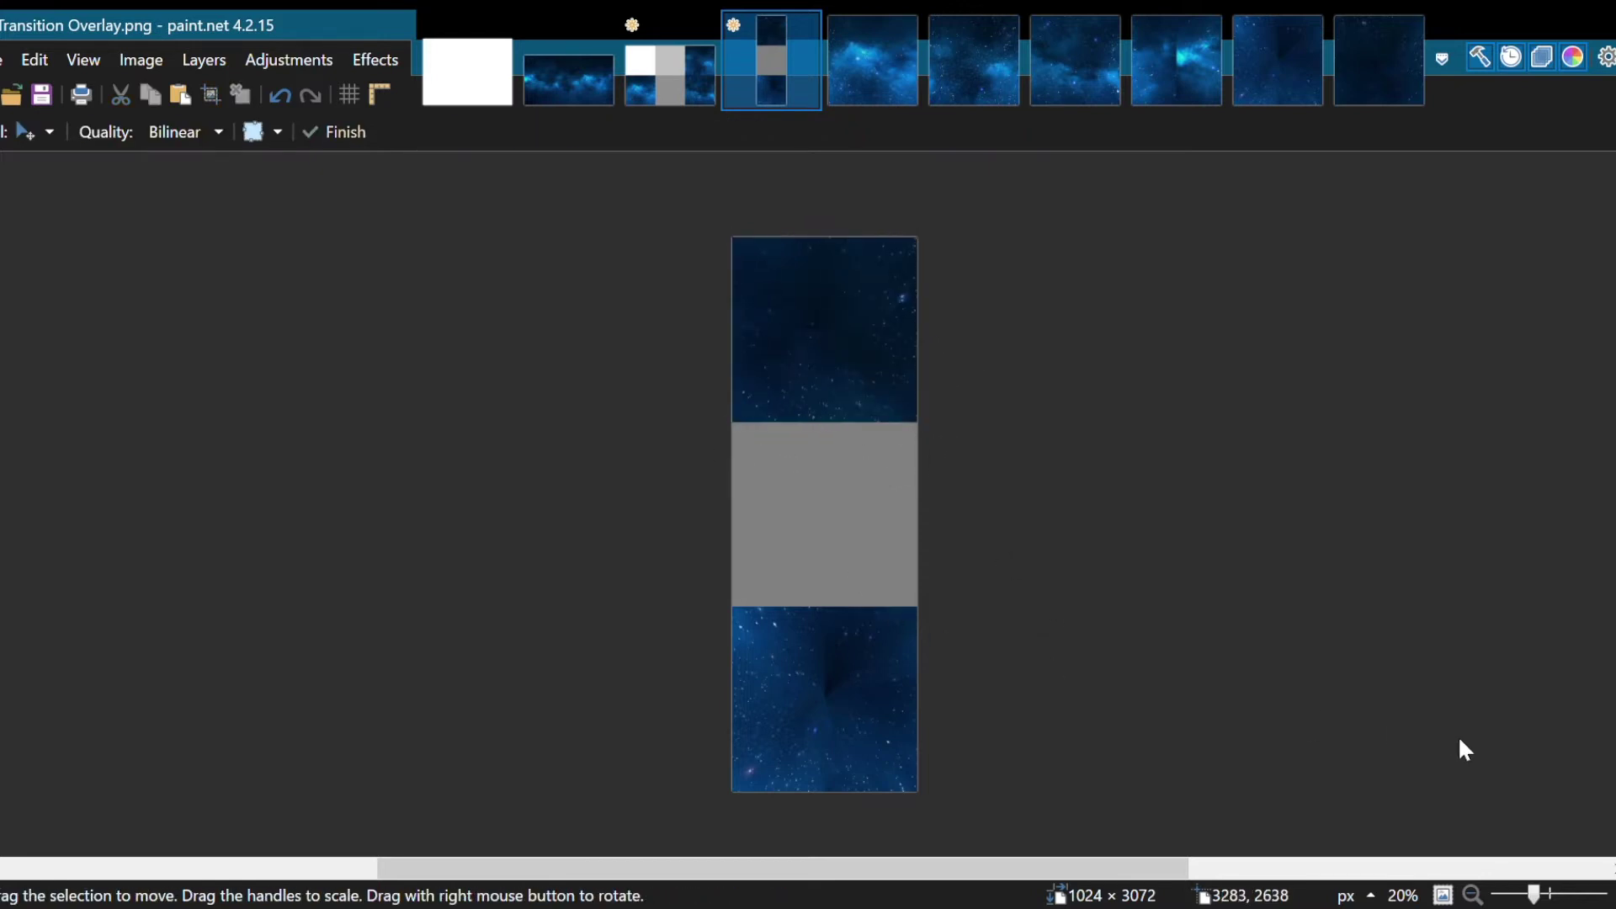
# Step: Select the Bottom face and rotate it 90° counterclockwise within its square
pyautogui.press('s')
pyautogui.click(814, 724)
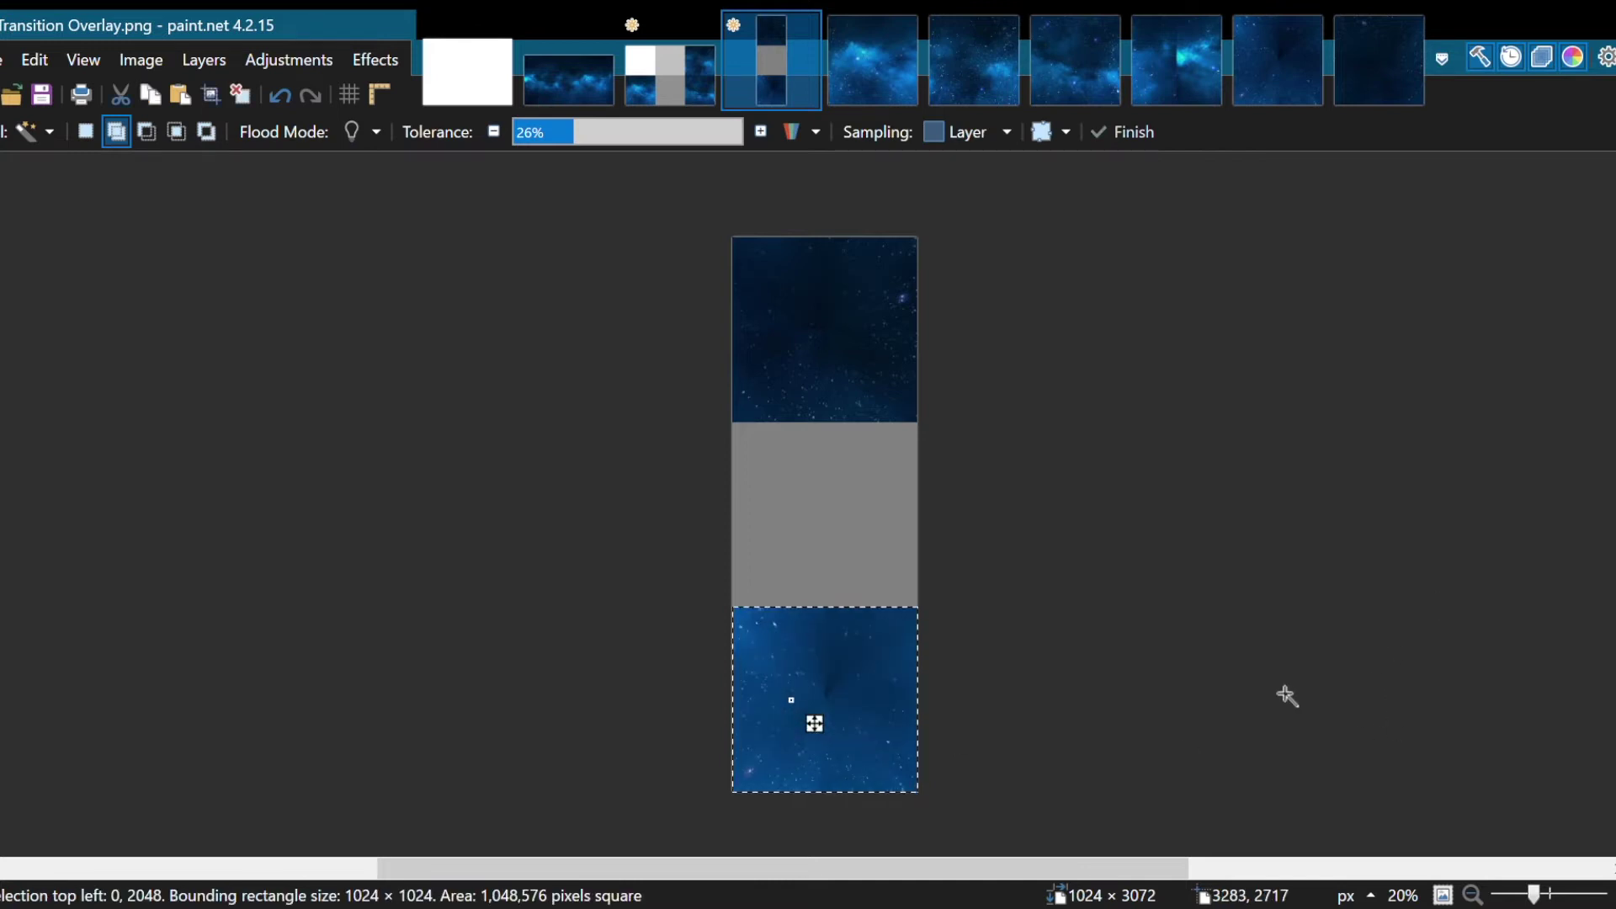
pyautogui.press('m')
pyautogui.moveTo(956, 739); pyautogui.dragTo(866, 577)
pyautogui.hotkey('ctrl', 'd')
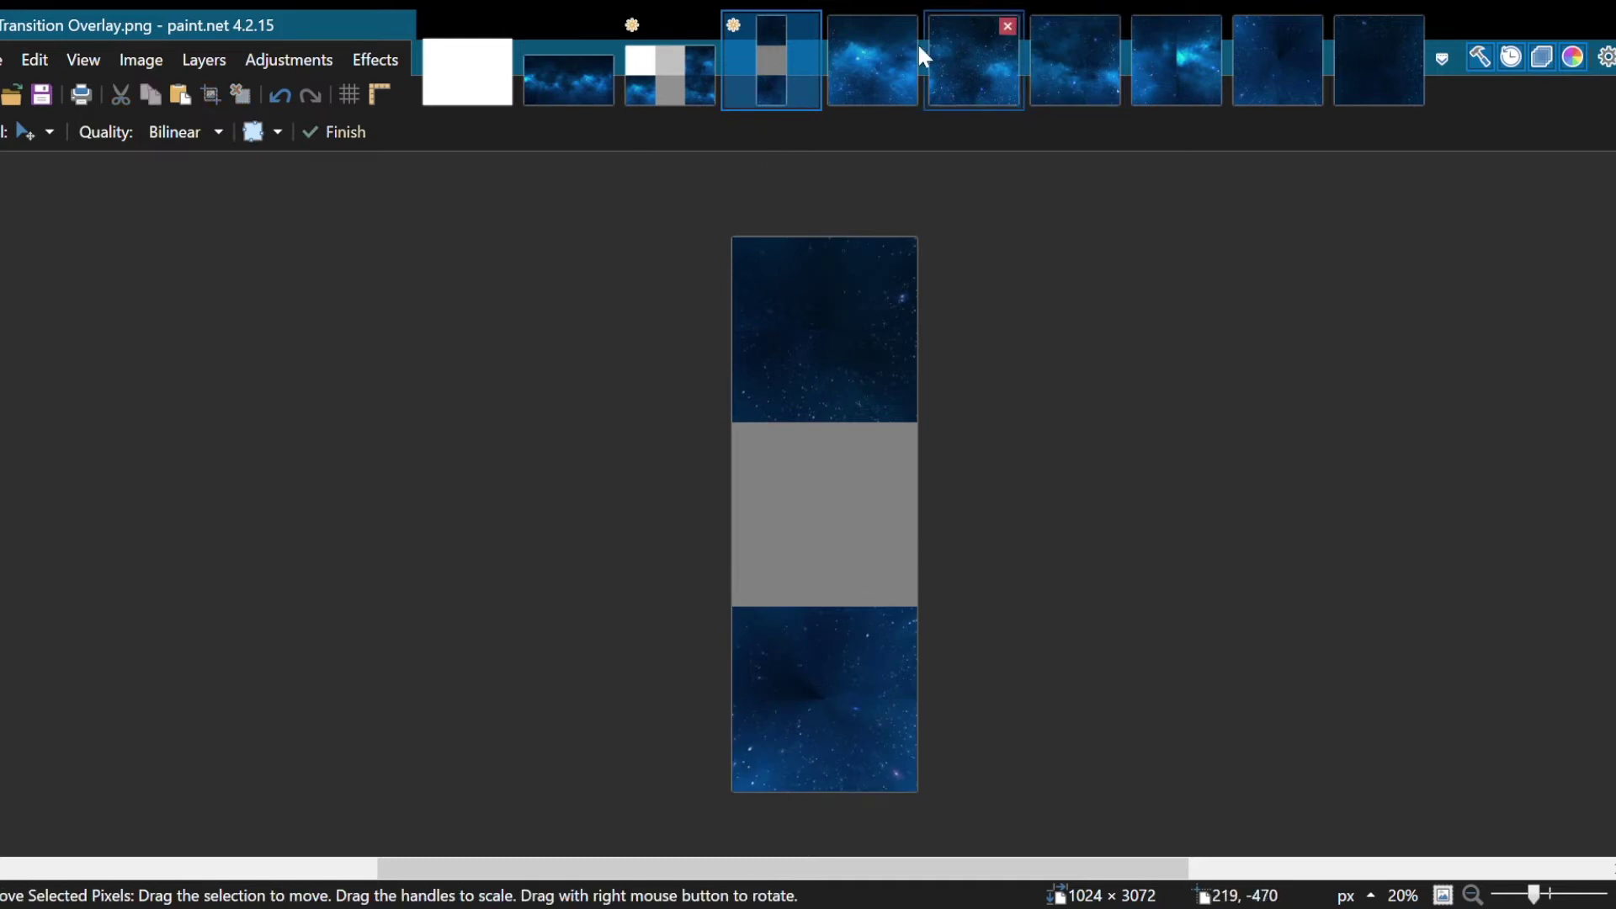
# Step: Copy the Right face image into Transition Overlay.png and align it exactly with the empty middle square between Top and Bottom
pyautogui.click(856, 67)
pyautogui.click(968, 92)
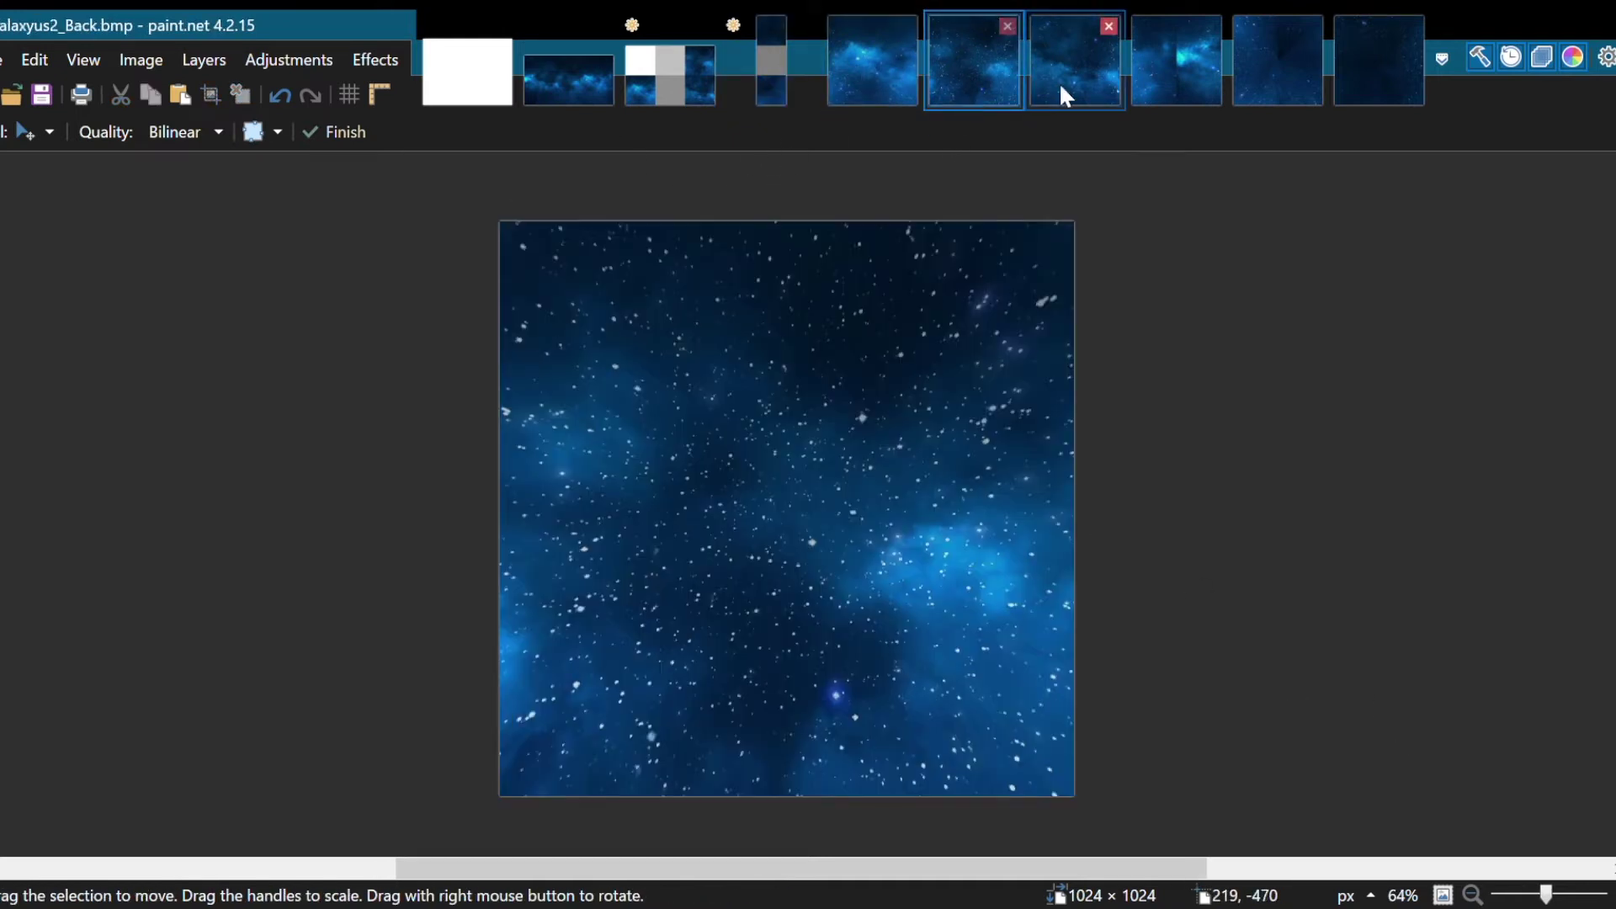
pyautogui.click(1046, 79)
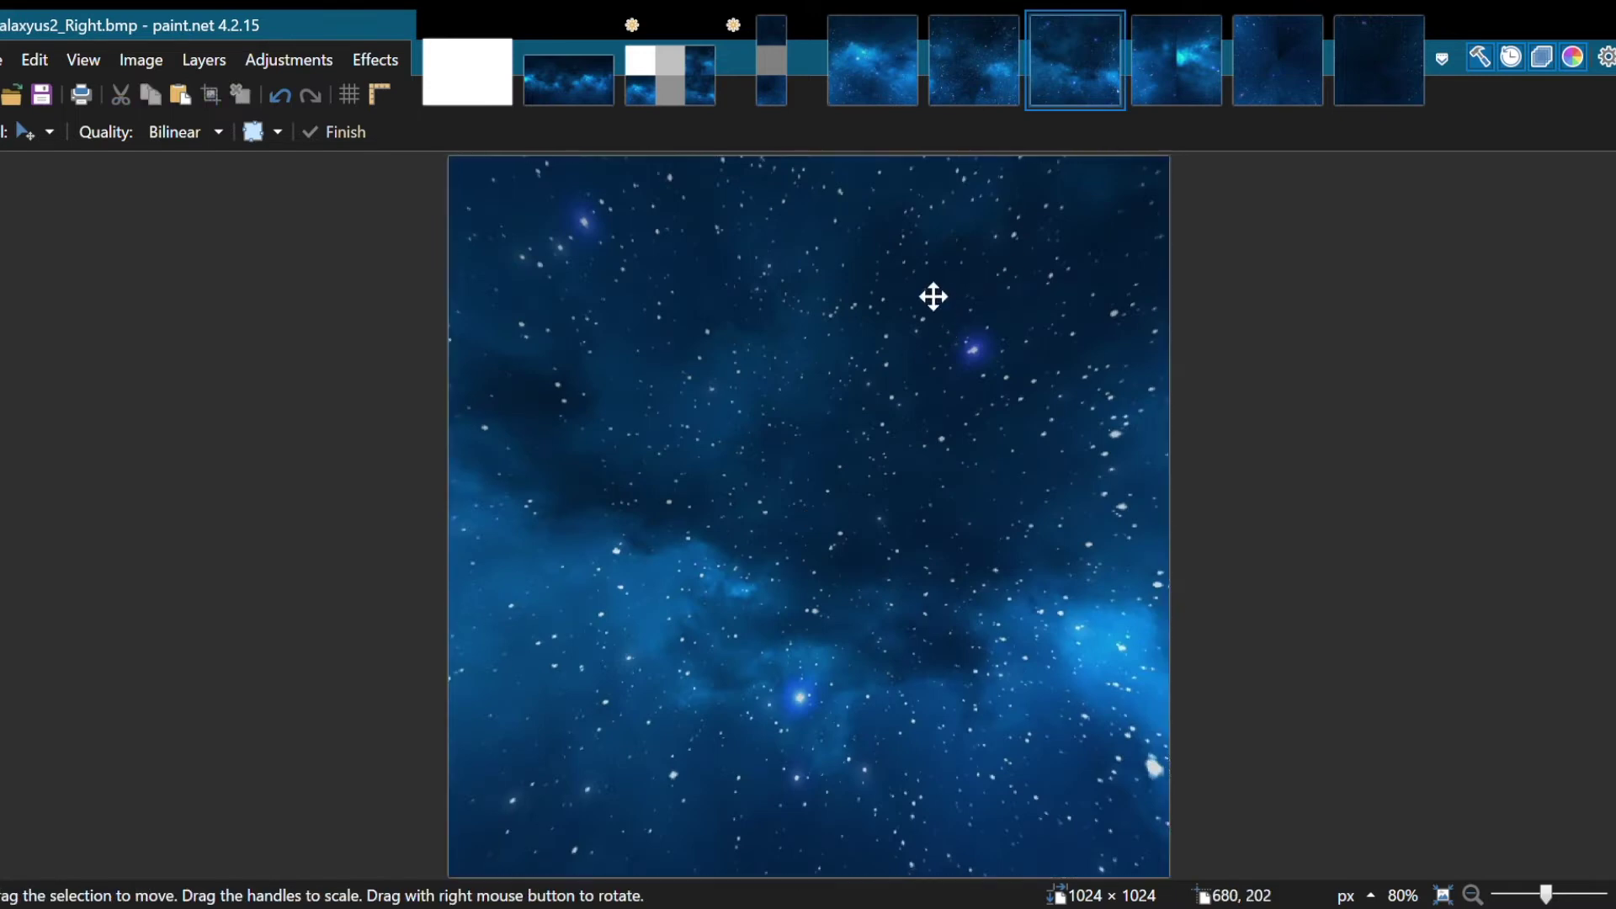
pyautogui.click(796, 93)
pyautogui.hotkey('ctrl', 'v')
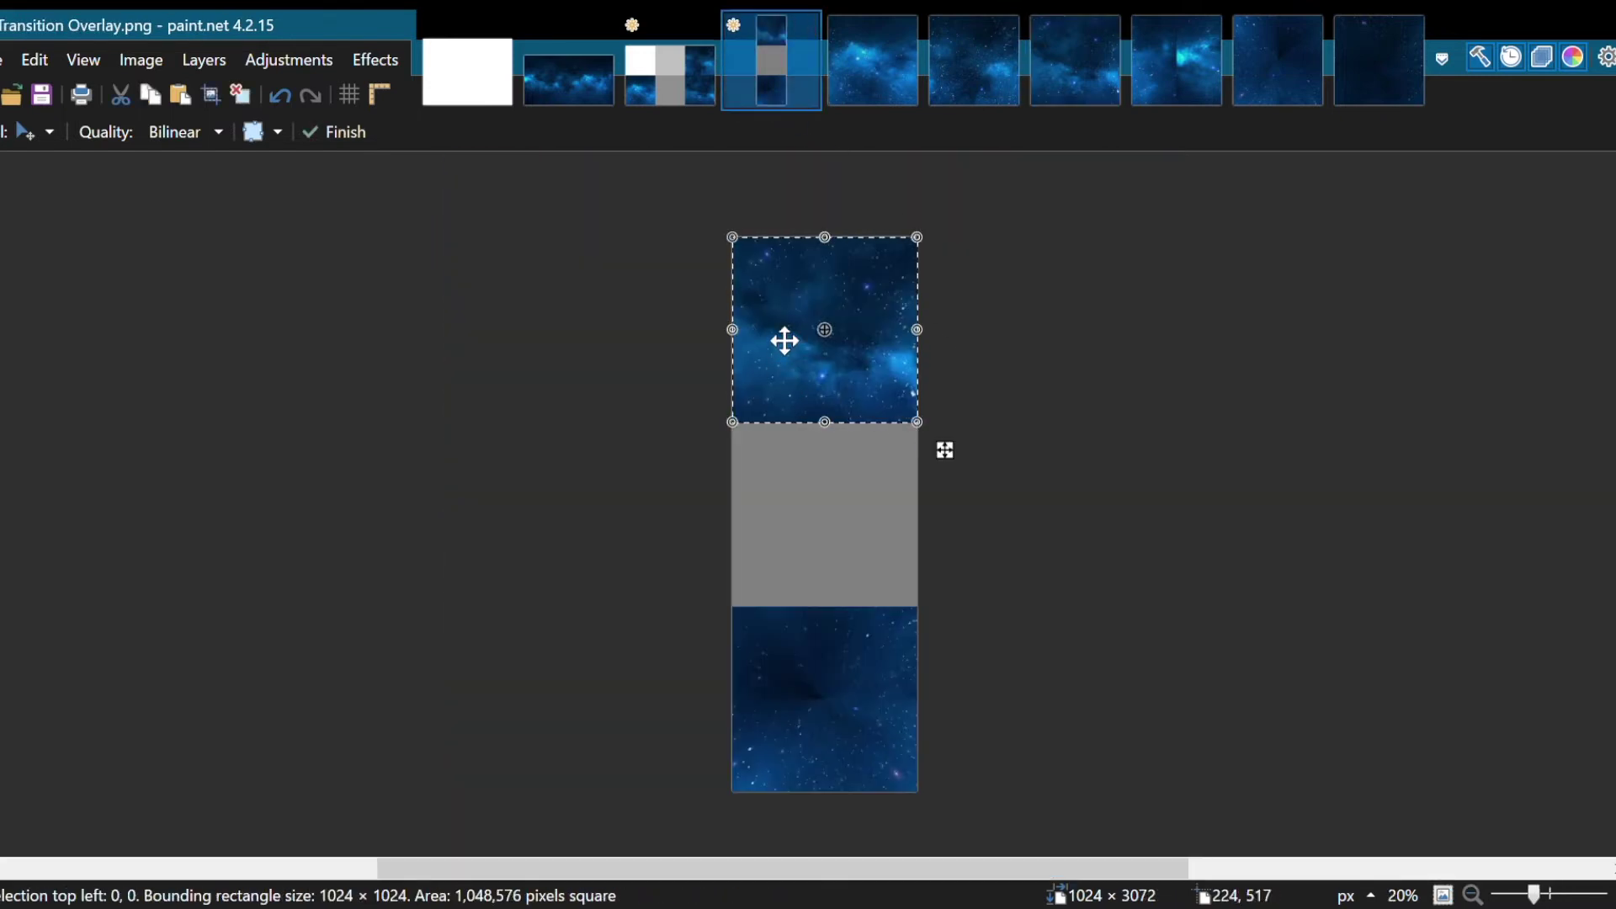
pyautogui.moveTo(783, 343); pyautogui.dragTo(779, 451)
pyautogui.scroll(8, 671, 383)
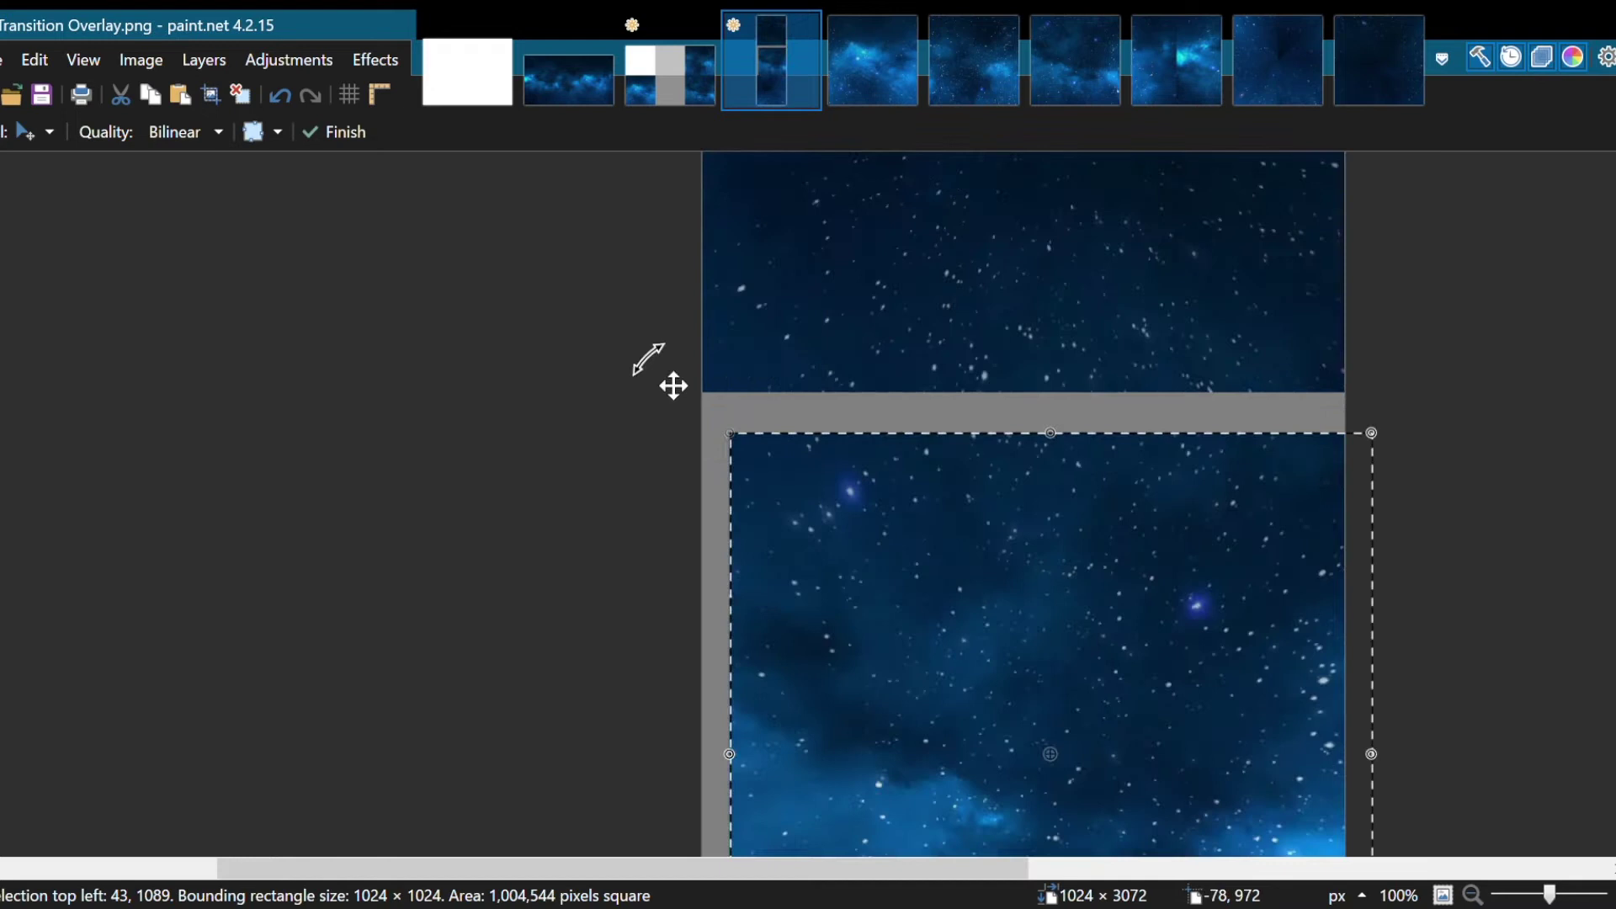
pyautogui.moveTo(1020, 824); pyautogui.dragTo(825, 534)
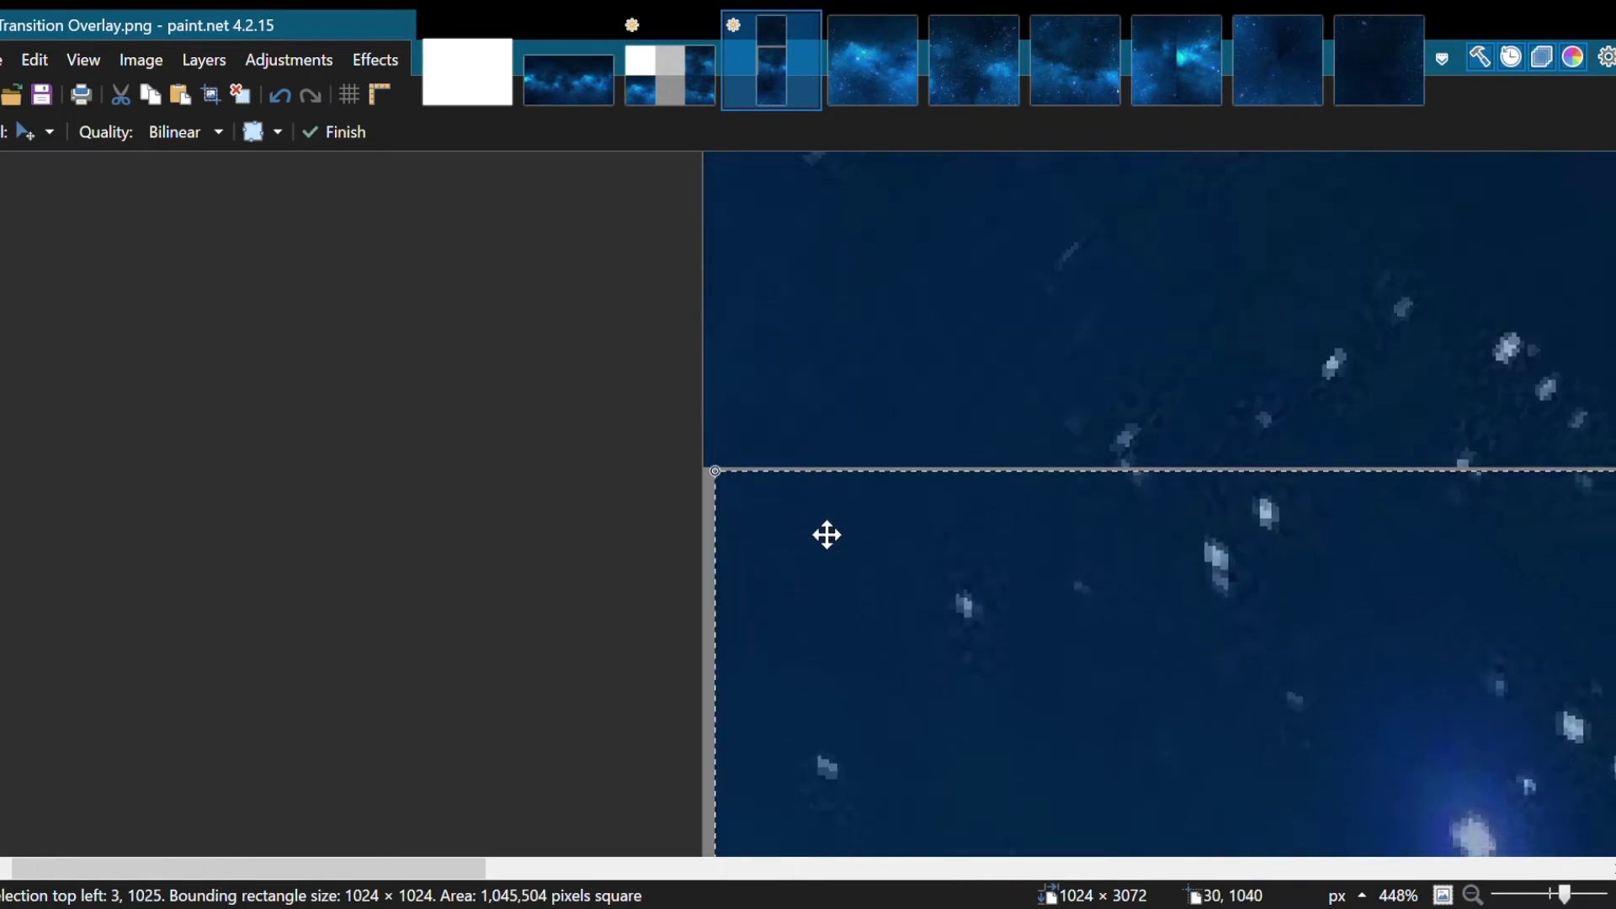
pyautogui.scroll(10, 826, 534)
pyautogui.moveTo(932, 574); pyautogui.dragTo(786, 483)
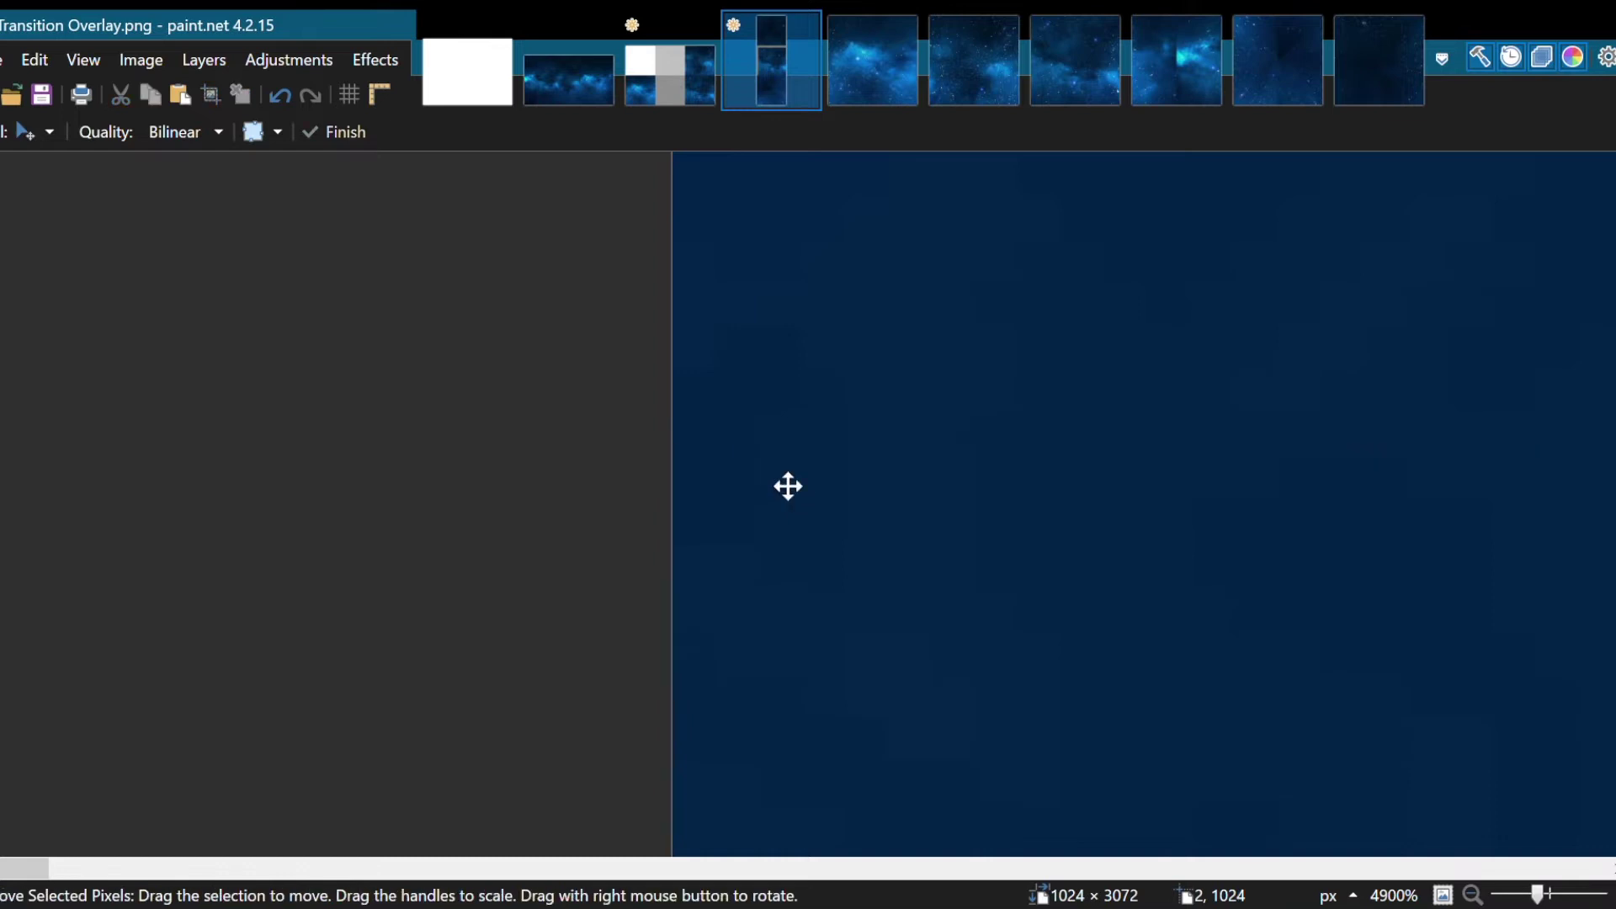
# Step: Examine the seams where the Right face meets the Top and Bottom faces along the full strip
pyautogui.hotkey('ctrl', 'b')
pyautogui.scroll(4, 830, 303)
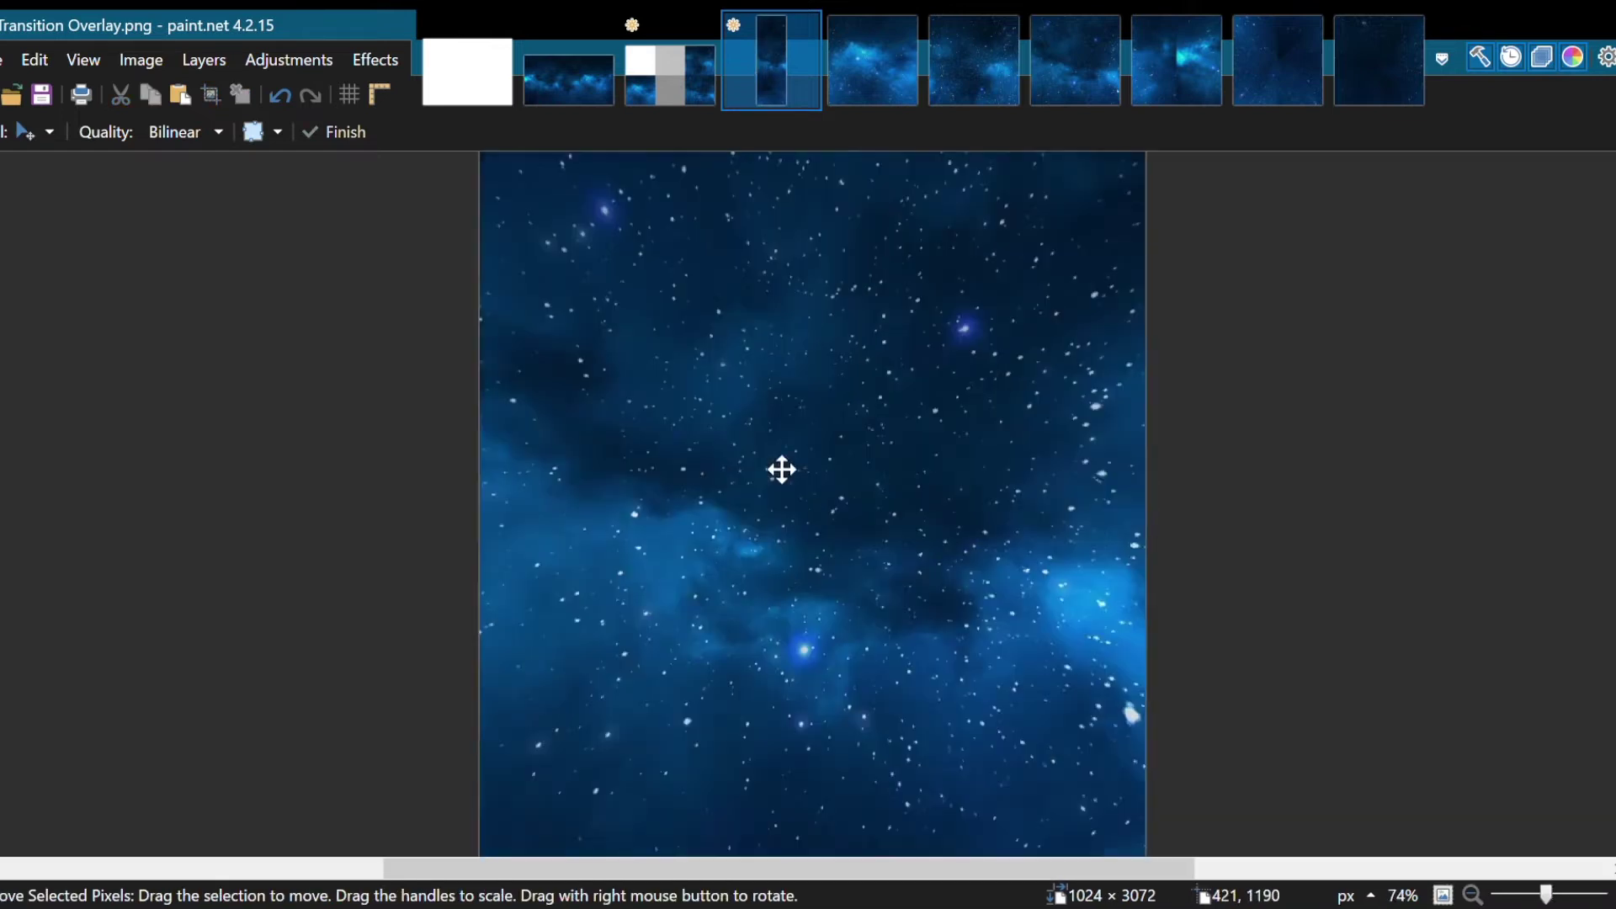
pyautogui.scroll(-5, 779, 469)
pyautogui.scroll(-3, 750, 419)
pyautogui.scroll(6, 786, 573)
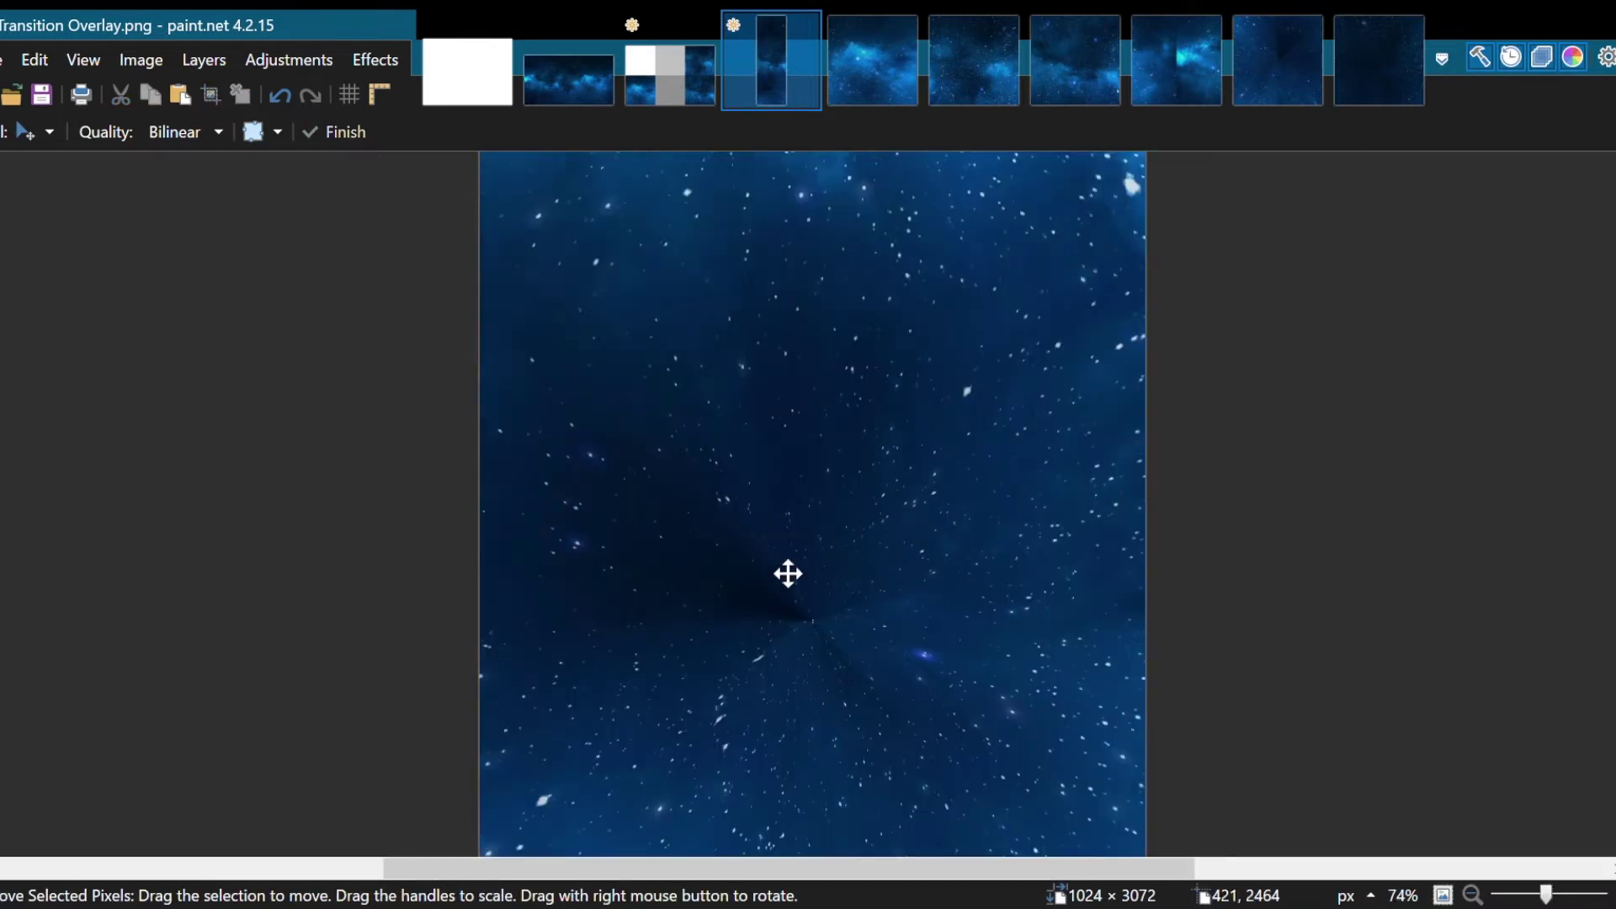
pyautogui.scroll(2, 785, 700)
pyautogui.scroll(-4, 902, 729)
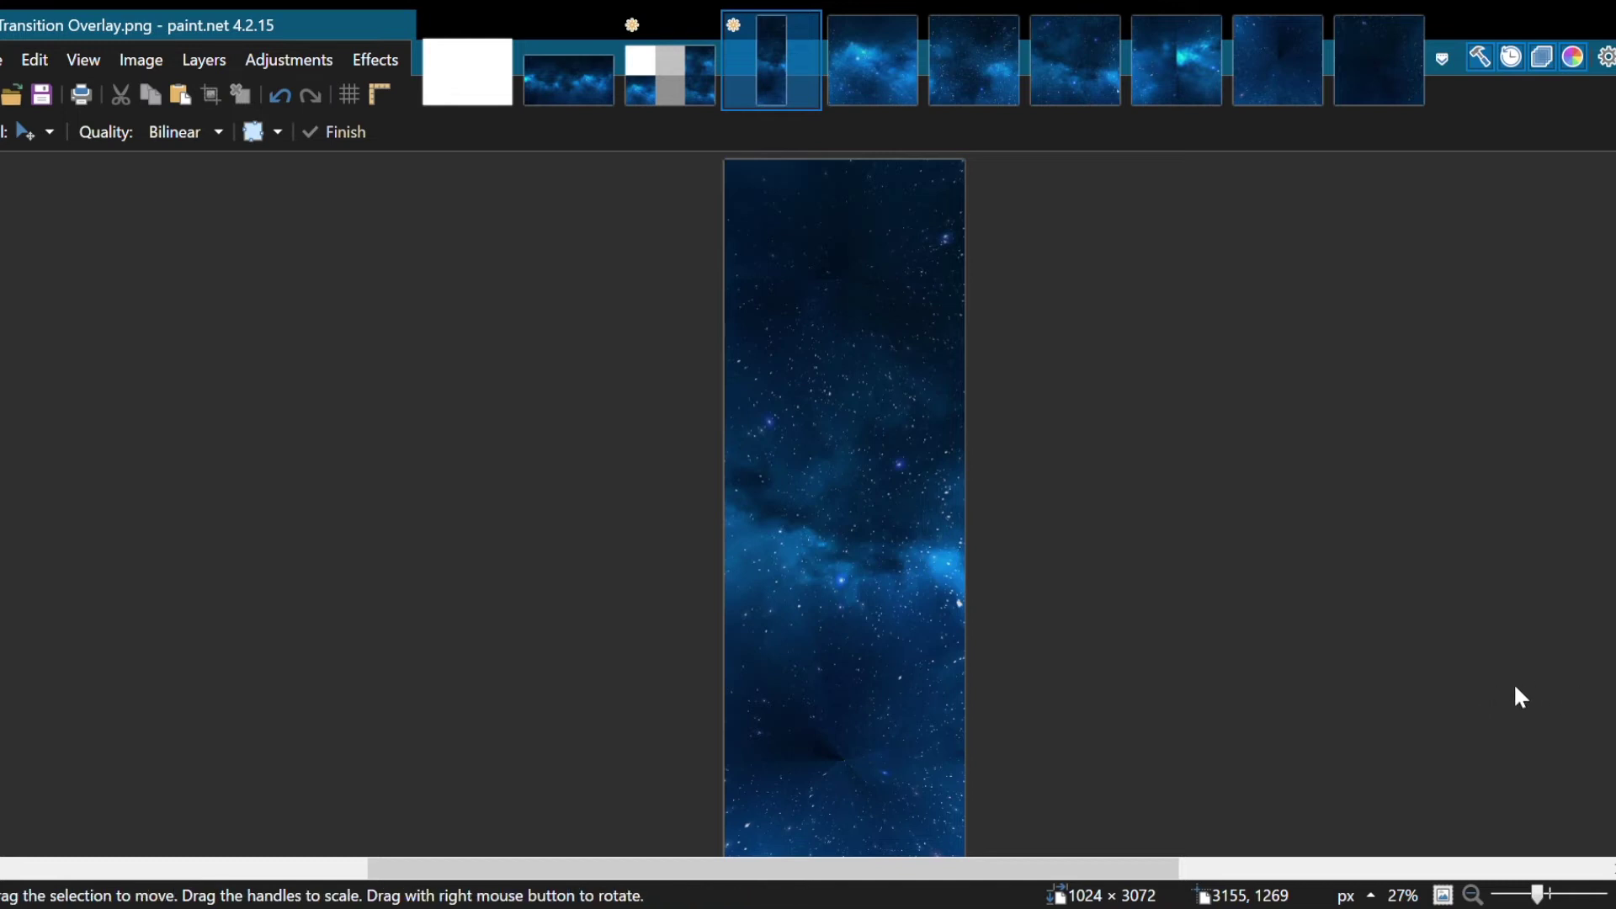
# Step: Toggle the overlaid strip with the split center face to compare it with the Right strip, leaving it shown on top
pyautogui.click(1517, 561)
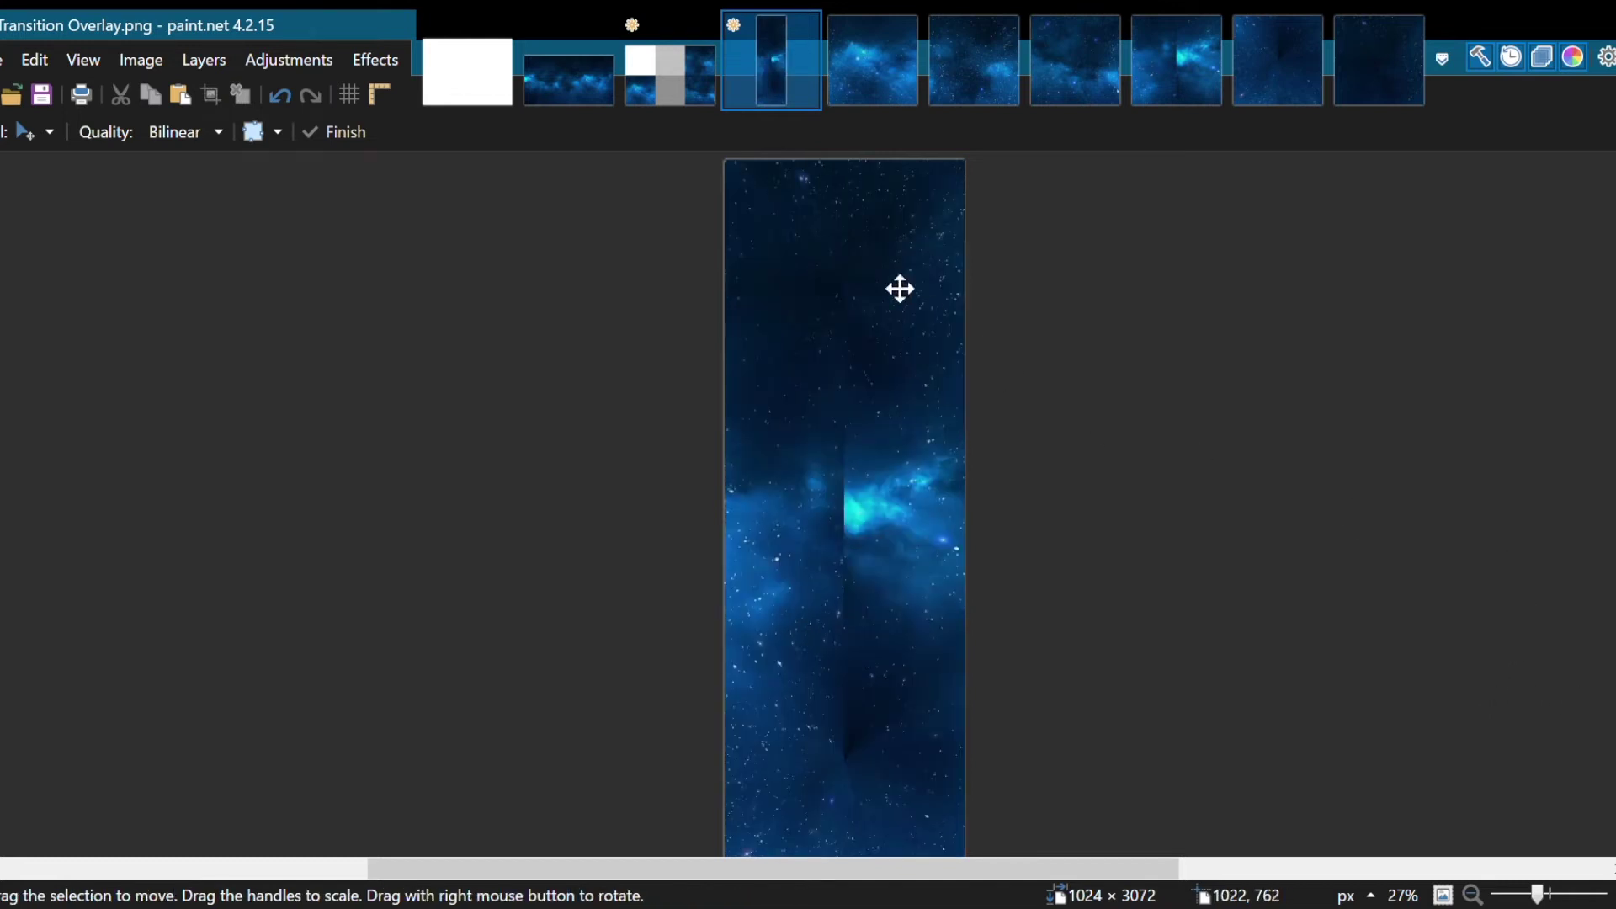
pyautogui.scroll(-1, 895, 268)
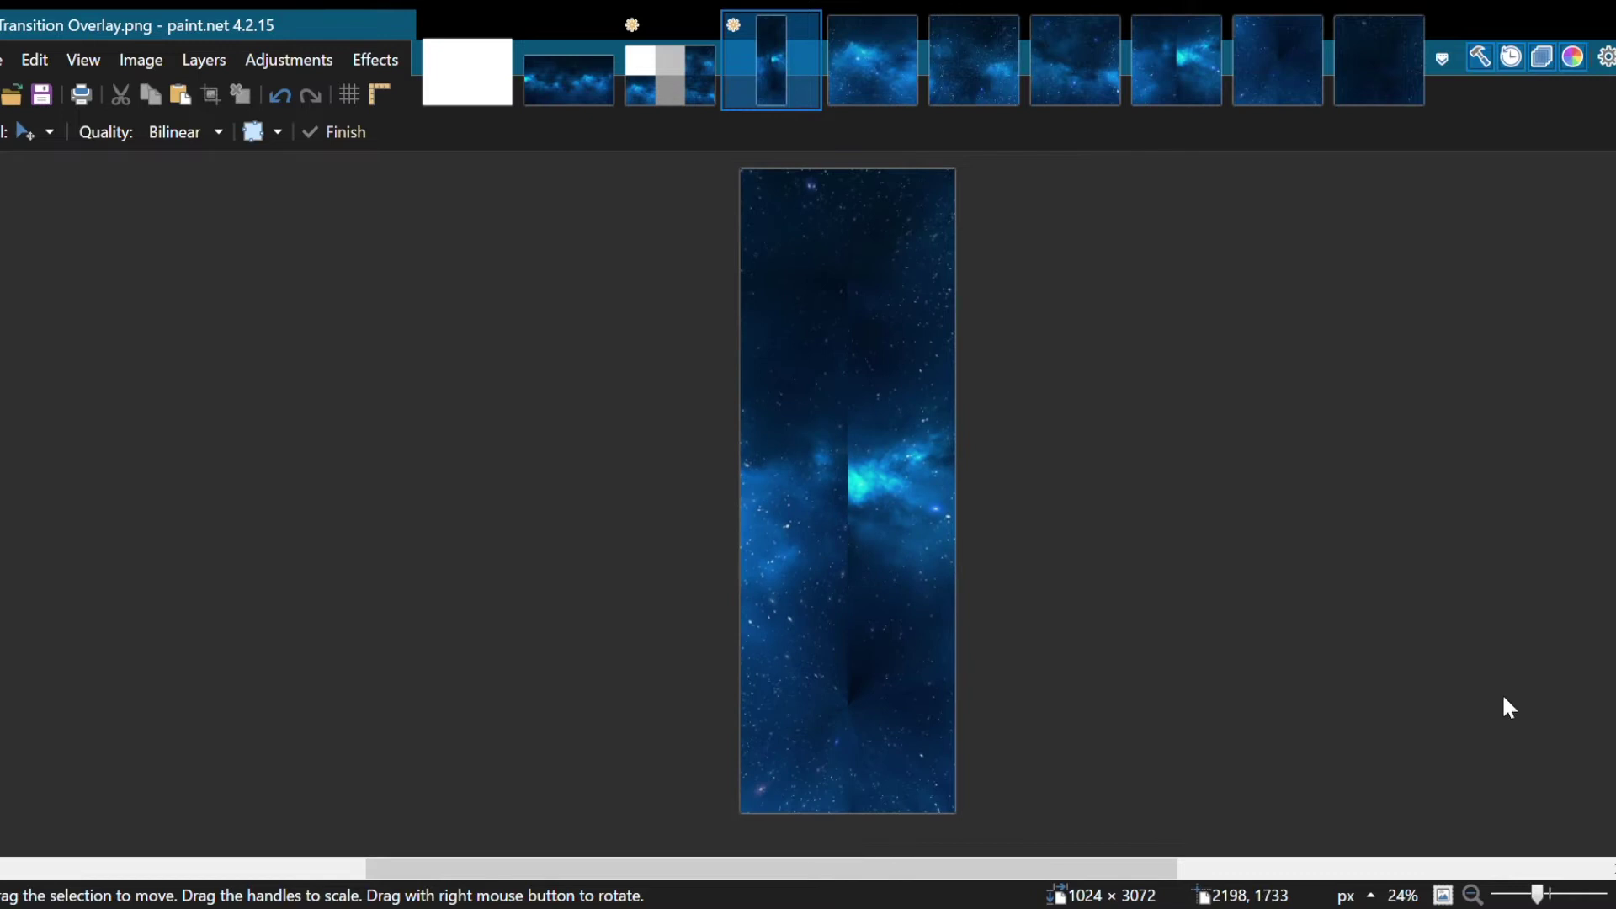
pyautogui.click(1610, 609)
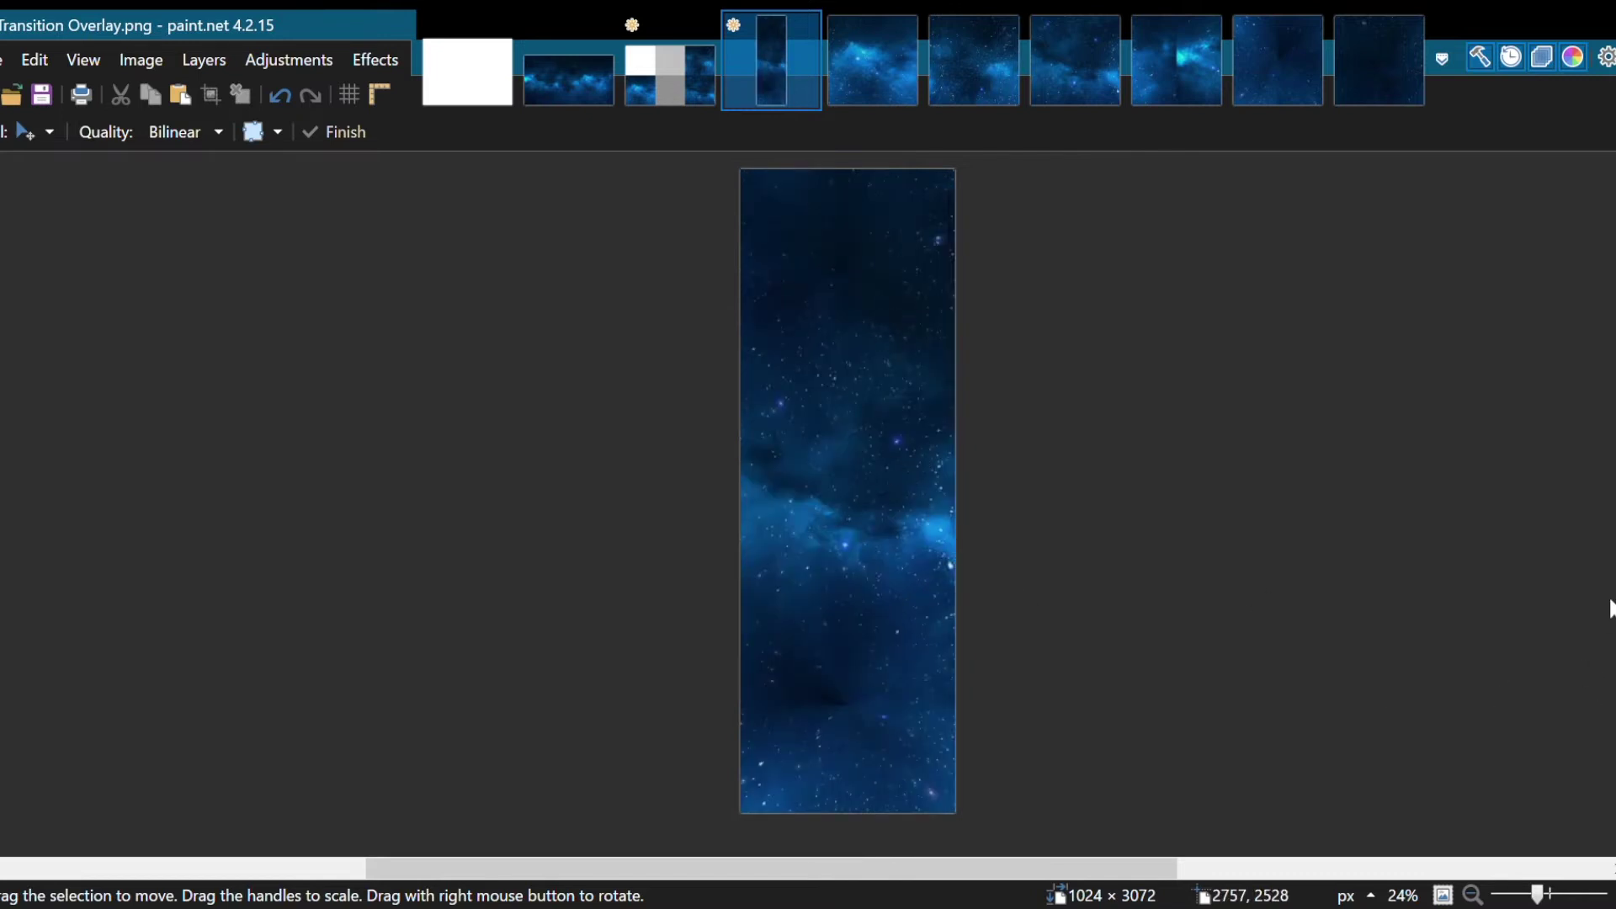
pyautogui.hotkey('ctrl', 'y')
# Step: Erase along the overlaid strip's vertical center seam with a 400 px, 0% hardness eraser, from the Top face down into the Bottom face
pyautogui.press('e')
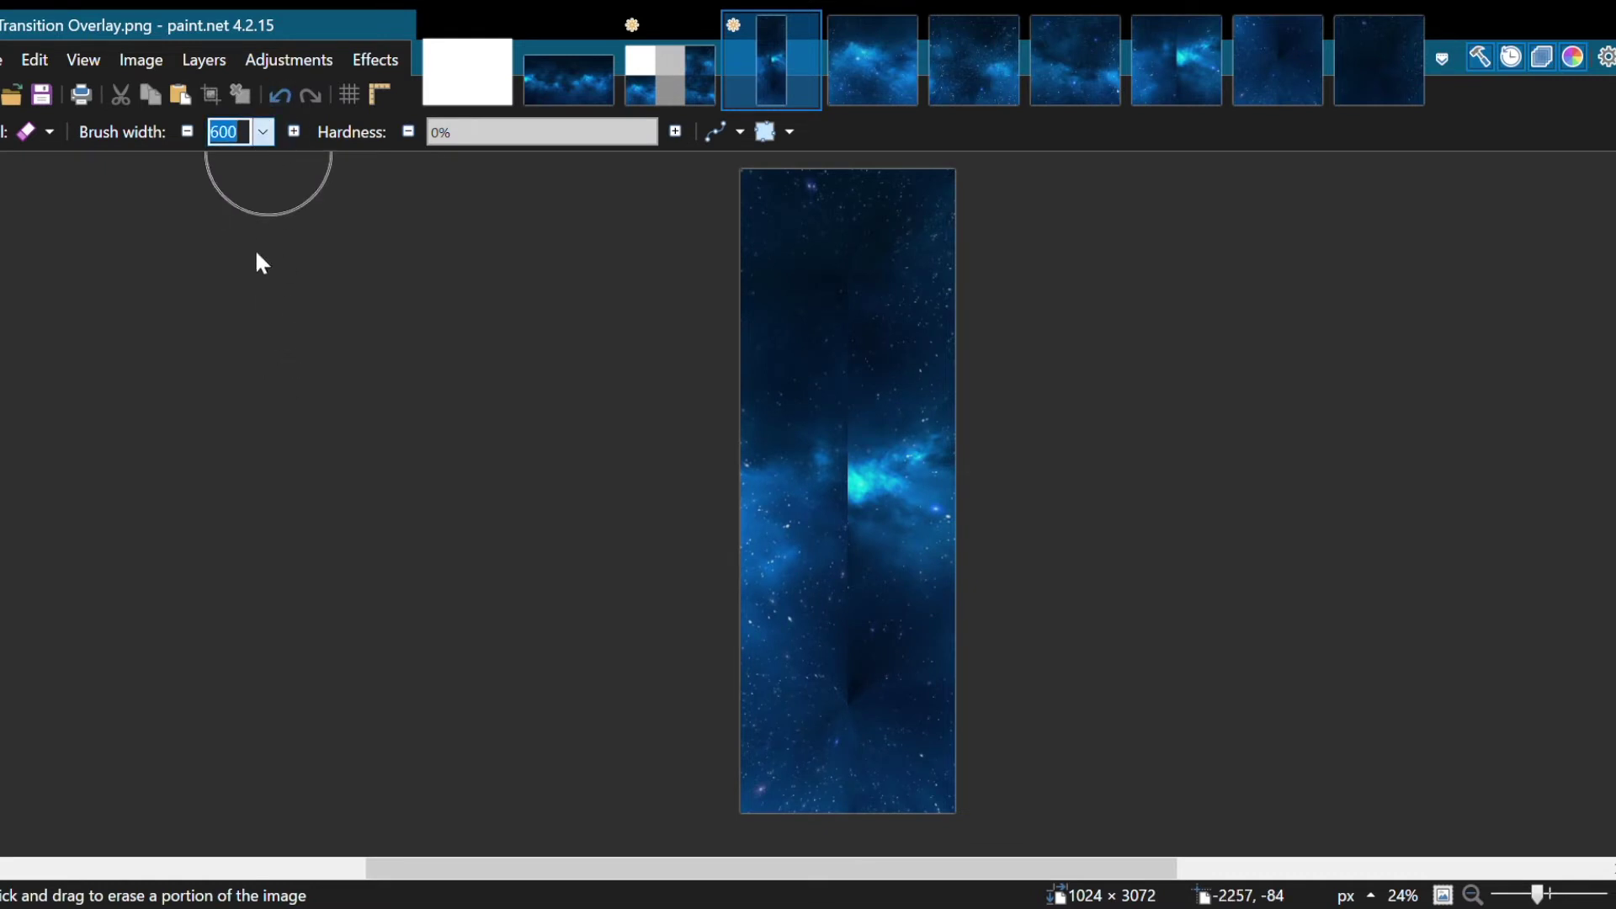
pyautogui.click(253, 352)
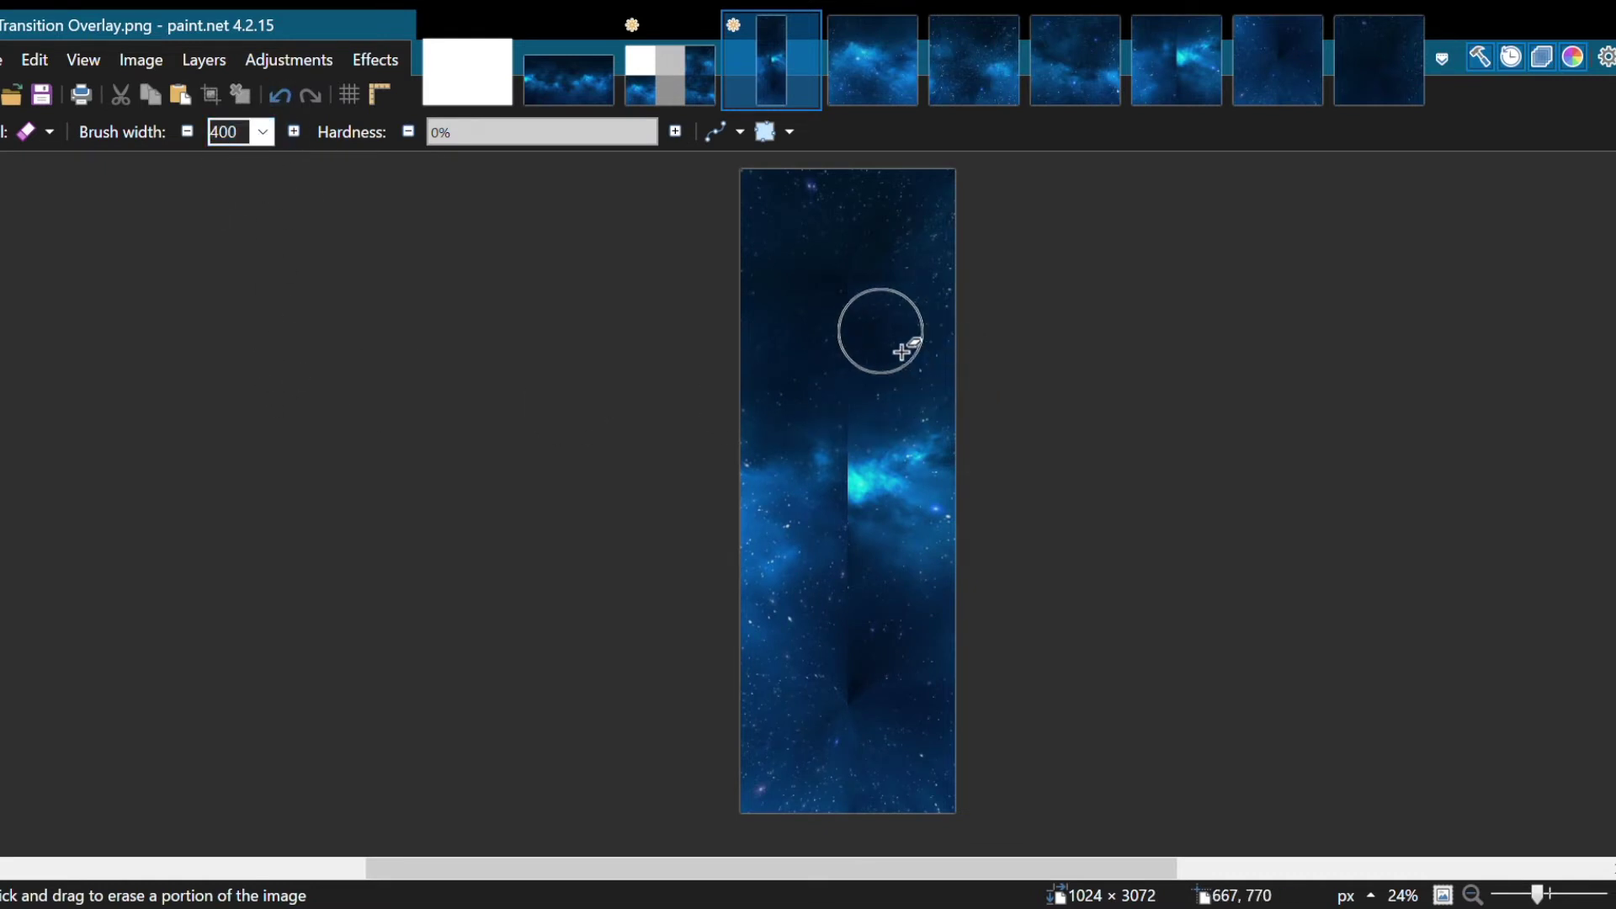
pyautogui.scroll(3, 880, 330)
pyautogui.scroll(2, 856, 288)
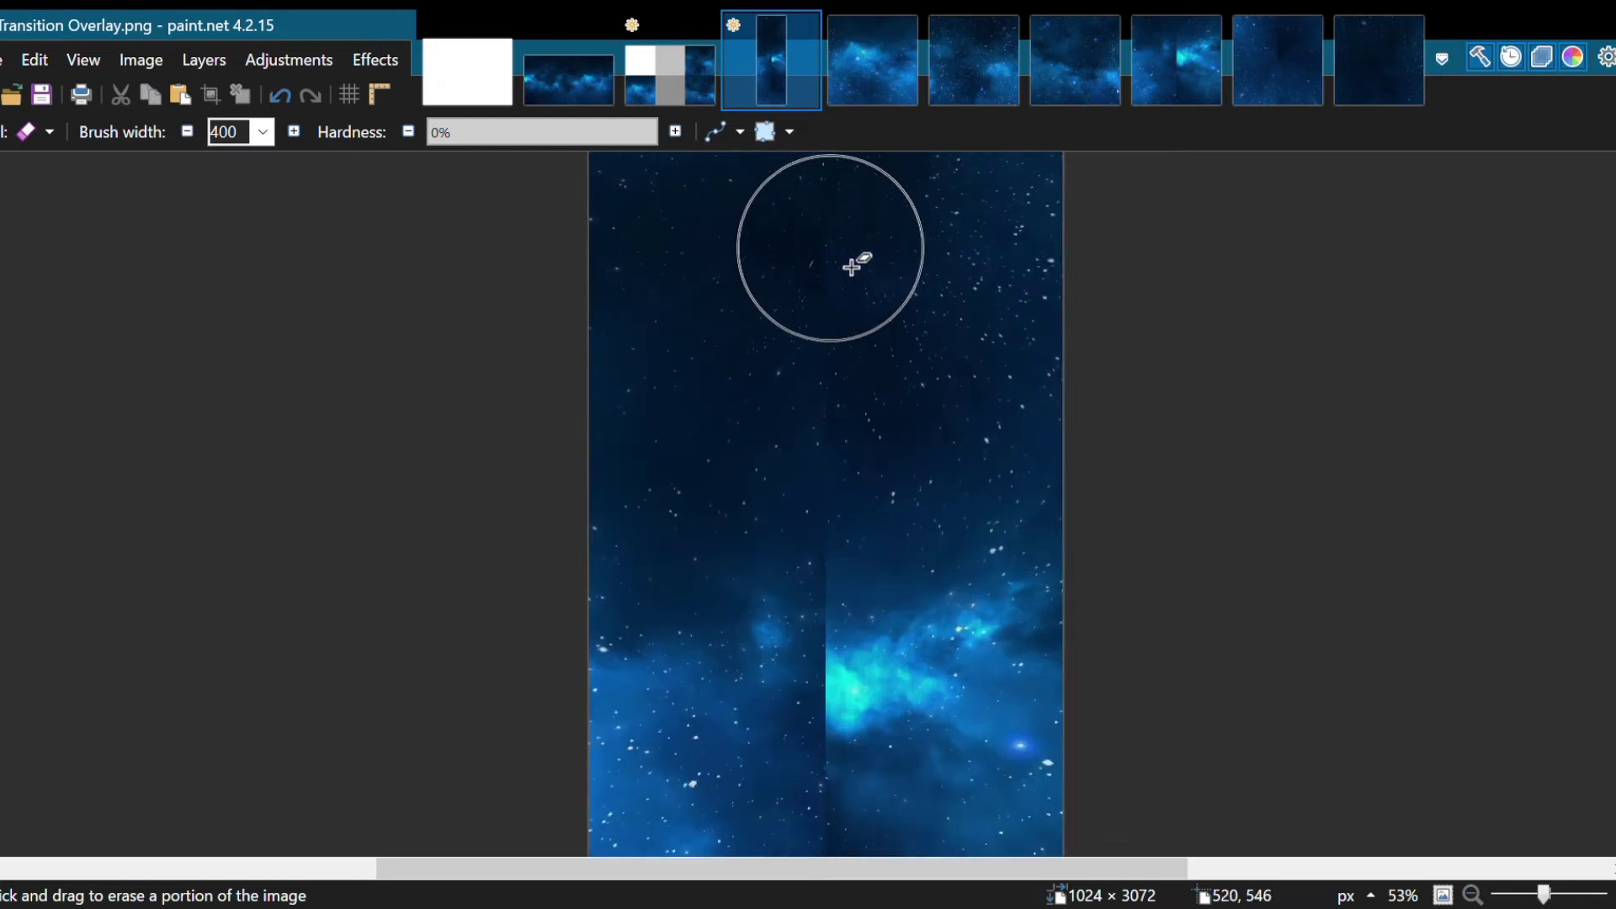
pyautogui.moveTo(825, 249)
pyautogui.mouseDown()
pyautogui.moveTo(822, 729)
pyautogui.moveTo(820, 707)
pyautogui.mouseUp()
pyautogui.scroll(-2, 816, 559)
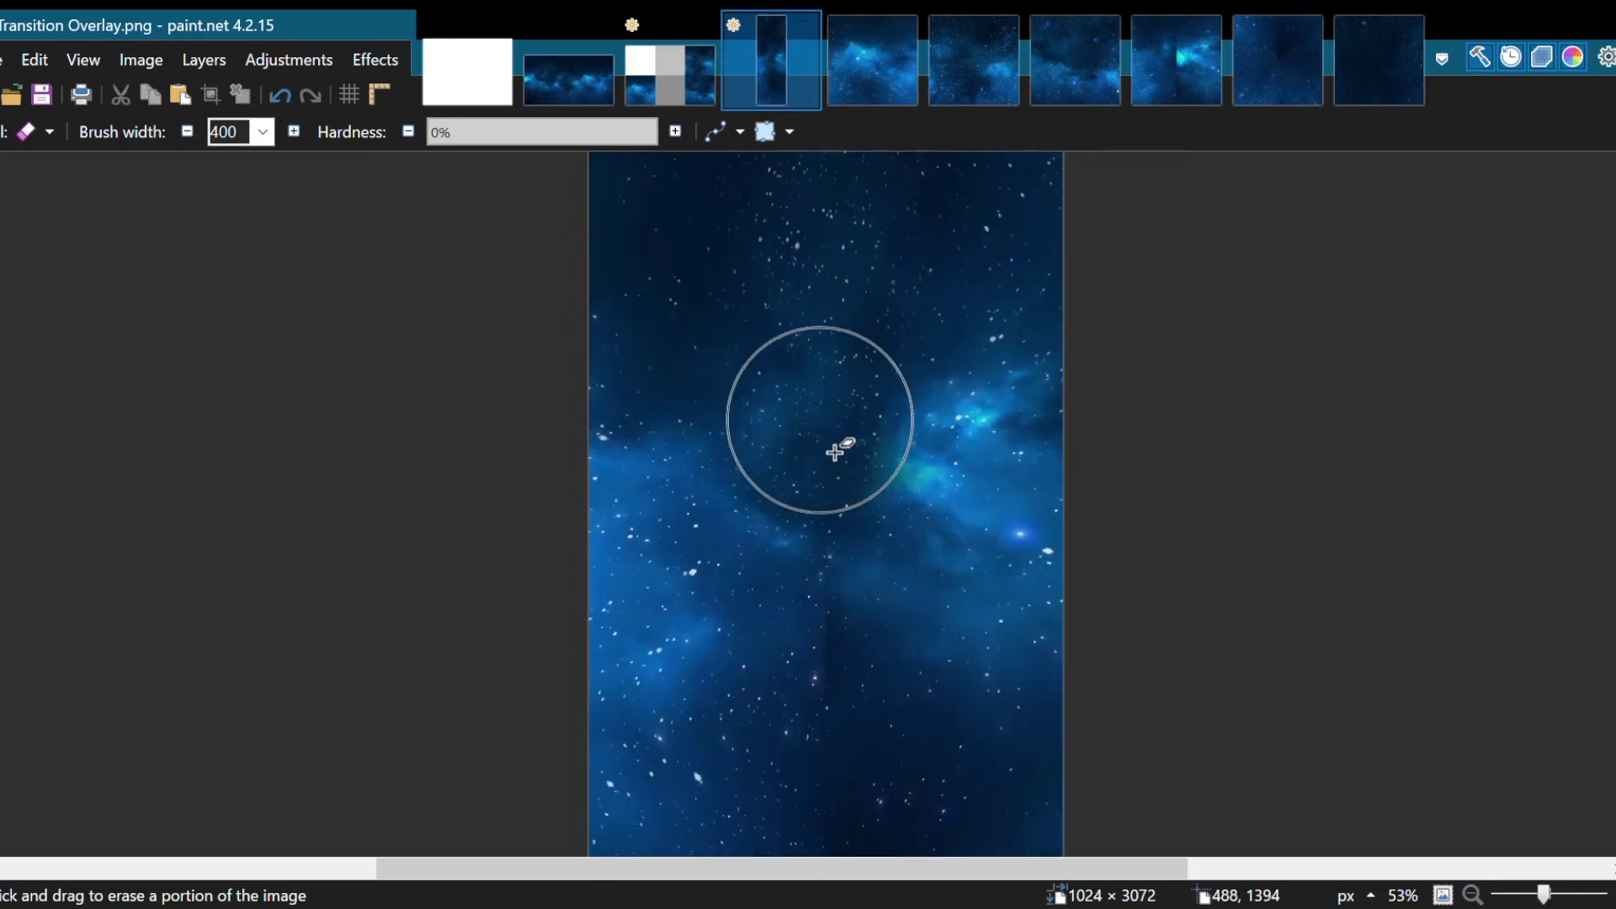
pyautogui.moveTo(819, 421)
pyautogui.mouseDown()
pyautogui.moveTo(822, 652)
pyautogui.moveTo(823, 486)
pyautogui.moveTo(825, 649)
pyautogui.moveTo(830, 522)
pyautogui.moveTo(825, 582)
pyautogui.mouseUp()
pyautogui.scroll(-2, 826, 644)
pyautogui.scroll(-3, 826, 649)
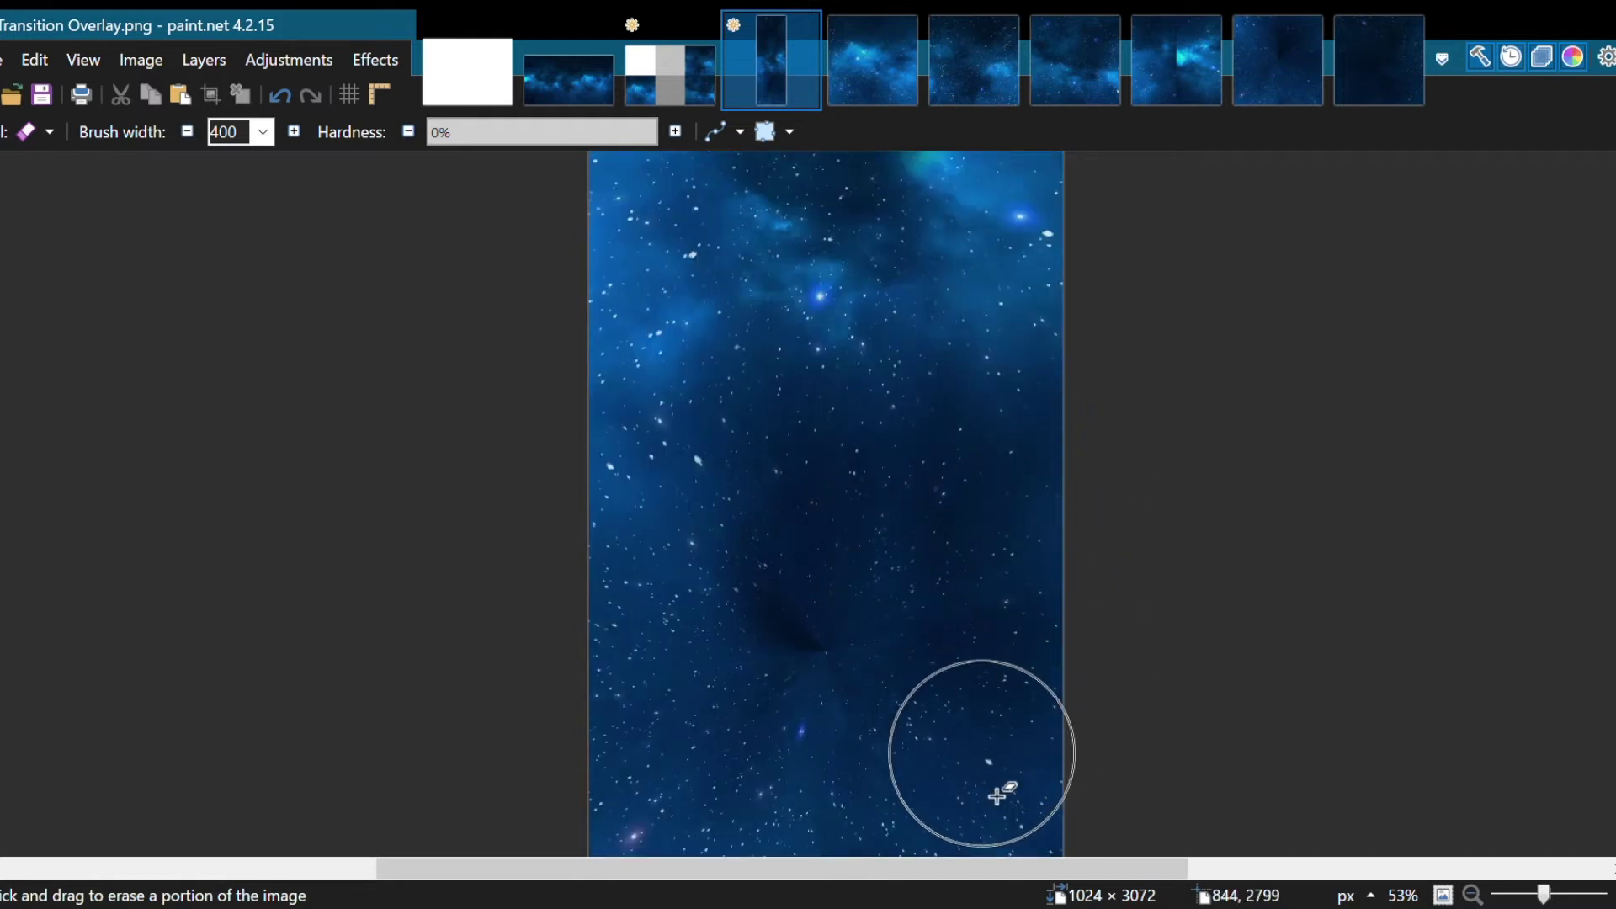
# Step: Refine the soft erasing along the strip's center seam around the cloud band and the Bottom face
pyautogui.scroll(-3, 835, 754)
pyautogui.scroll(1, 968, 555)
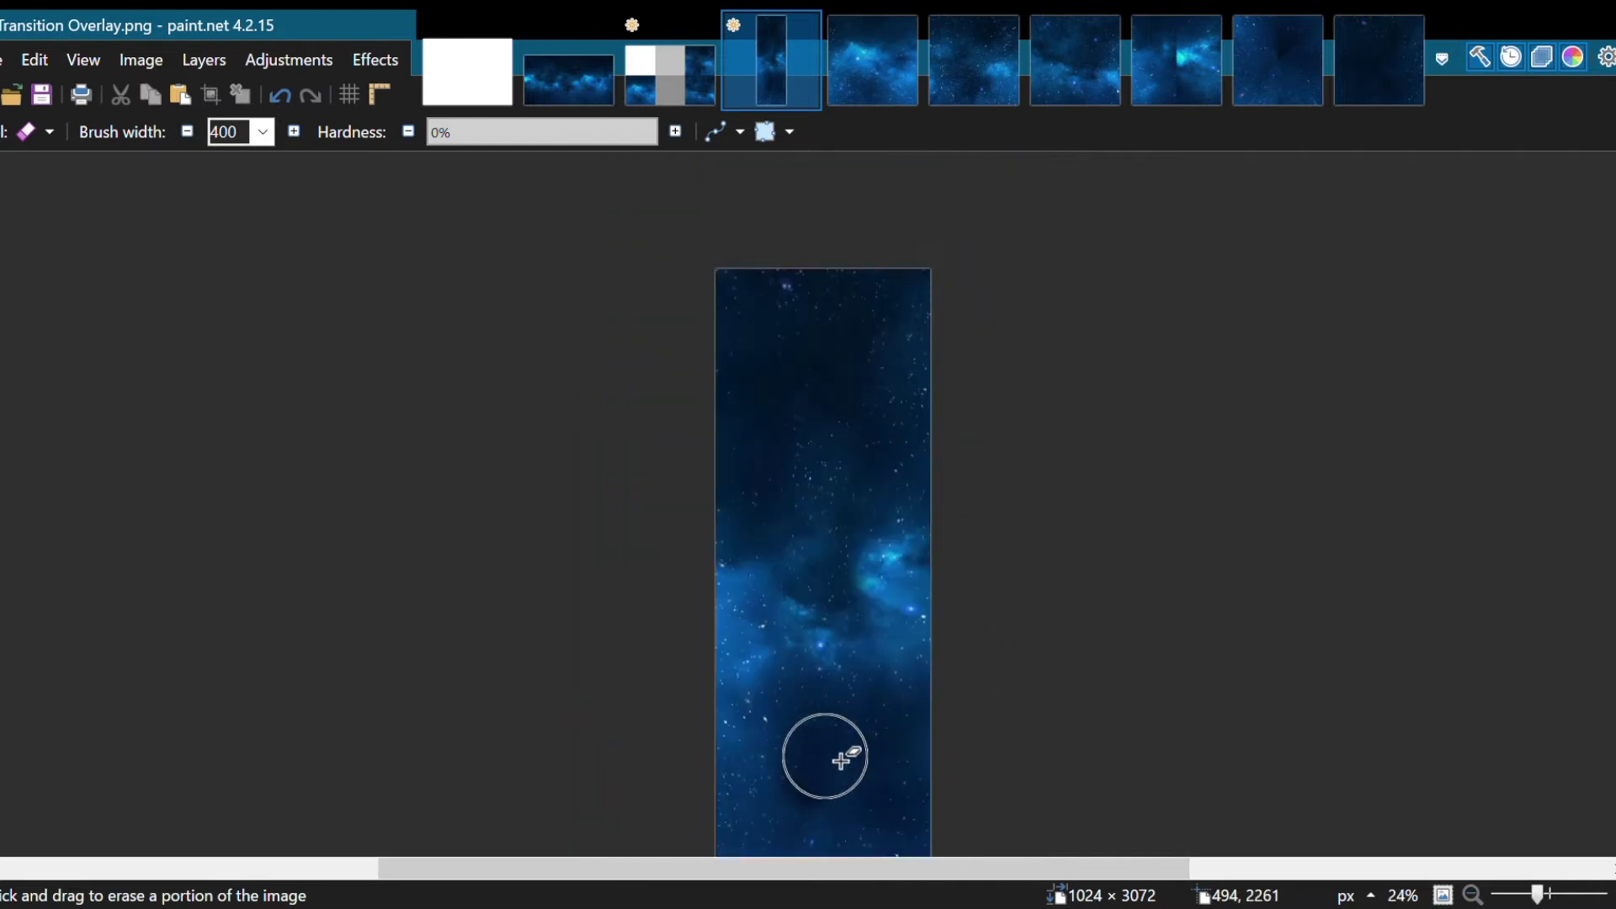
pyautogui.scroll(2, 846, 761)
pyautogui.scroll(1, 926, 698)
pyautogui.scroll(6, 999, 721)
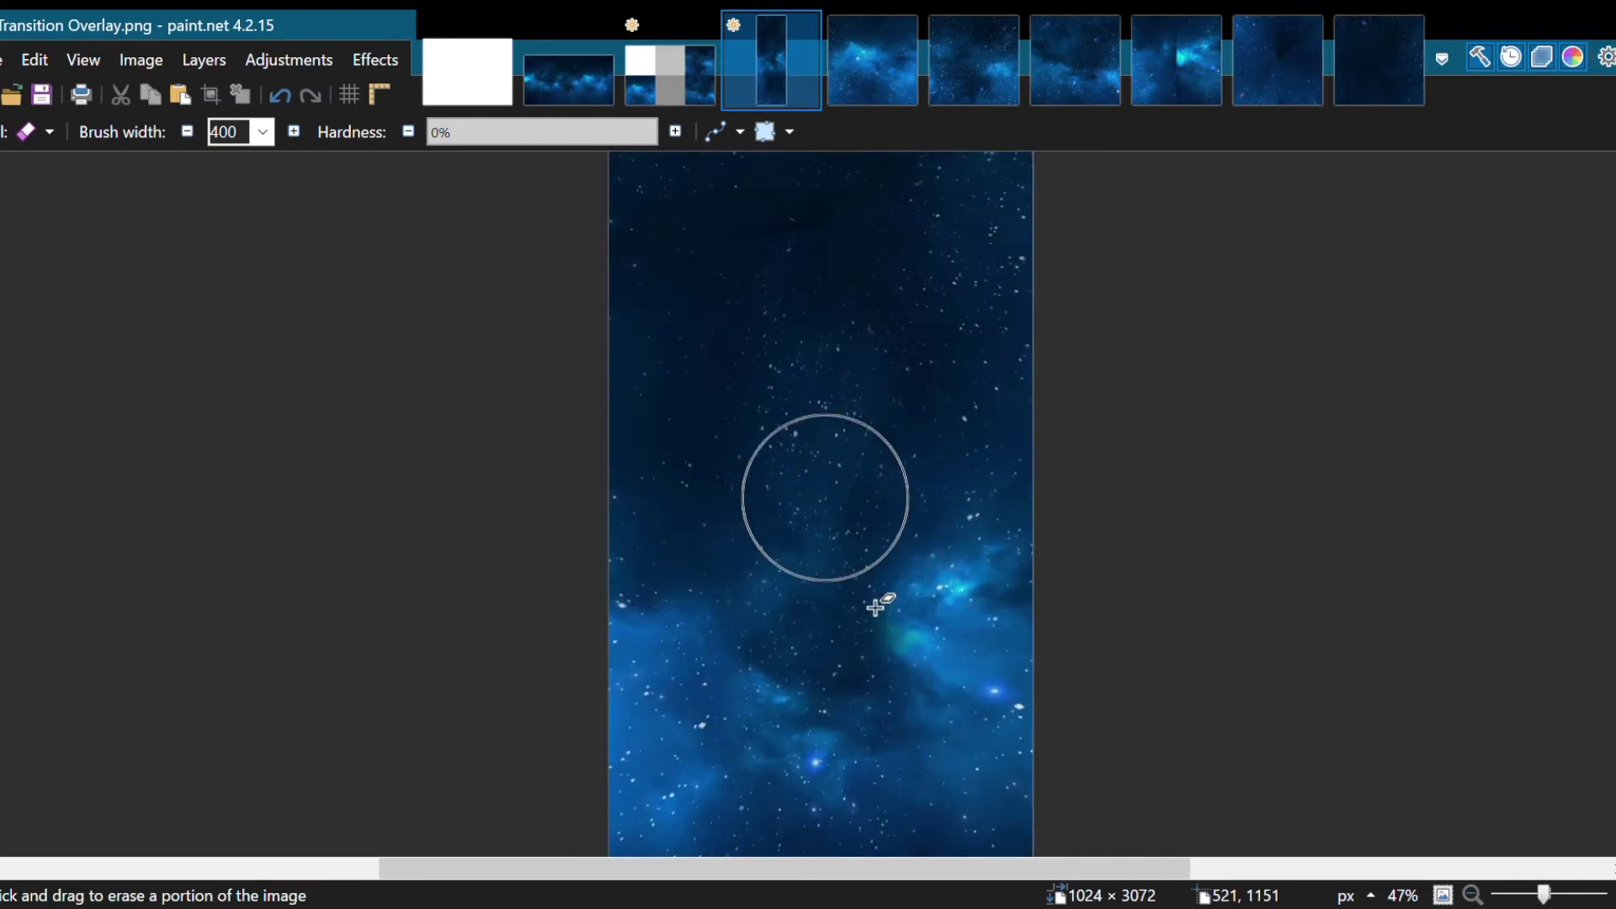
pyautogui.scroll(-2, 898, 235)
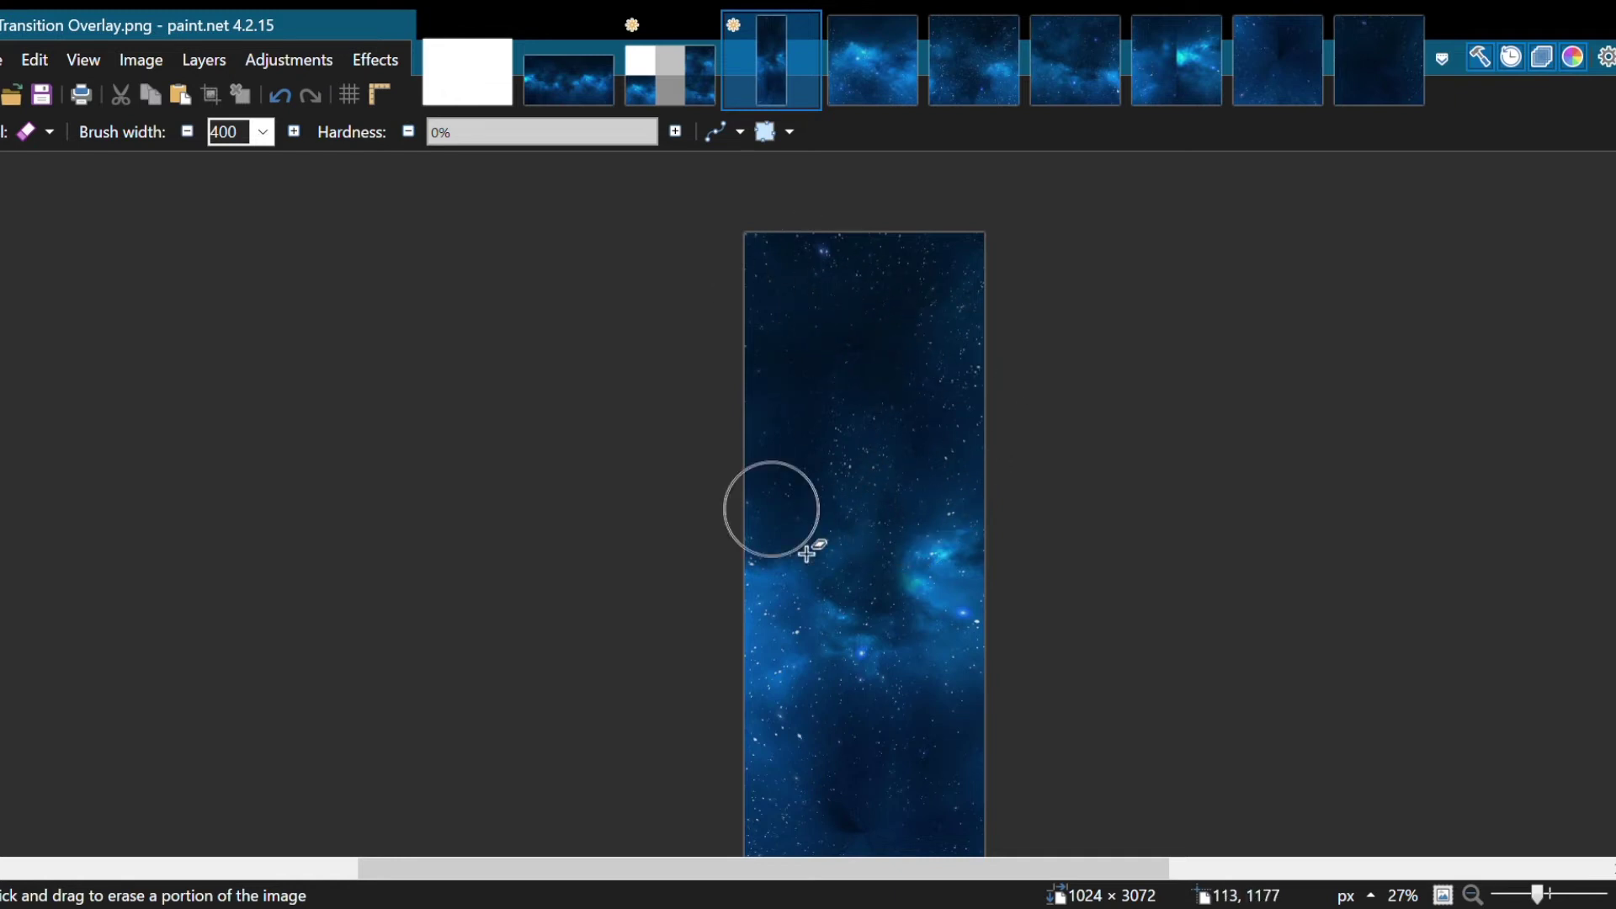
pyautogui.scroll(-2, 850, 463)
pyautogui.scroll(-1, 797, 573)
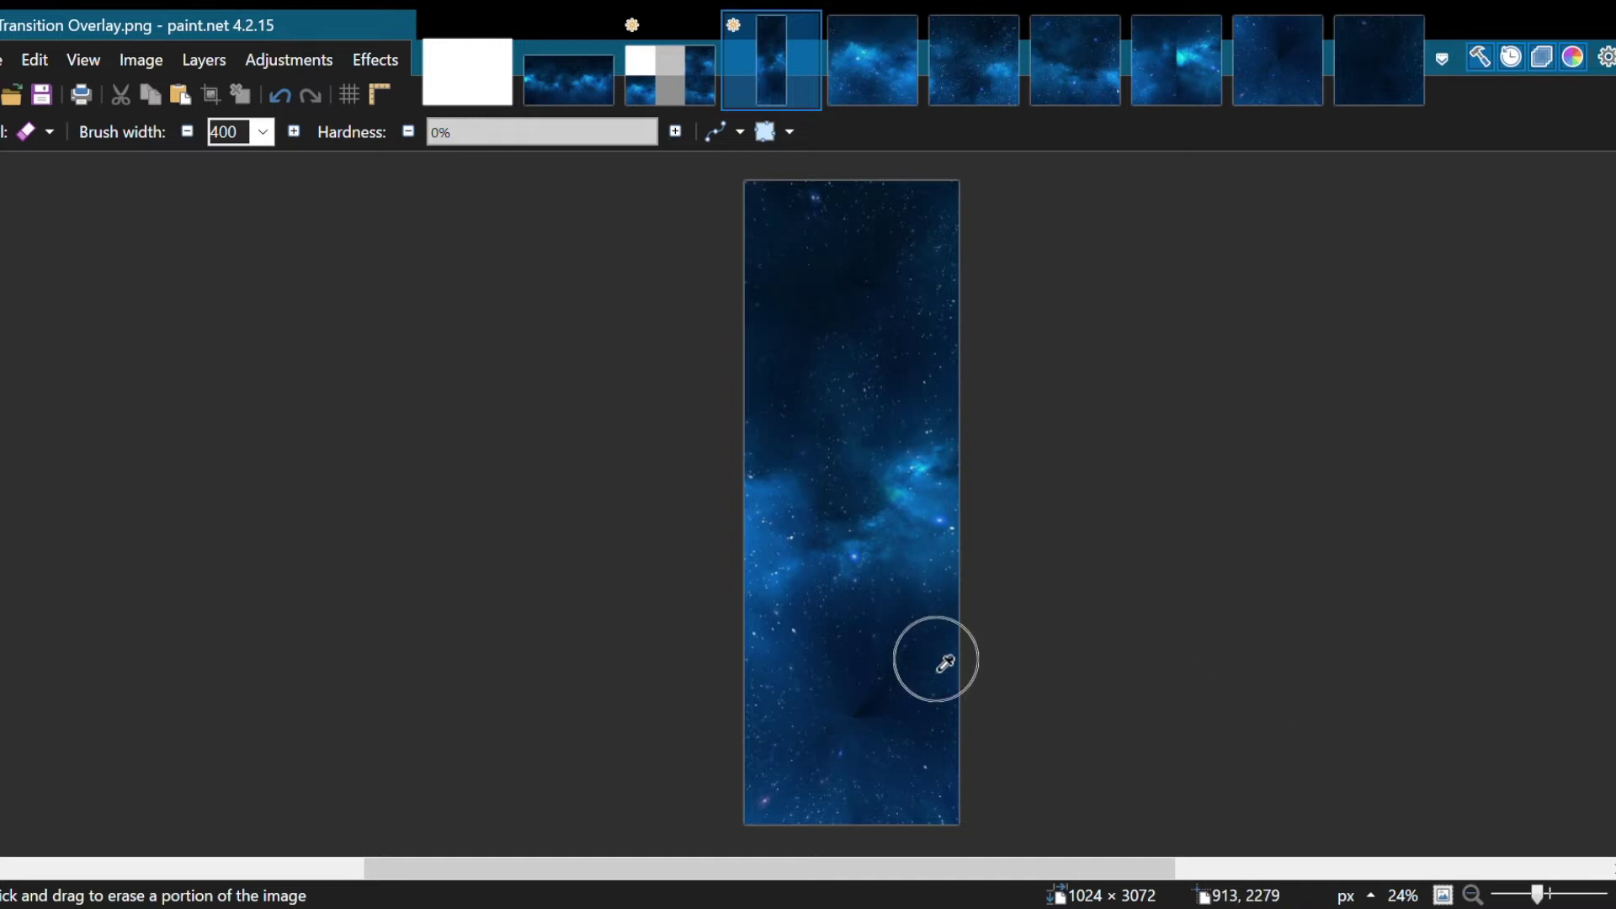
# Step: Sample a dark blue near the Bottom face's pinched center and paint over it with a soft 400 px brush
pyautogui.press('k')
pyautogui.scroll(10, 884, 723)
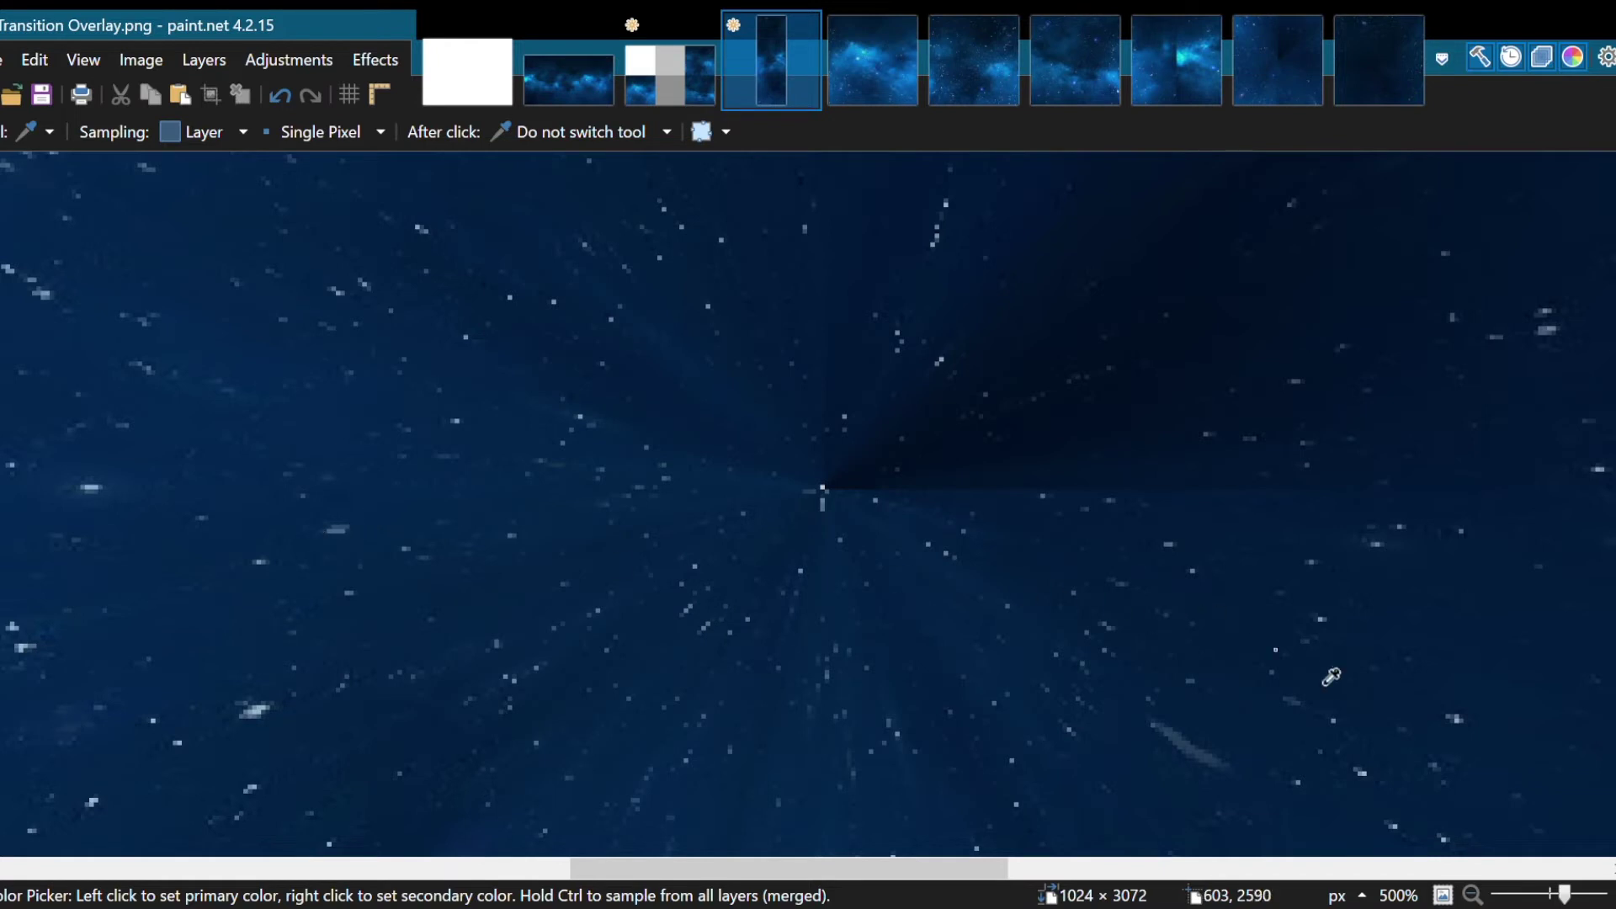
pyautogui.press('b')
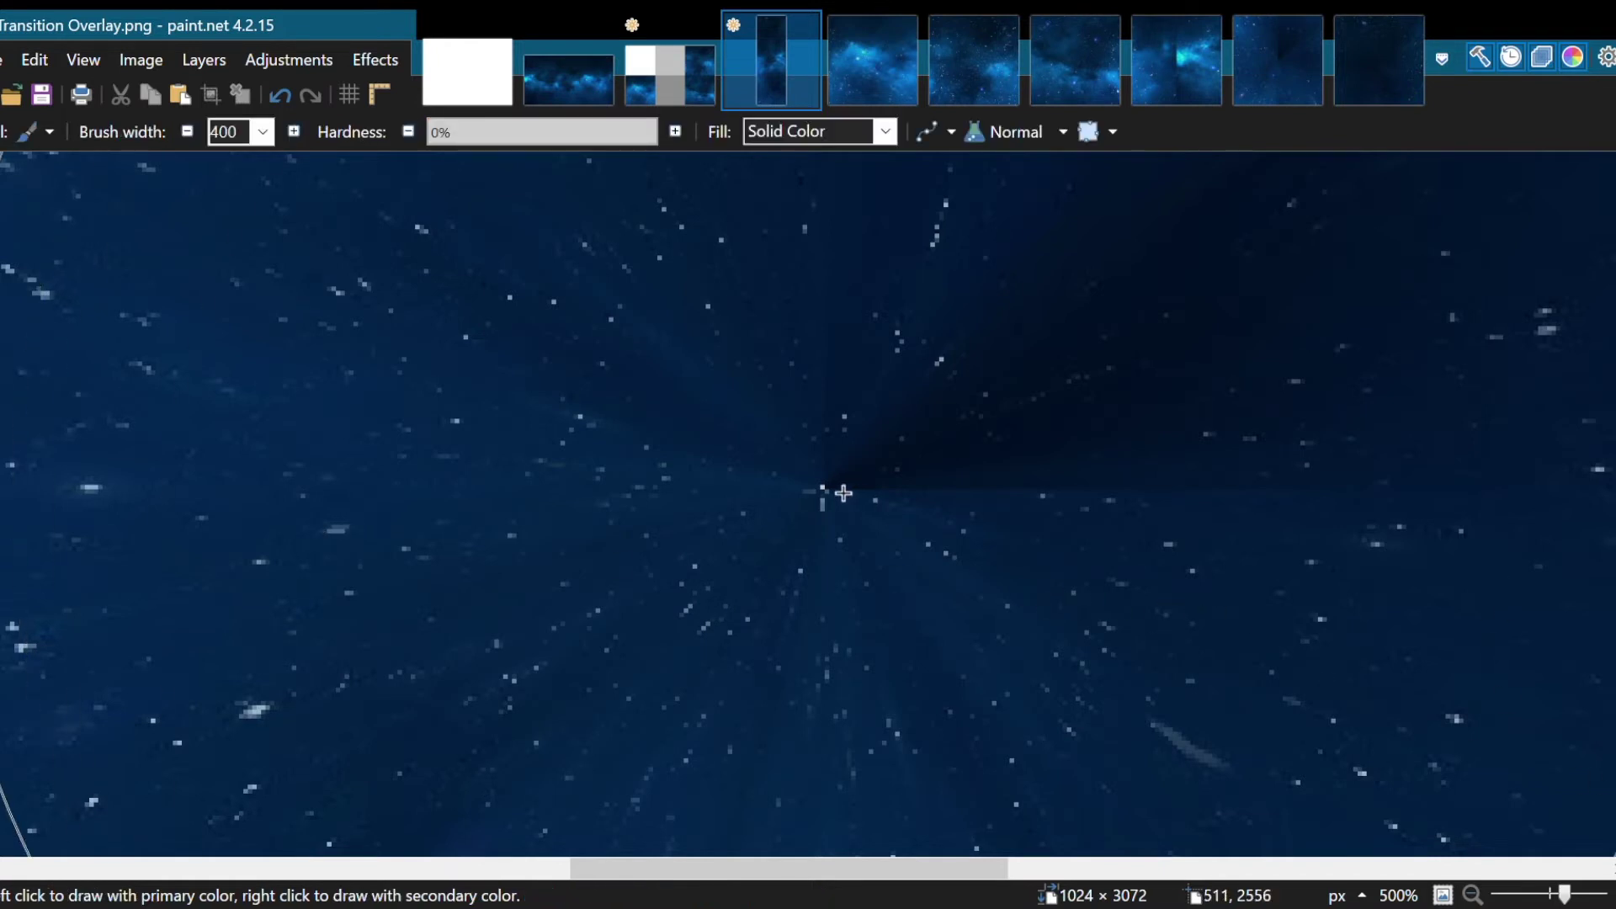
pyautogui.scroll(-10, 847, 653)
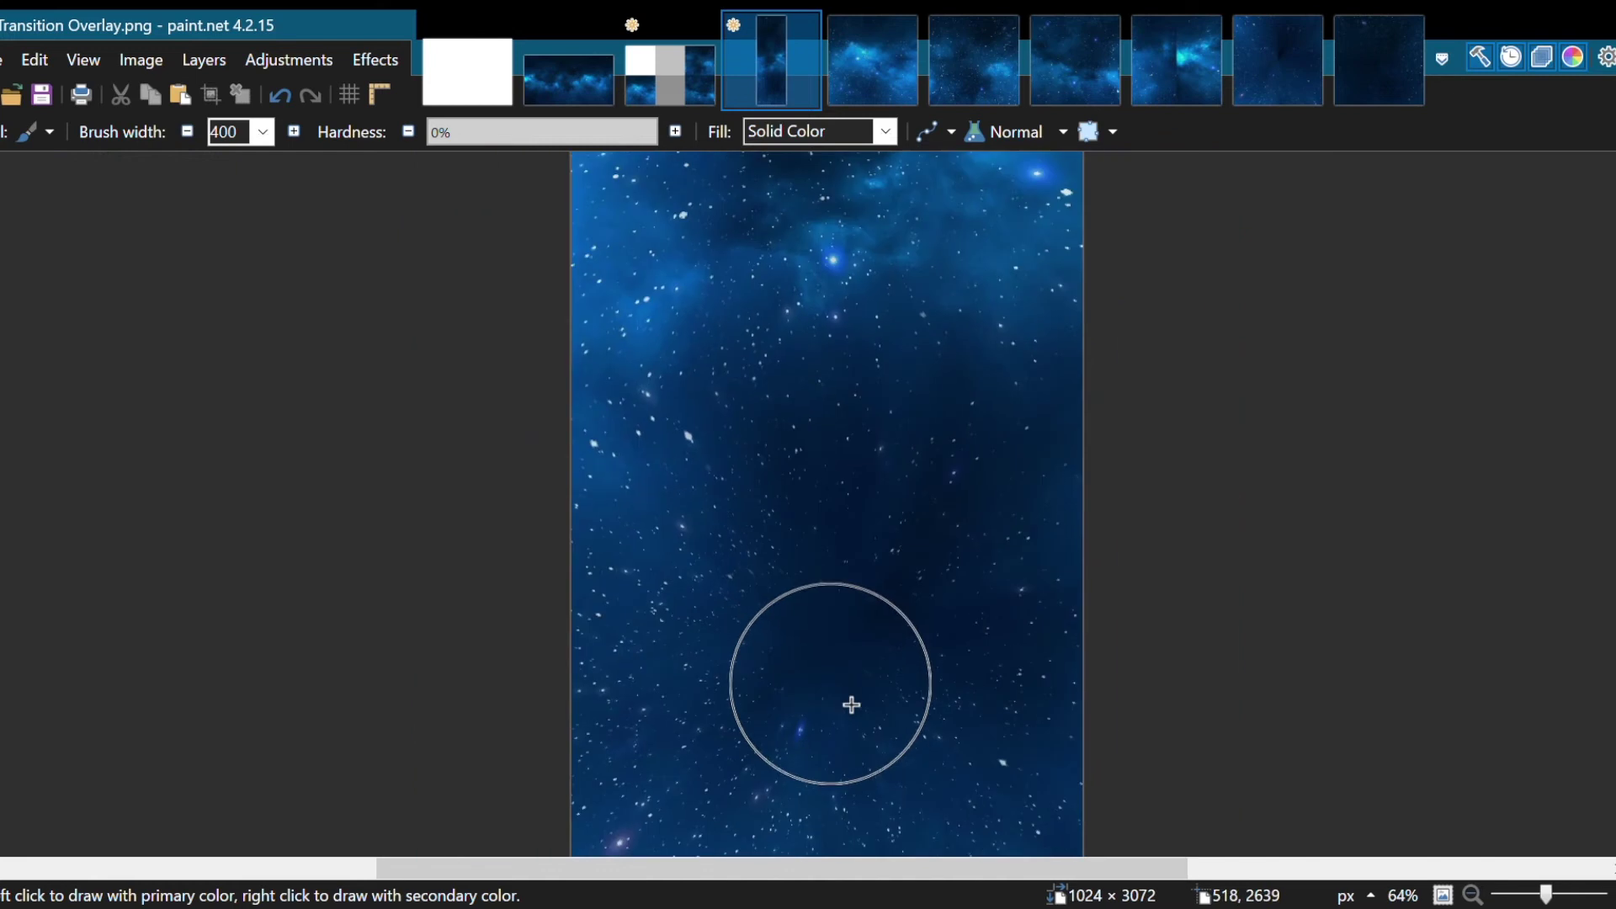
# Step: Sample a dark blue near the Top face's pinched center and cover the point with the 400 px, 0% hardness brush
pyautogui.scroll(5, 1069, 783)
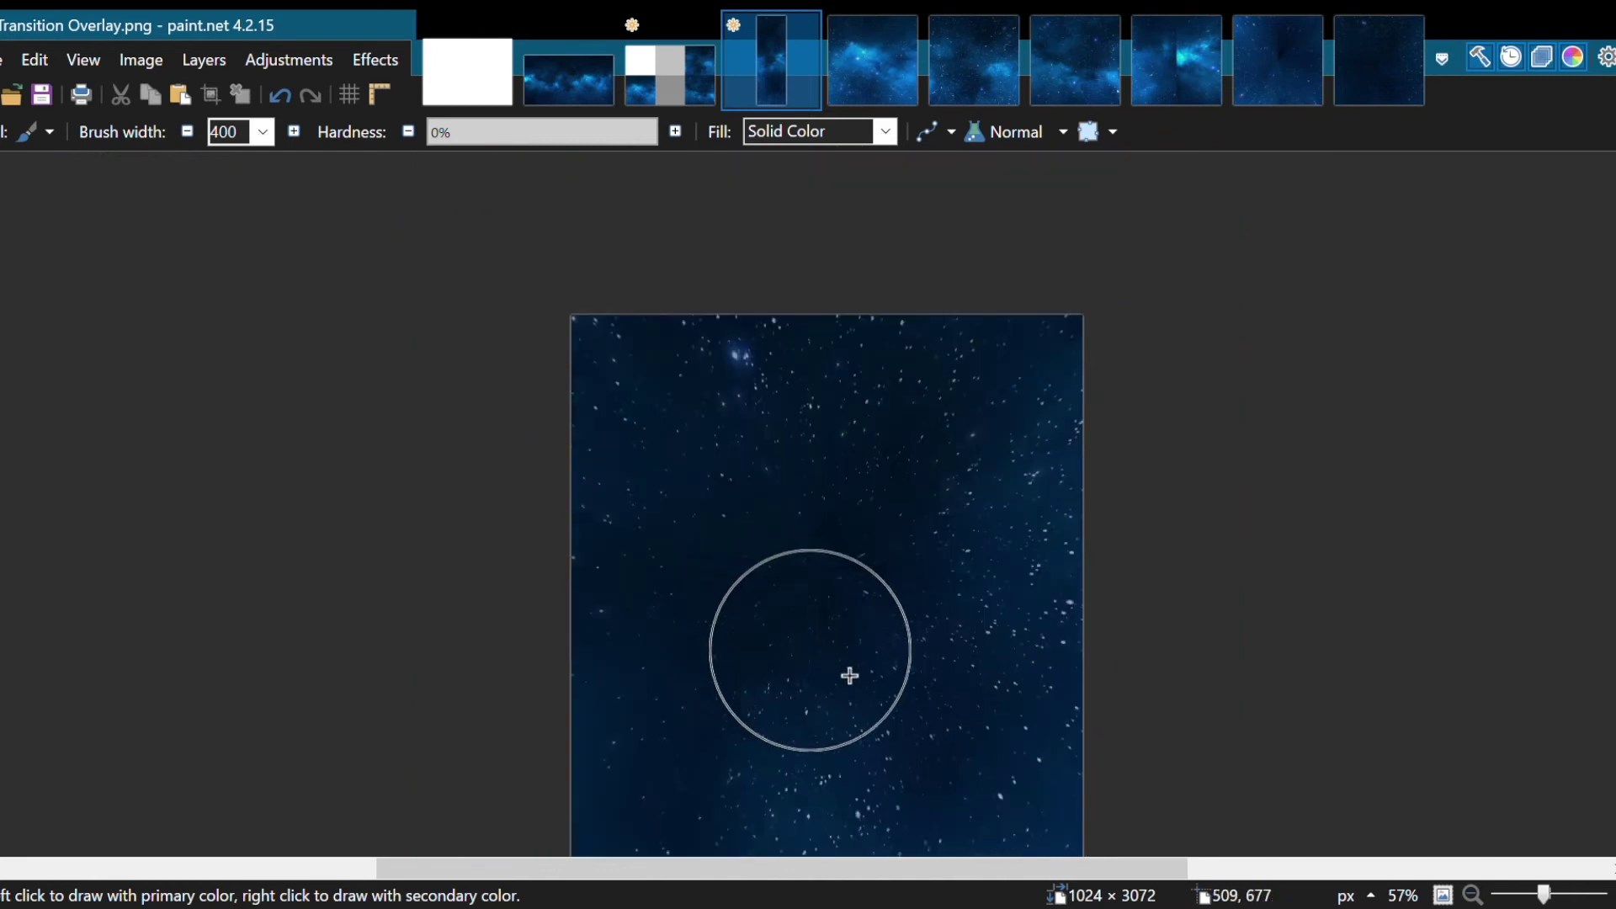
pyautogui.scroll(5, 858, 545)
pyautogui.scroll(6, 860, 531)
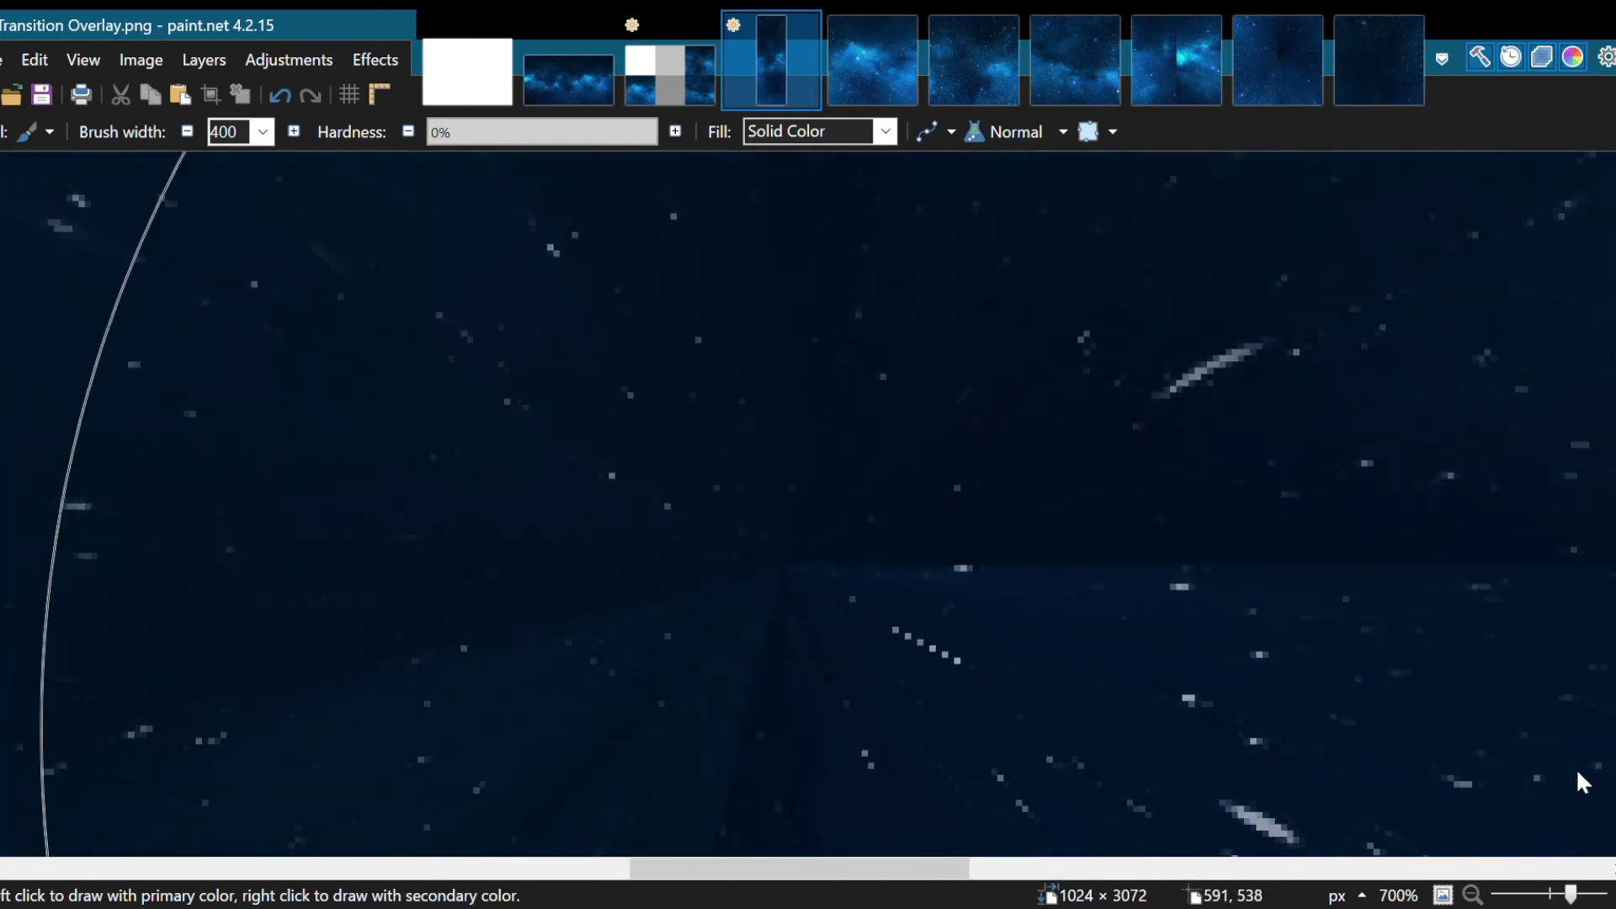
pyautogui.press('k')
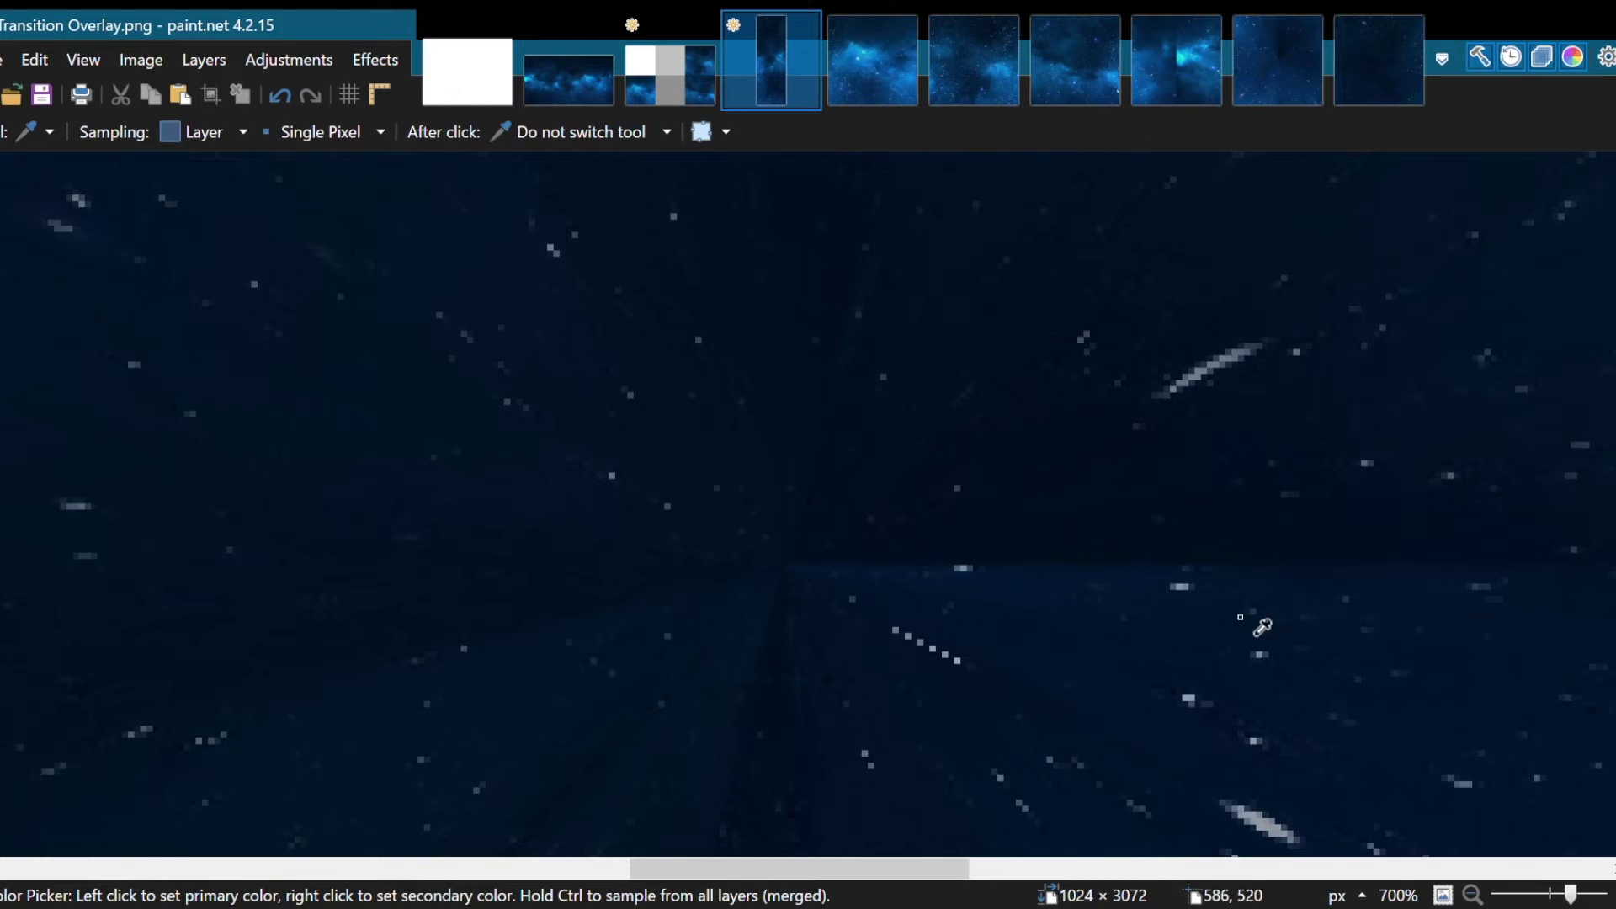
pyautogui.press('b')
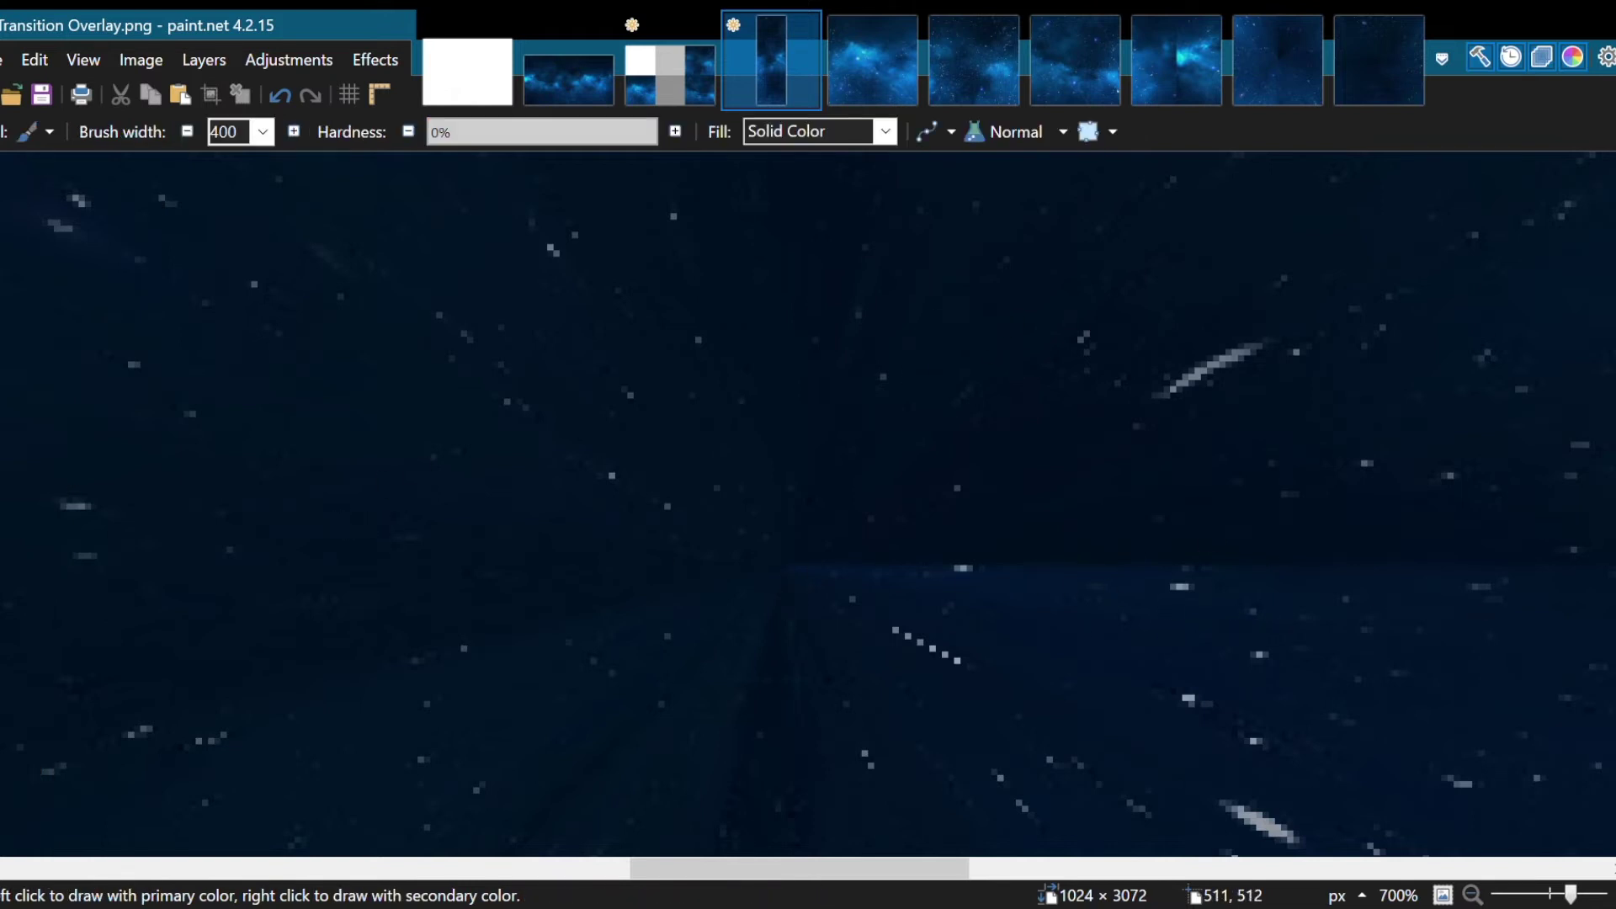
pyautogui.scroll(-9, 956, 440)
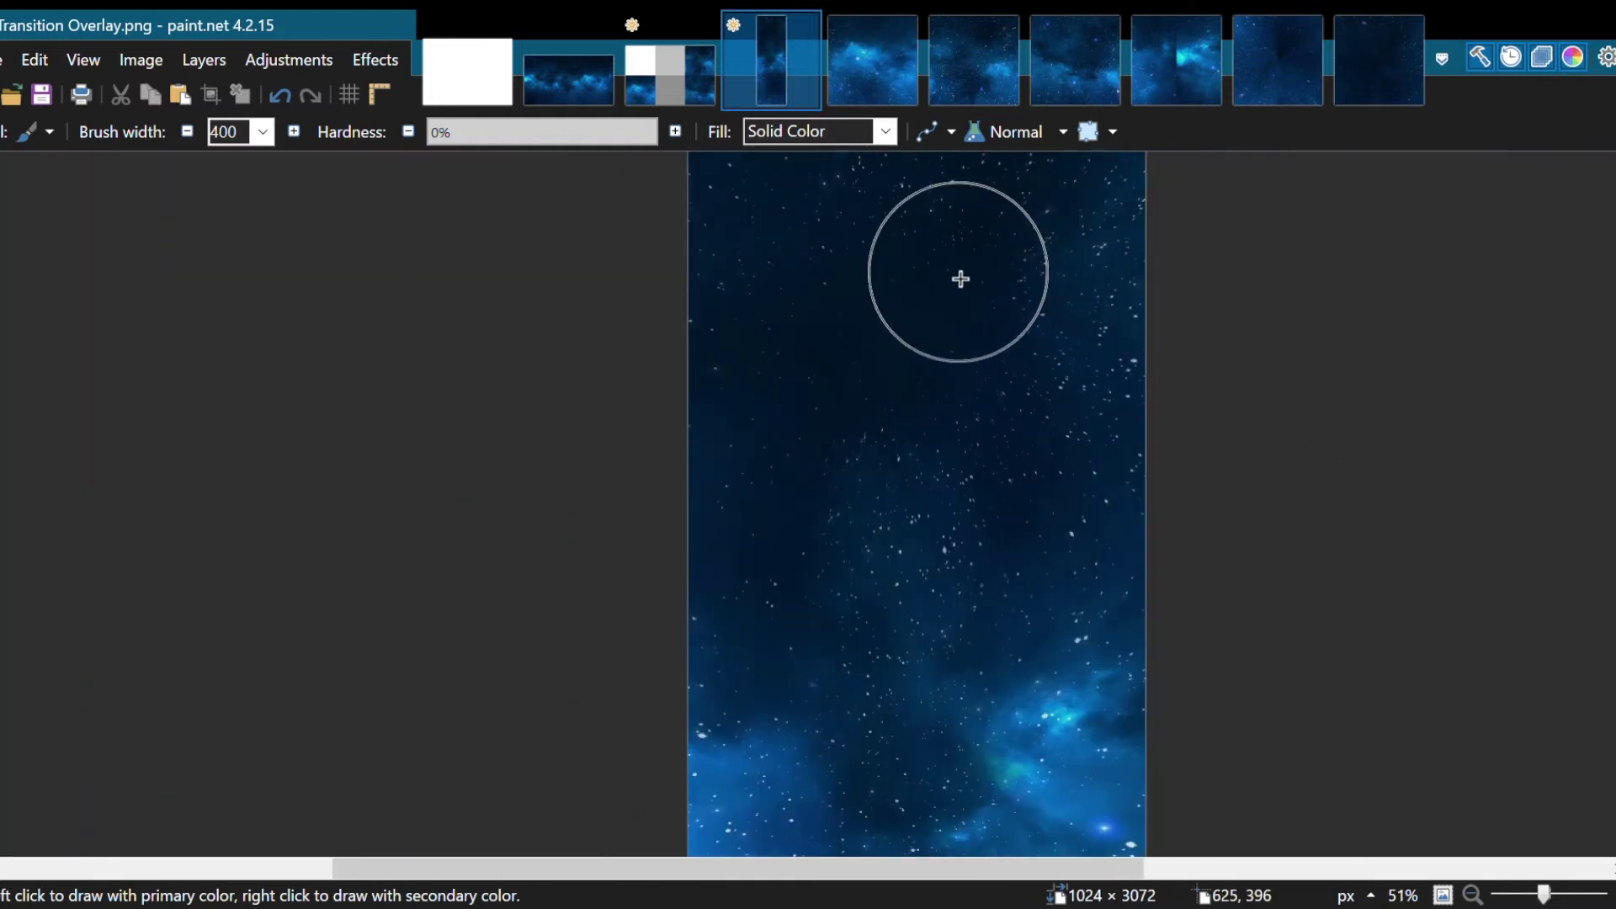
pyautogui.scroll(-3, 960, 279)
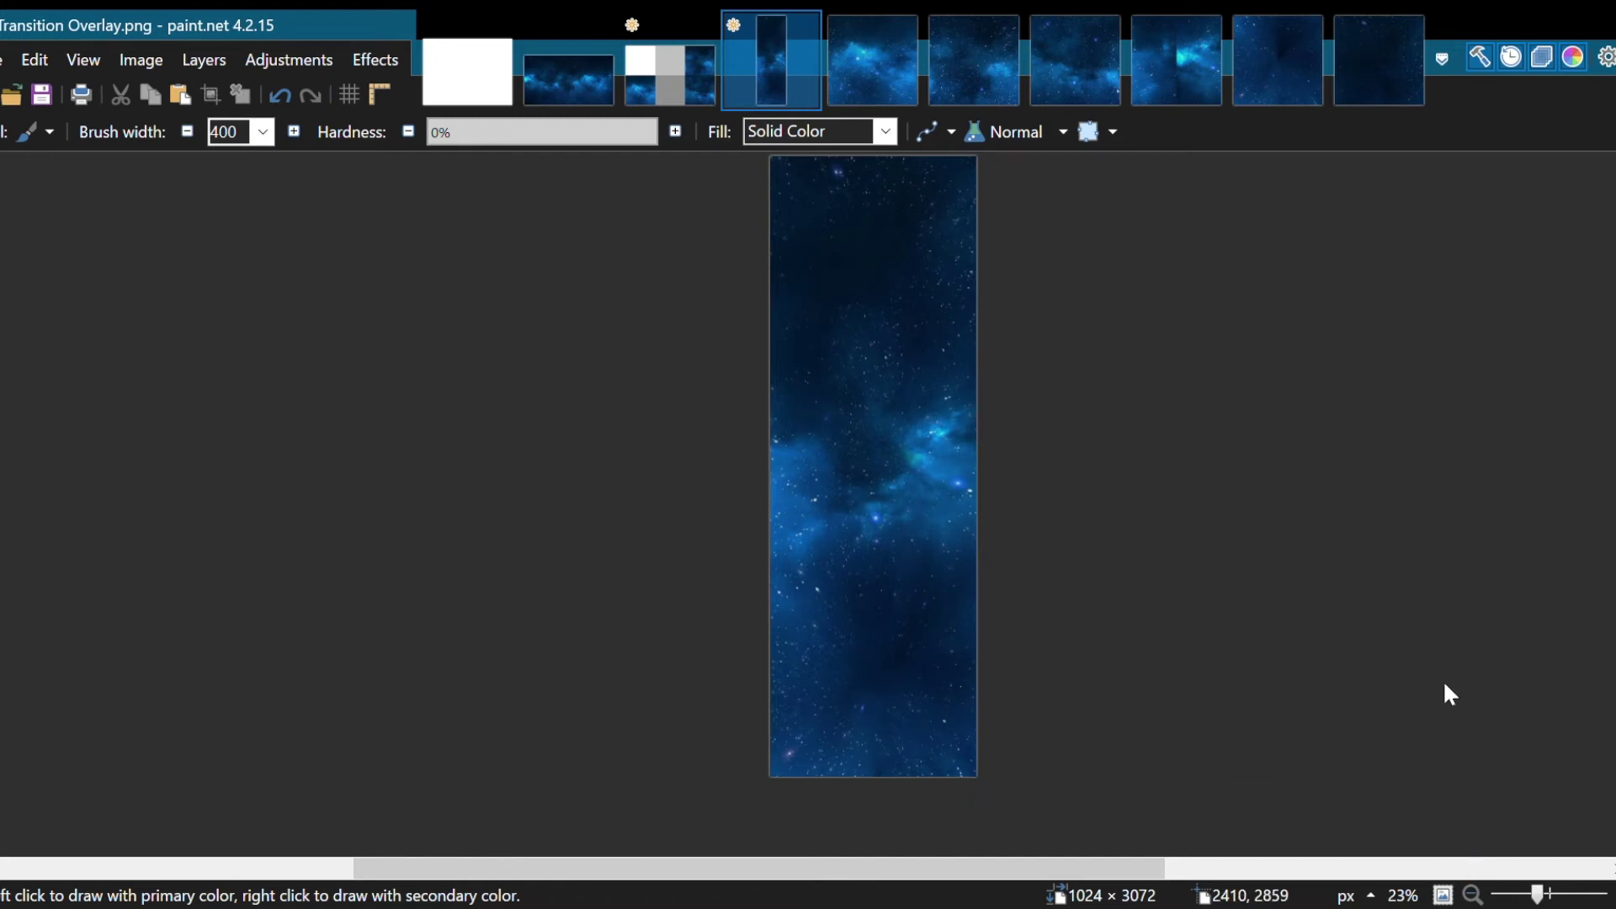
# Step: Select the blended Top face with the Magic Wand at 26% tolerance, copy it and clear the selection
pyautogui.press('s')
pyautogui.click(855, 229)
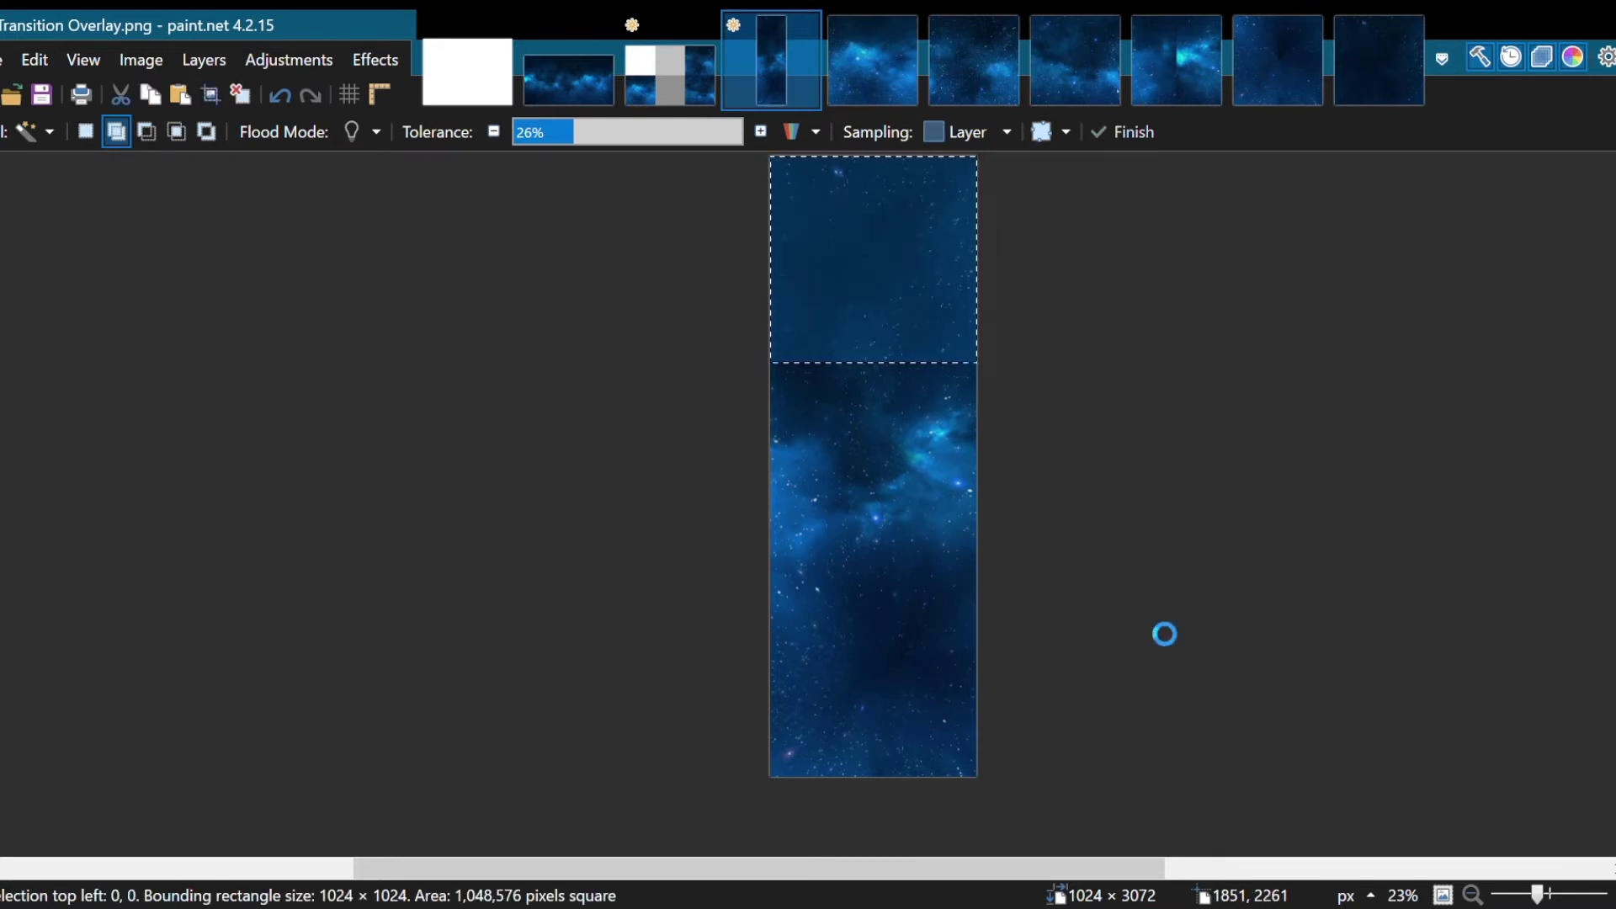
pyautogui.hotkey('ctrl', 'd')
pyautogui.scroll(1, 1102, 611)
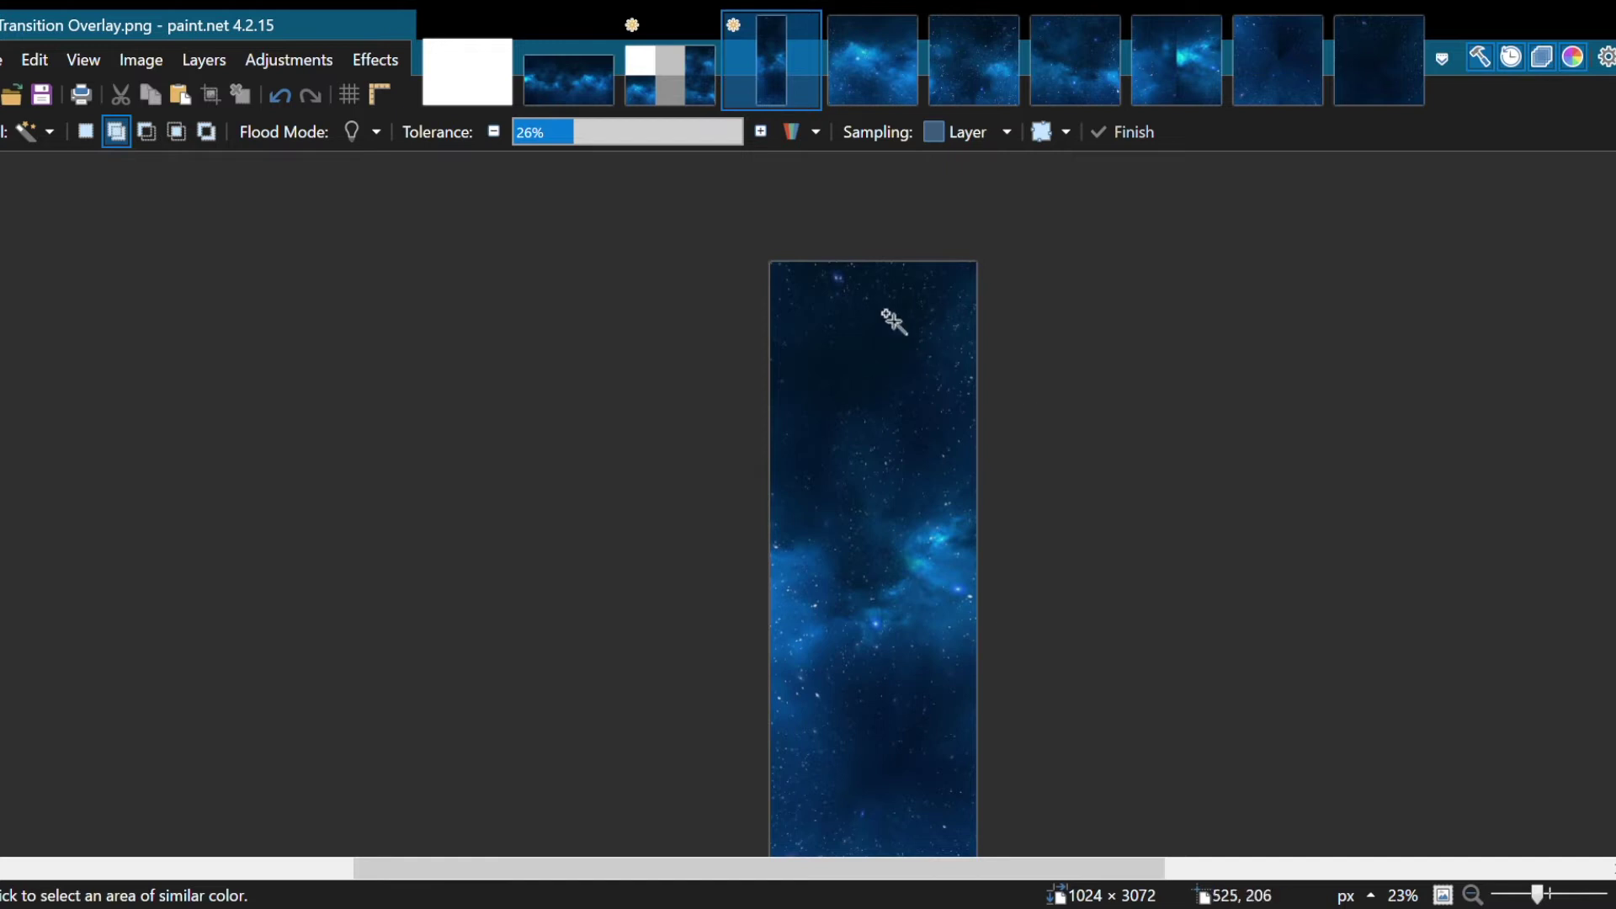
pyautogui.scroll(-1, 964, 537)
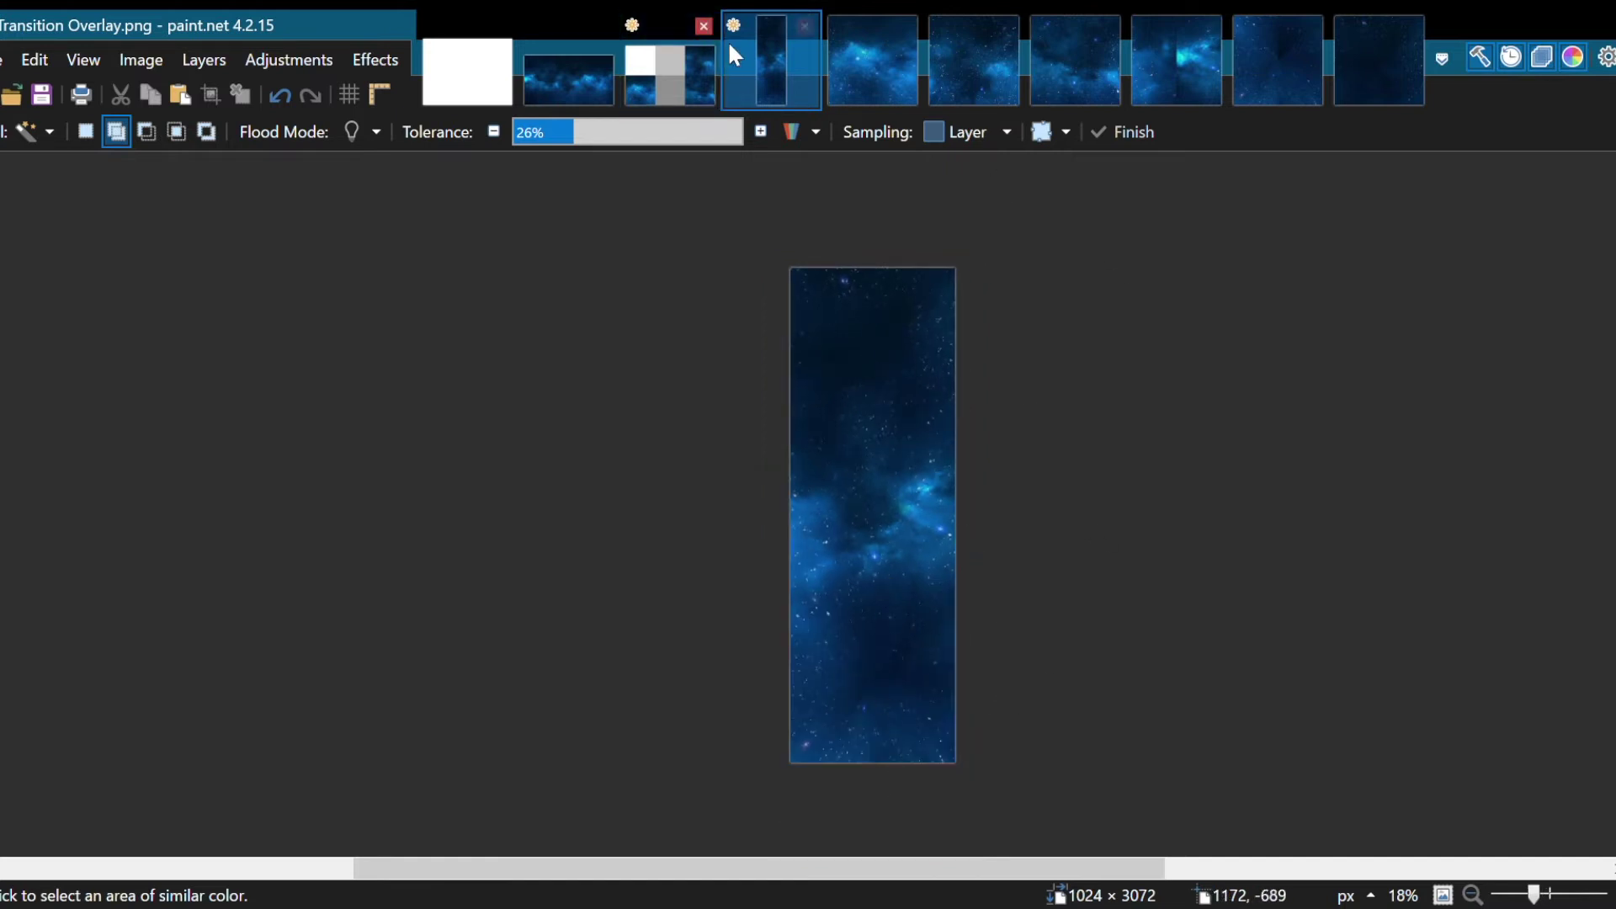
# Step: Paste the copied Top face into starfield03.png and align it with the upper-middle tile of the skybox layout
pyautogui.click(656, 99)
pyautogui.hotkey('ctrl', 'v')
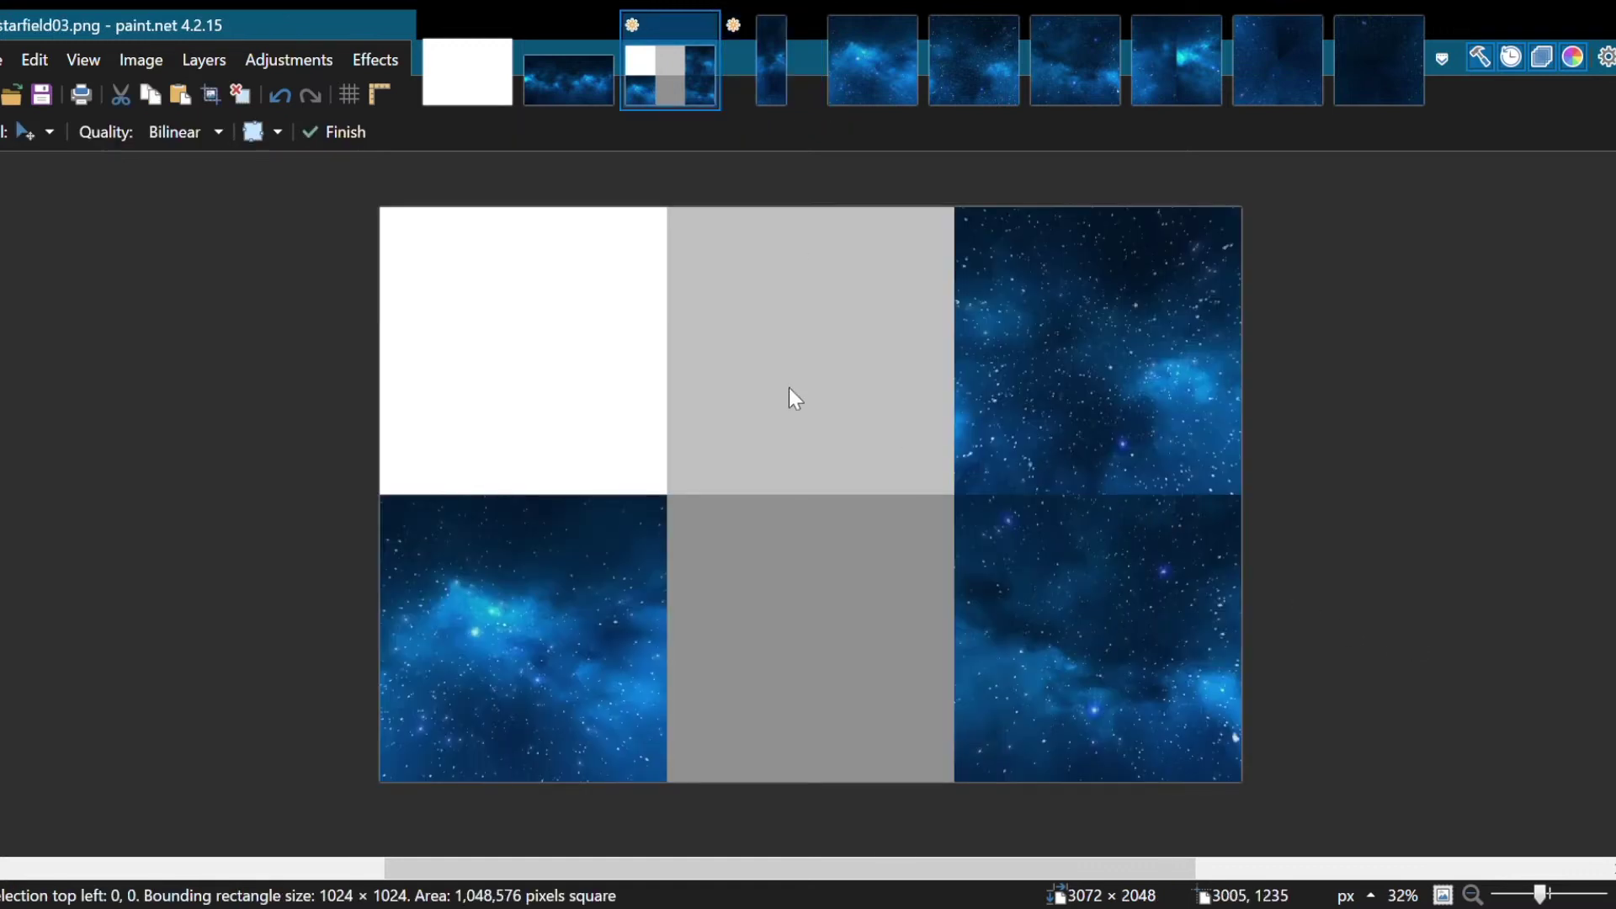
pyautogui.moveTo(606, 412); pyautogui.dragTo(901, 434)
pyautogui.scroll(10, 683, 508)
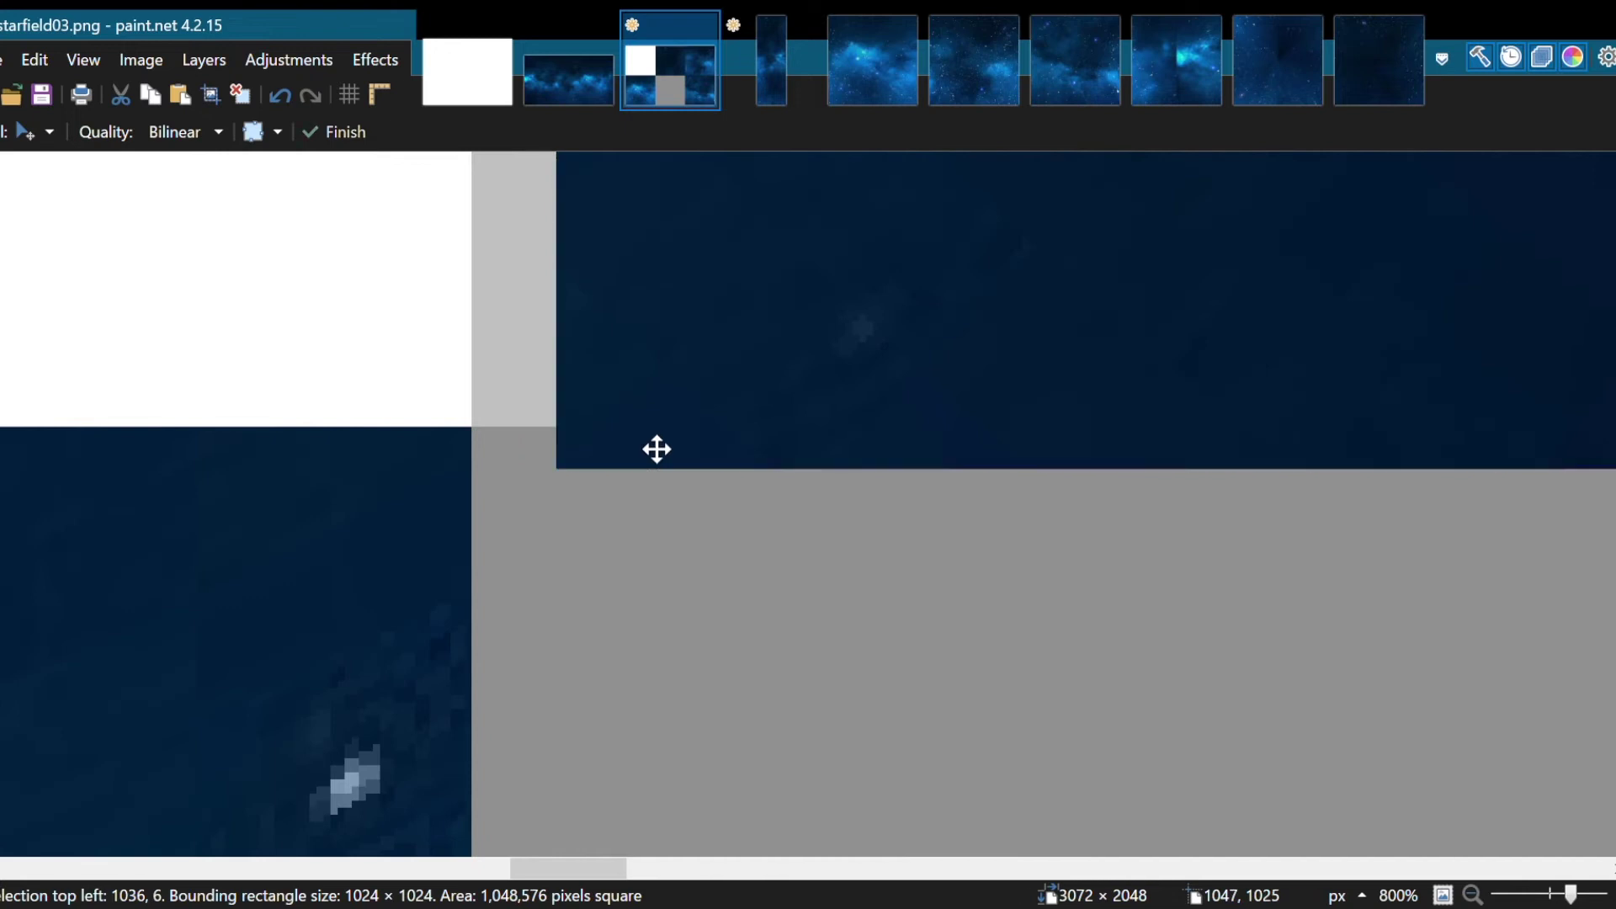
pyautogui.moveTo(657, 449); pyautogui.dragTo(616, 399)
pyautogui.hscroll(-1, 598, 407)
pyautogui.scroll(2, 691, 394)
pyautogui.moveTo(886, 407); pyautogui.dragTo(815, 421)
pyautogui.hotkey('ctrl', 'b')
# Step: Select the middle face of the strip in Transition Overlay.png with the Magic Wand and copy it
pyautogui.click(768, 78)
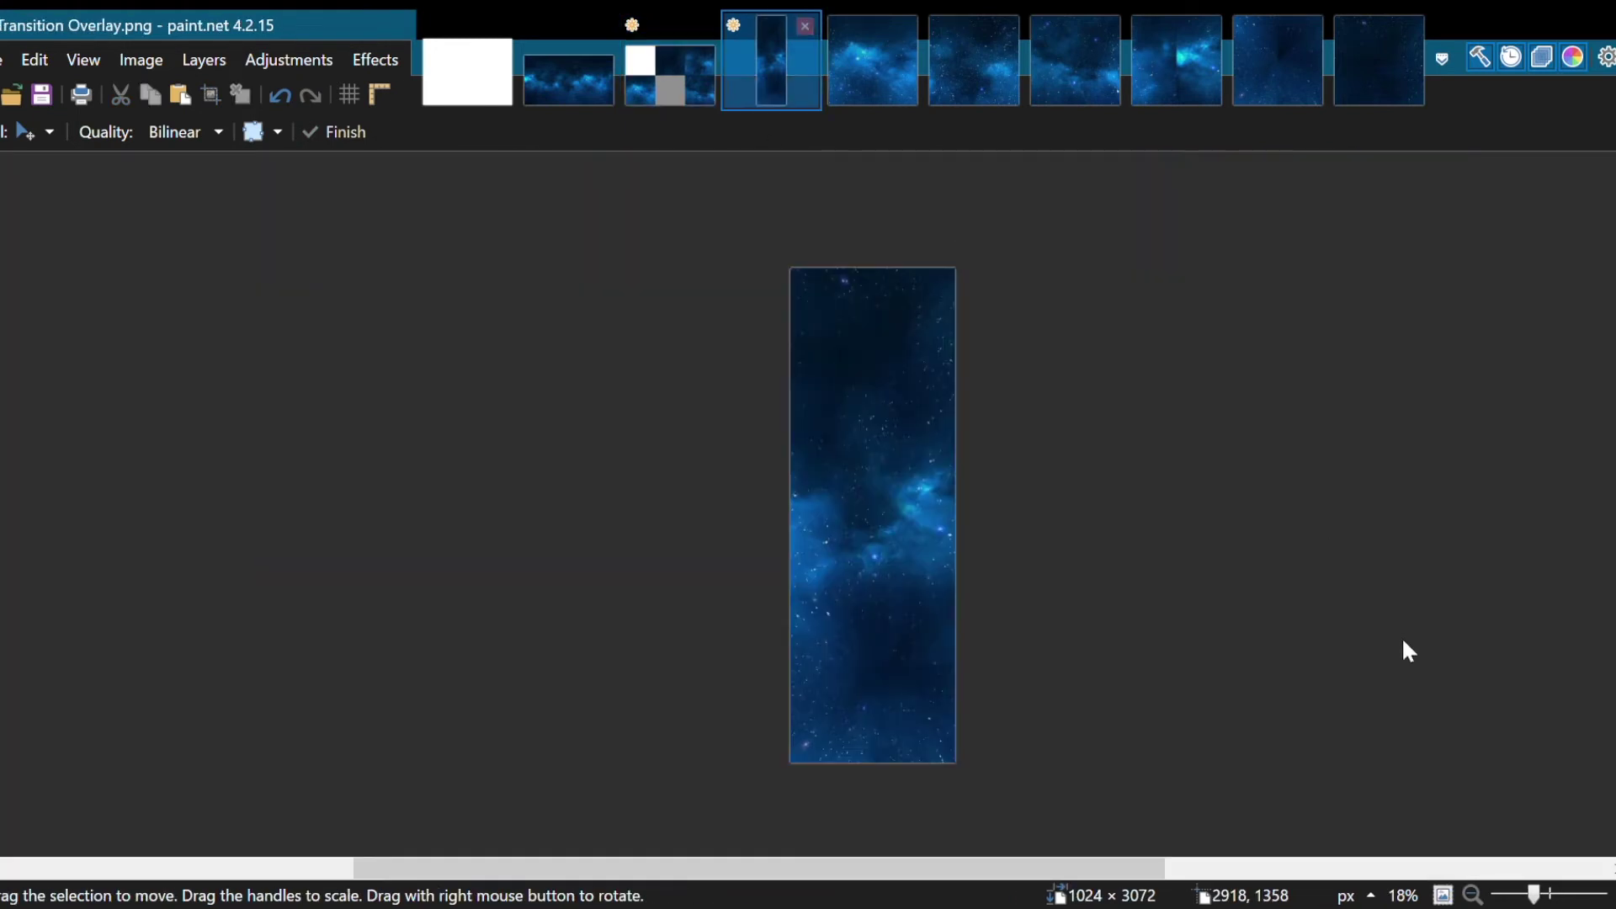
pyautogui.hotkey('ctrl', 'a')
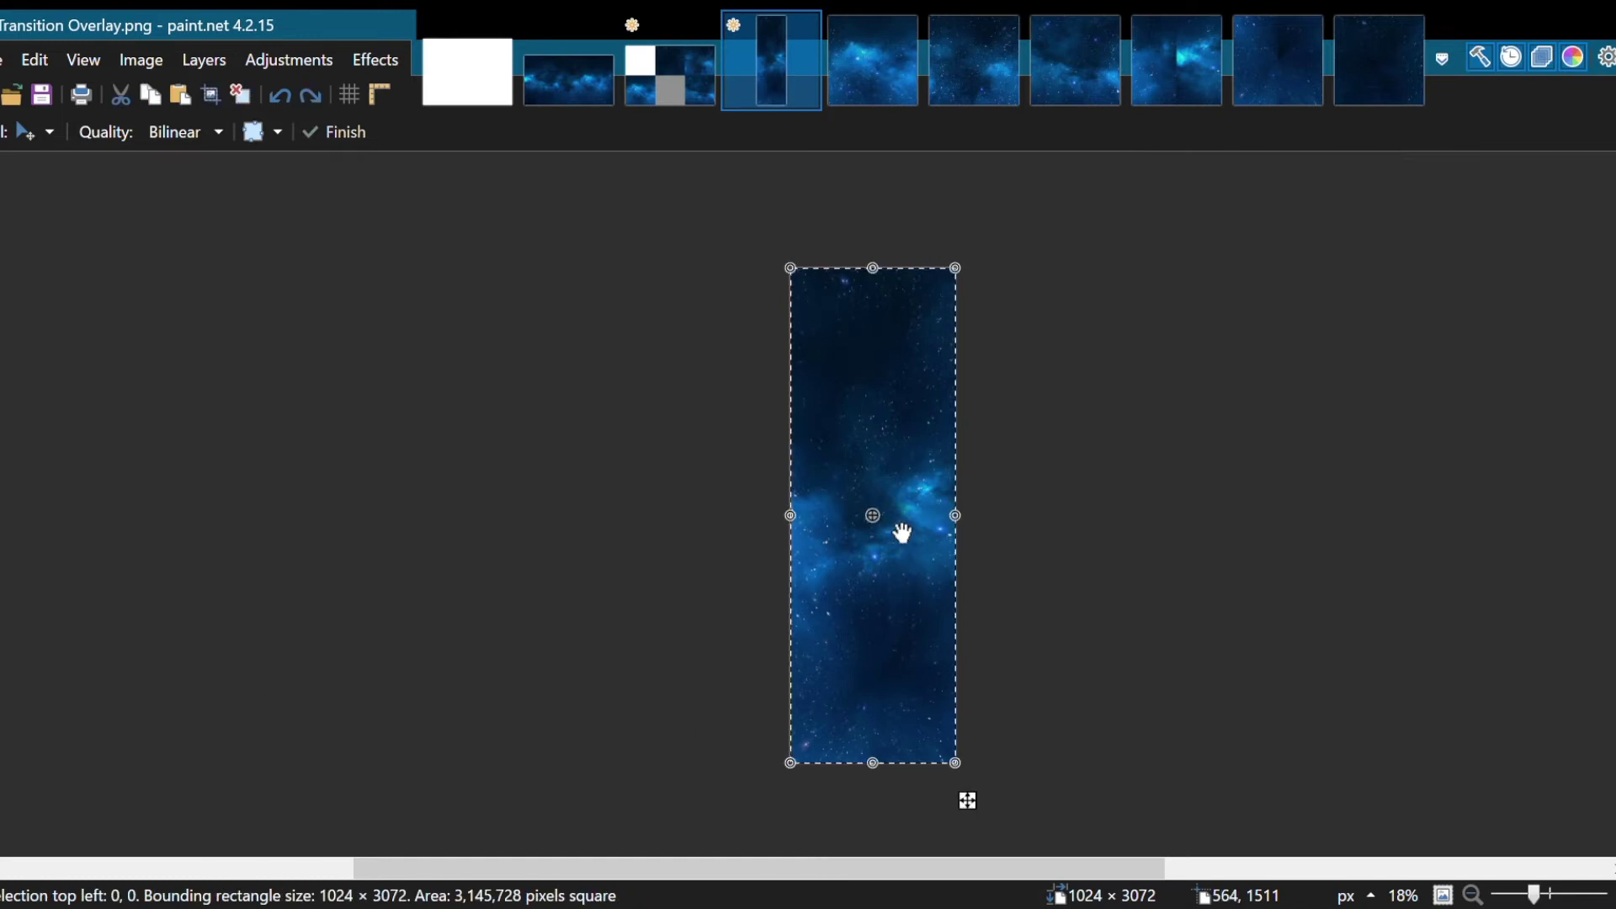
pyautogui.hotkey('ctrl', 'd')
pyautogui.press('s')
pyautogui.press('s')
pyautogui.press('s')
pyautogui.press('s')
pyautogui.click(915, 528)
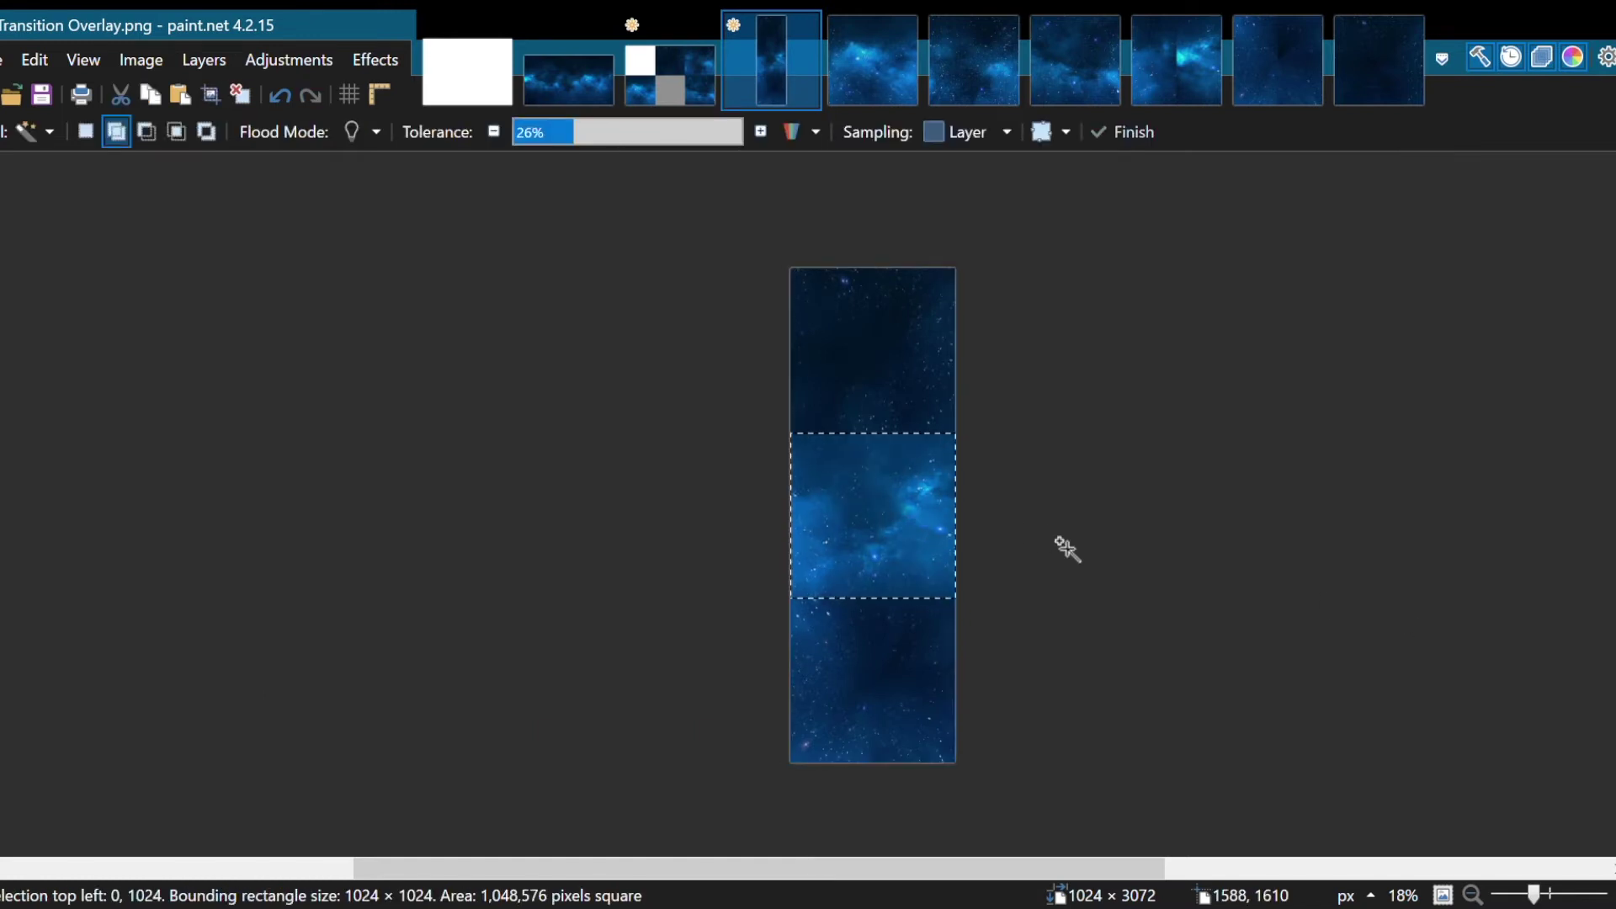
pyautogui.hotkey('ctrl', 'c')
# Step: Paste the face into starfield03.png and align it with the lower-middle tile at 1024, 1024
pyautogui.click(681, 78)
pyautogui.hotkey('ctrl', 'v')
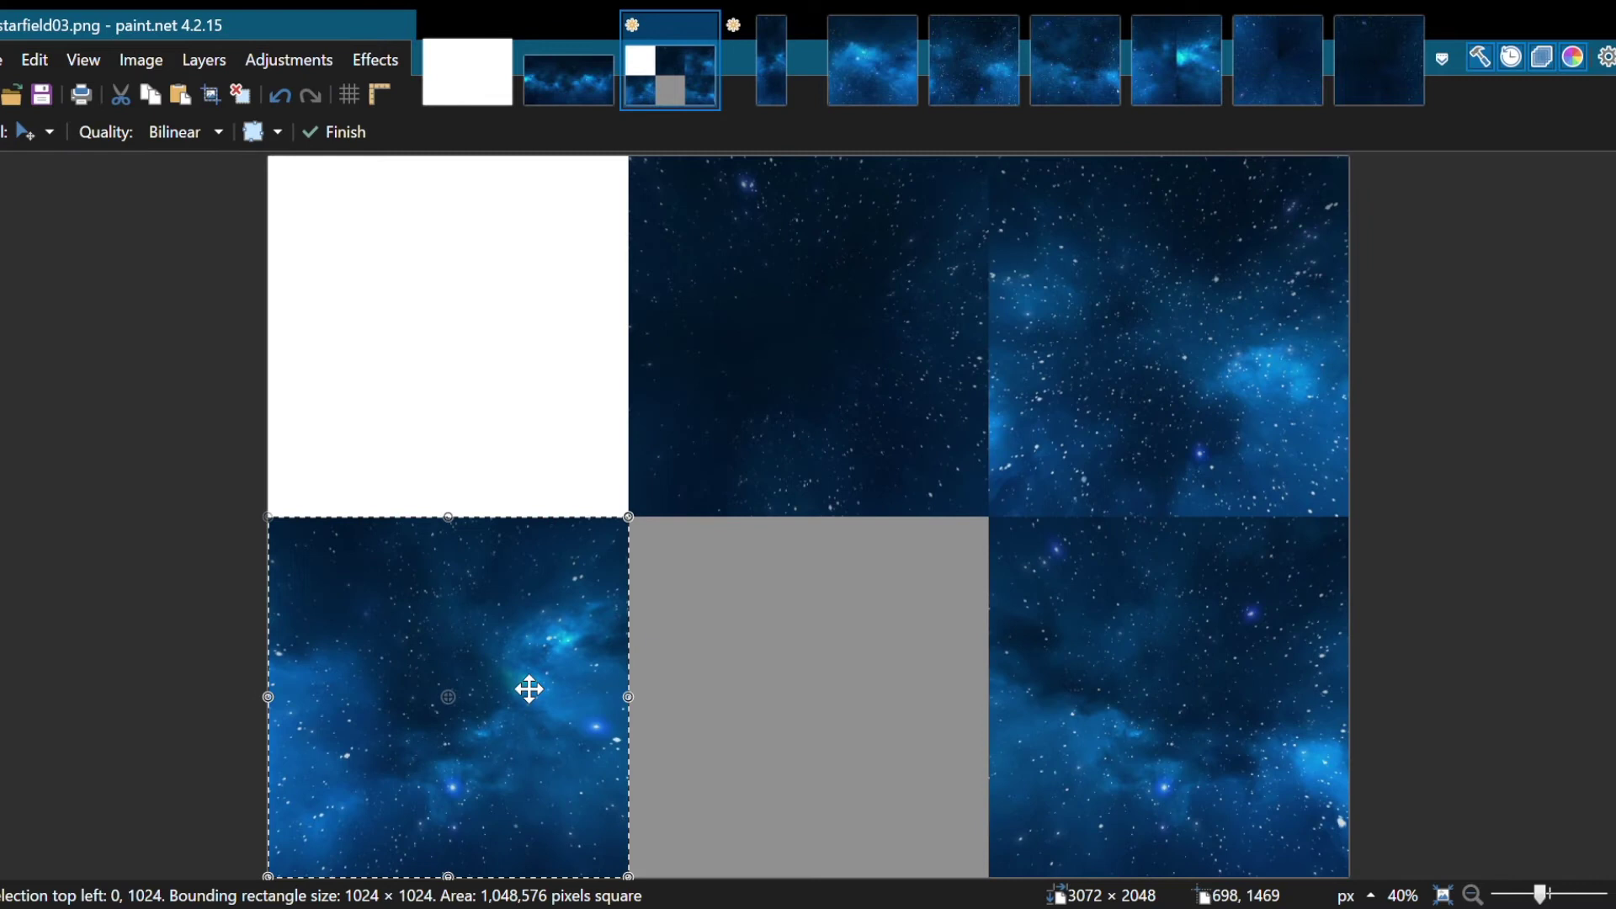
pyautogui.moveTo(530, 689); pyautogui.dragTo(895, 679)
pyautogui.scroll(2, 634, 532)
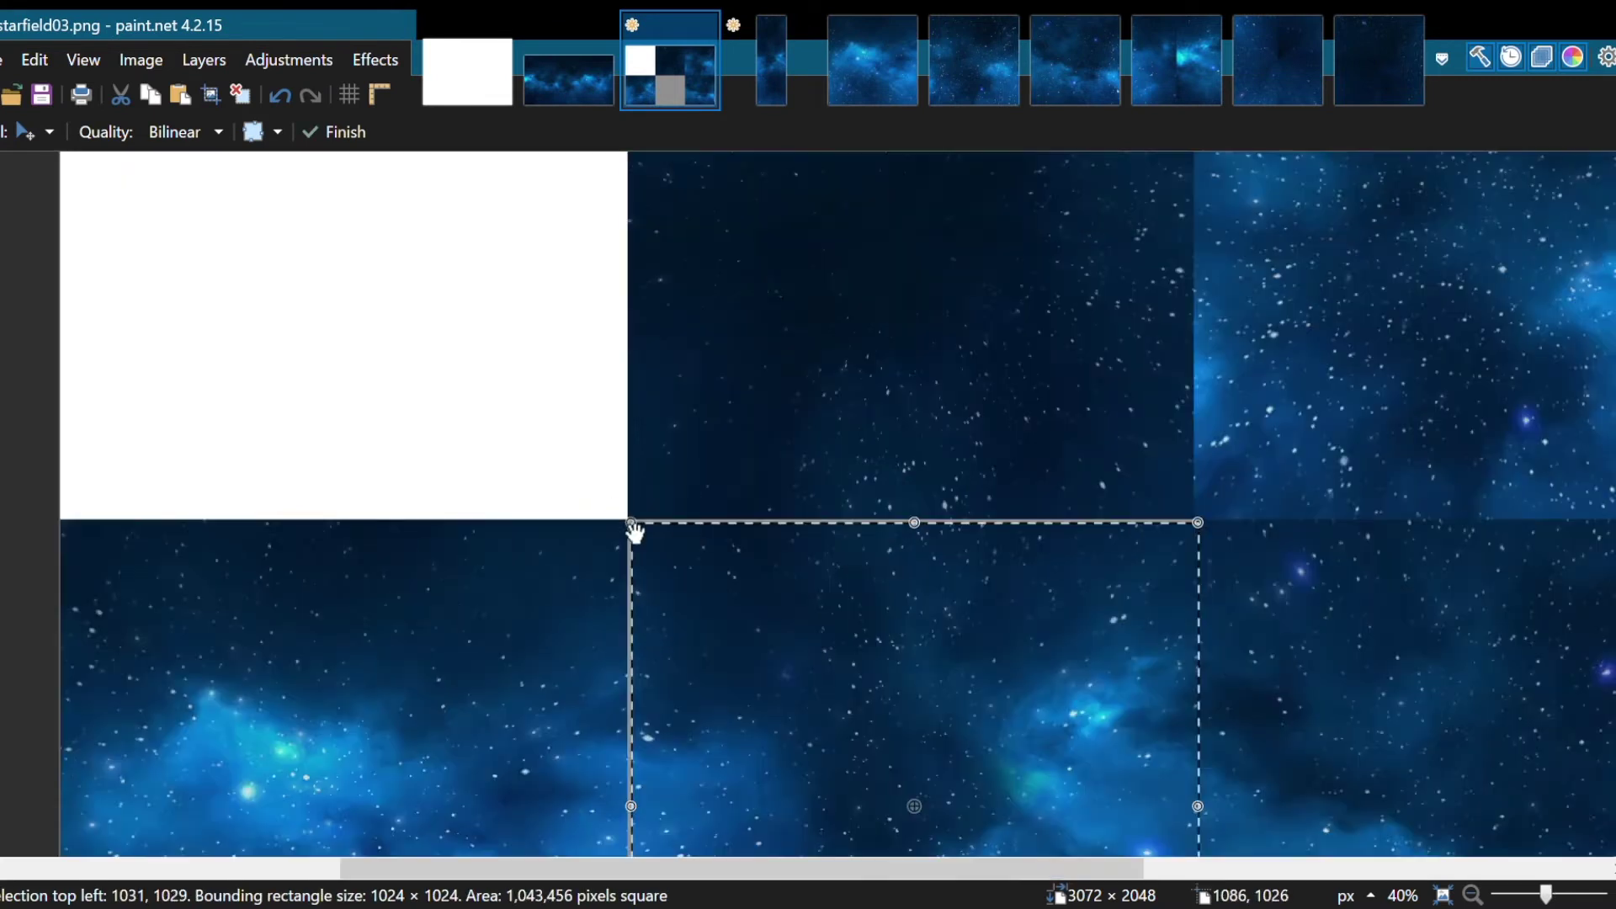
pyautogui.scroll(8, 635, 532)
pyautogui.moveTo(1058, 686); pyautogui.dragTo(878, 569)
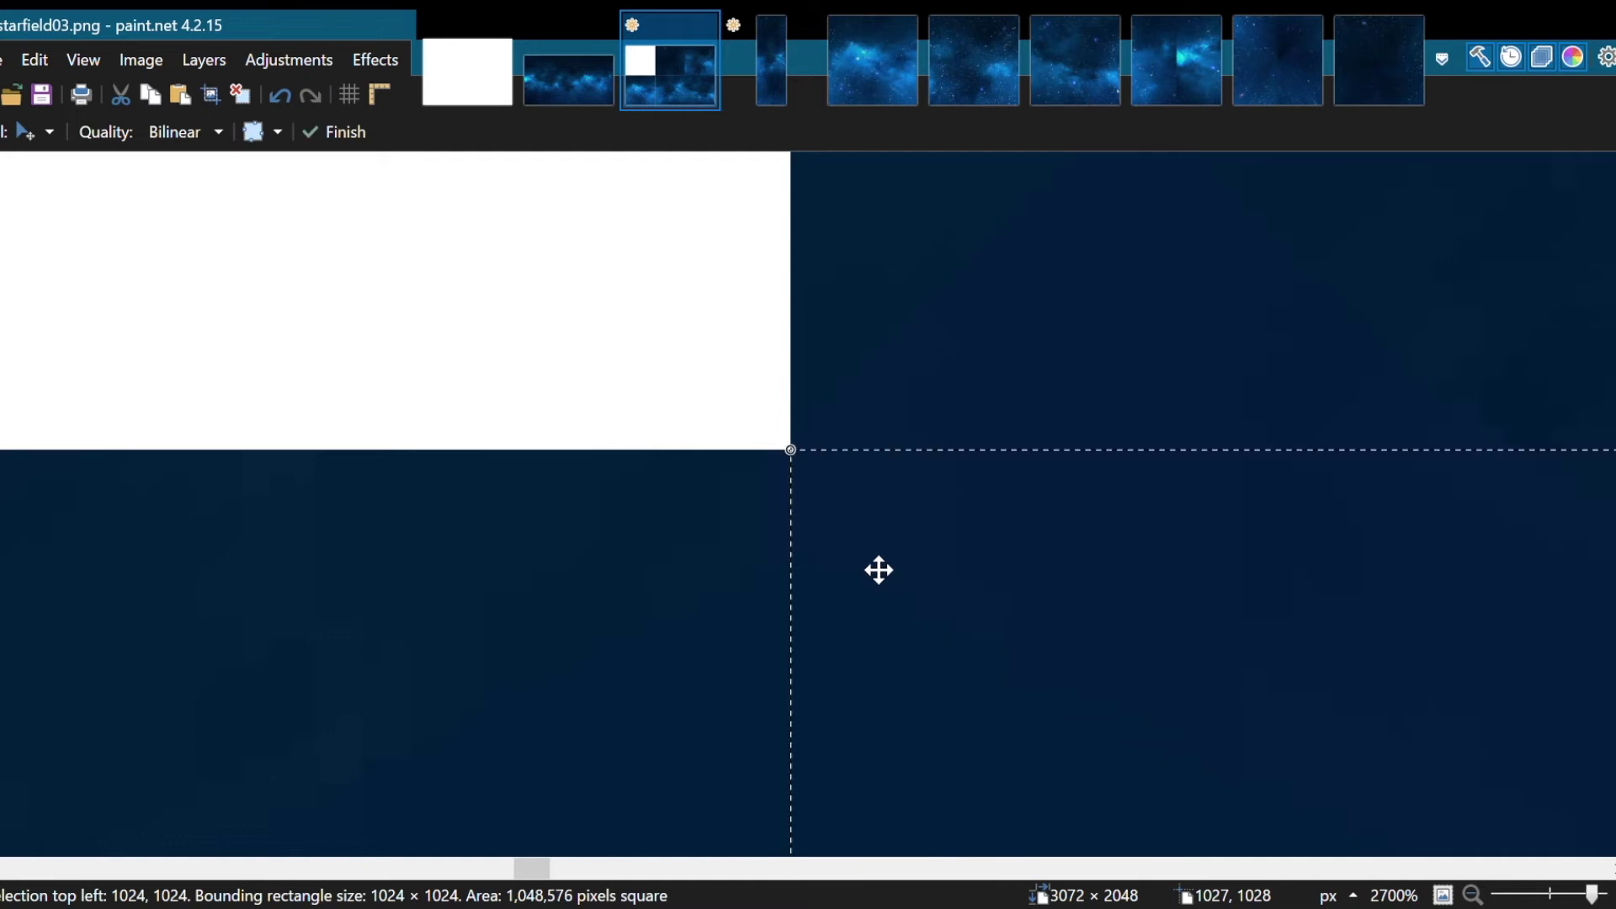
pyautogui.scroll(-10, 879, 570)
# Step: Select the Bottom face at the lower end of the Transition Overlay.png strip with the Magic Wand and copy it
pyautogui.click(778, 77)
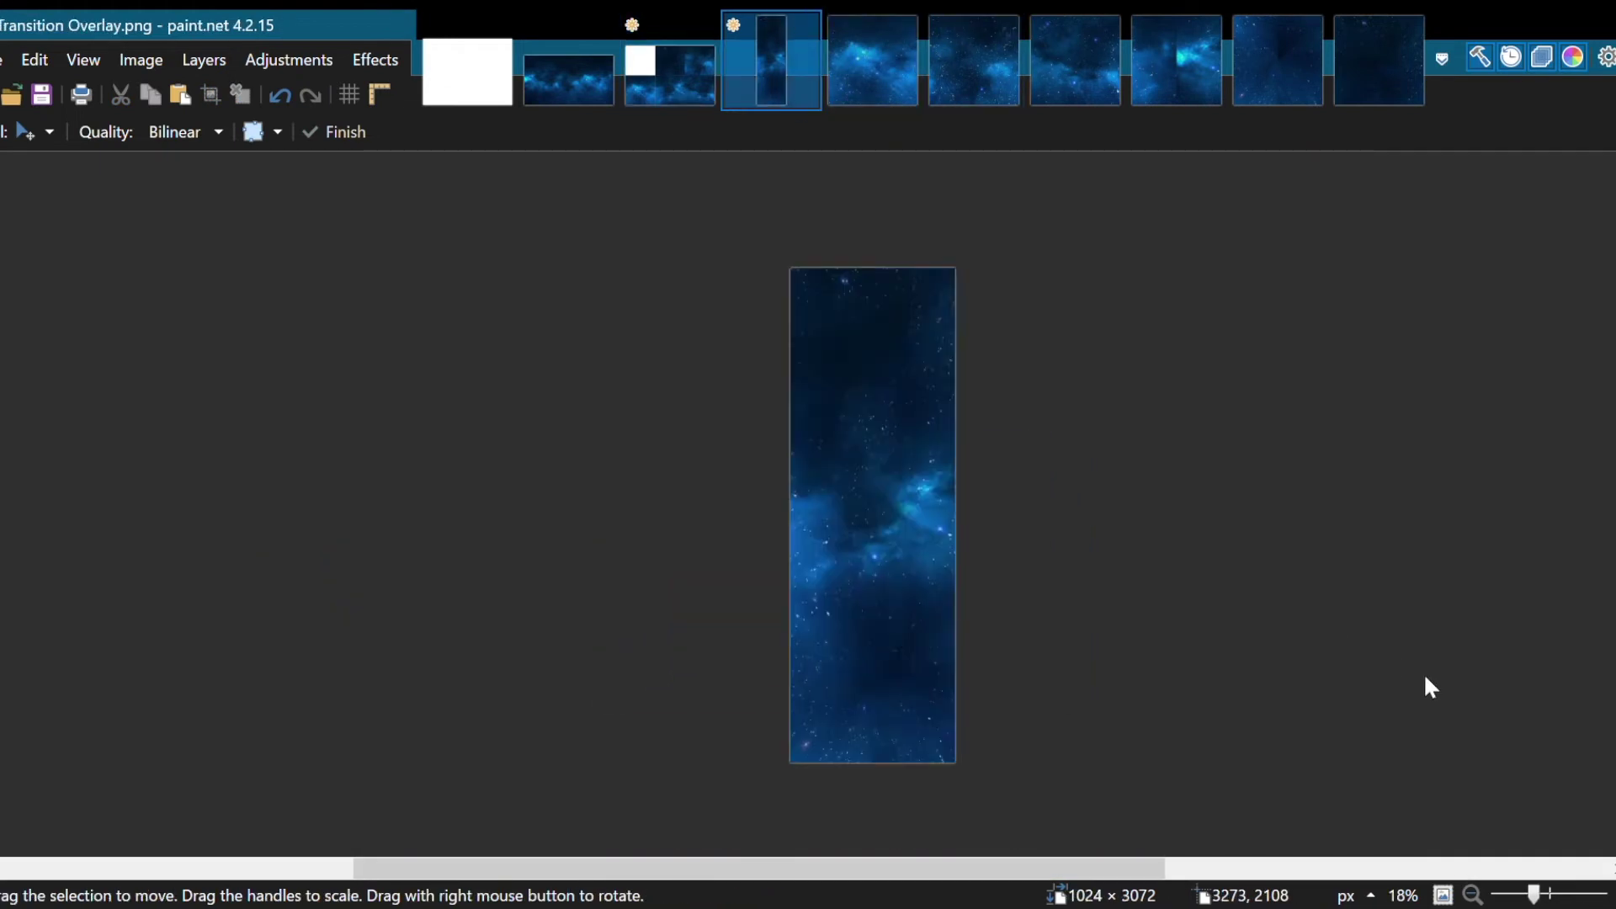
pyautogui.press('s')
pyautogui.press('s')
pyautogui.press('s')
pyautogui.press('s')
pyautogui.click(919, 658)
pyautogui.hotkey('ctrl', 'x')
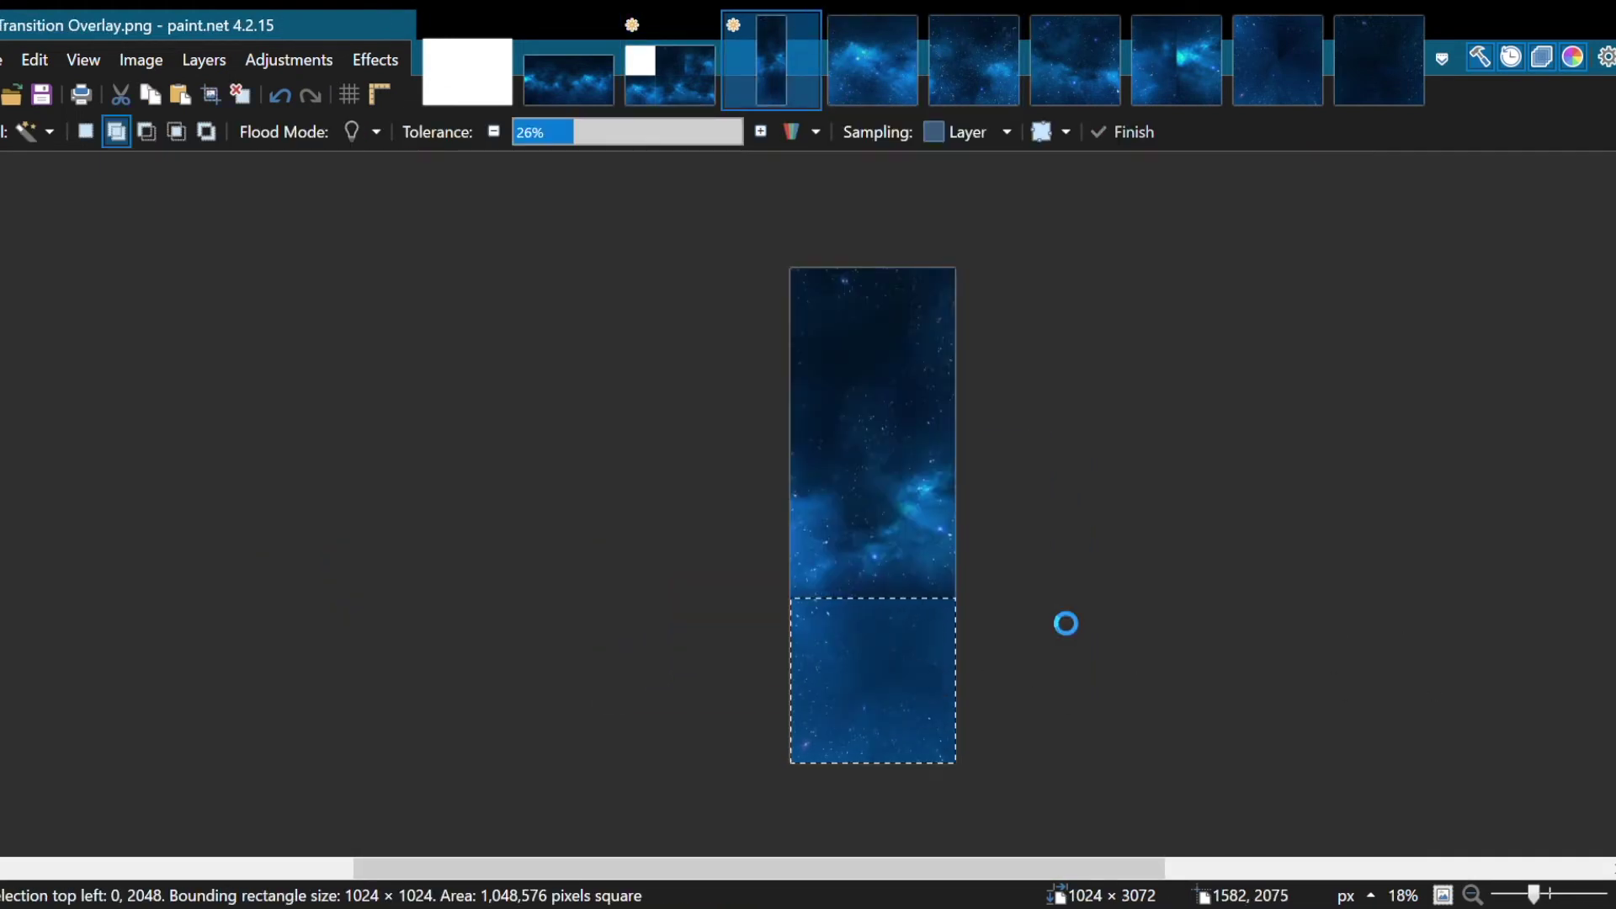
# Step: Paste the Bottom face into starfield03.png, align it with the white upper-left tile and clear the selection
pyautogui.click(689, 71)
pyautogui.hotkey('ctrl', 'v')
pyautogui.scroll(3, 711, 589)
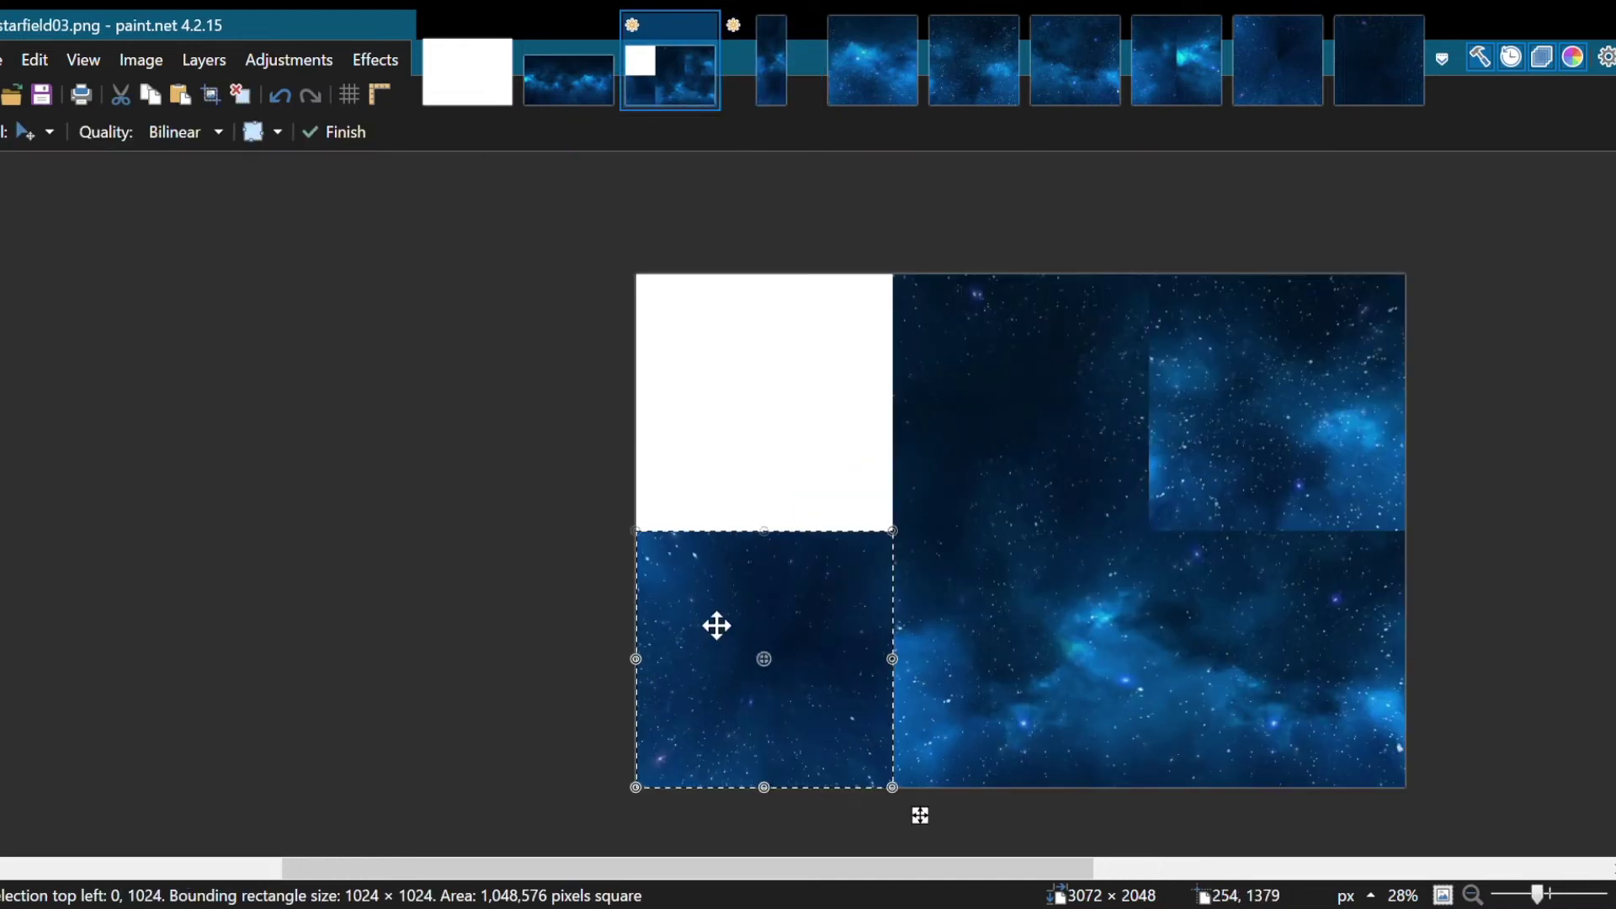
pyautogui.moveTo(714, 624); pyautogui.dragTo(715, 375)
pyautogui.scroll(6, 619, 271)
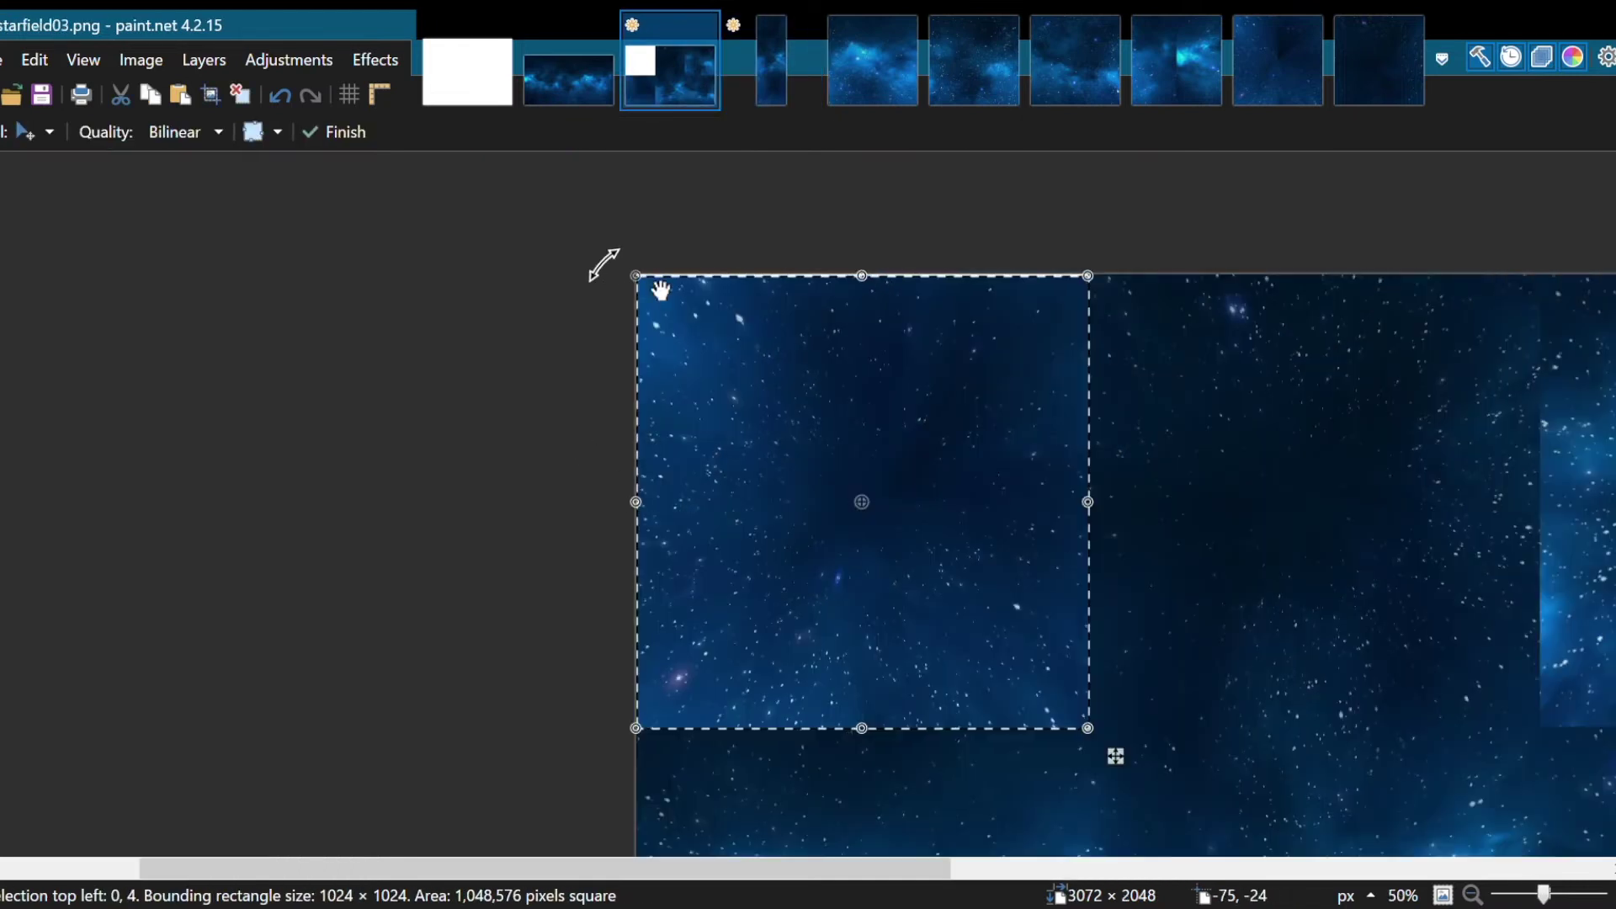
pyautogui.scroll(10, 621, 283)
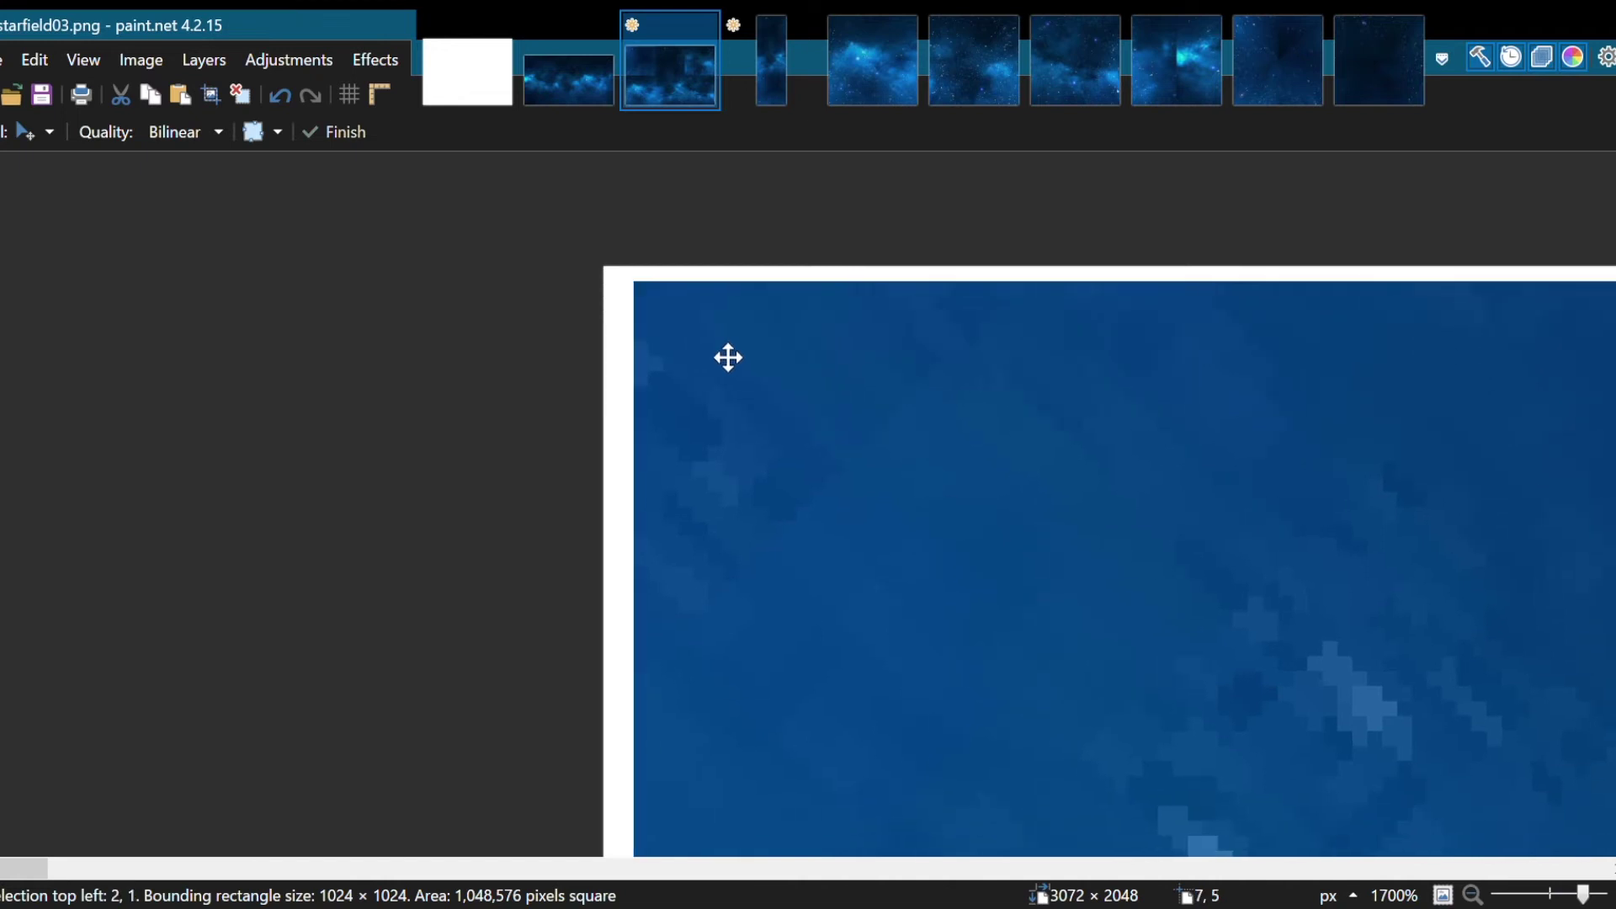
pyautogui.moveTo(728, 357); pyautogui.dragTo(707, 343)
pyautogui.hotkey('ctrl', 'd')
pyautogui.hotkey('ctrl', 'b')
pyautogui.scroll(-1, 1045, 582)
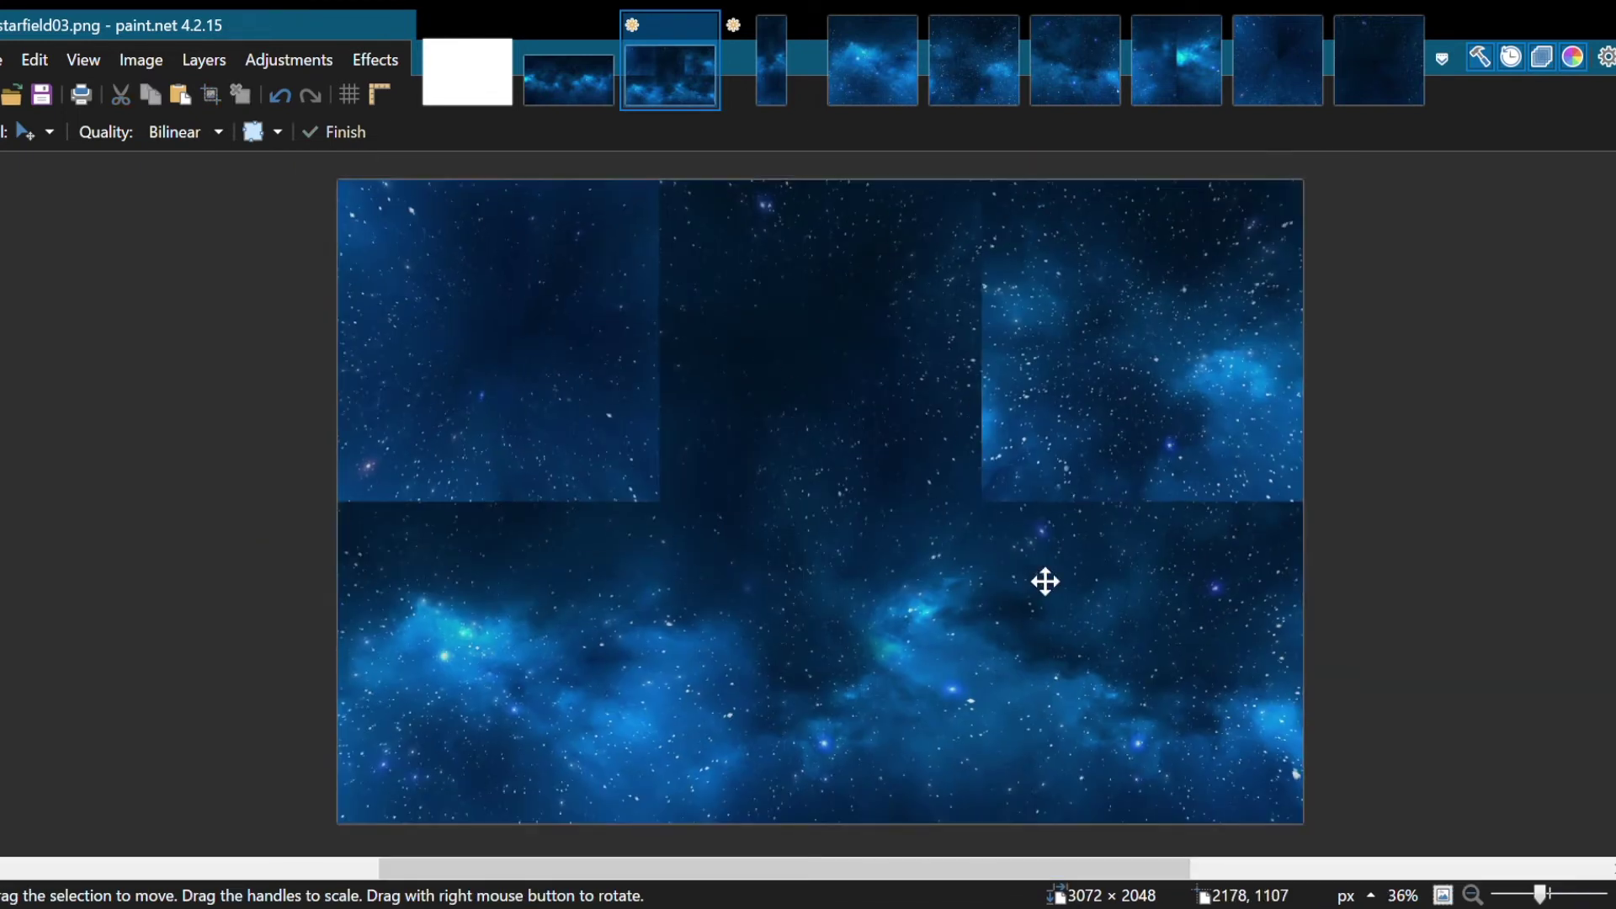
pyautogui.press('s')
pyautogui.scroll(-1, 995, 620)
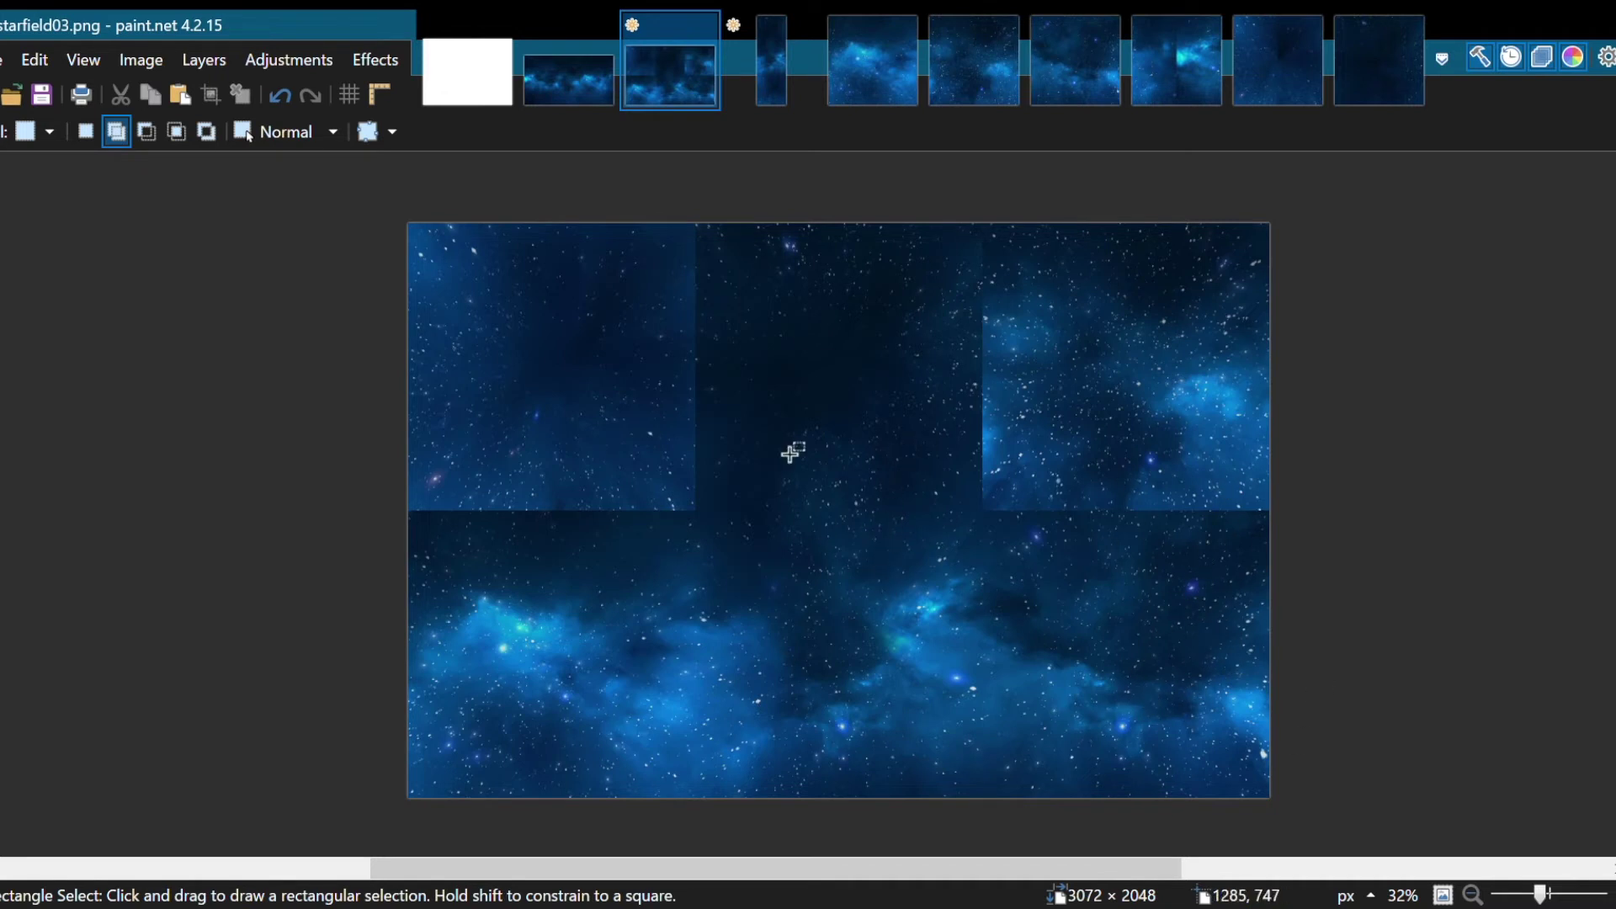
pyautogui.moveTo(757, 296); pyautogui.dragTo(933, 787)
pyautogui.hotkey('ctrl', 'd')
pyautogui.scroll(-1, 1061, 683)
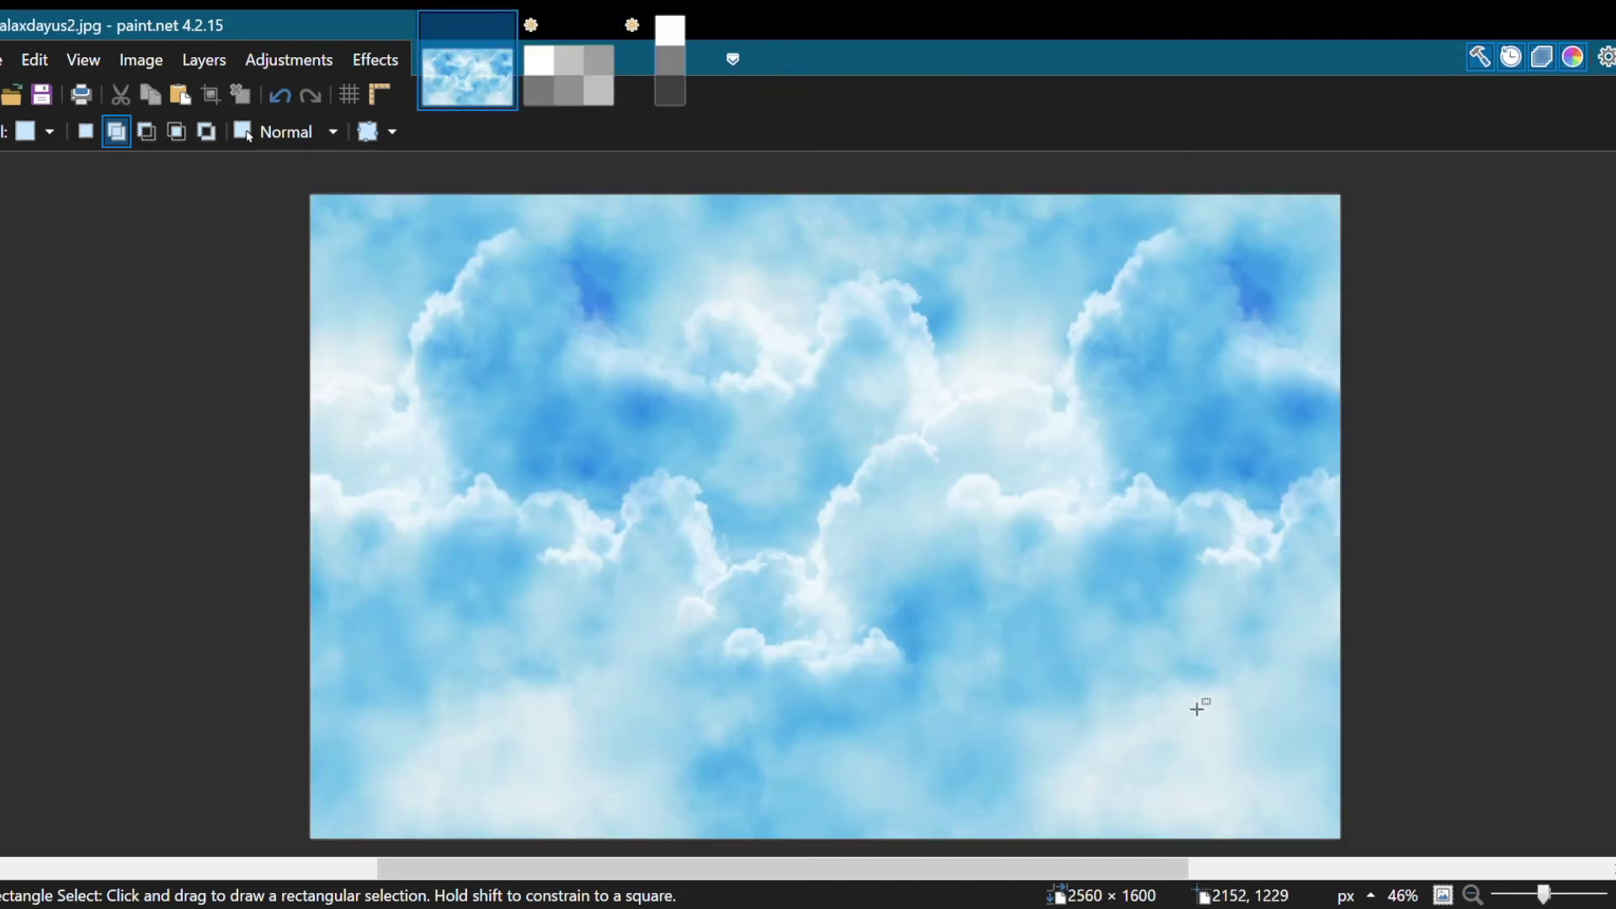
# Step: Select the right half of galaxdayus2.jpg from about x = 1301 with Rectangle Select and delete it
pyautogui.scroll(-2, 833, 401)
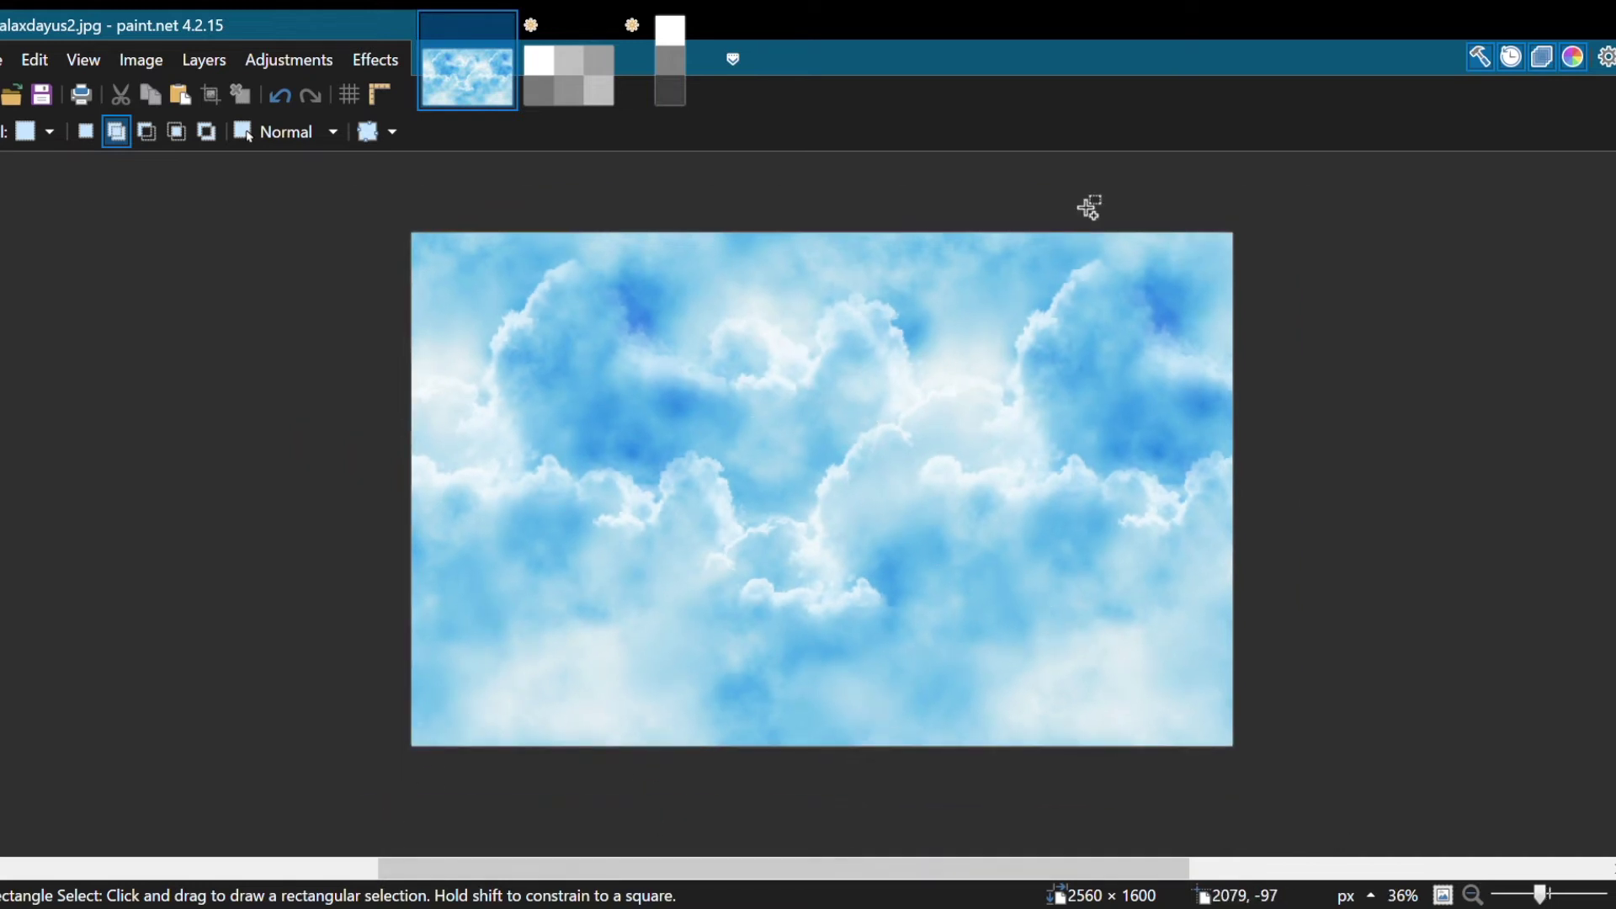
pyautogui.scroll(1, 663, 520)
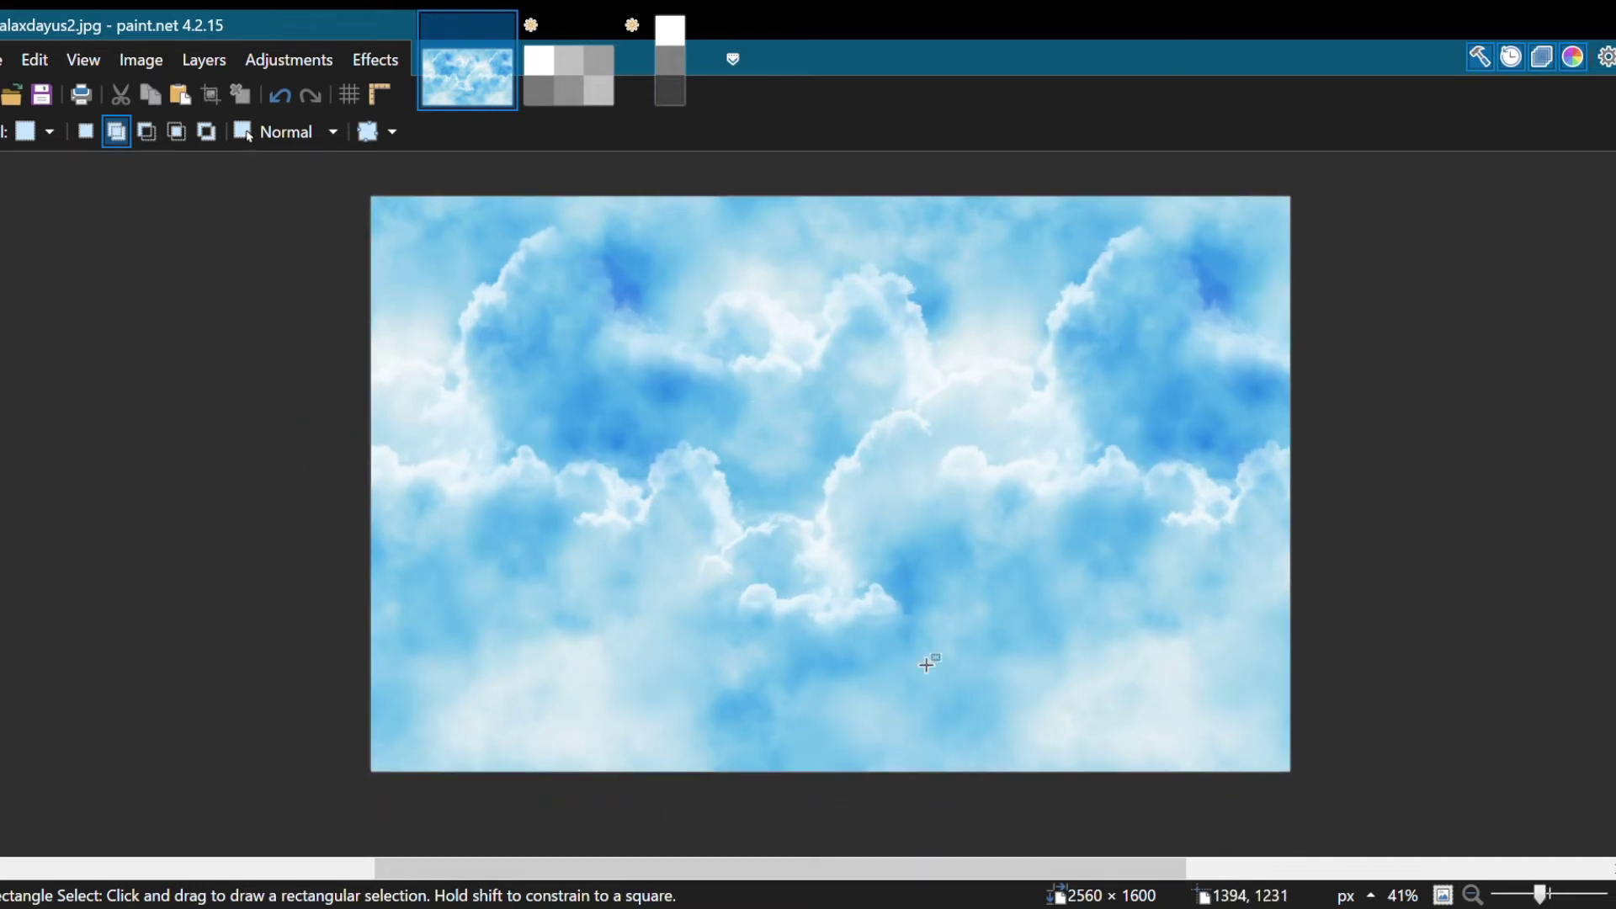
pyautogui.moveTo(856, 179); pyautogui.dragTo(1313, 791)
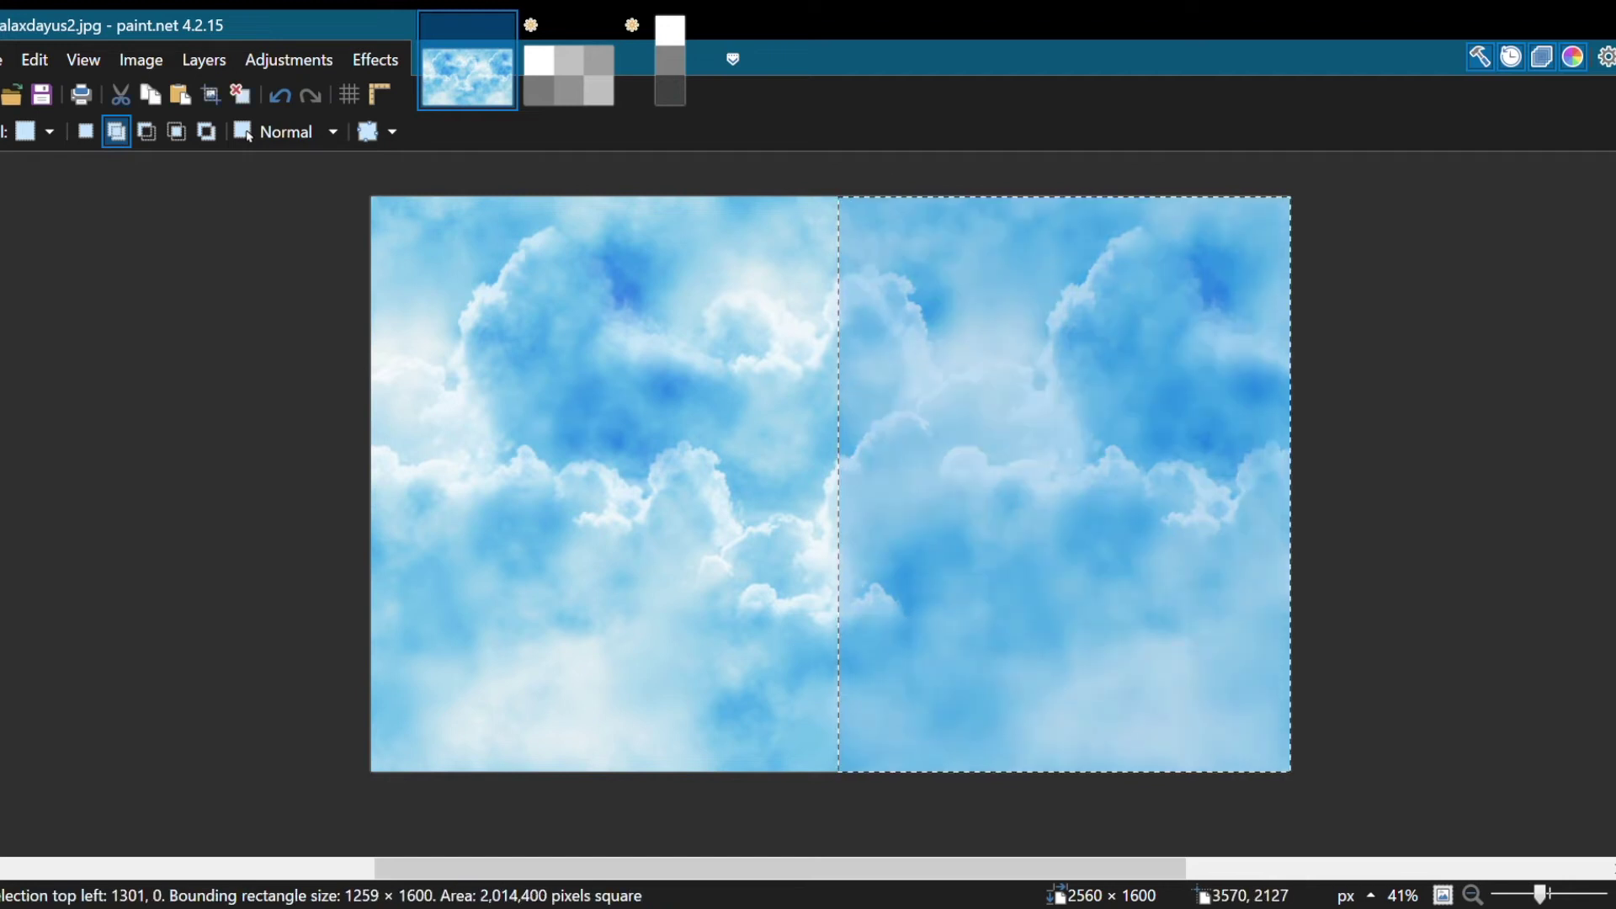
pyautogui.press('Delete')
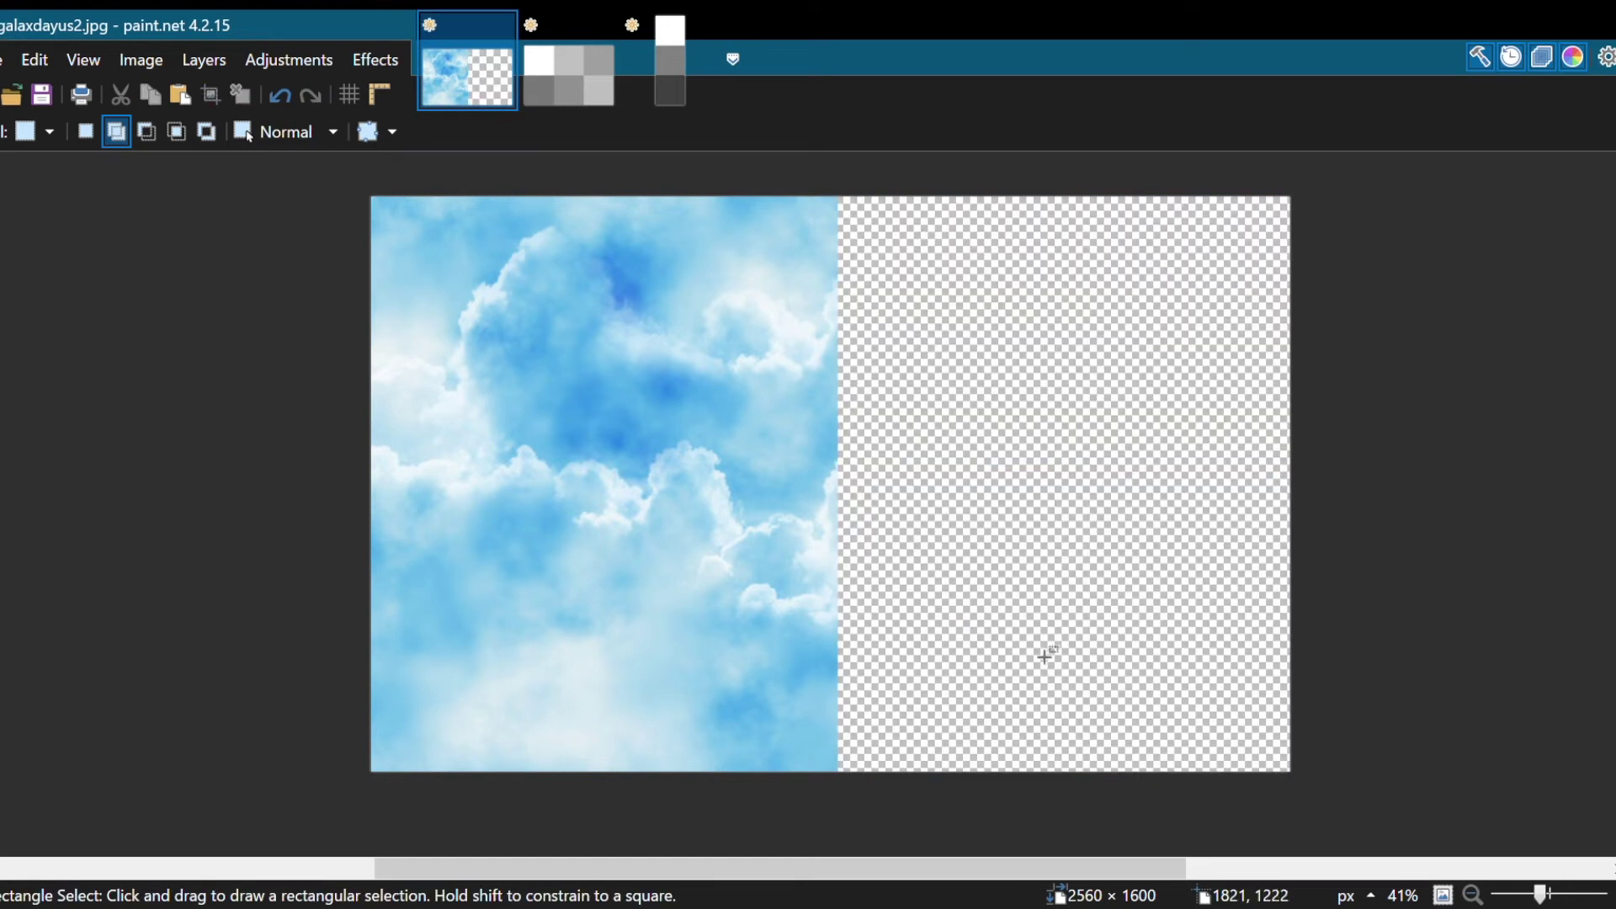
# Step: Try to fill the emptied right half of the cloud image with a mirrored copy of its left half
pyautogui.press('s')
pyautogui.press('s')
pyautogui.press('s')
pyautogui.click(1033, 619)
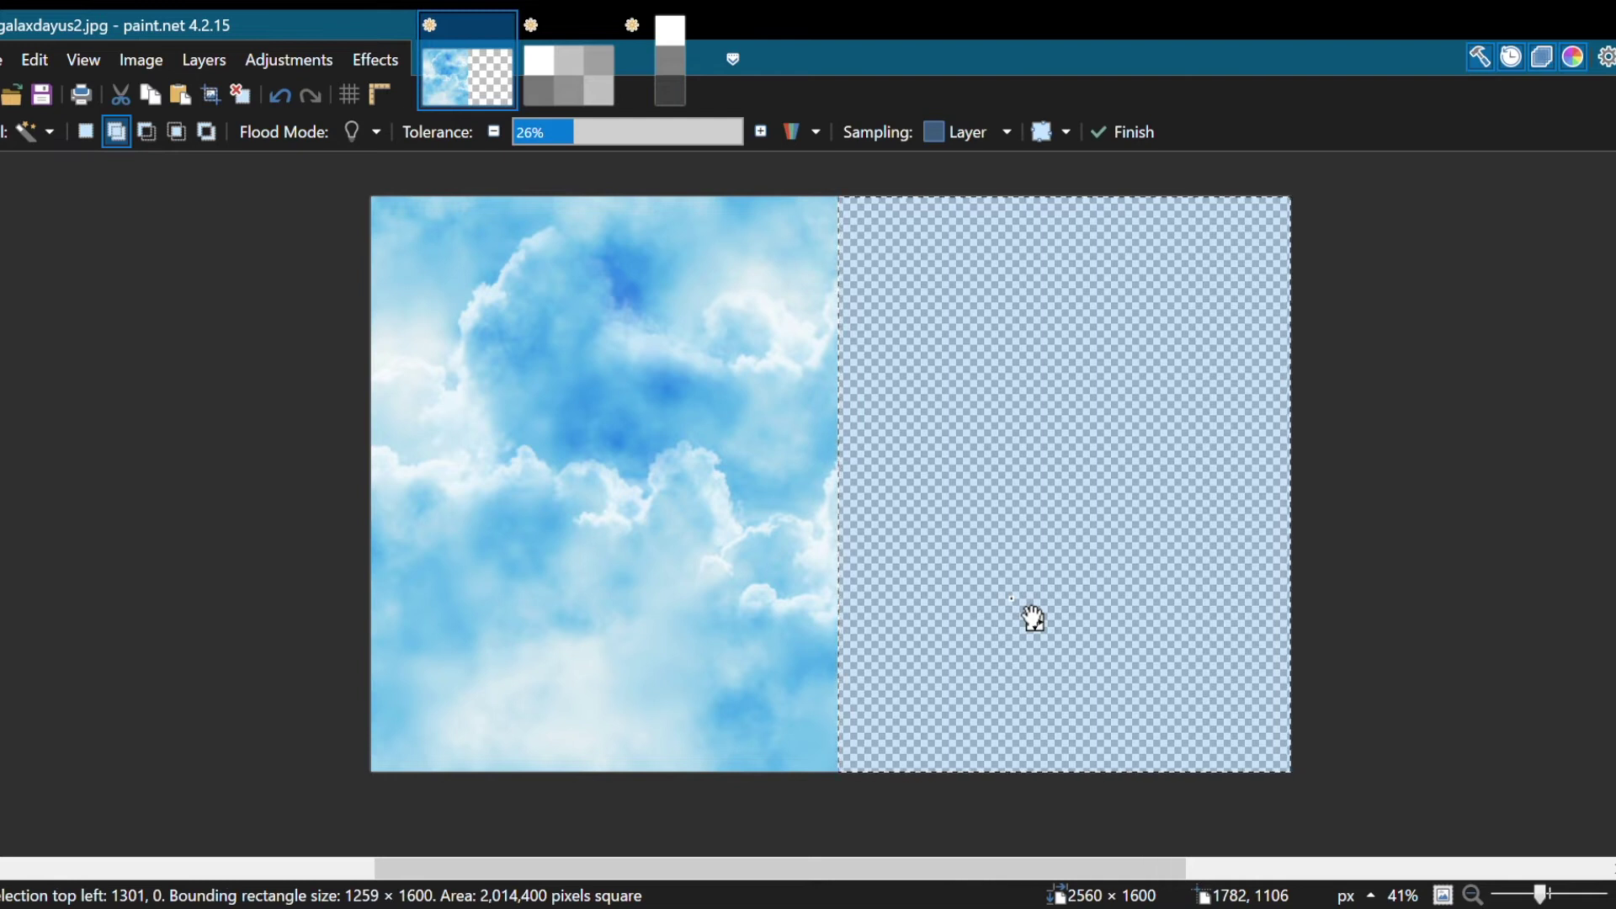
pyautogui.hotkey('ctrl', 'i')
pyautogui.hotkey('ctrl', 'd')
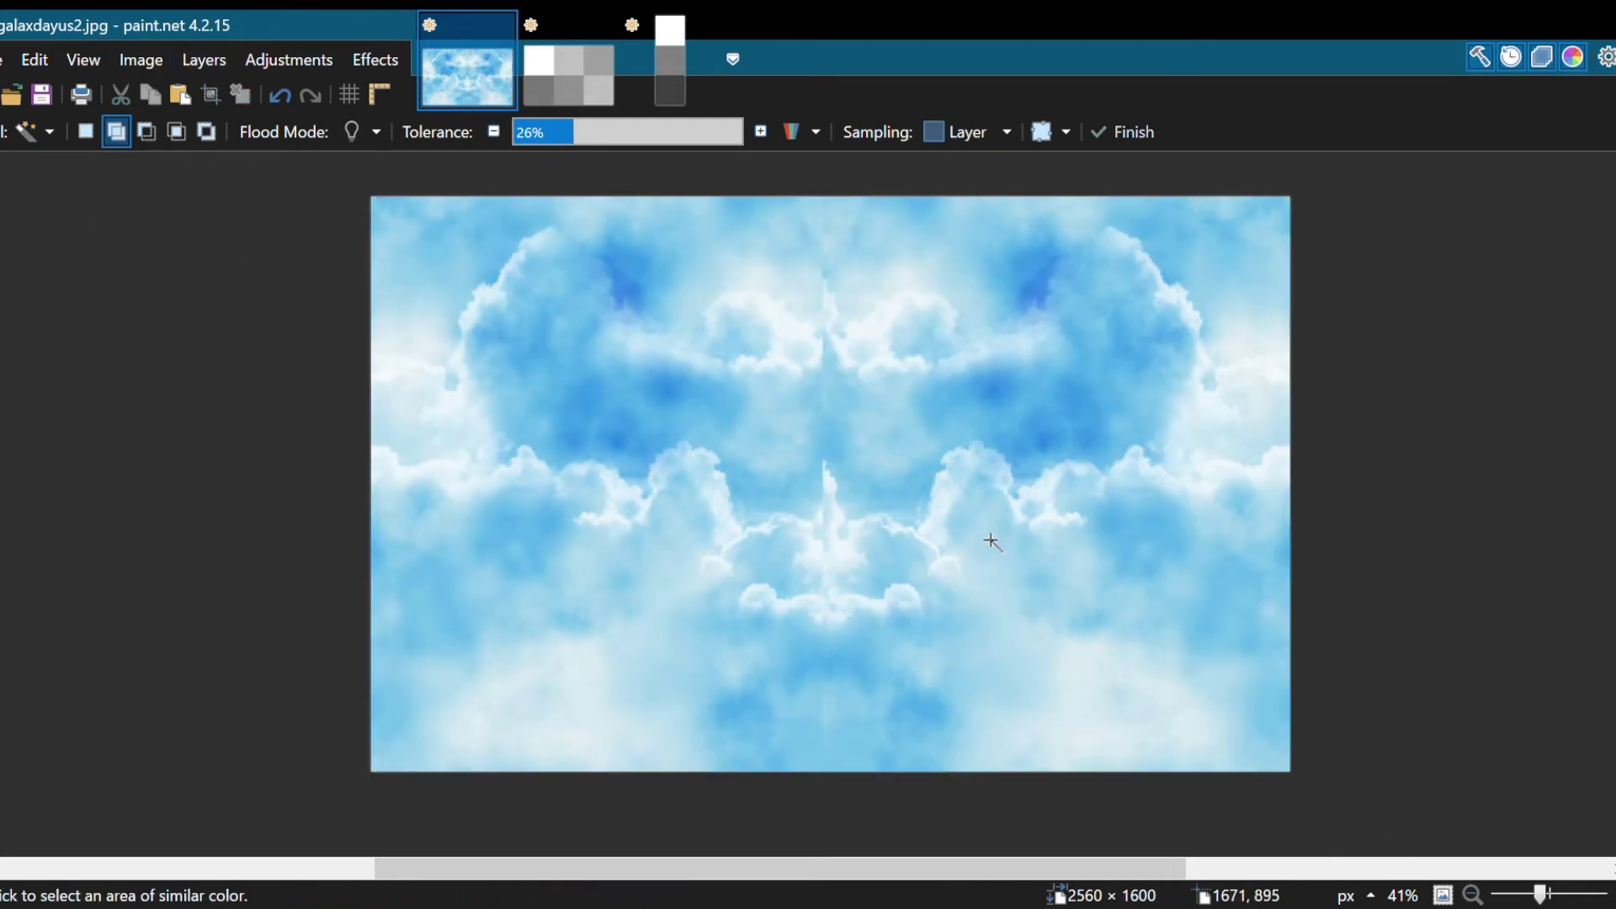
pyautogui.scroll(2, 819, 541)
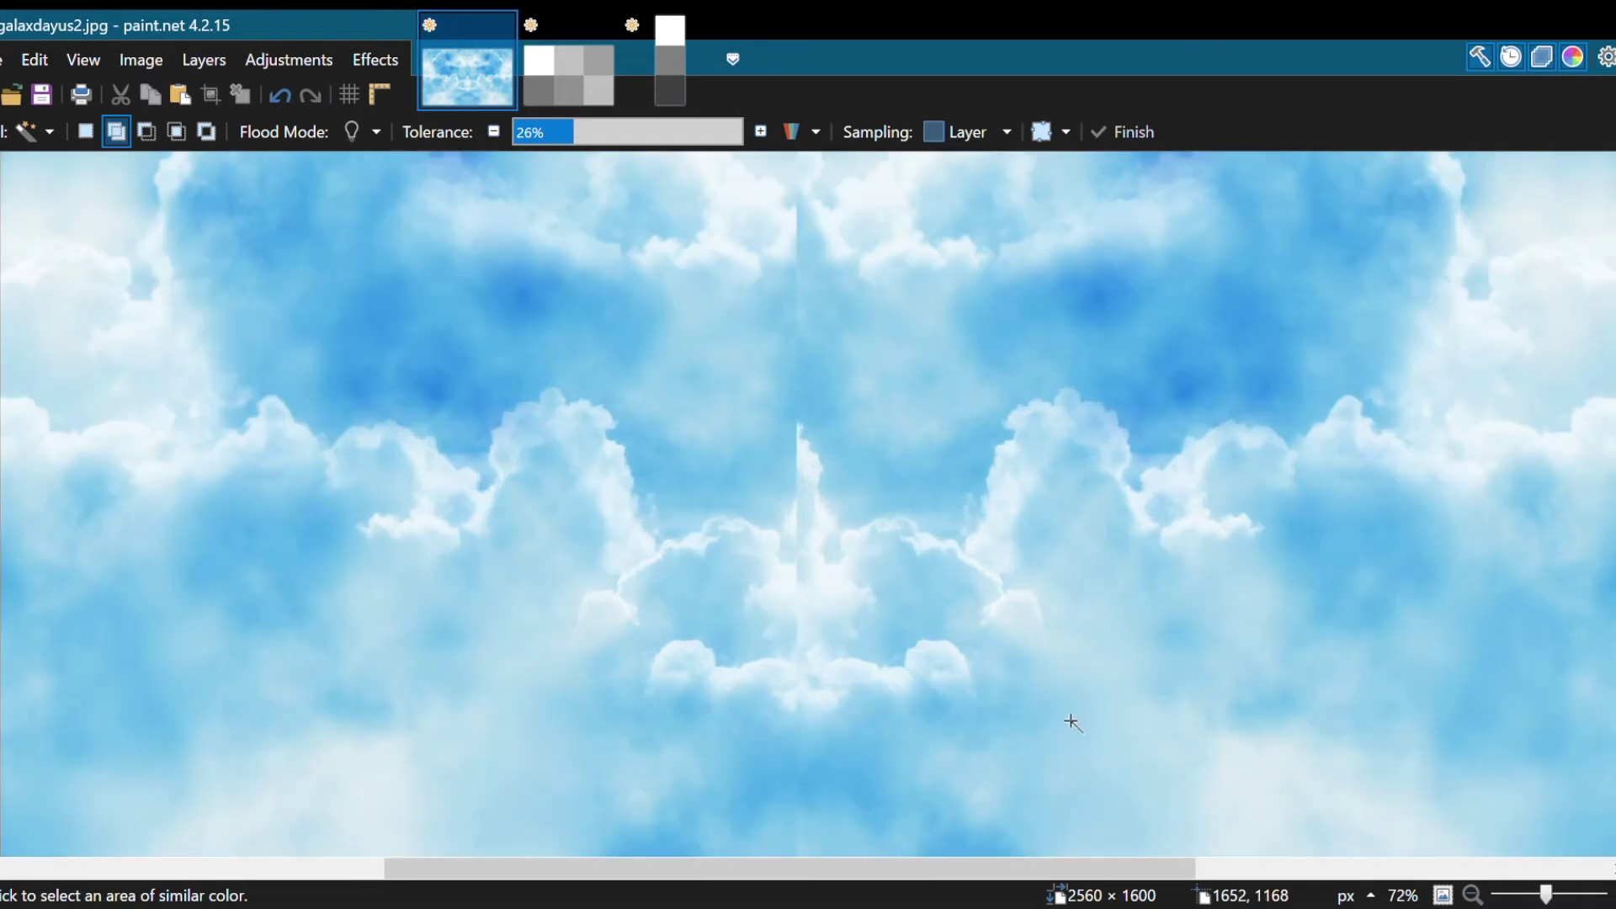
# Step: Examine the center seam of the mirrored cloud image, then undo the mirroring
pyautogui.scroll(-3, 898, 693)
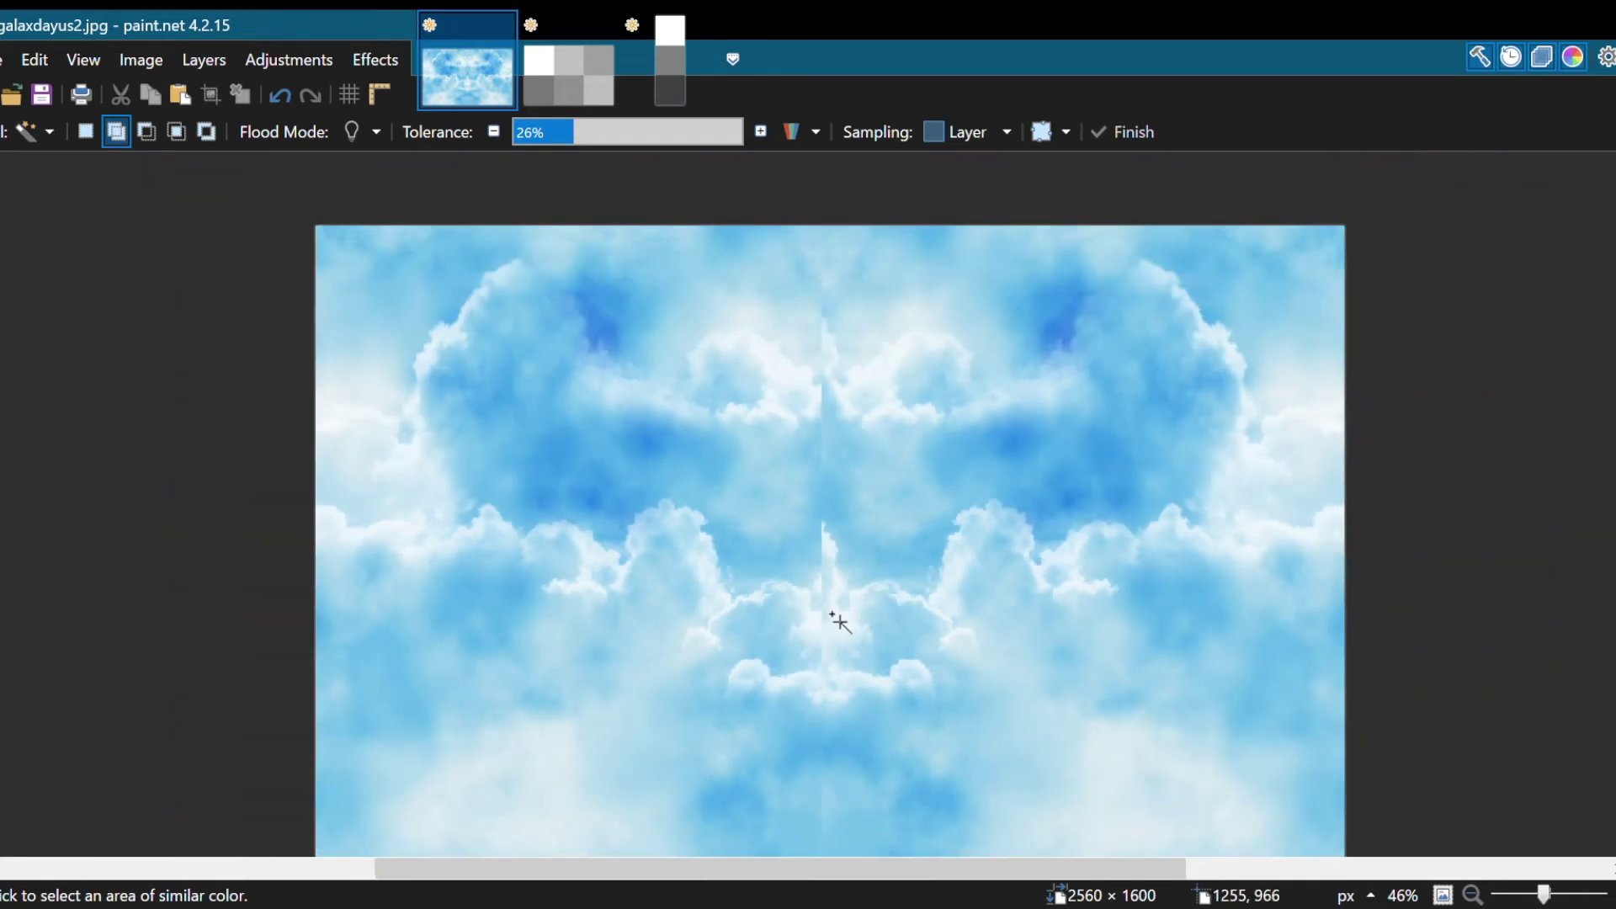
pyautogui.scroll(4, 856, 699)
pyautogui.scroll(5, 857, 699)
pyautogui.scroll(-7, 841, 559)
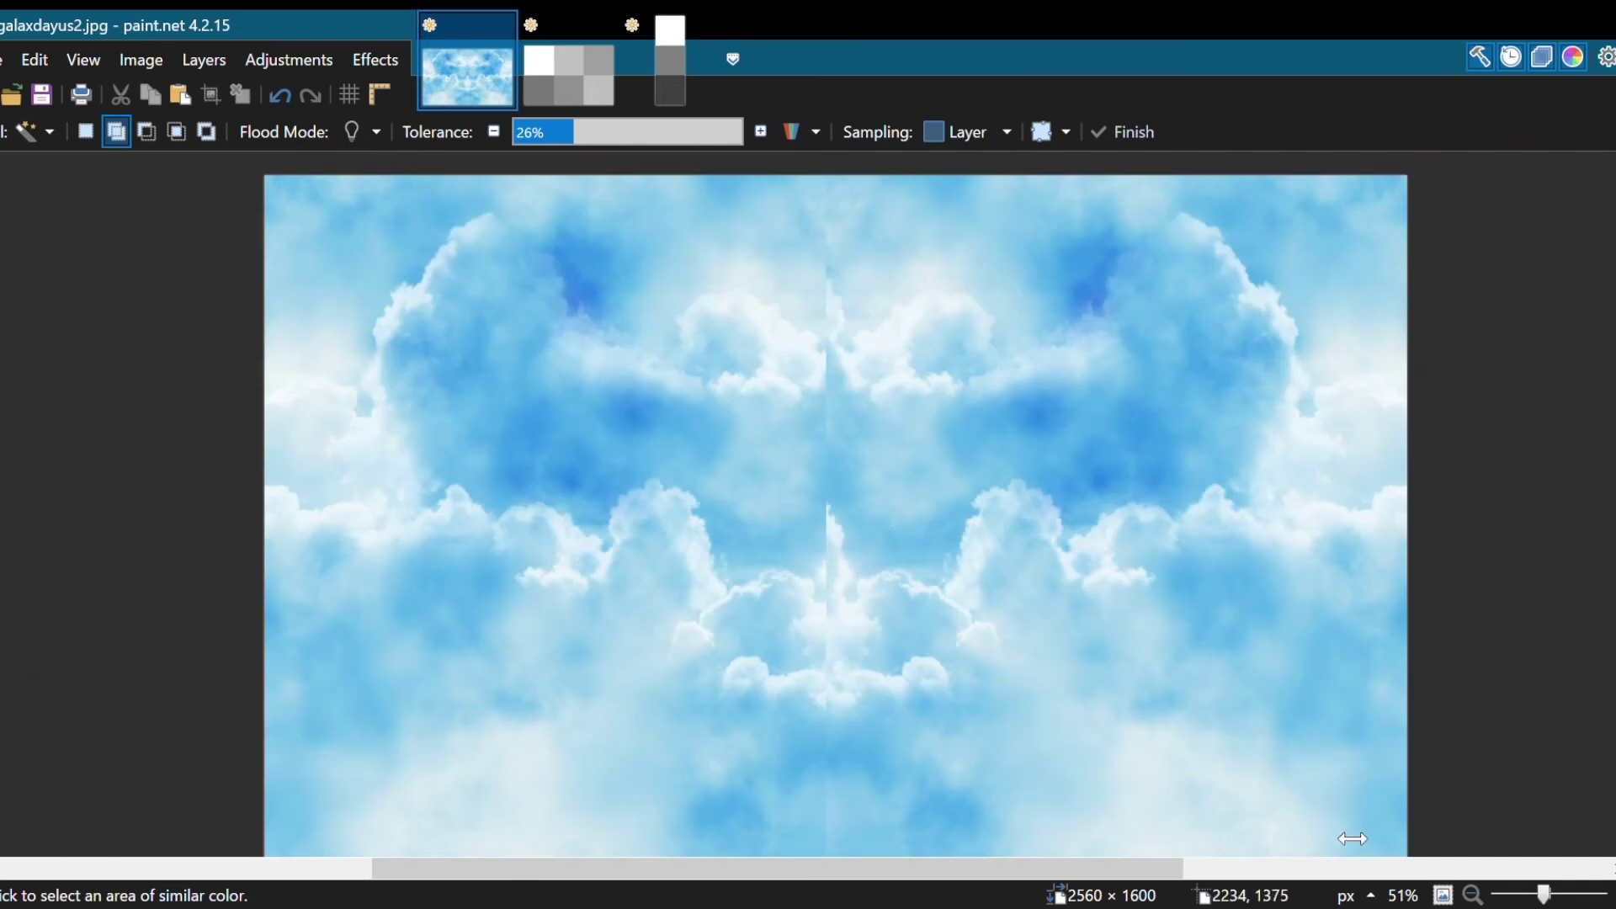
pyautogui.scroll(-1, 793, 410)
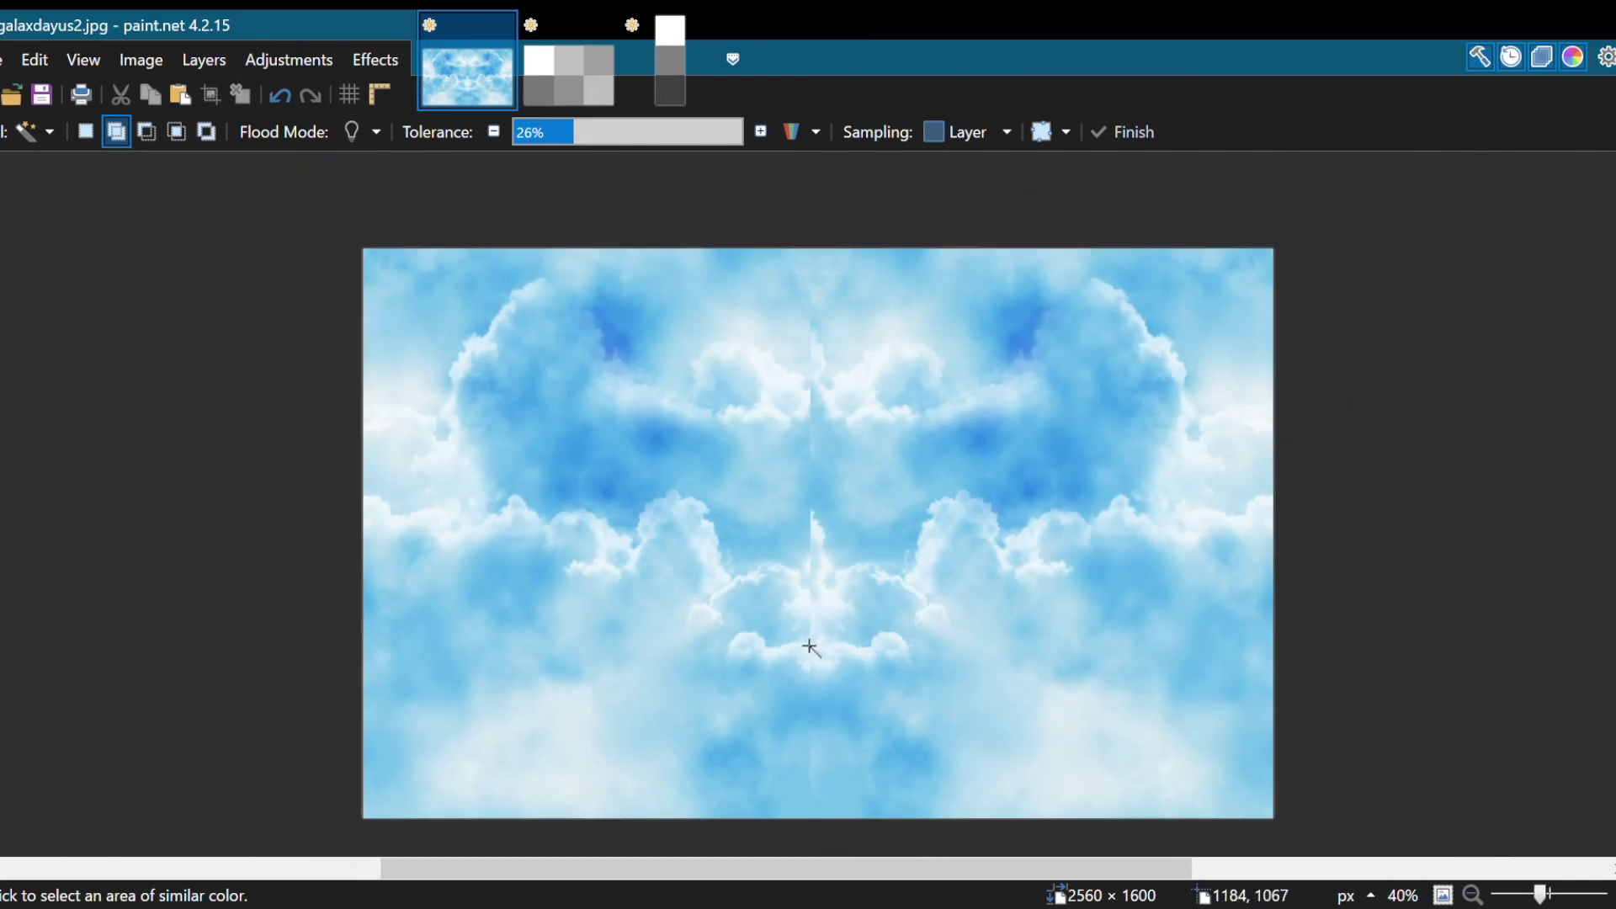
pyautogui.hotkey('ctrl', 'z')
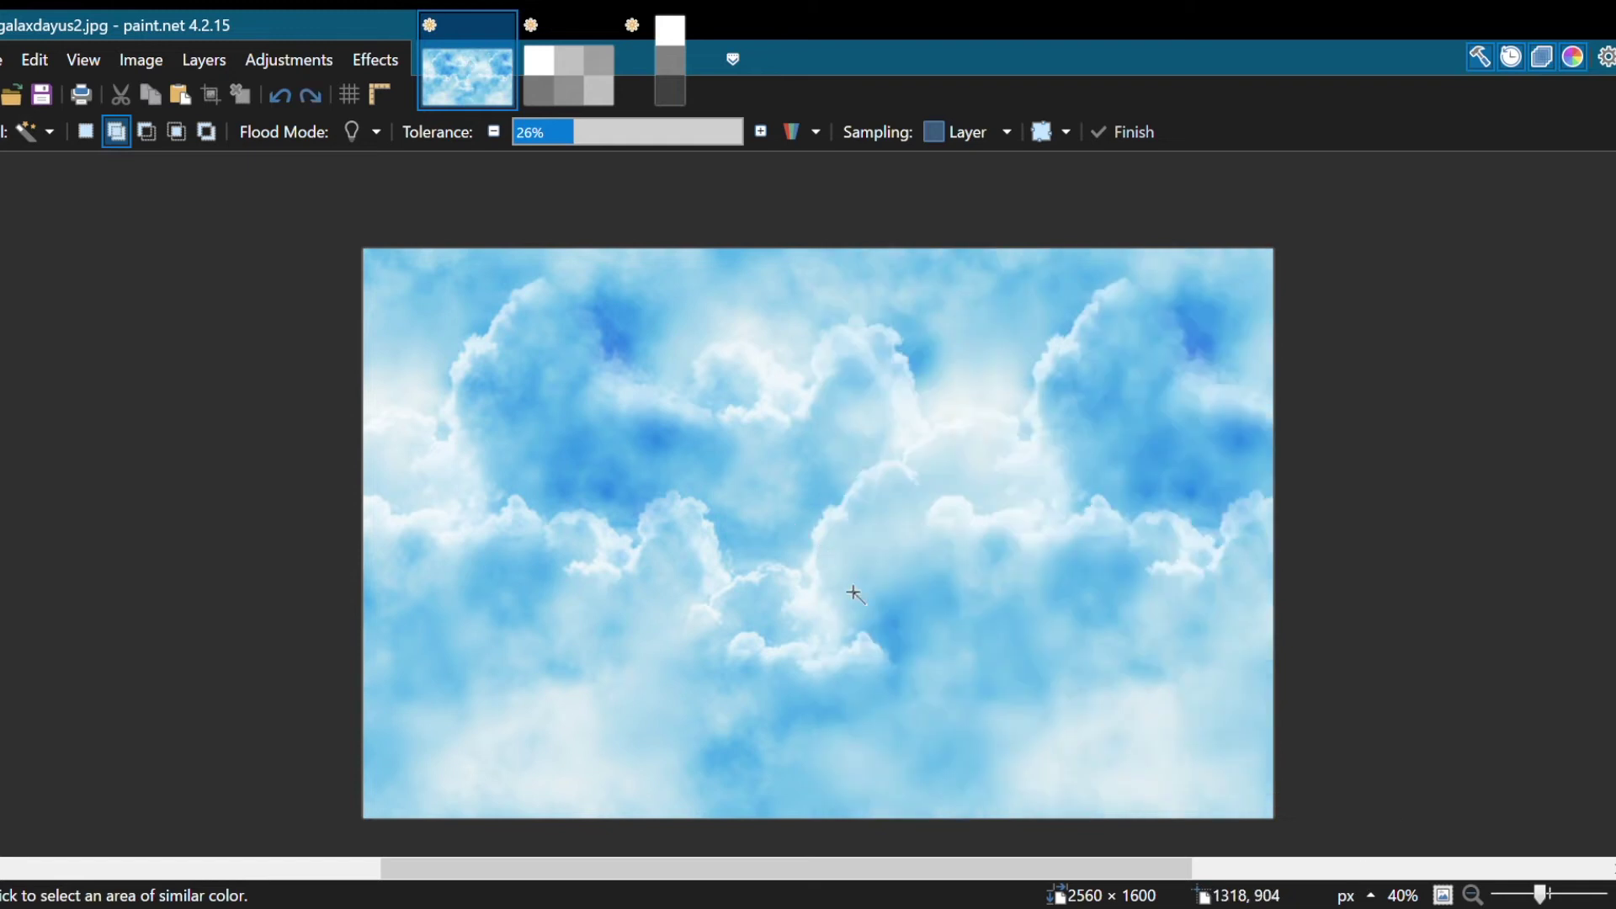
# Step: Open the six galaxdayus2 cube face images
pyautogui.hotkey('ctrl', 'shift', 's')
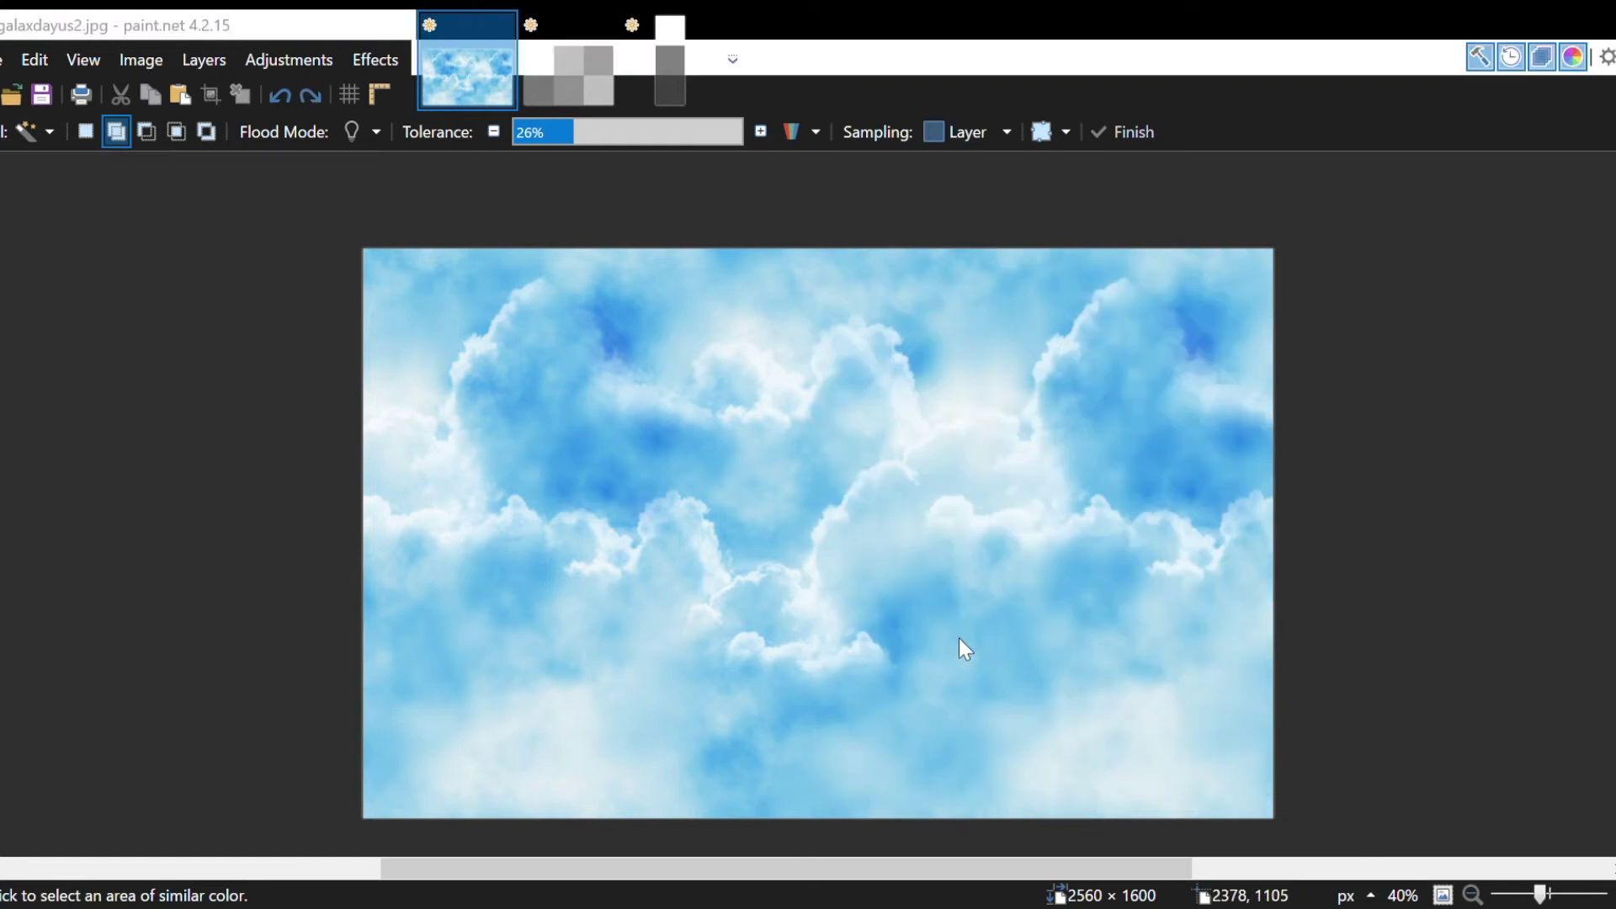
pyautogui.moveTo(1396, 423); pyautogui.dragTo(845, 508)
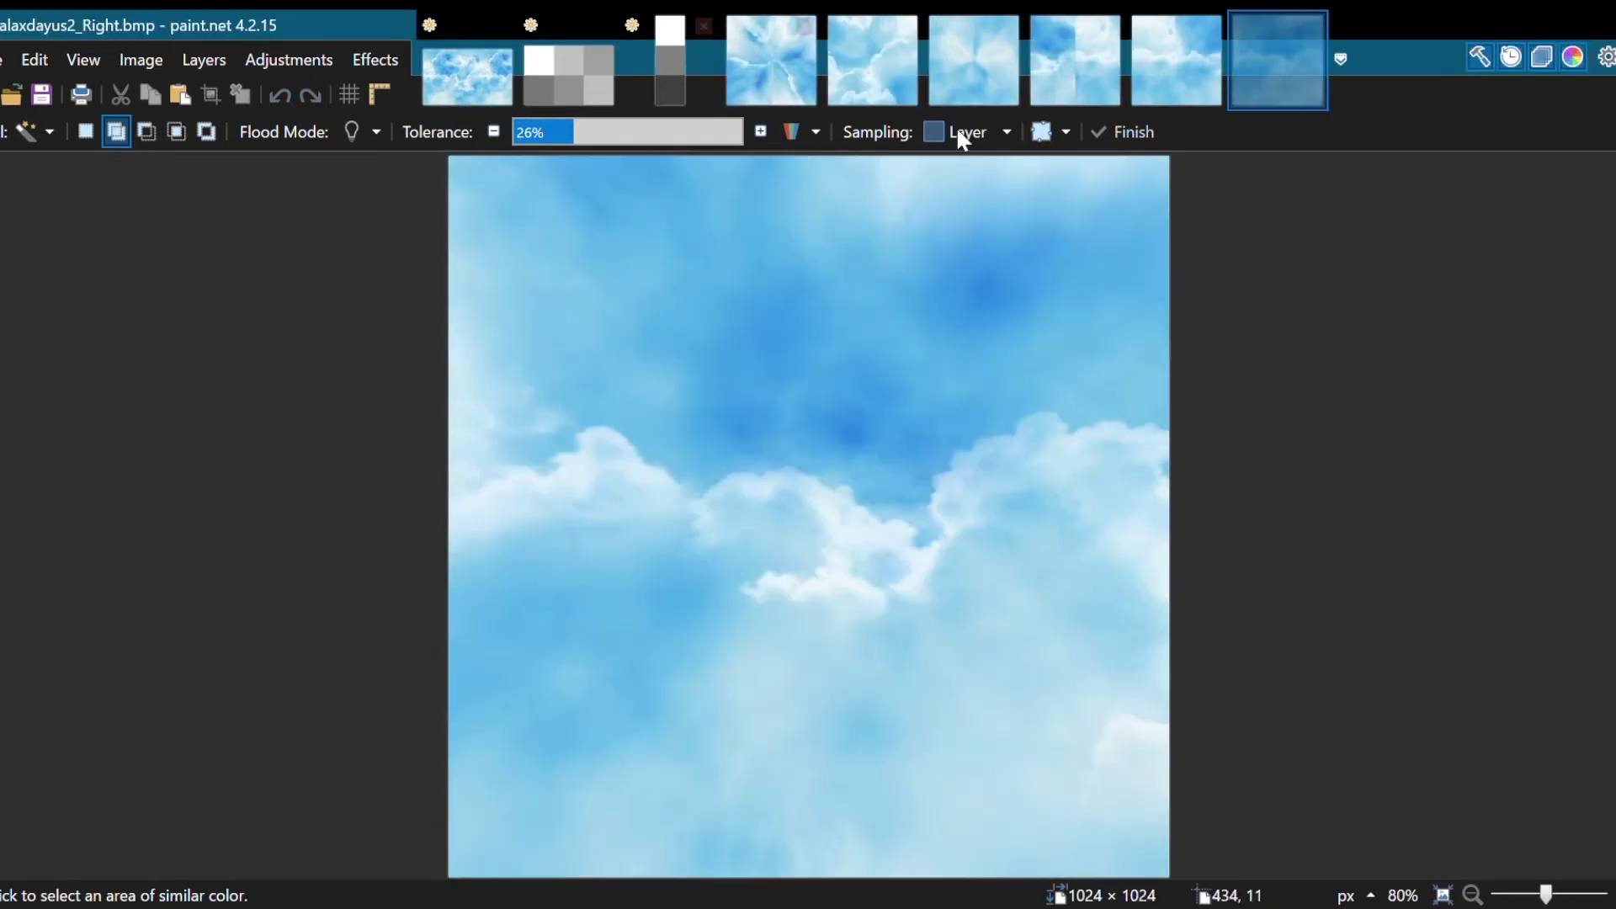
# Step: Copy the Back face into the blank 3072 × 2048 skybox layout and align it with the upper-right tile at 2048, 0
pyautogui.click(857, 77)
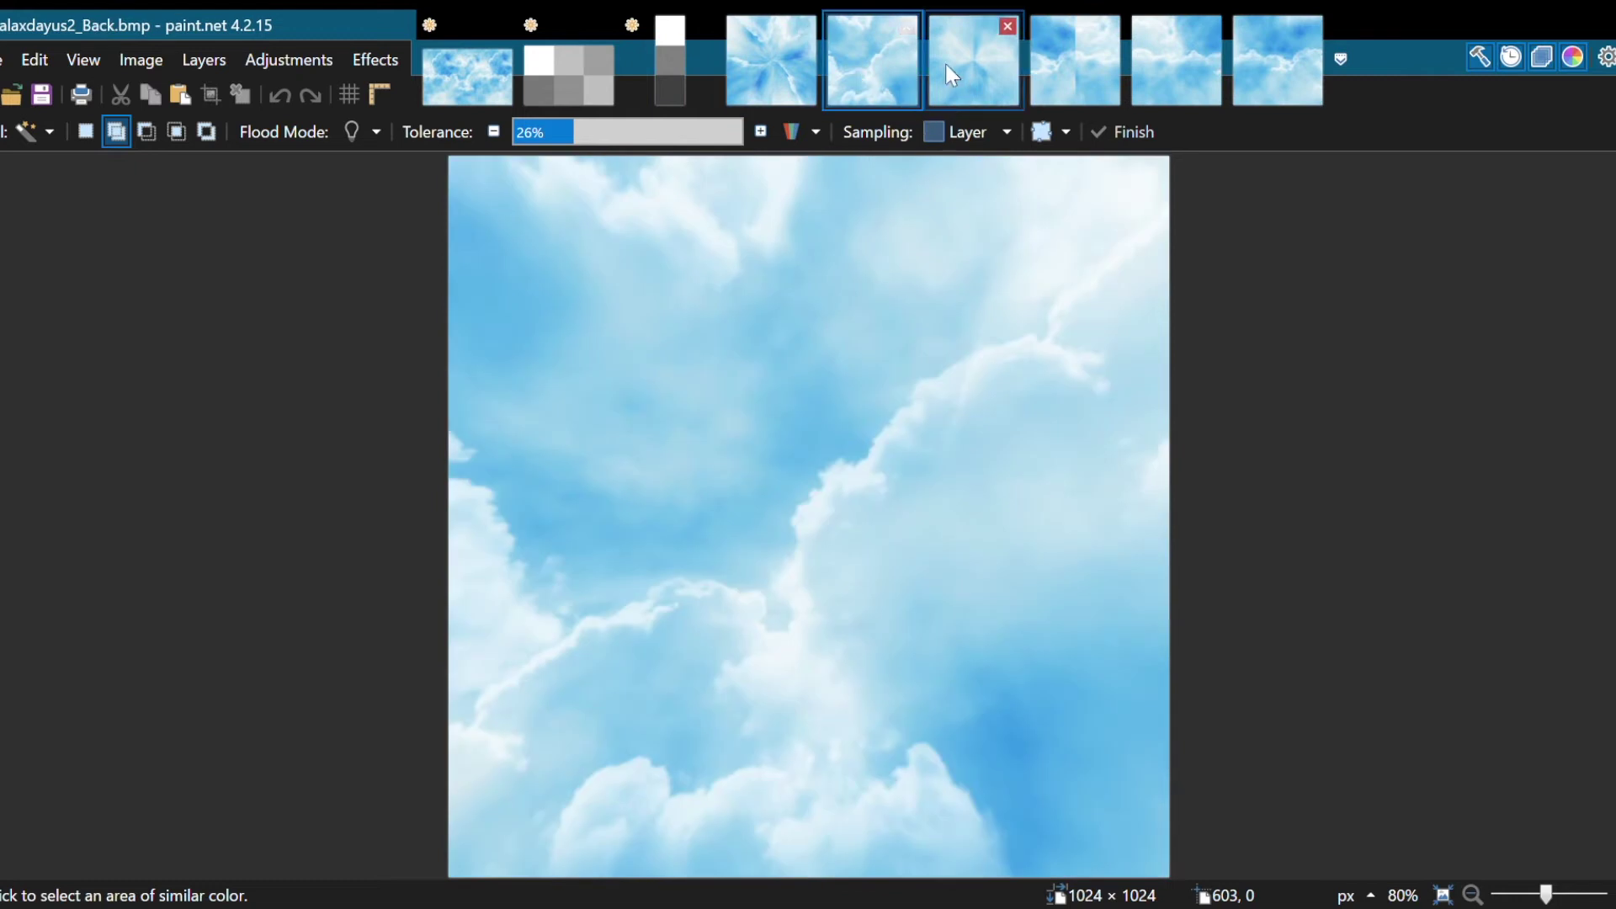
pyautogui.click(569, 67)
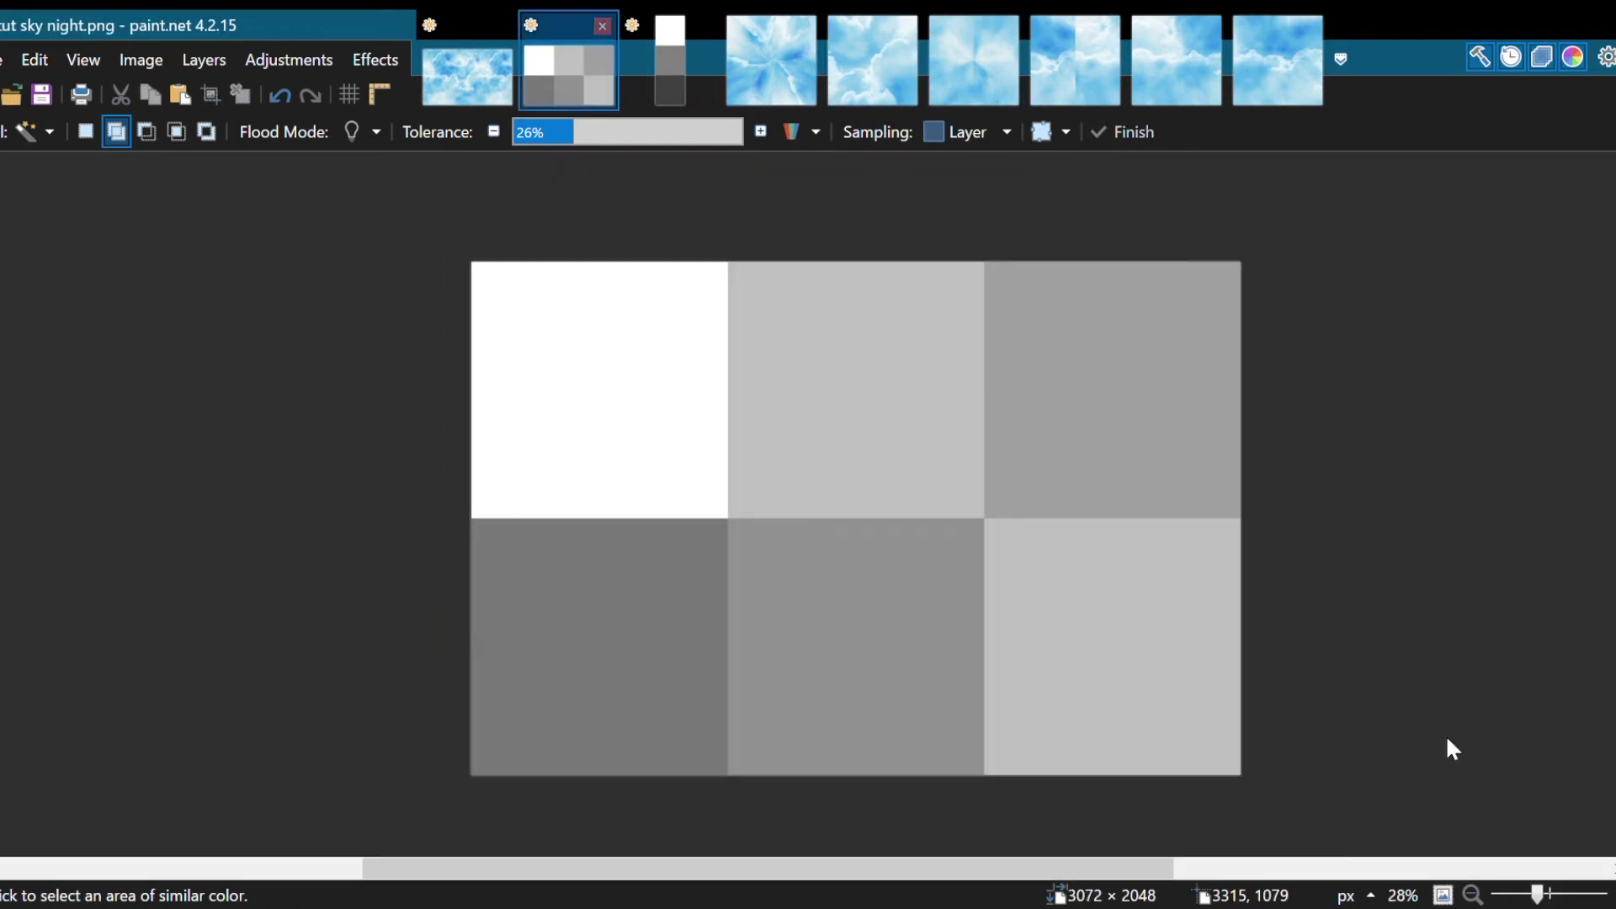
pyautogui.hotkey('ctrl', 'v')
pyautogui.moveTo(613, 451); pyautogui.dragTo(1114, 442)
pyautogui.scroll(10, 1021, 505)
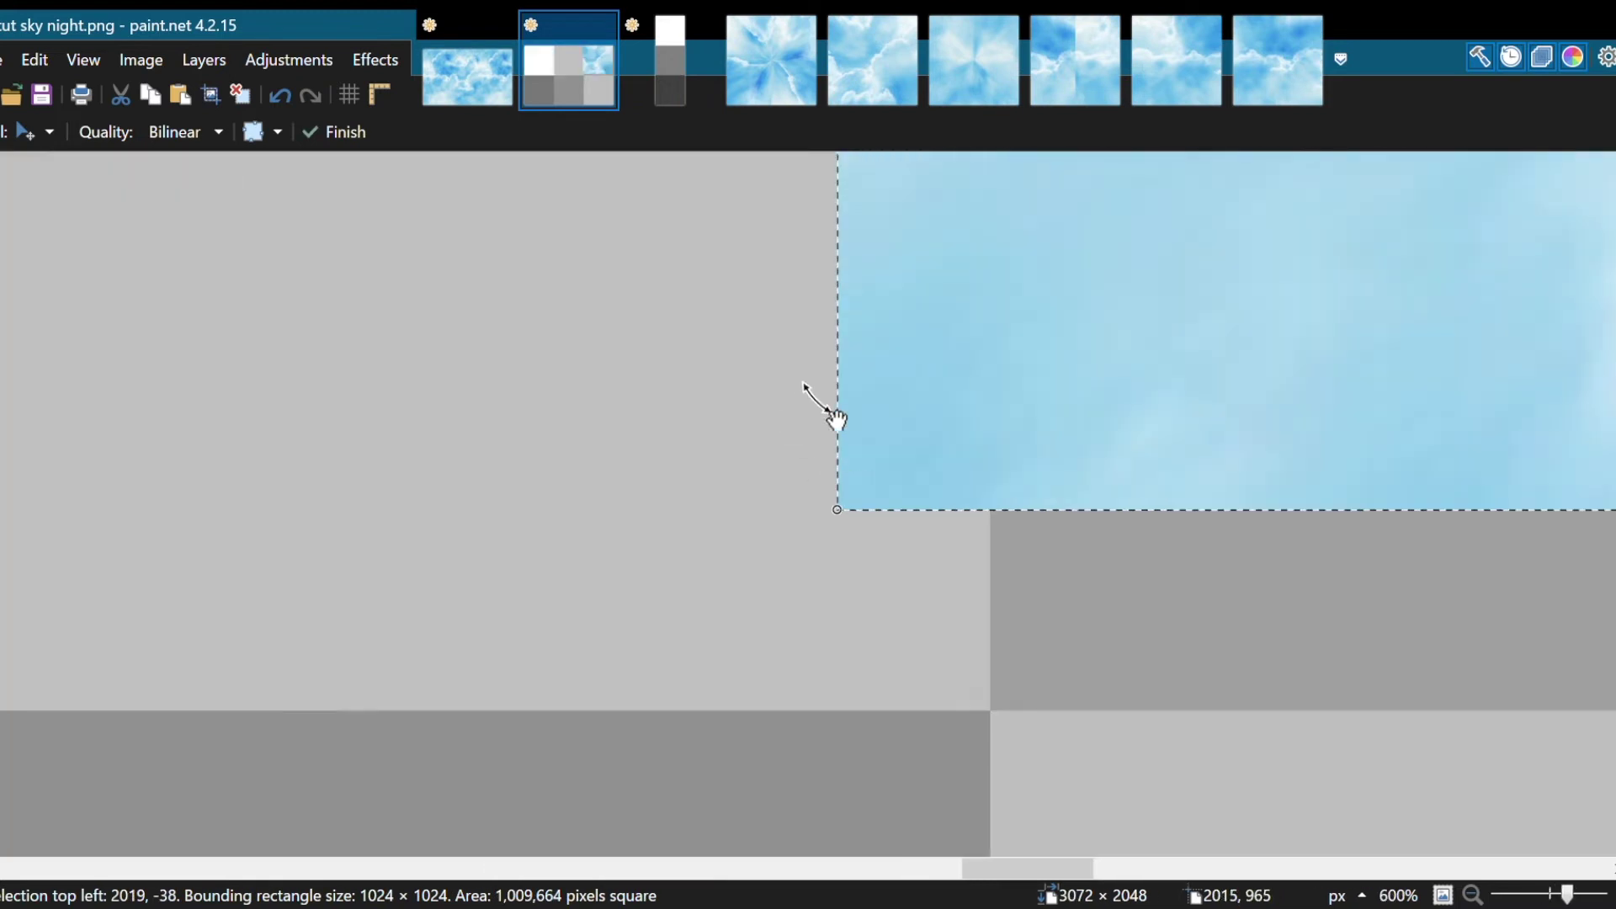
pyautogui.moveTo(1036, 548); pyautogui.dragTo(1071, 721)
pyautogui.scroll(4, 1035, 741)
pyautogui.scroll(4, 1032, 810)
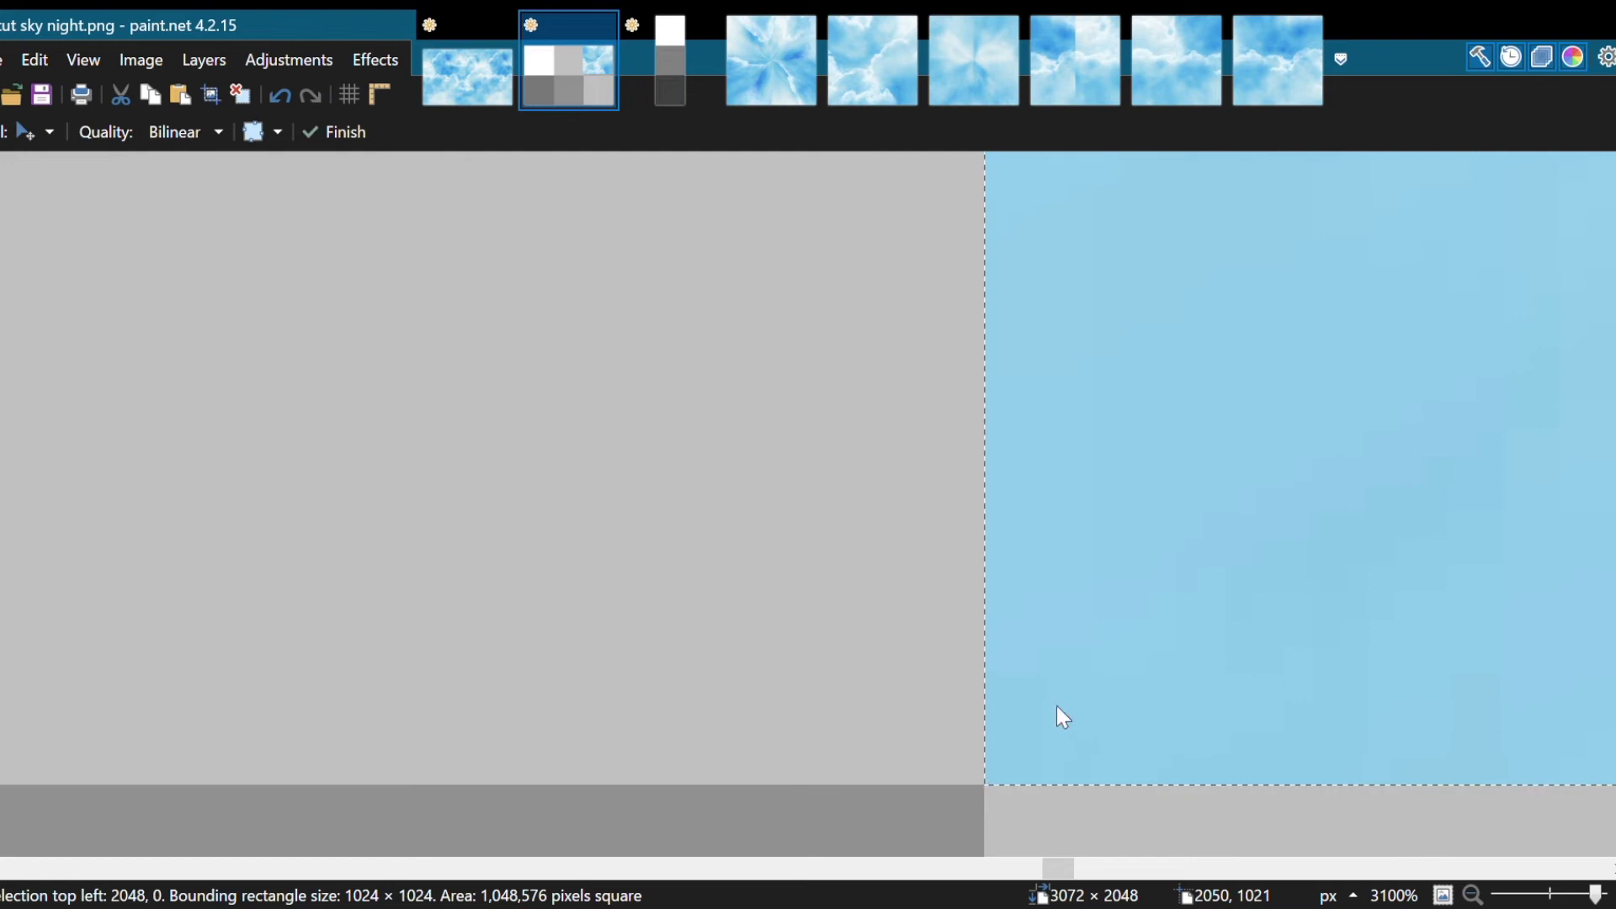
pyautogui.hotkey('ctrl', 'd')
pyautogui.hotkey('ctrl', 'b')
pyautogui.scroll(-1, 984, 679)
# Step: Copy the galaxdayus2 Left face into the 3072 × 2048 skybox layout and align it with the lower-left tile at 0, 1024
pyautogui.click(894, 96)
pyautogui.click(988, 69)
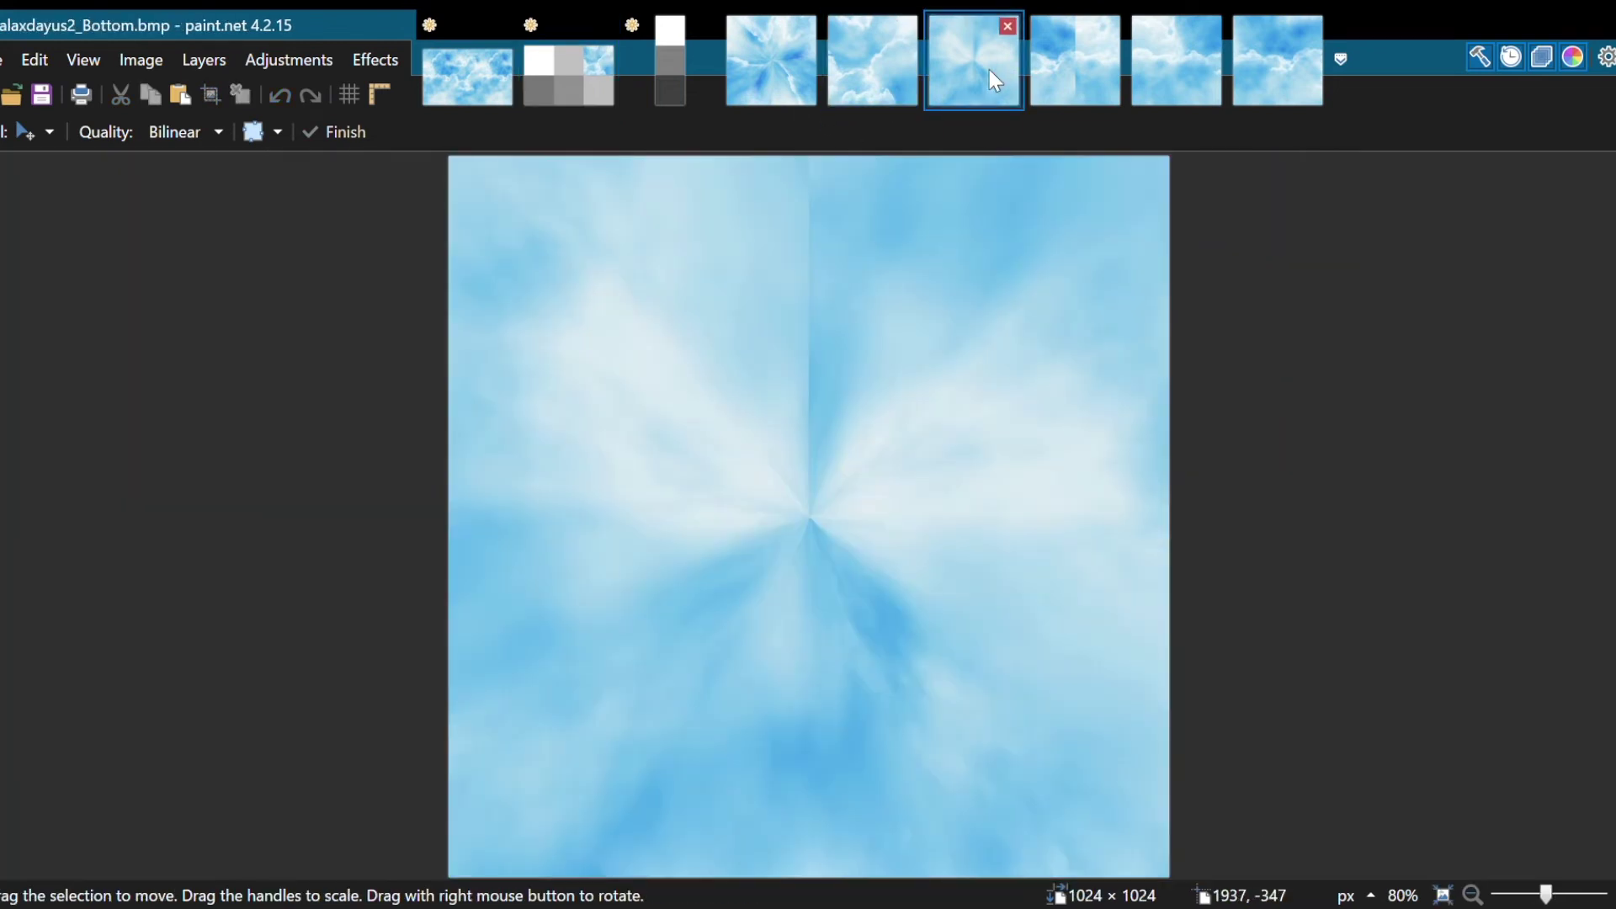
pyautogui.click(1073, 81)
pyautogui.click(1183, 73)
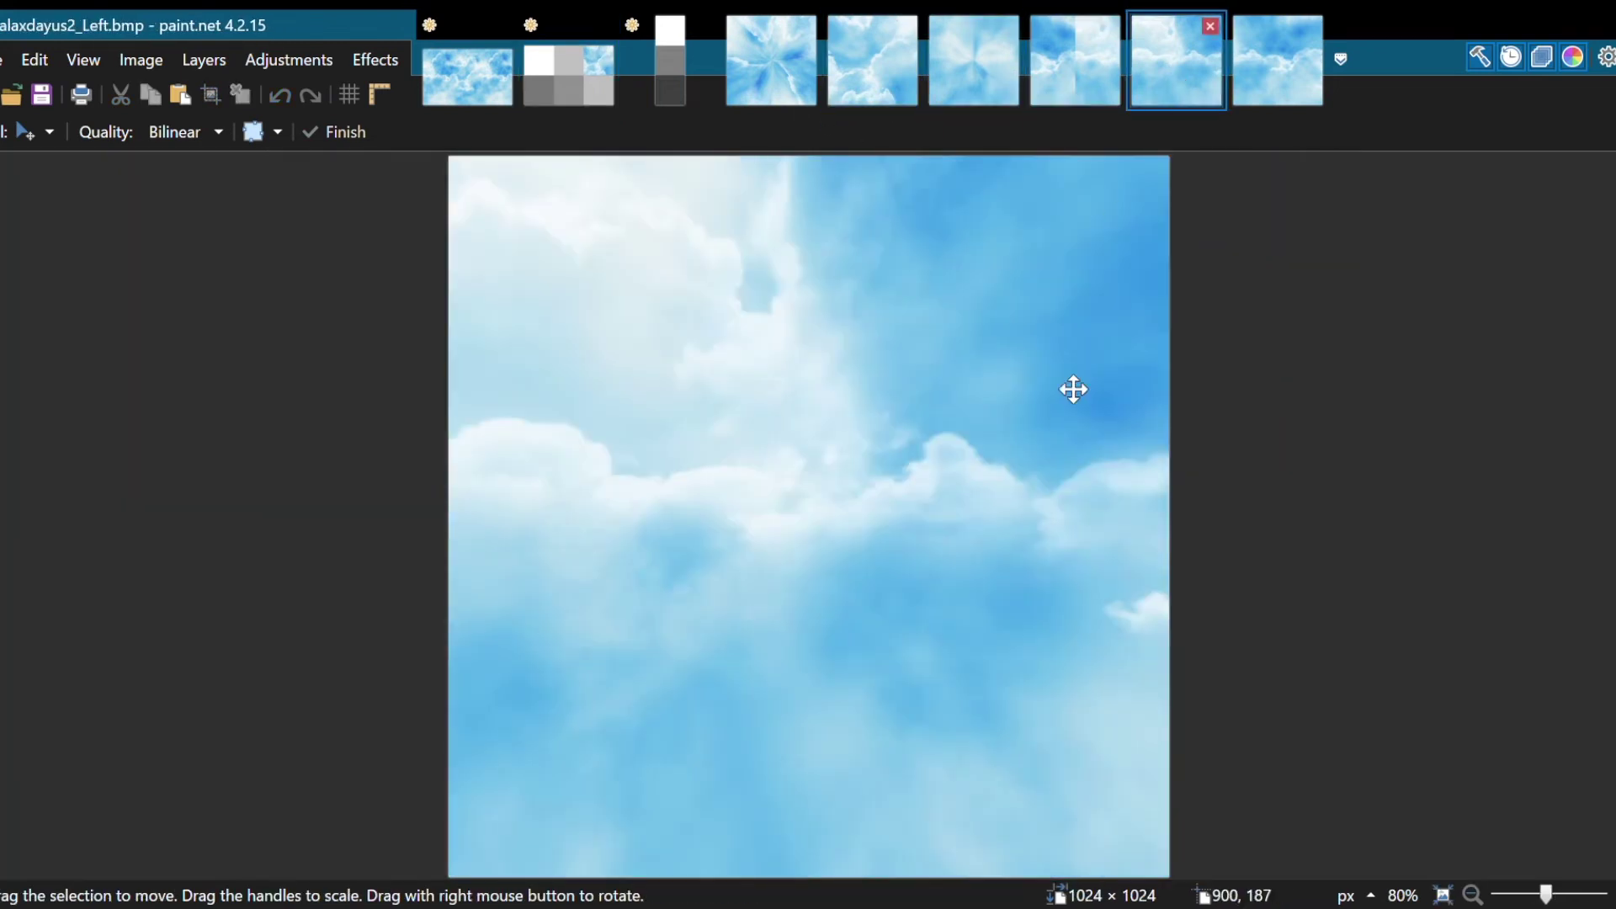
pyautogui.hotkey('ctrl', 'a')
pyautogui.hotkey('ctrl', 'c')
pyautogui.click(570, 61)
pyautogui.hotkey('ctrl', 'v')
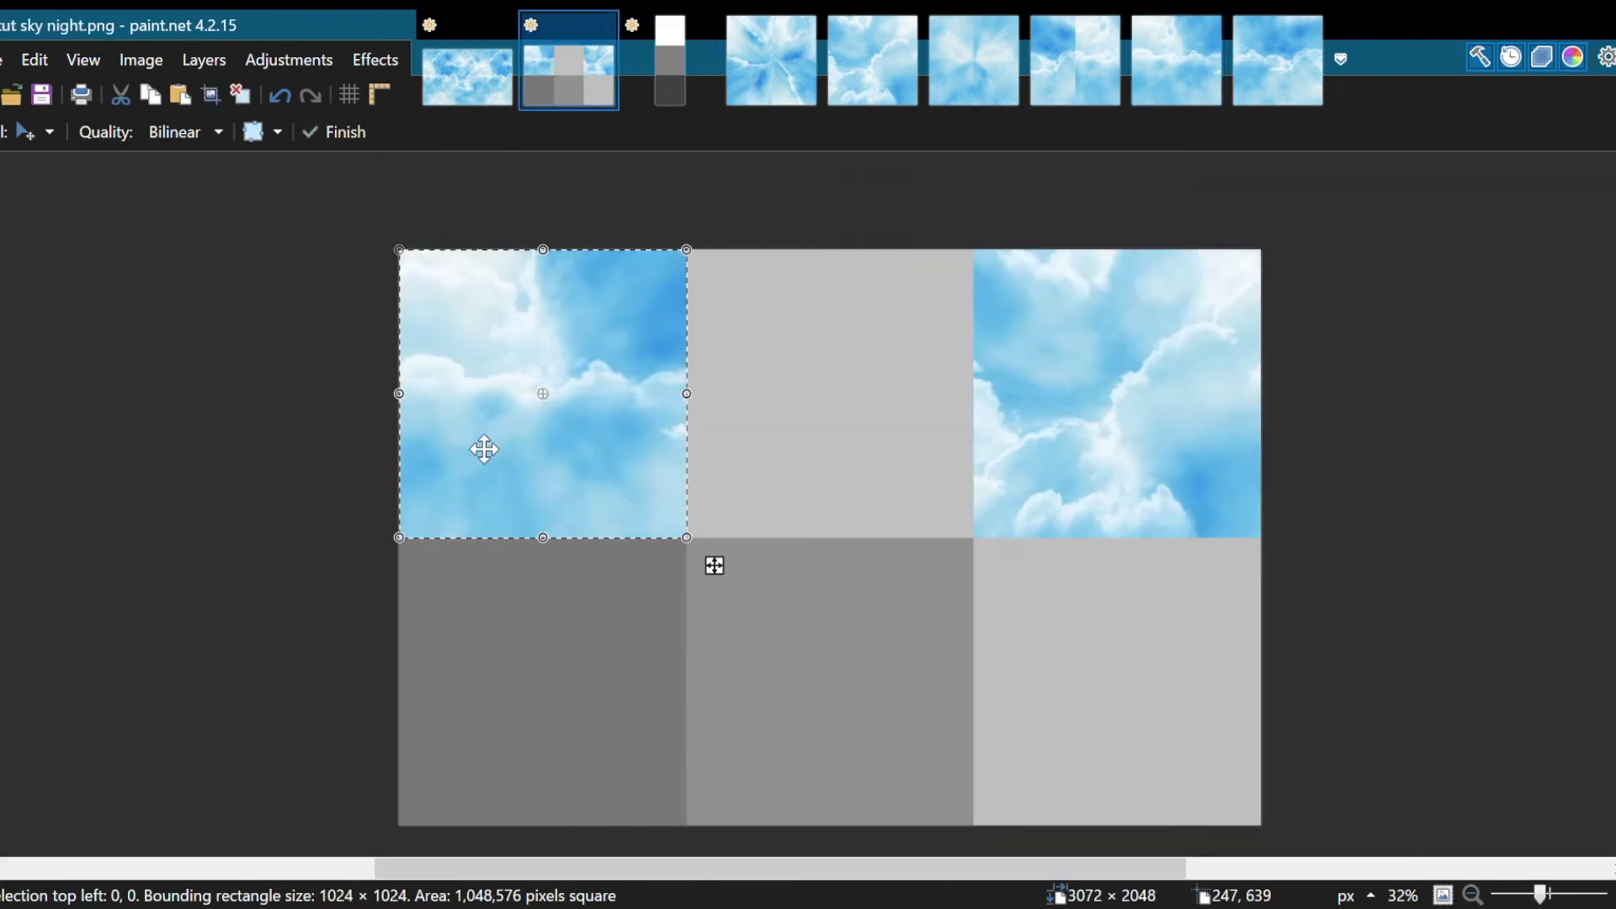
pyautogui.moveTo(484, 449); pyautogui.dragTo(545, 696)
pyautogui.scroll(2, 745, 505)
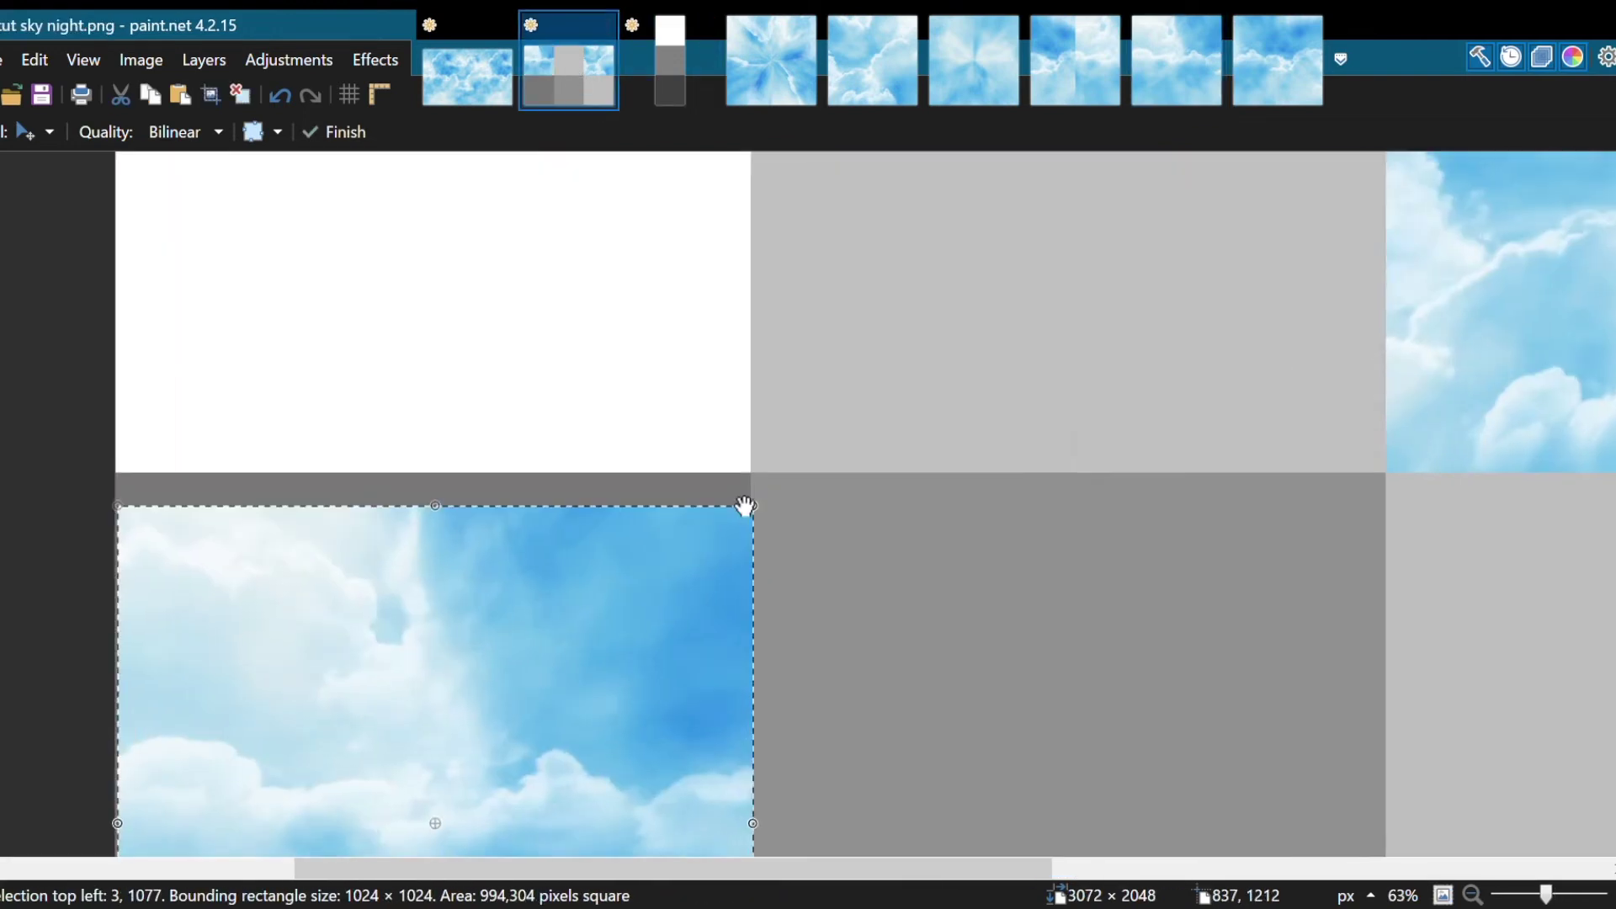
pyautogui.scroll(10, 745, 505)
pyautogui.moveTo(800, 846); pyautogui.dragTo(760, 439)
pyautogui.scroll(9, 829, 488)
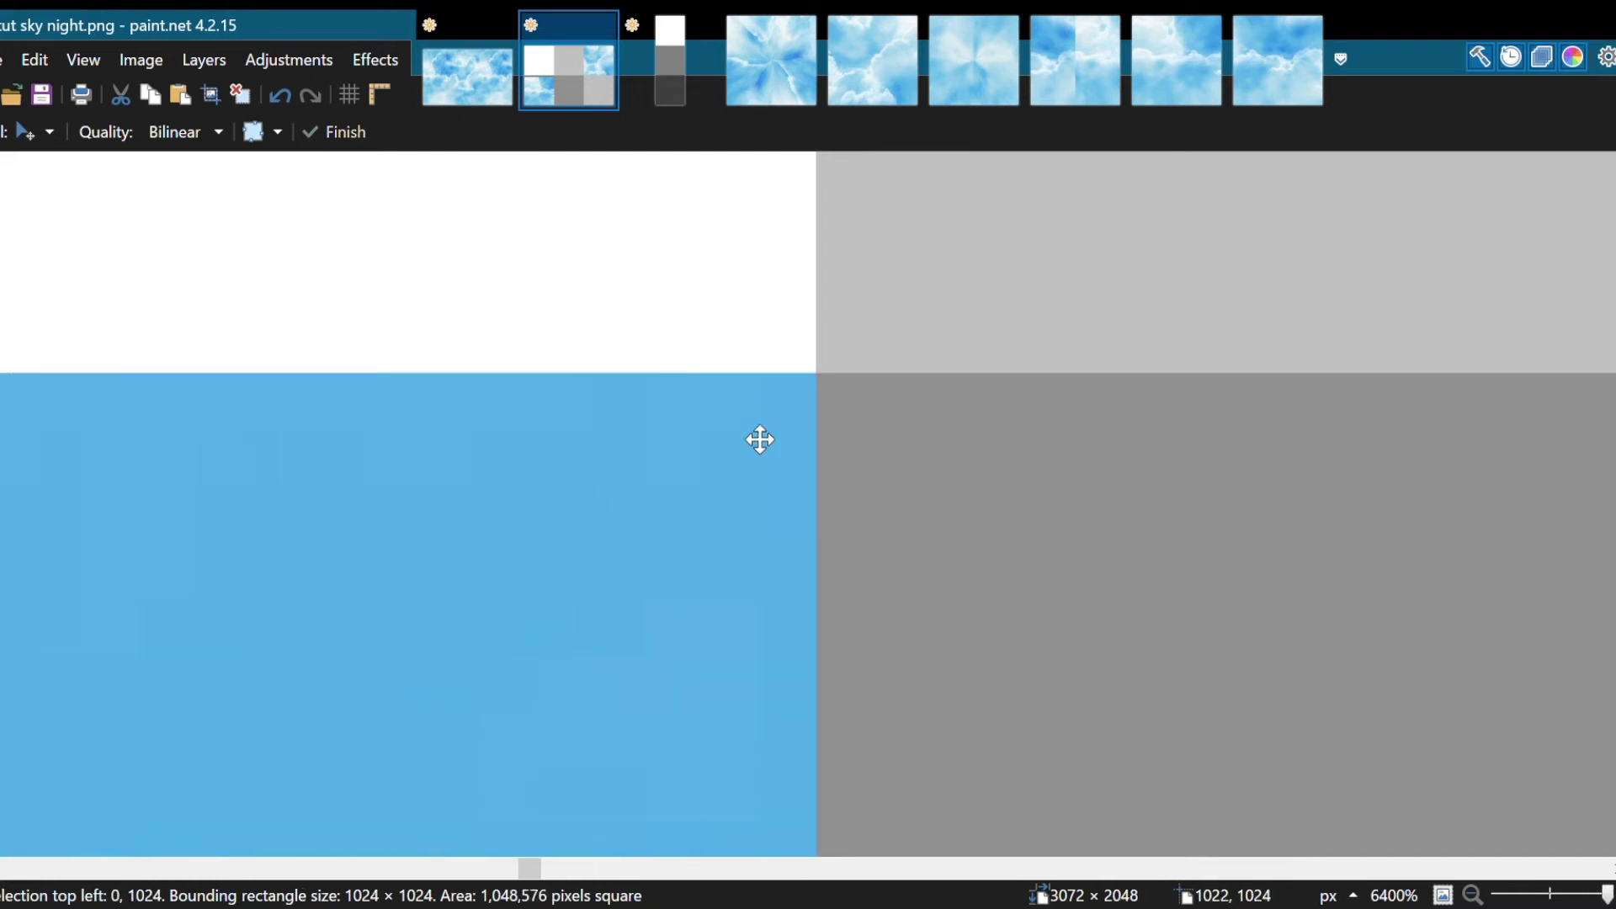
pyautogui.scroll(-15, 760, 508)
# Step: Copy the galaxdayus2 Right face into the skybox layout and align it with the lower-right tile at 2048, 1024
pyautogui.click(1277, 59)
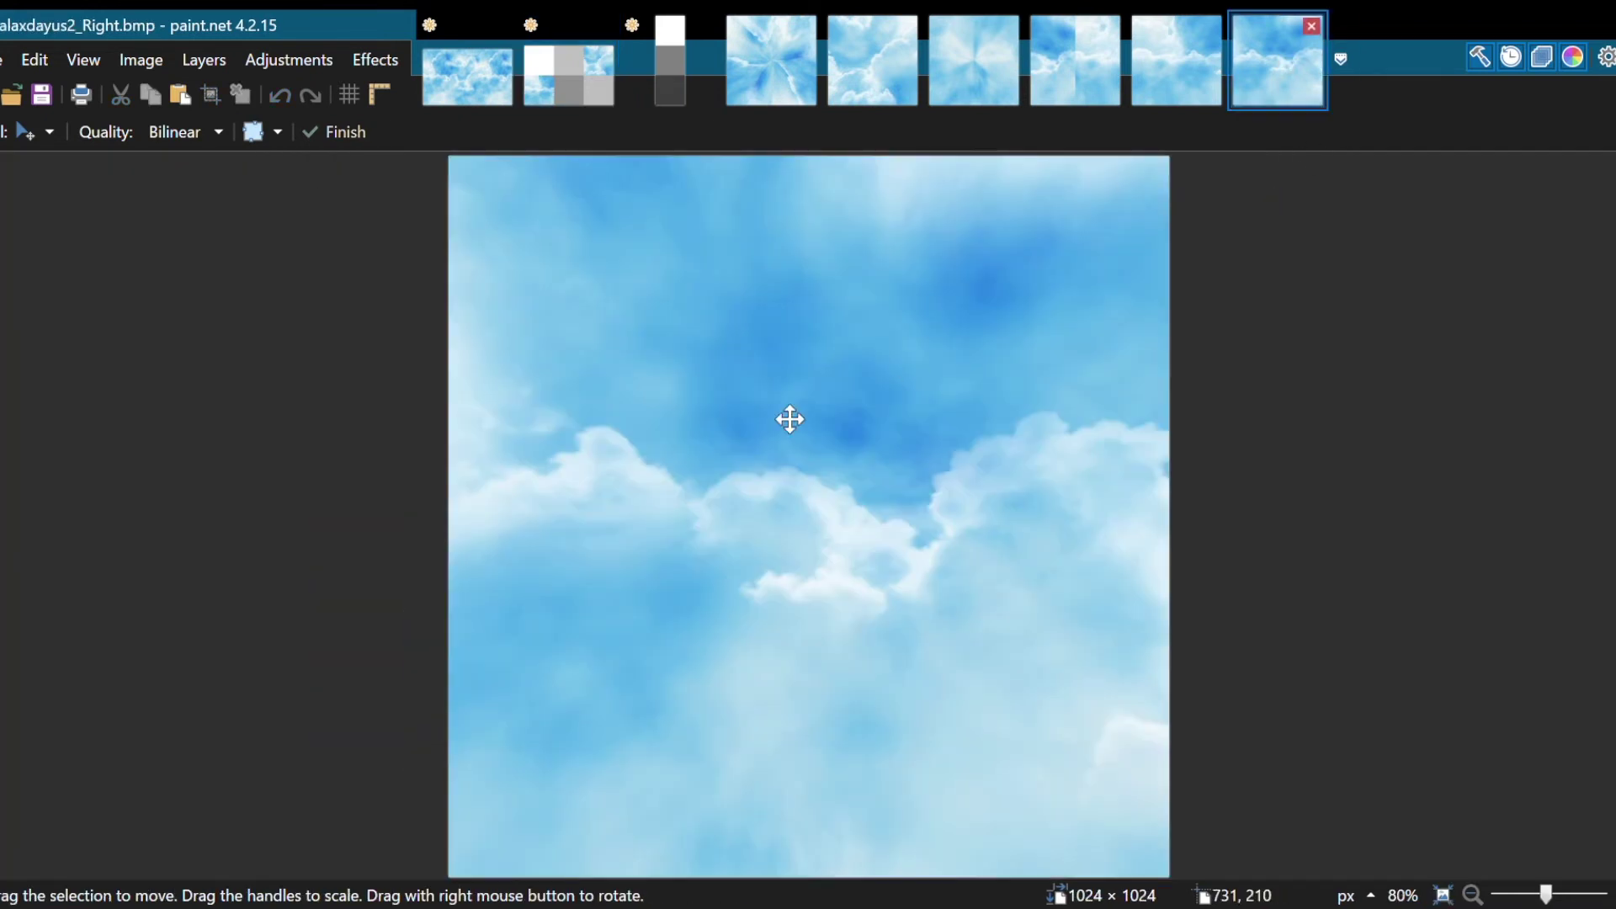
pyautogui.hotkey('ctrl', 'a')
pyautogui.hotkey('ctrl', 'c')
pyautogui.click(673, 80)
pyautogui.click(569, 75)
pyautogui.hotkey('ctrl', 'v')
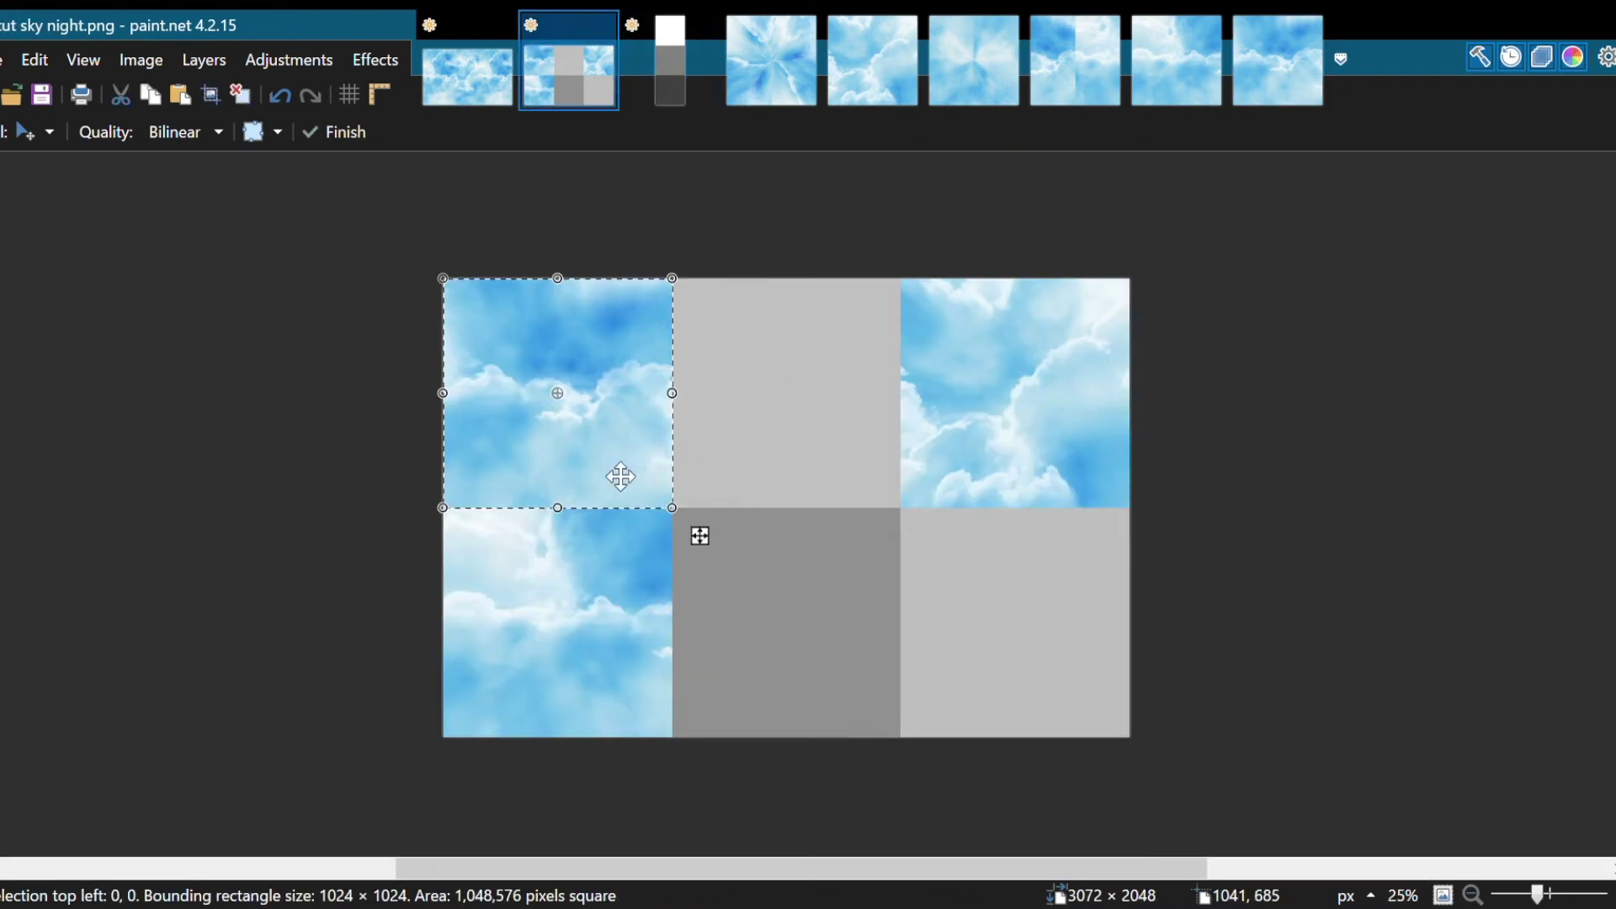
pyautogui.moveTo(620, 476); pyautogui.dragTo(1102, 696)
pyautogui.scroll(3, 937, 554)
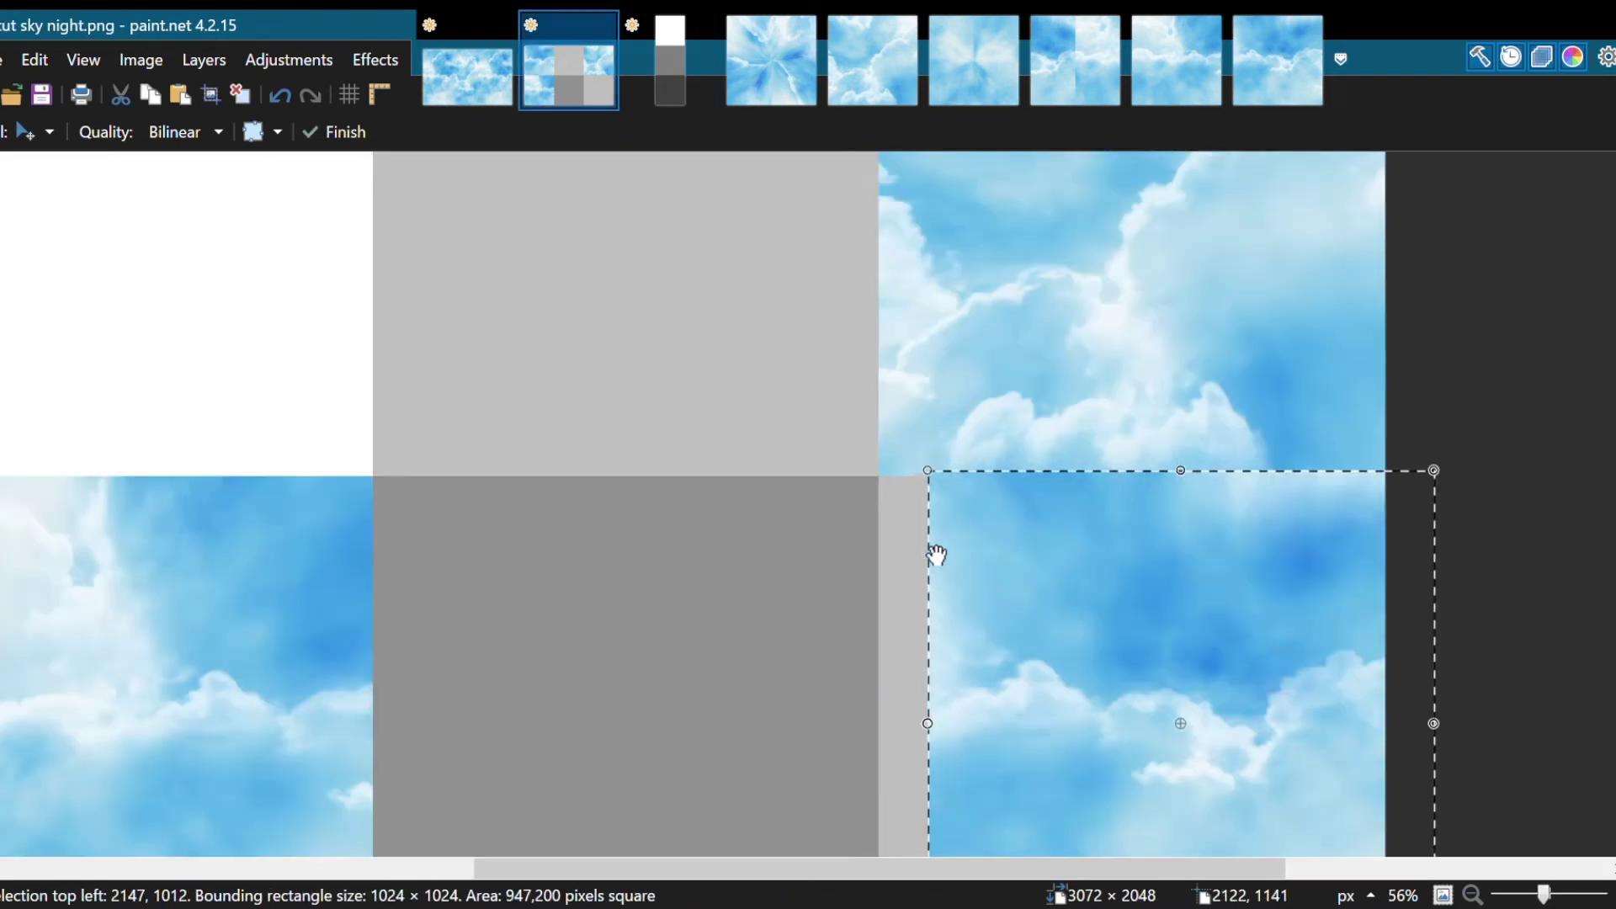
pyautogui.scroll(6, 936, 555)
pyautogui.moveTo(1119, 361); pyautogui.dragTo(761, 299)
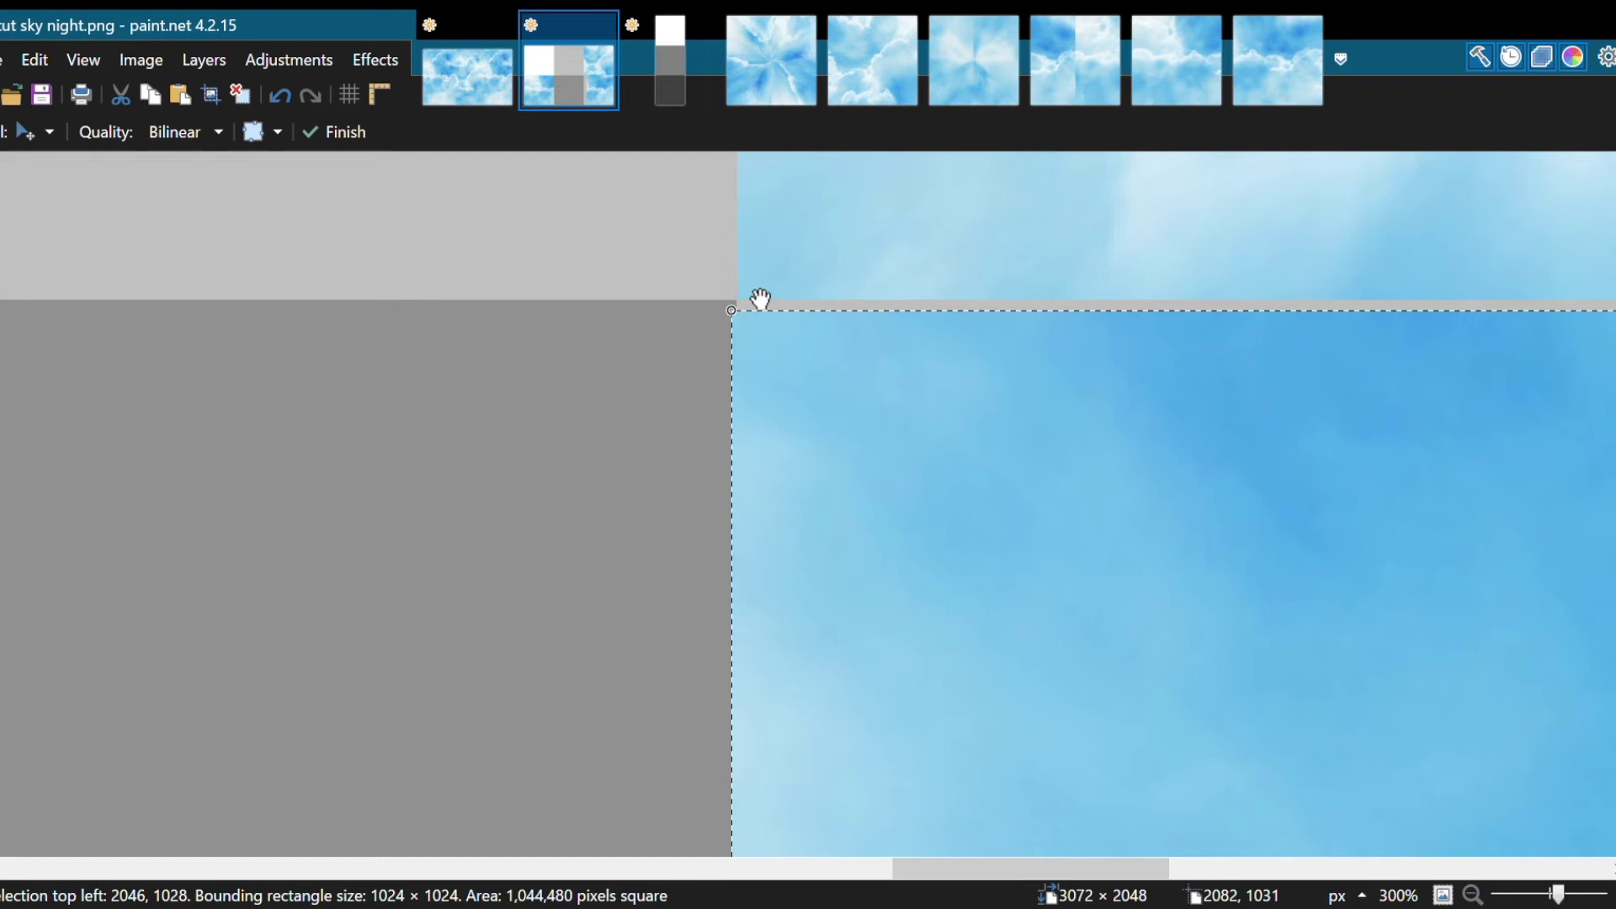
pyautogui.scroll(10, 761, 299)
pyautogui.moveTo(735, 466); pyautogui.dragTo(788, 382)
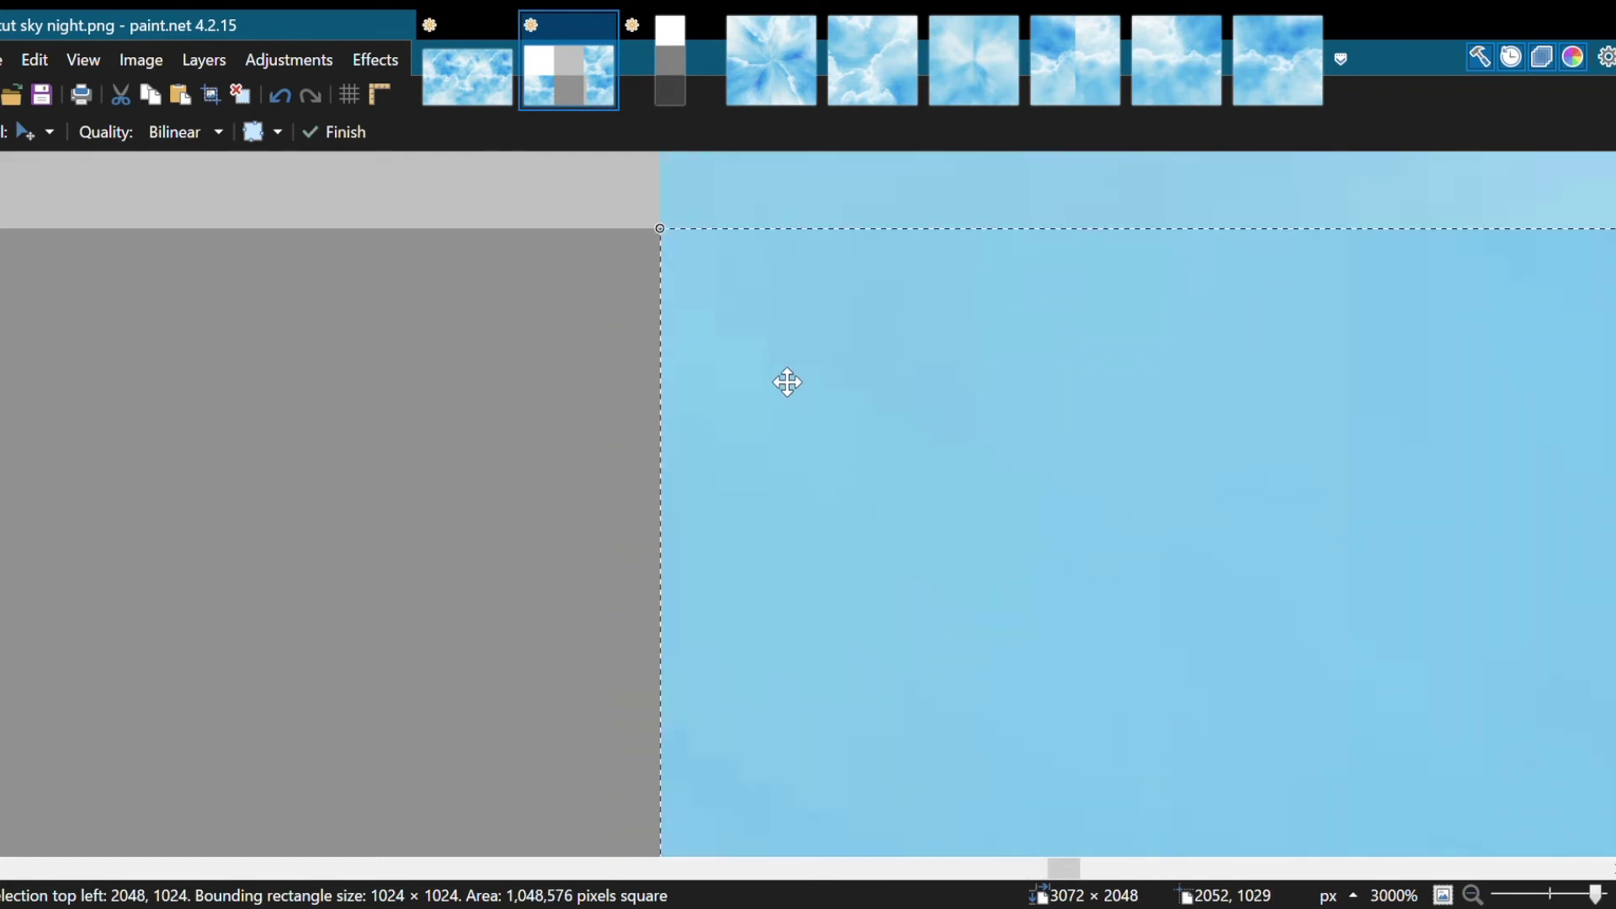
pyautogui.scroll(-15, 788, 382)
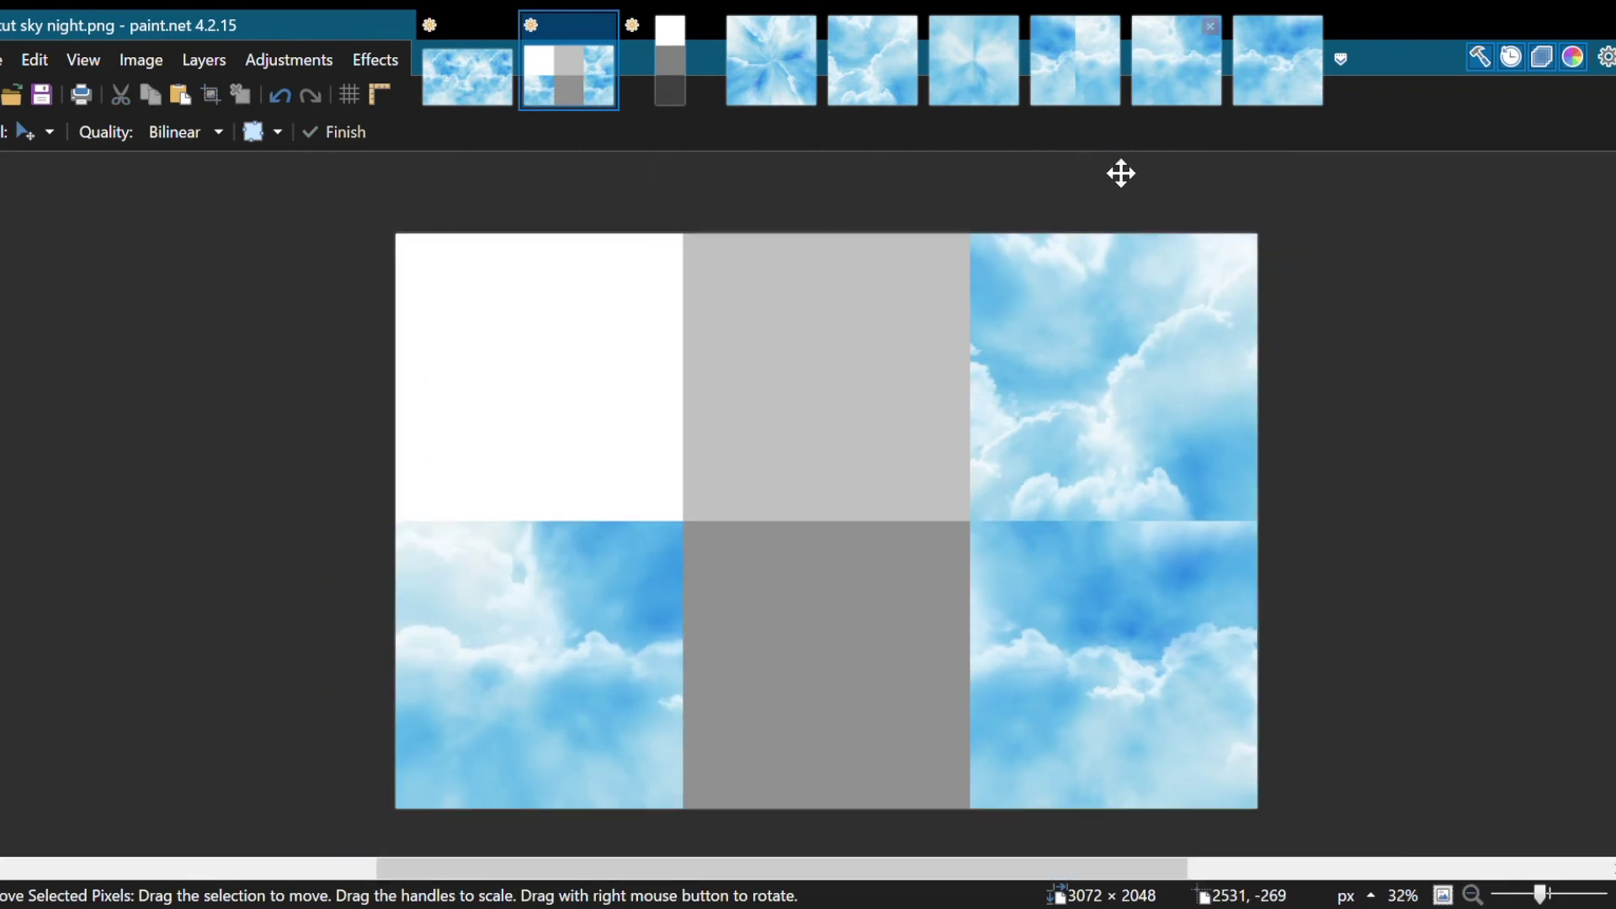
# Step: Copy the galaxdayus2 Top face into the uppermost tile of the 1024 × 3072 Transition Overlay image
pyautogui.click(771, 63)
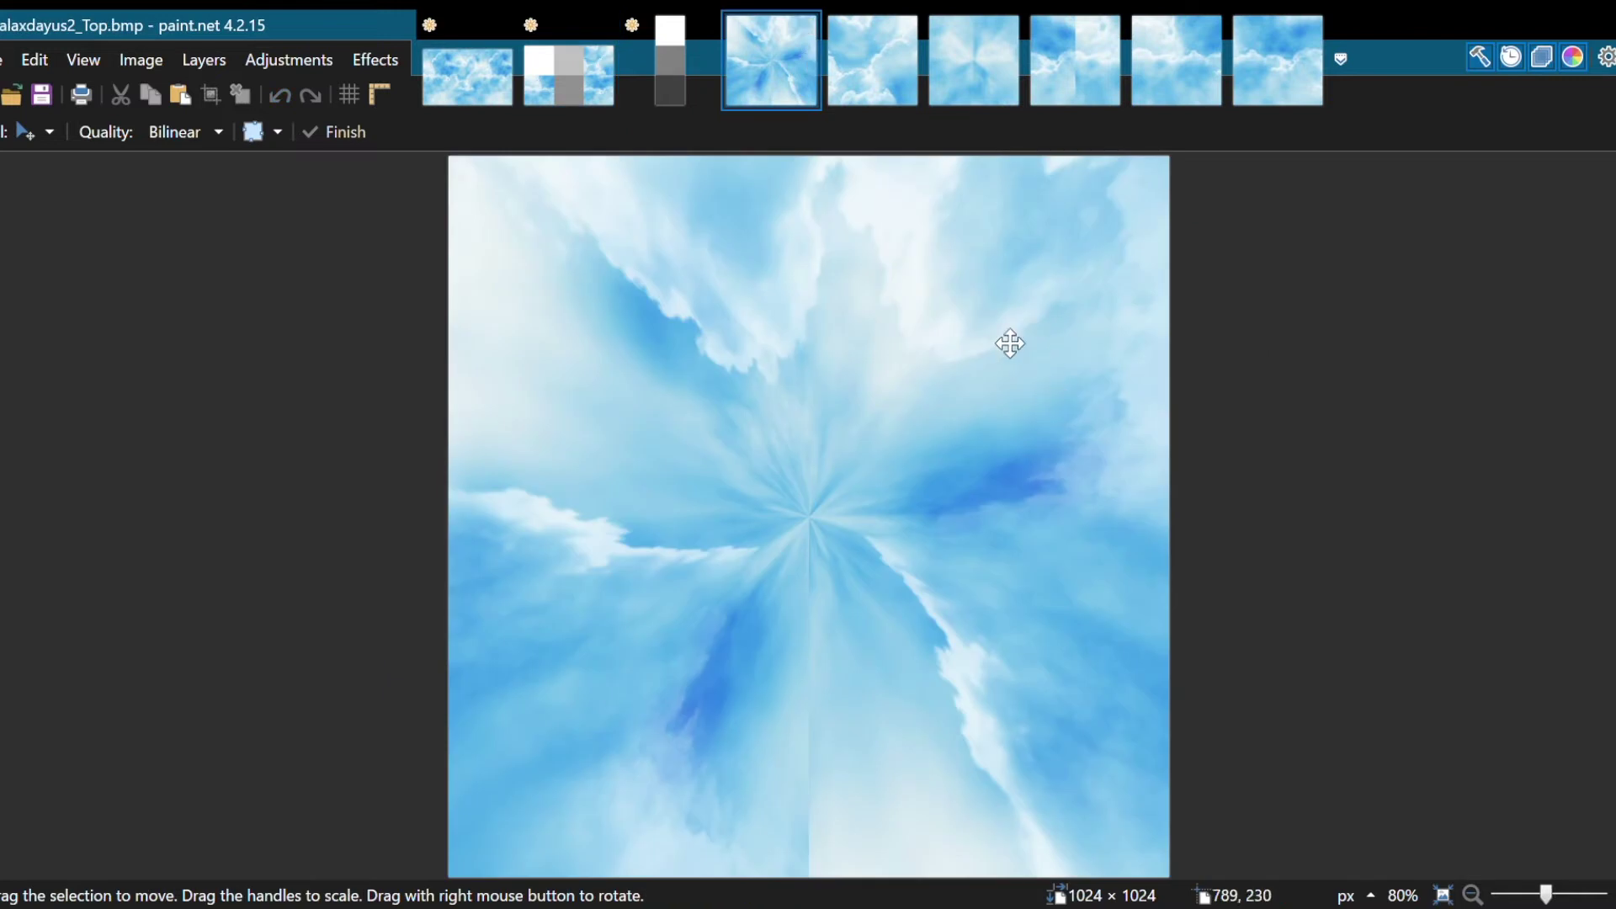
pyautogui.click(670, 64)
pyautogui.hotkey('ctrl', 'v')
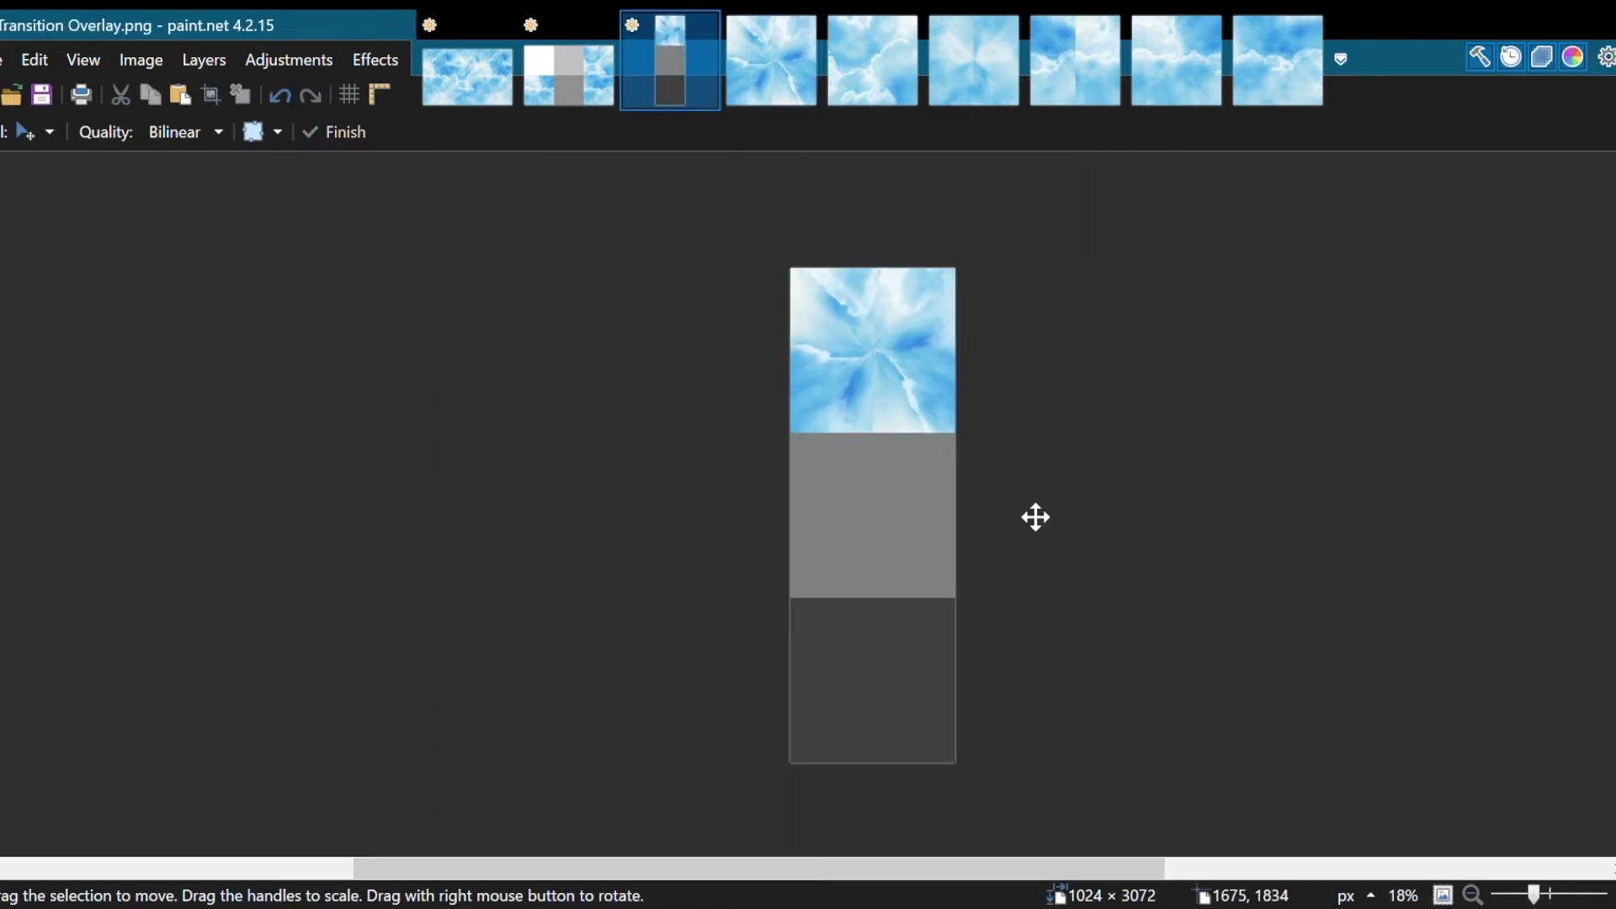
# Step: Copy the galaxdayus2 Bottom face into the Transition Overlay image and align it with the lowest tile at 0, 2048
pyautogui.click(936, 86)
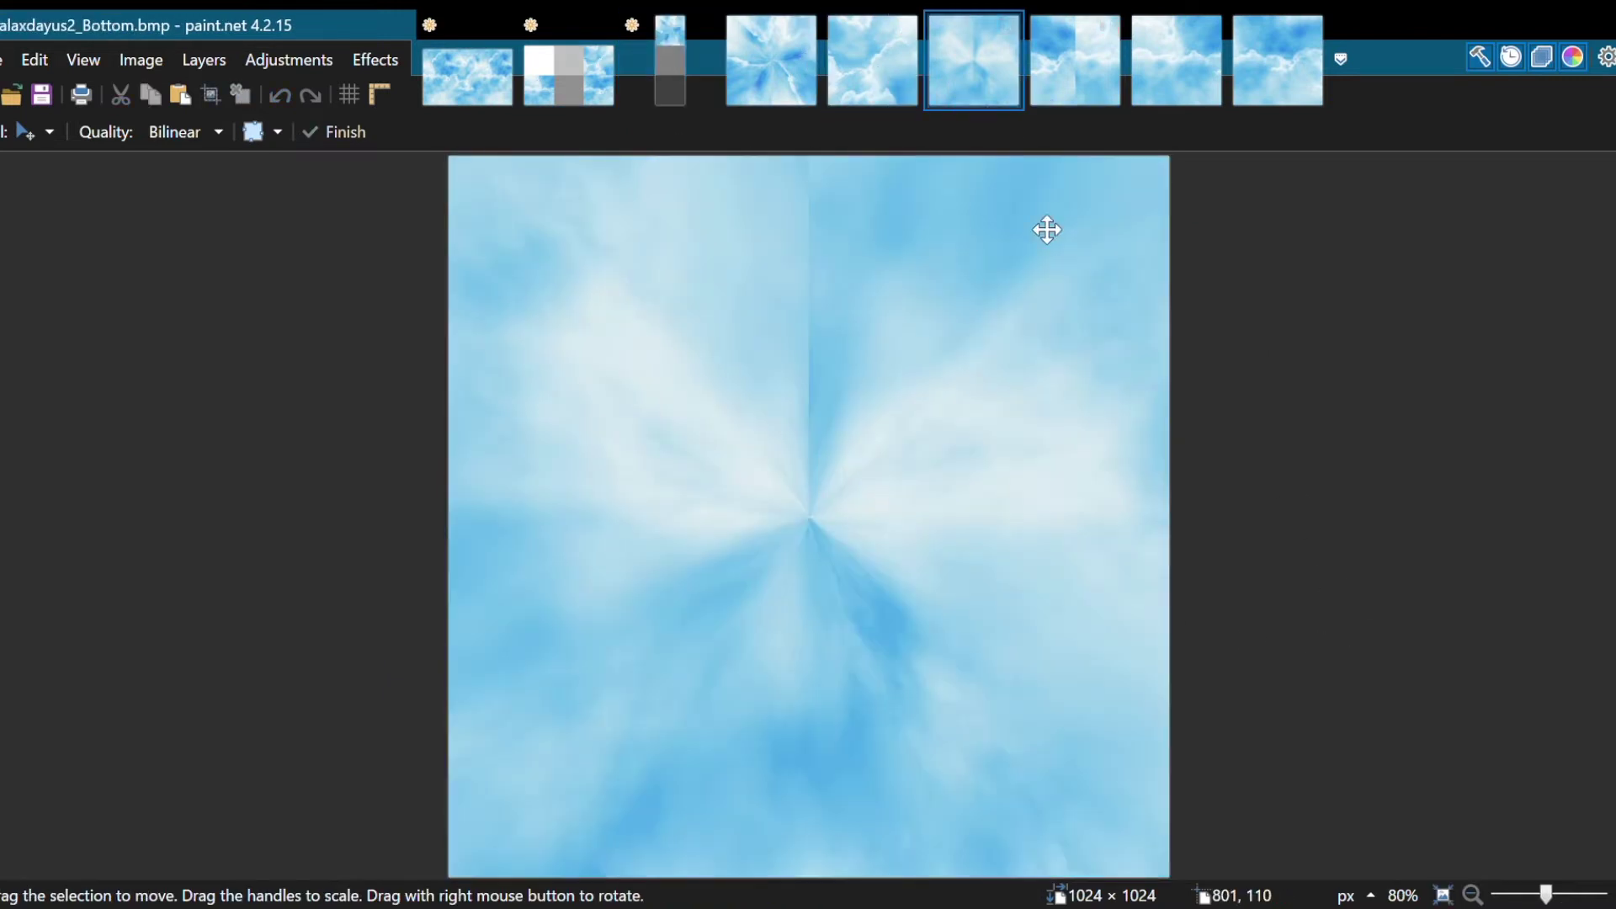
pyautogui.click(681, 78)
pyautogui.hotkey('ctrl', 'v')
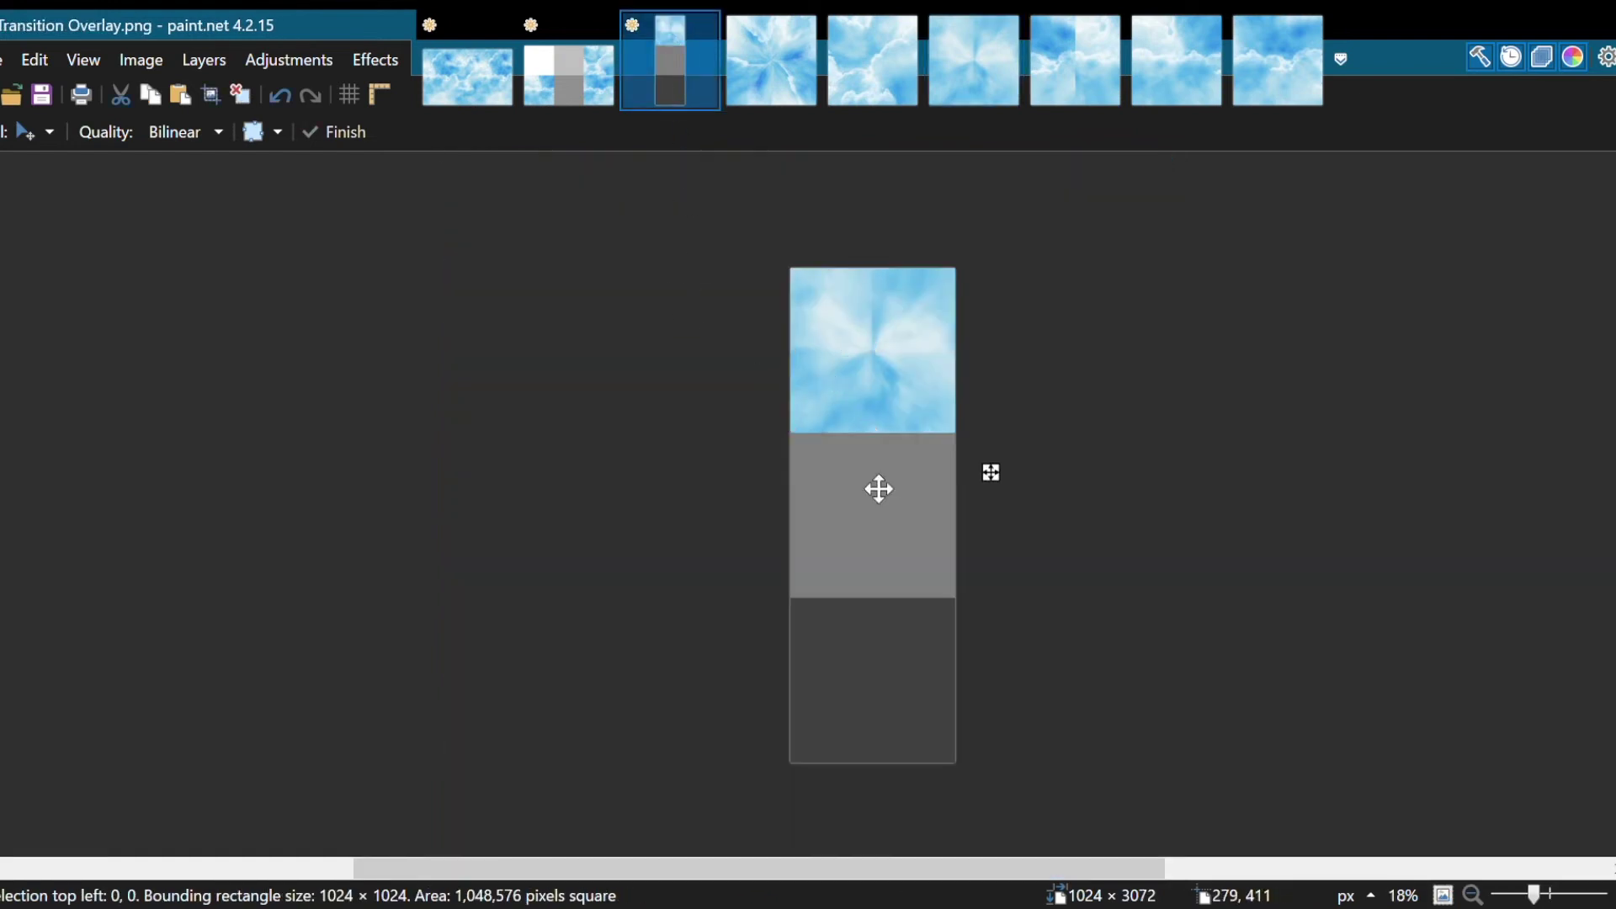
pyautogui.moveTo(836, 334); pyautogui.dragTo(864, 662)
pyautogui.scroll(8, 758, 624)
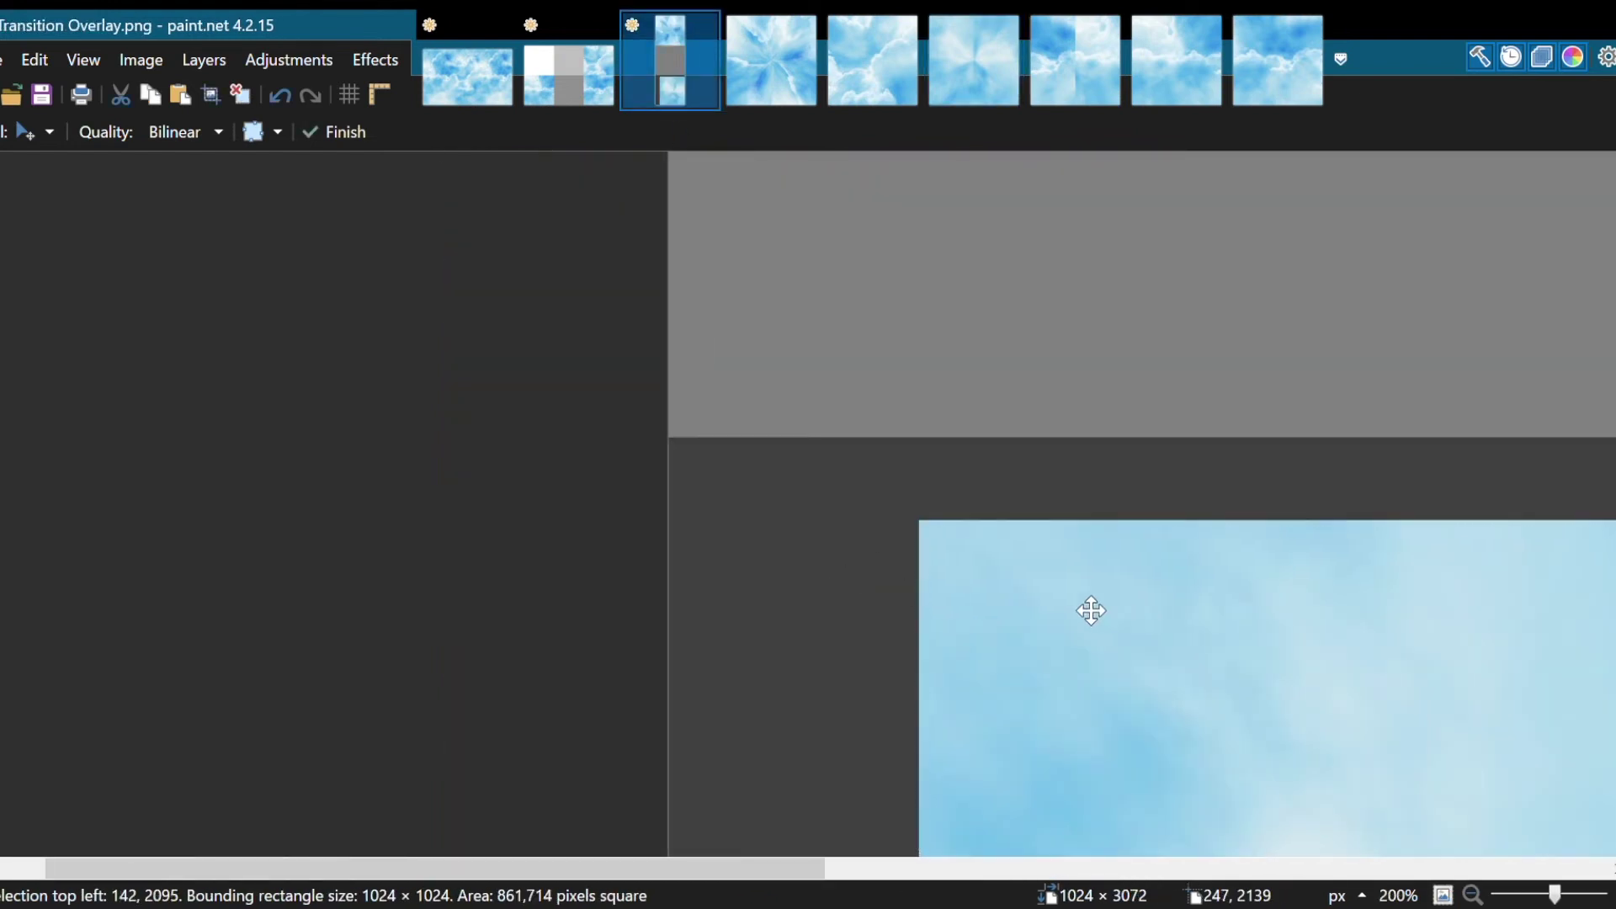
pyautogui.moveTo(1089, 614); pyautogui.dragTo(852, 556)
pyautogui.scroll(10, 710, 480)
pyautogui.moveTo(696, 534); pyautogui.dragTo(761, 350)
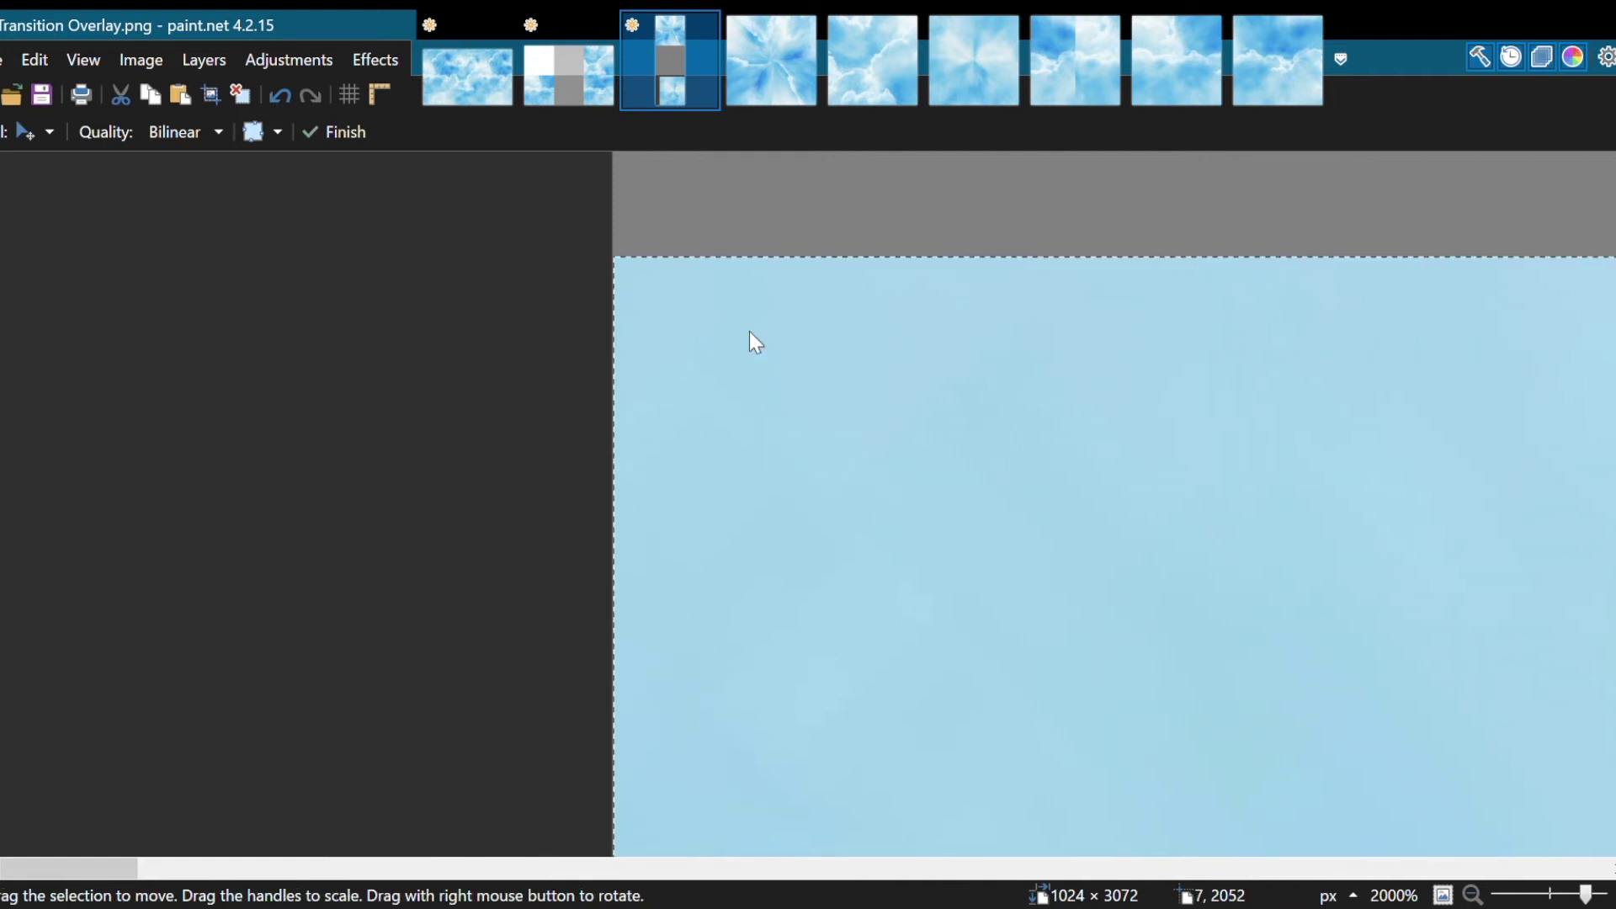
pyautogui.scroll(-15, 765, 440)
# Step: Copy the galaxdayus2 Front face into the Transition Overlay image and align it with the middle tile at 0, 1024
pyautogui.click(1109, 73)
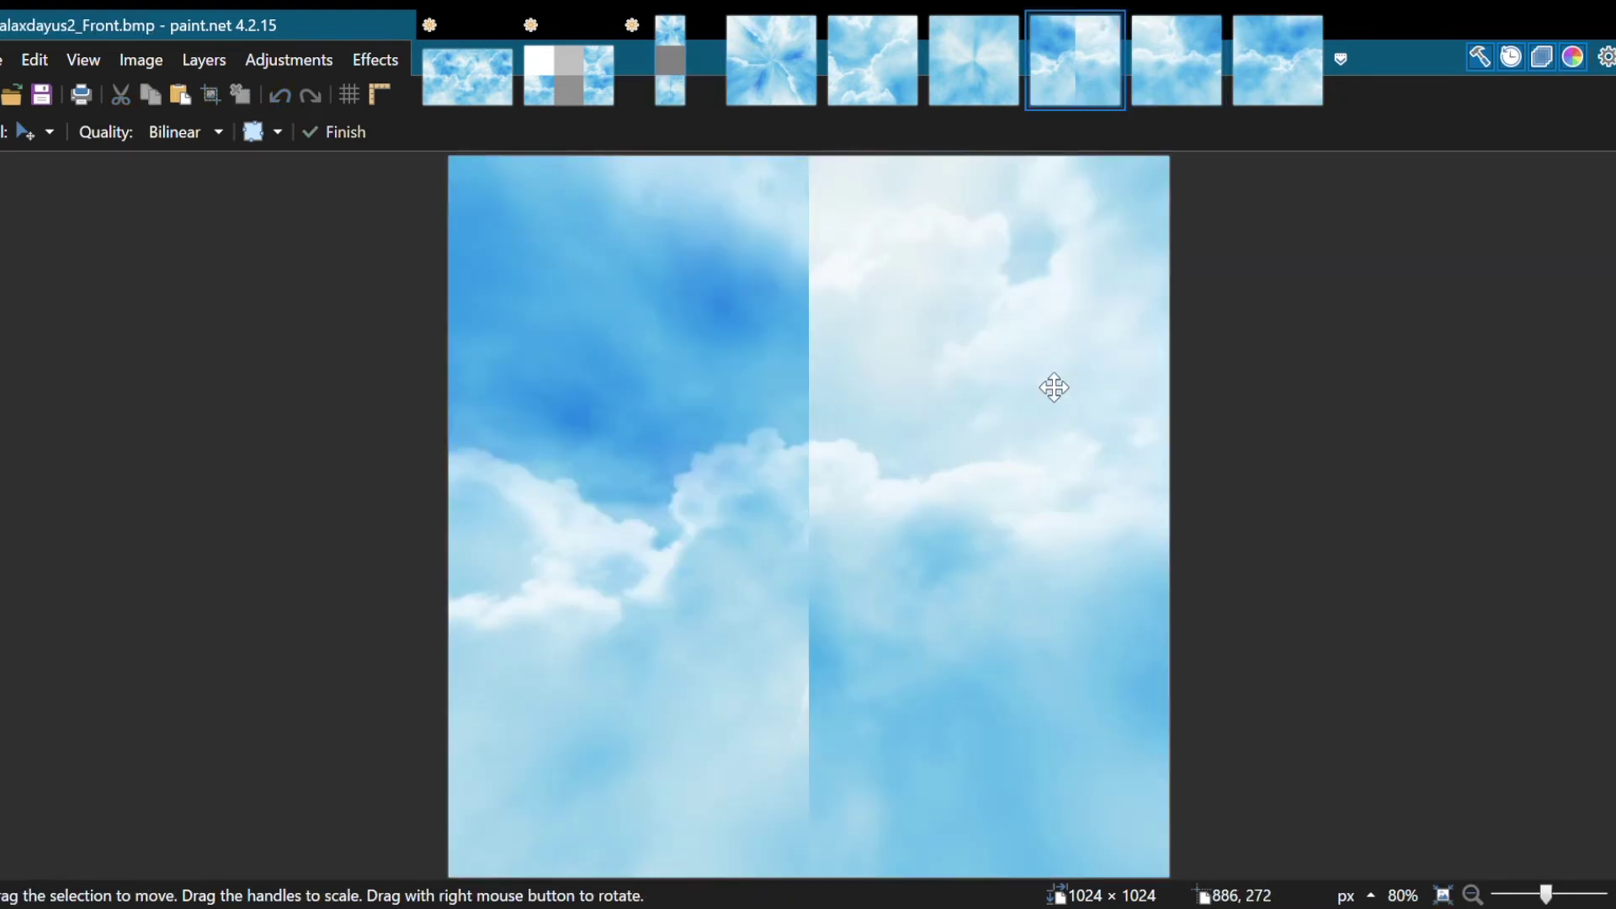
pyautogui.click(671, 84)
pyautogui.hotkey('ctrl', 'v')
pyautogui.moveTo(819, 386); pyautogui.dragTo(769, 516)
pyautogui.scroll(13, 760, 473)
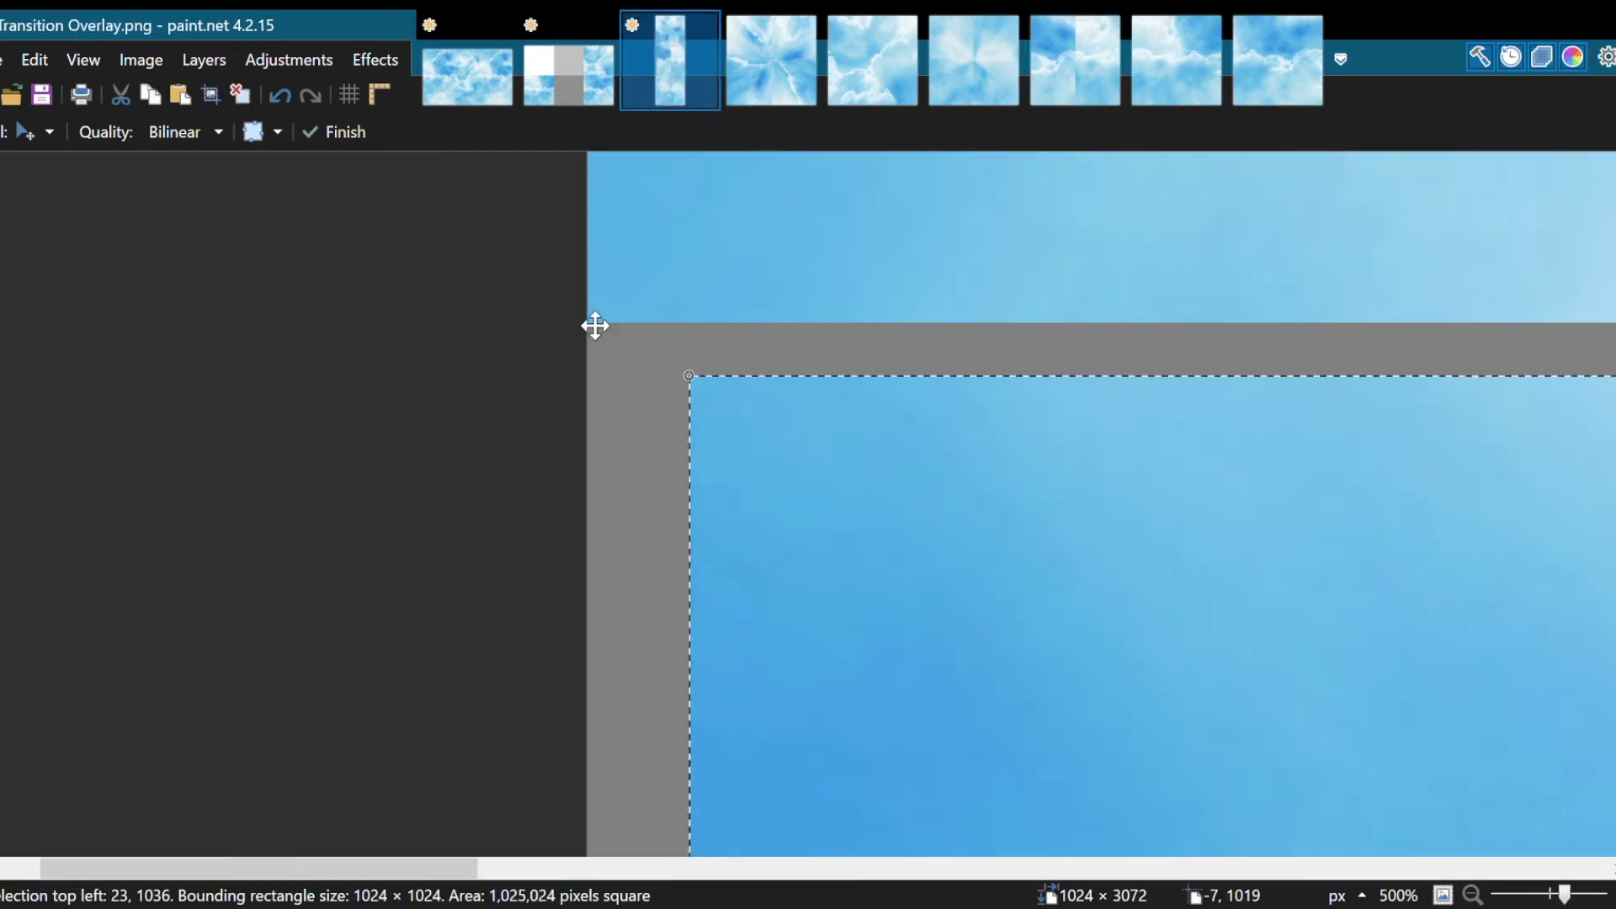
pyautogui.moveTo(917, 606); pyautogui.dragTo(721, 502)
pyautogui.scroll(-11, 722, 505)
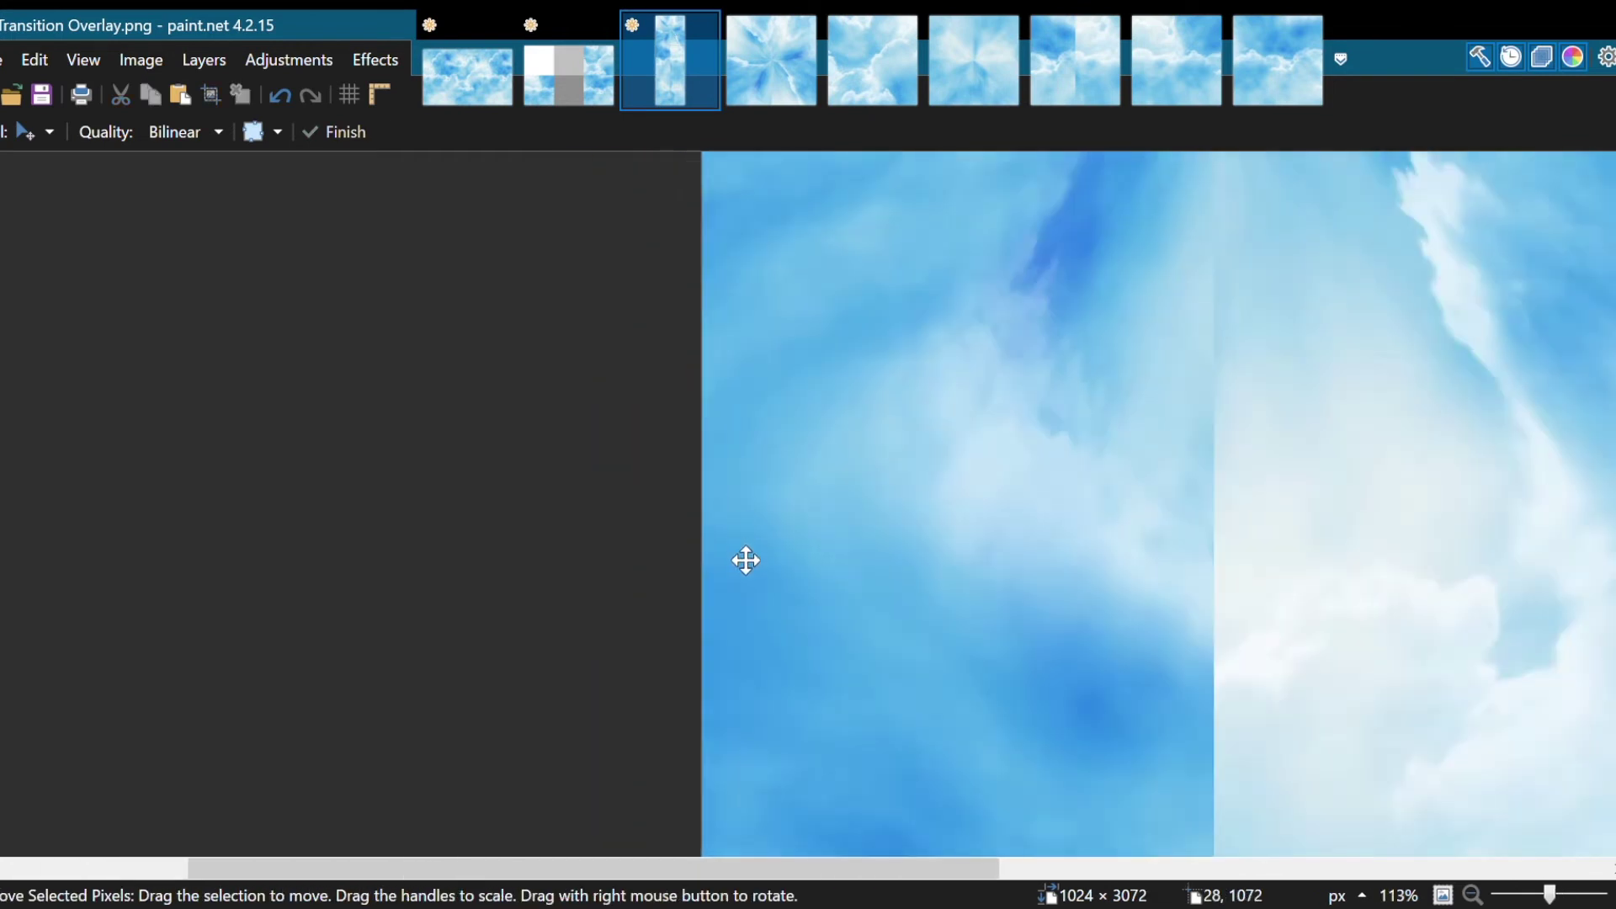
pyautogui.scroll(-1, 1006, 343)
# Step: Select the full left half of the Transition Overlay strip, 512 × 3072 pixels from 0, 0
pyautogui.press('s')
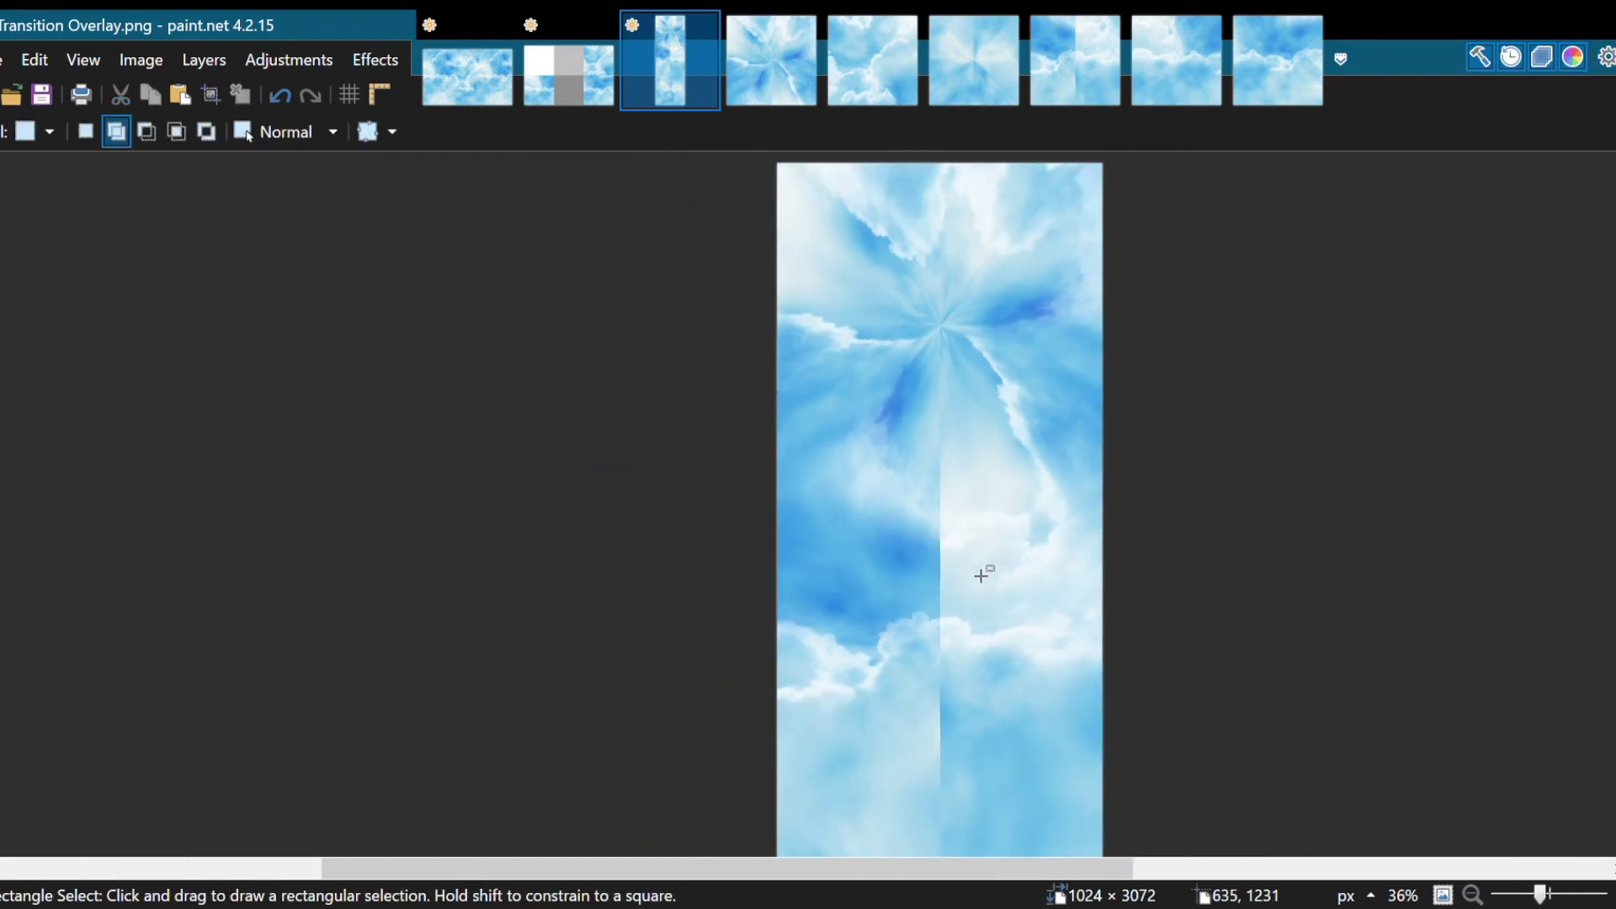
pyautogui.scroll(-2, 974, 589)
pyautogui.scroll(3, 1060, 462)
pyautogui.scroll(-2, 1014, 668)
pyautogui.scroll(2, 957, 746)
pyautogui.scroll(3, 957, 746)
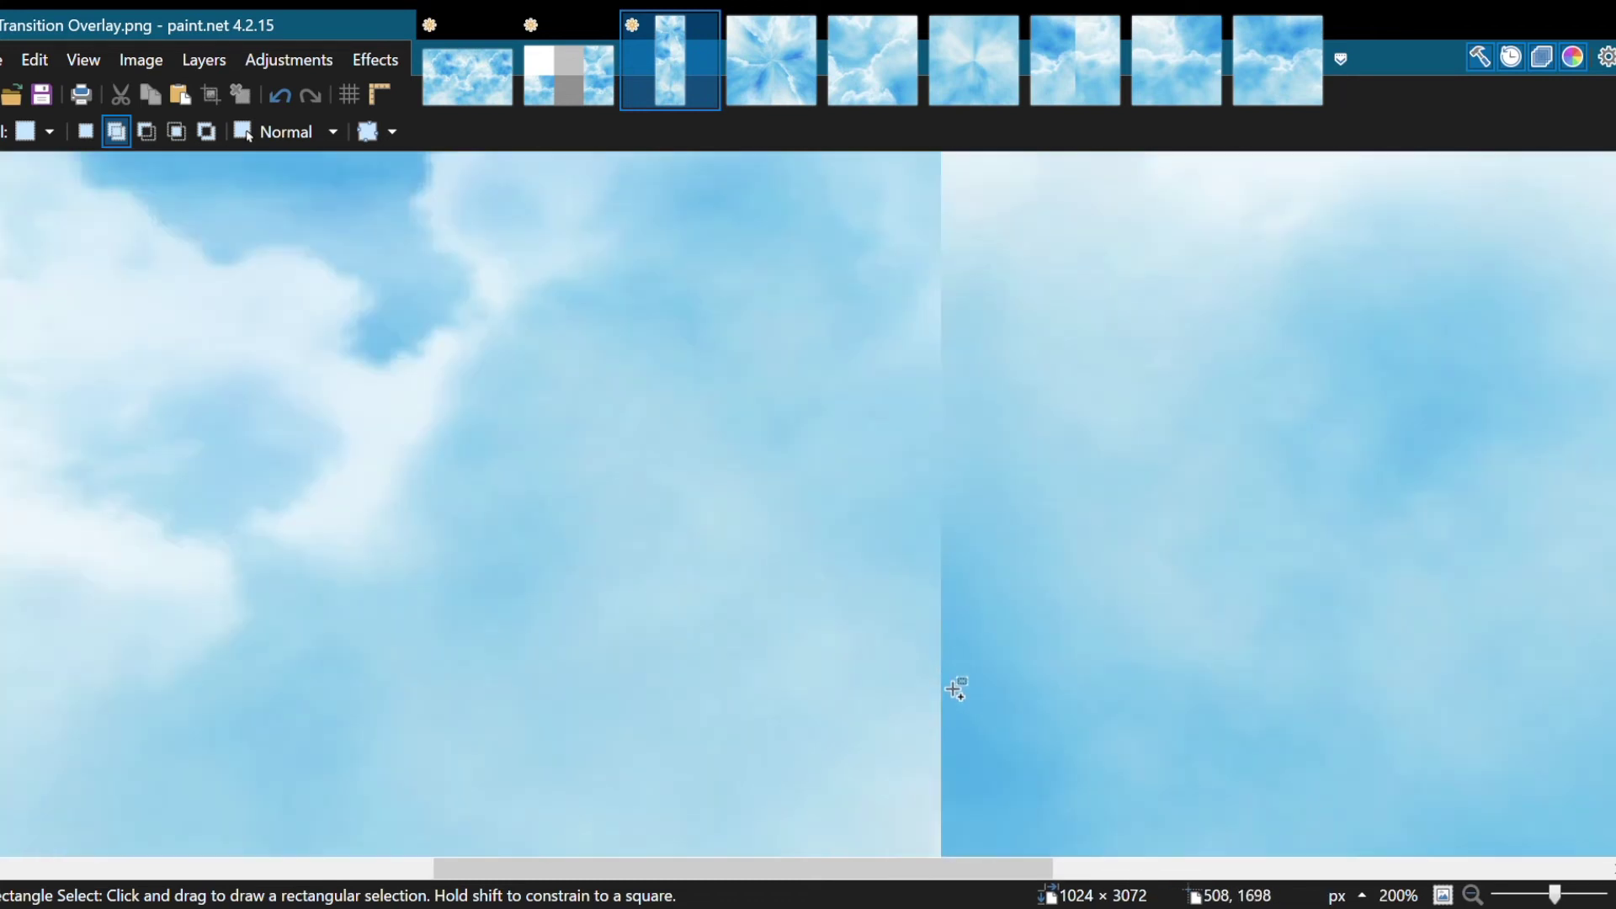
pyautogui.scroll(3, 949, 701)
pyautogui.scroll(1, 956, 696)
pyautogui.moveTo(968, 678); pyautogui.dragTo(493, 74)
pyautogui.scroll(7, 875, 646)
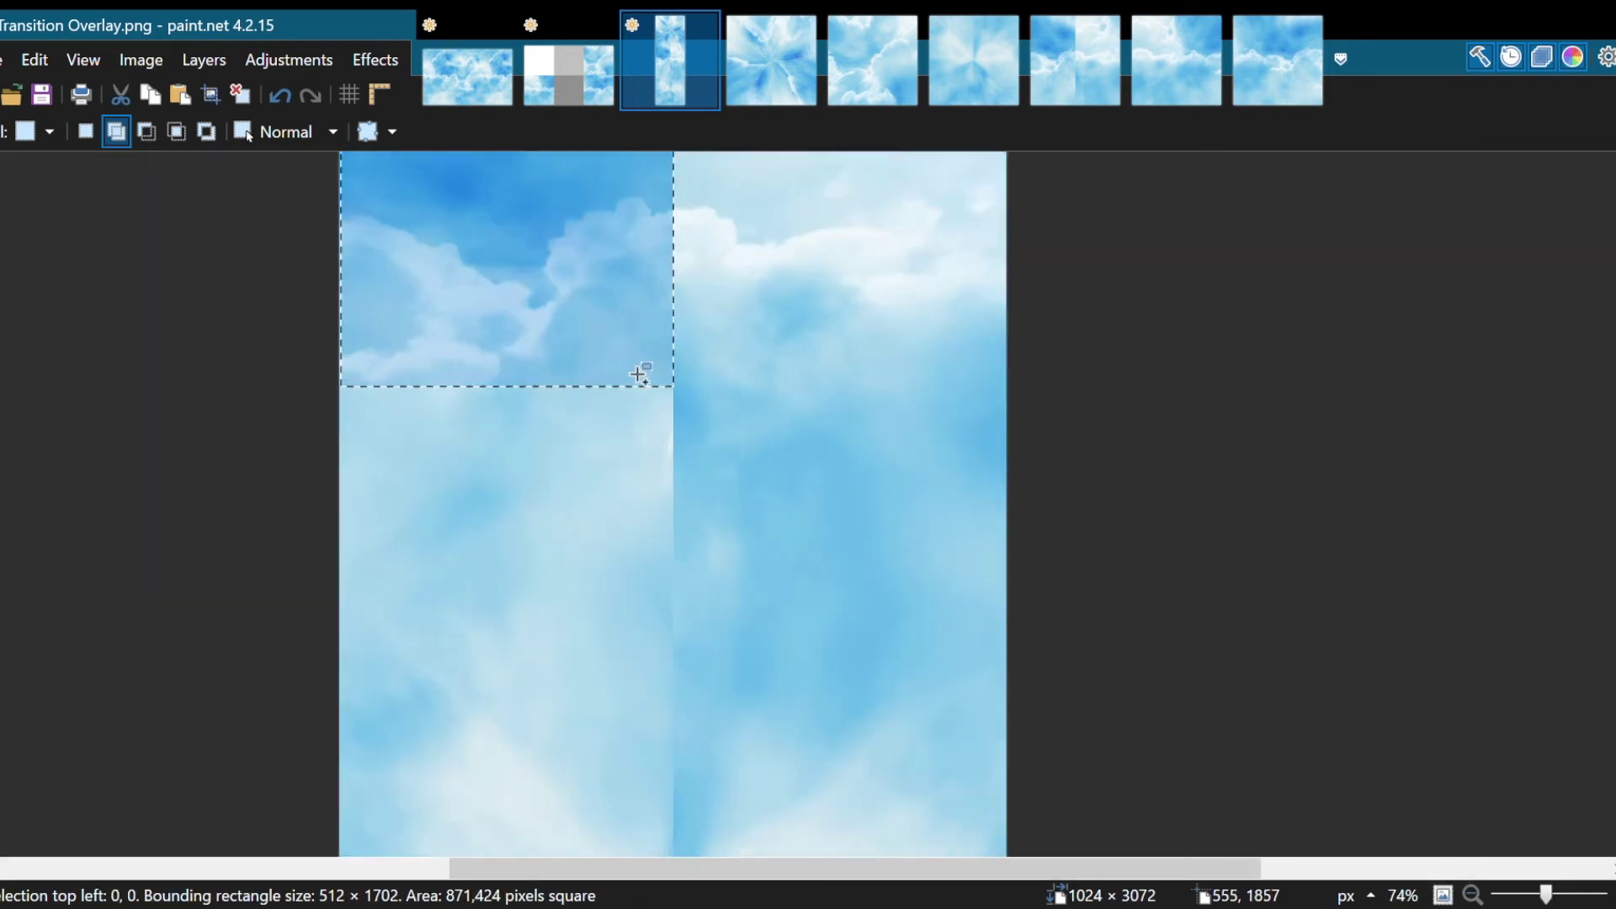
pyautogui.scroll(8, 763, 429)
pyautogui.moveTo(852, 588)
pyautogui.mouseDown()
pyautogui.moveTo(779, 602)
pyautogui.moveTo(927, 346)
pyautogui.moveTo(137, 908)
pyautogui.moveTo(74, 908)
pyautogui.mouseUp()
pyautogui.scroll(-6, 911, 362)
pyautogui.scroll(-10, 928, 347)
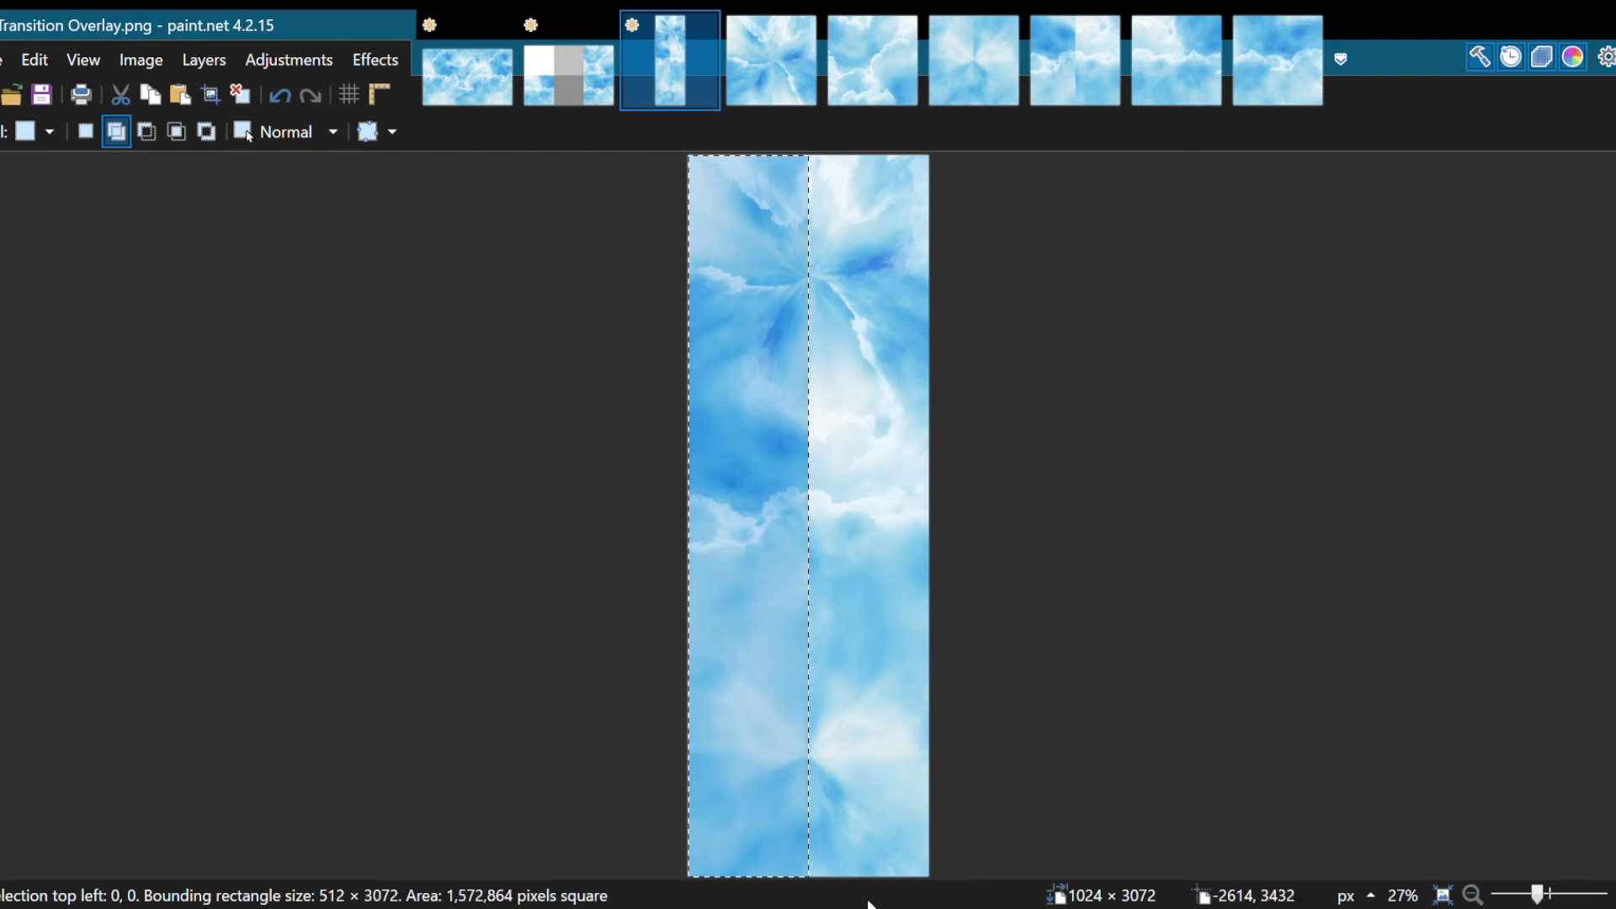
# Step: Paste the strip's left half as a separate copy, flip it horizontally over the right half, and place it beneath the original
pyautogui.press('Delete')
pyautogui.hotkey('ctrl', 'v')
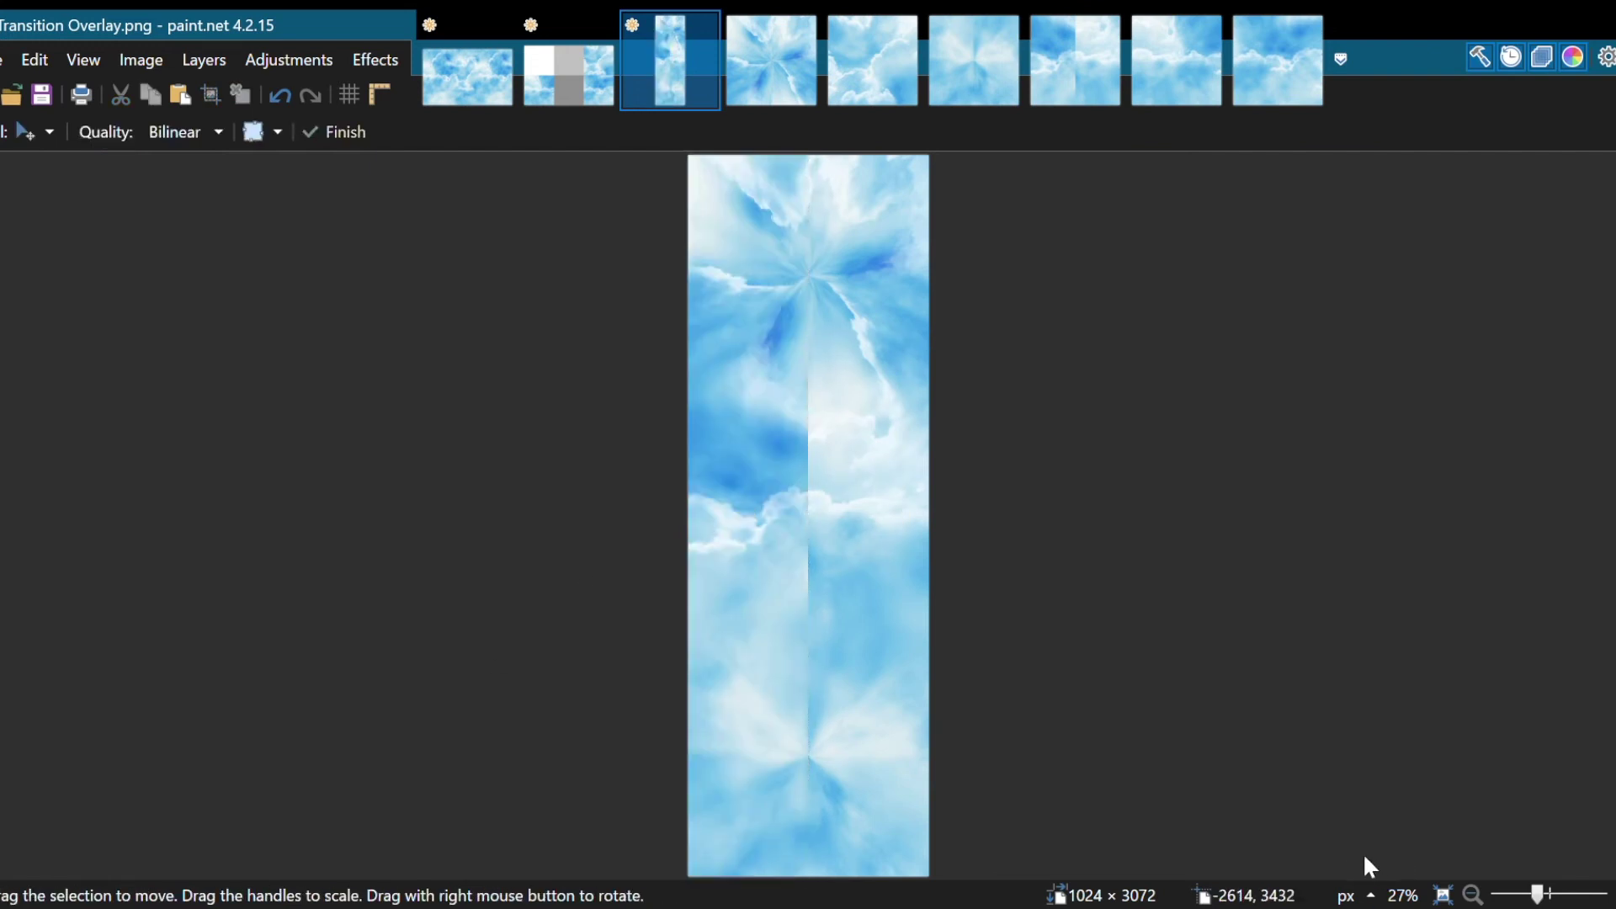
pyautogui.click(200, 56)
pyautogui.click(294, 254)
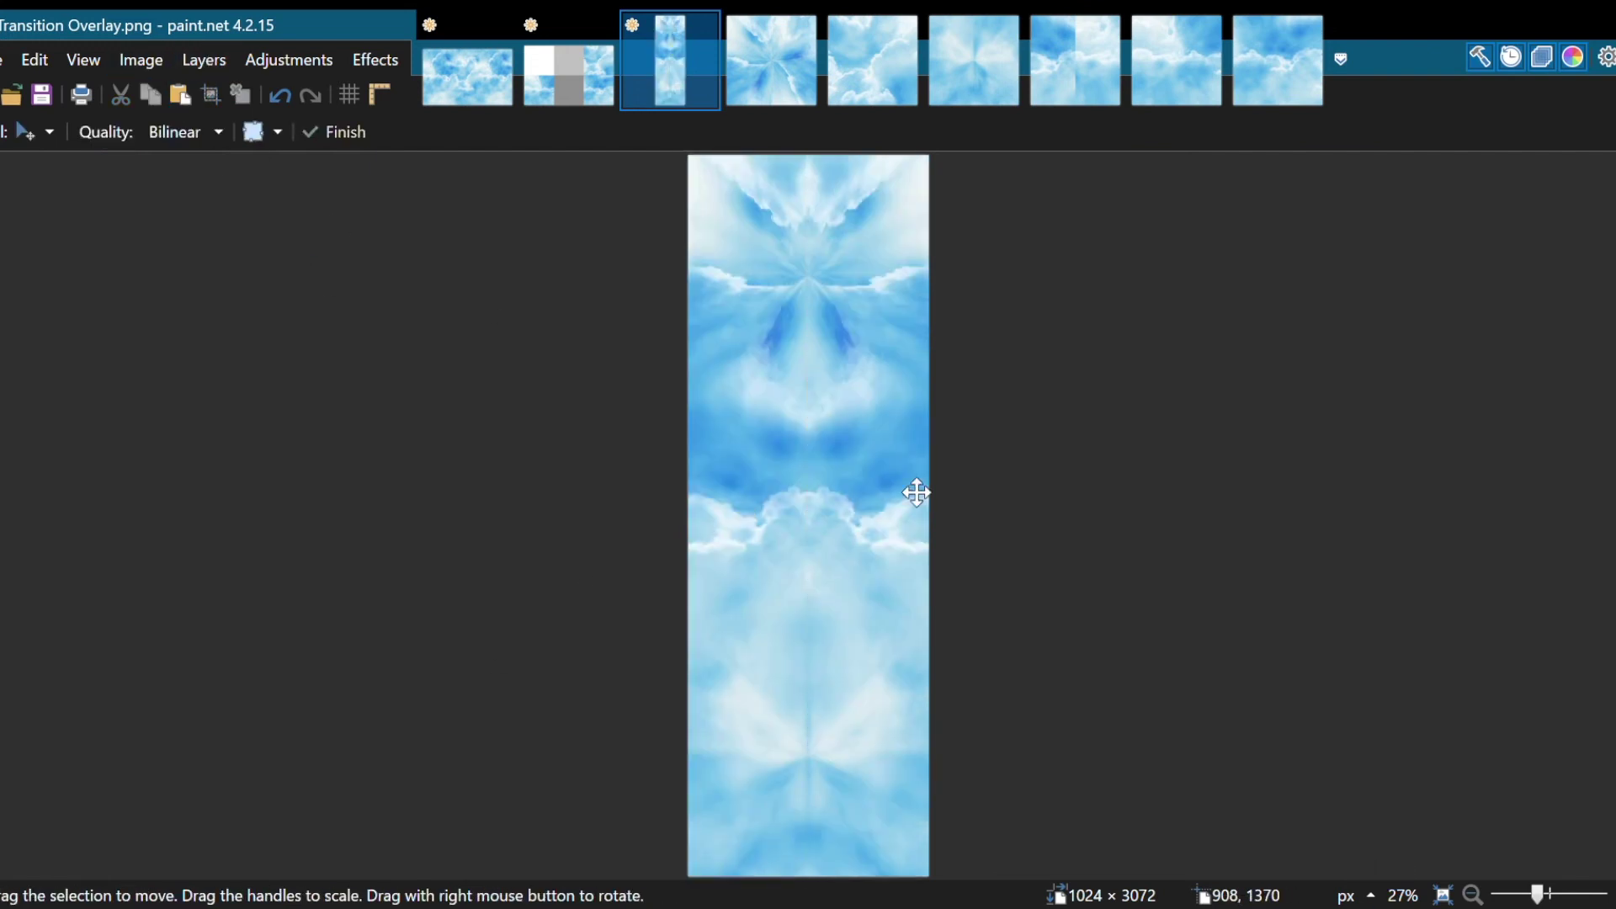
pyautogui.click(1474, 698)
# Step: Blend the strip's center seam into the mirrored copy by erasing along it with a 400-wide, 0% hardness eraser
pyautogui.press('e')
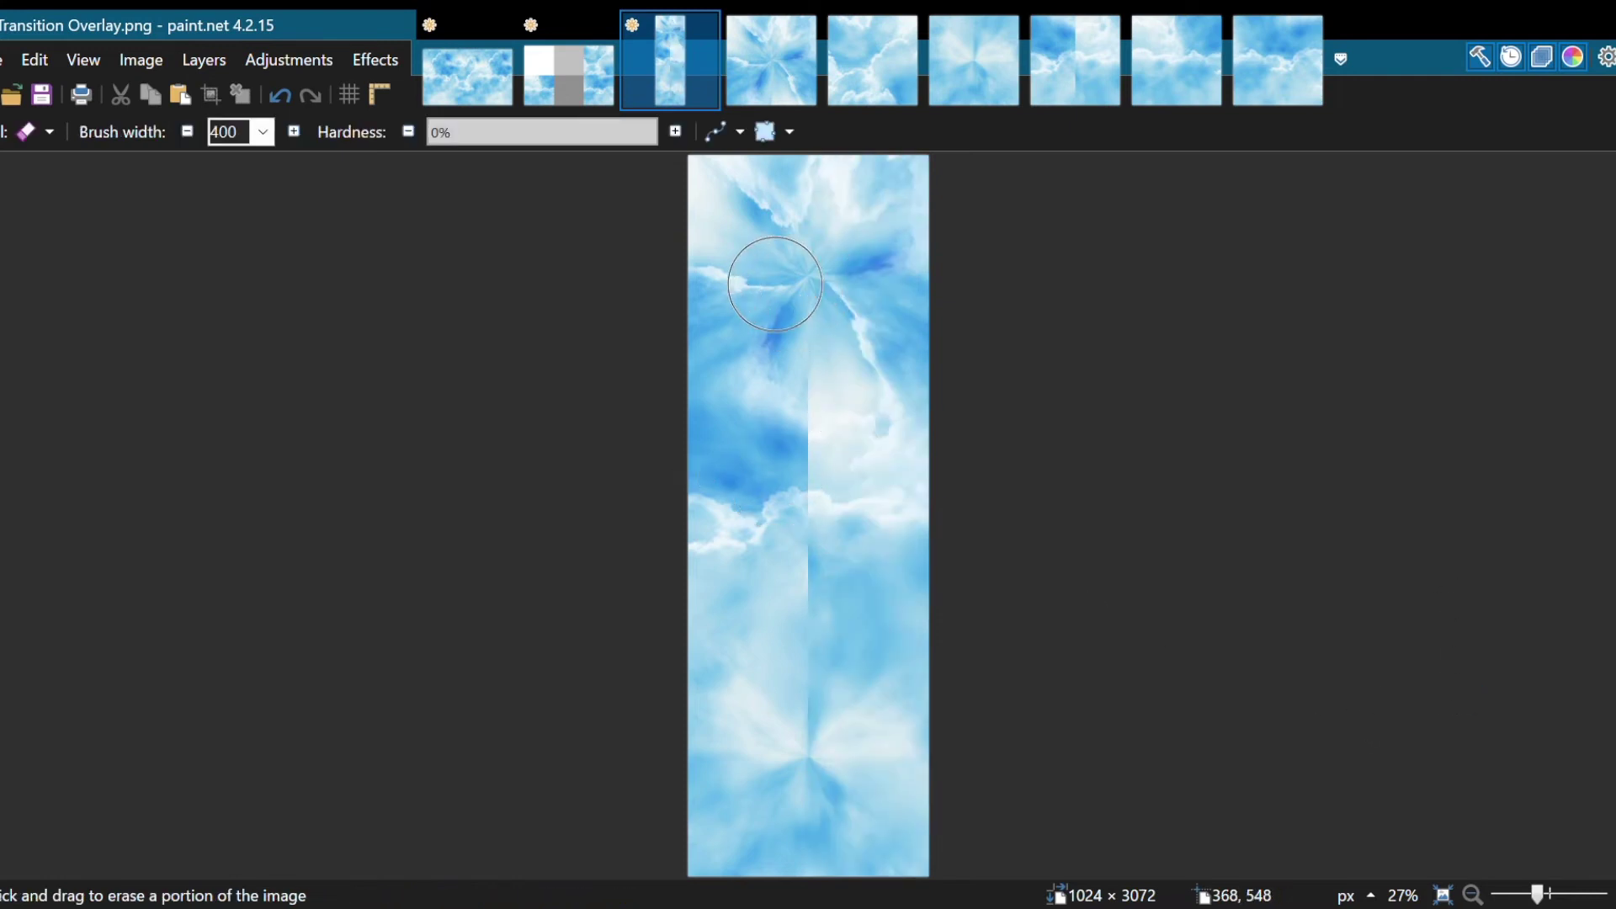
pyautogui.moveTo(775, 284)
pyautogui.mouseDown()
pyautogui.moveTo(773, 333)
pyautogui.moveTo(875, 336)
pyautogui.mouseUp()
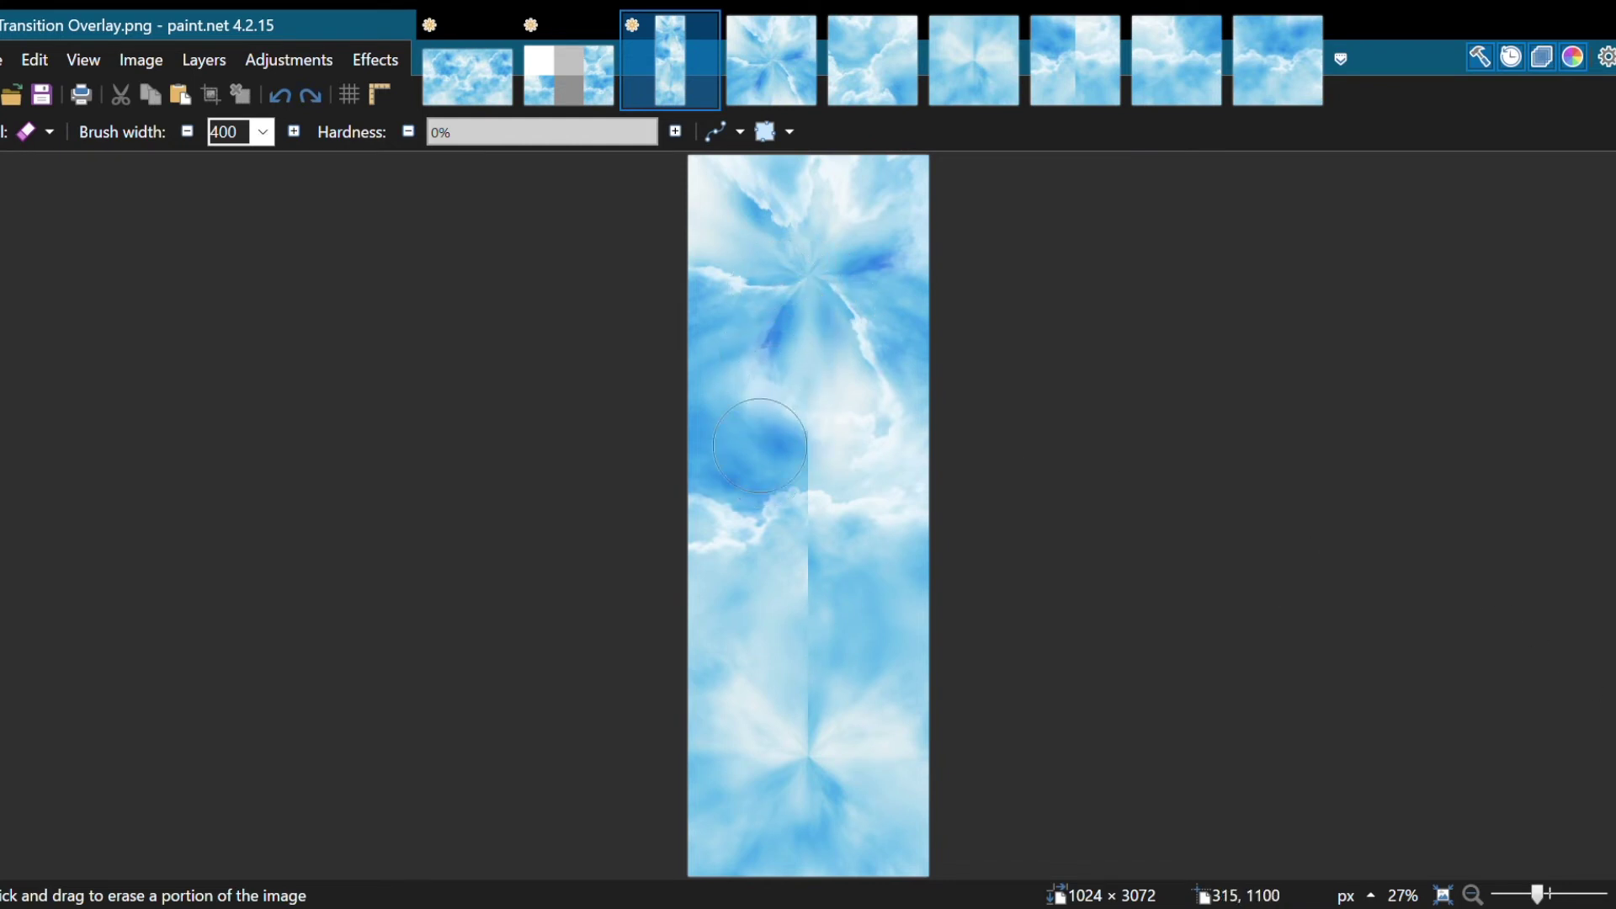
pyautogui.moveTo(764, 417)
pyautogui.mouseDown()
pyautogui.moveTo(765, 614)
pyautogui.moveTo(766, 483)
pyautogui.moveTo(776, 582)
pyautogui.moveTo(759, 726)
pyautogui.moveTo(767, 527)
pyautogui.moveTo(772, 719)
pyautogui.moveTo(785, 644)
pyautogui.mouseUp()
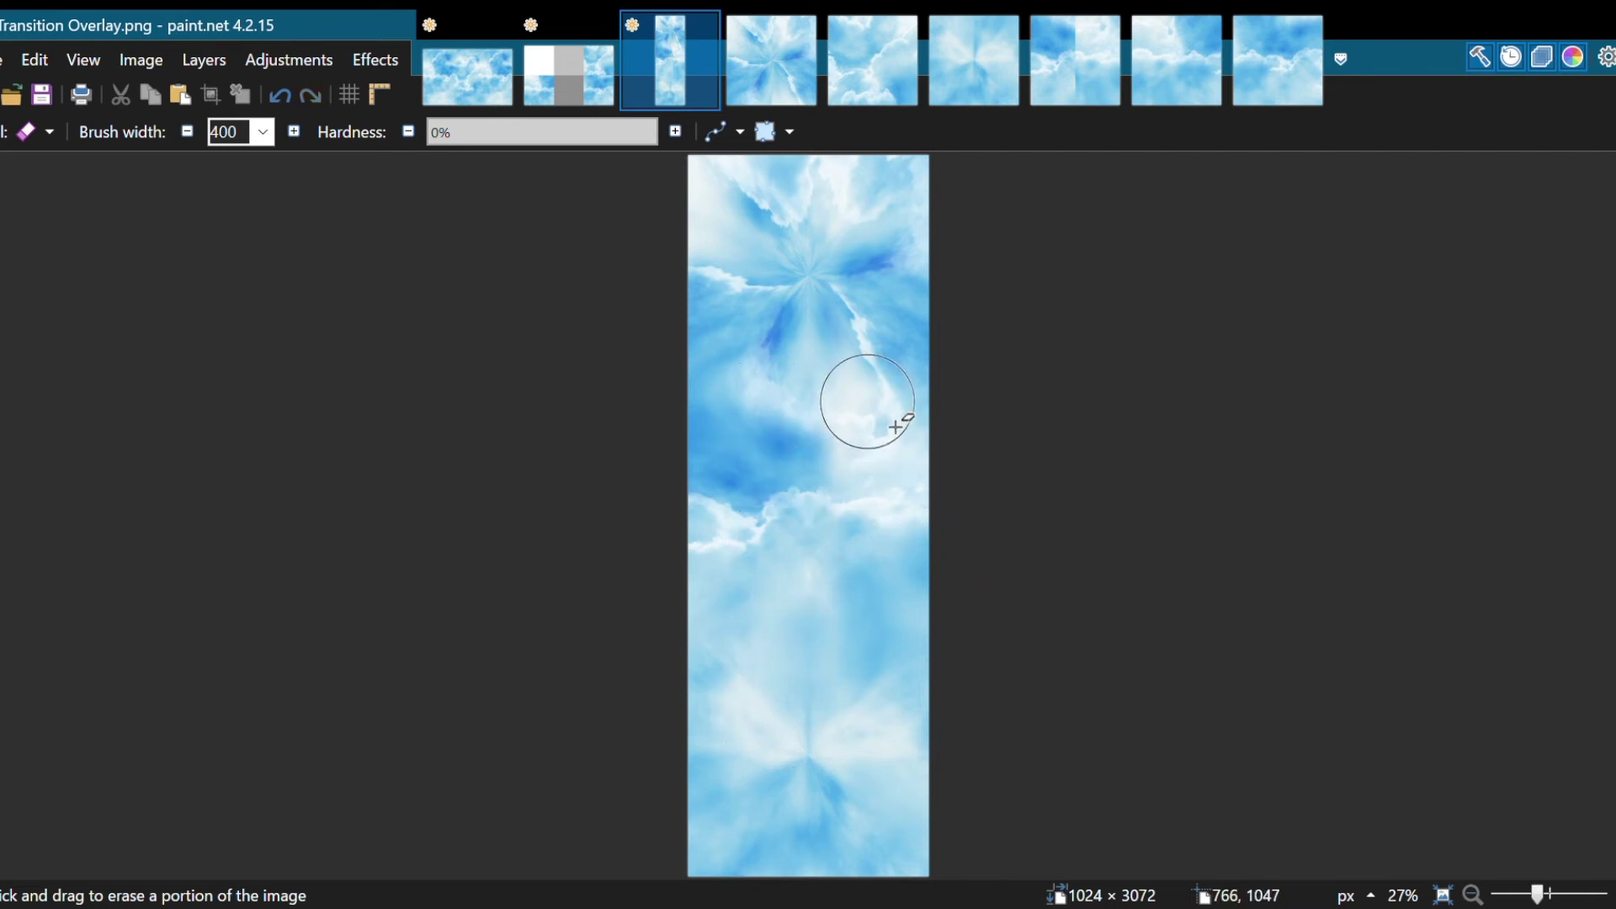
# Step: Examine the blended center seam closely through the clouds of the Front face and down into the Bottom face
pyautogui.scroll(3, 898, 421)
pyautogui.scroll(6, 790, 596)
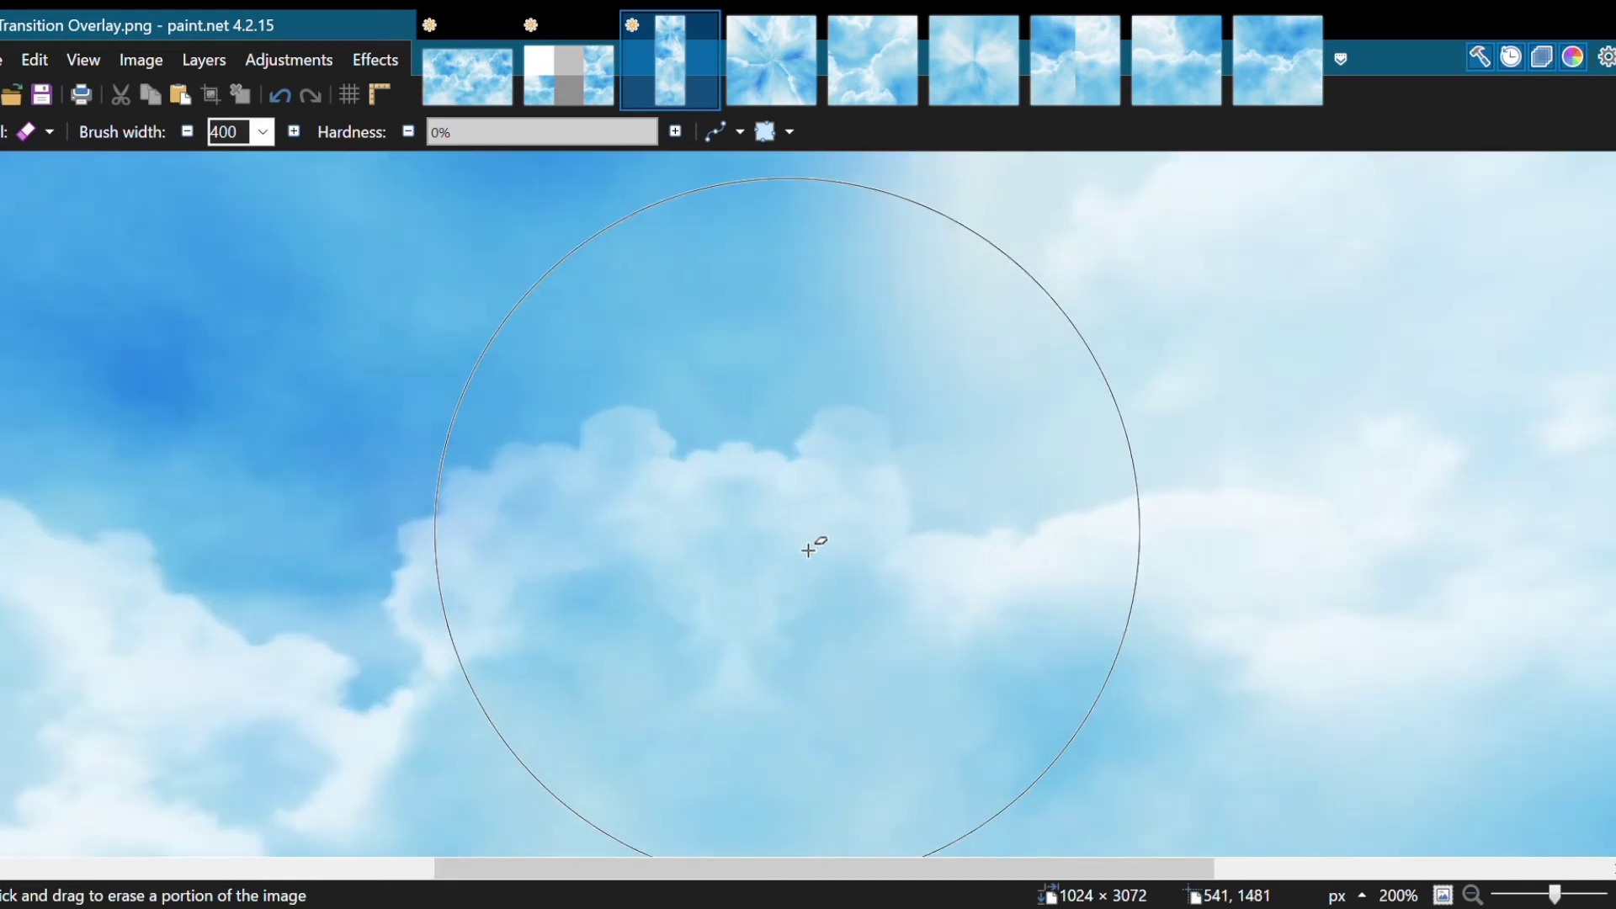
pyautogui.scroll(-5, 906, 498)
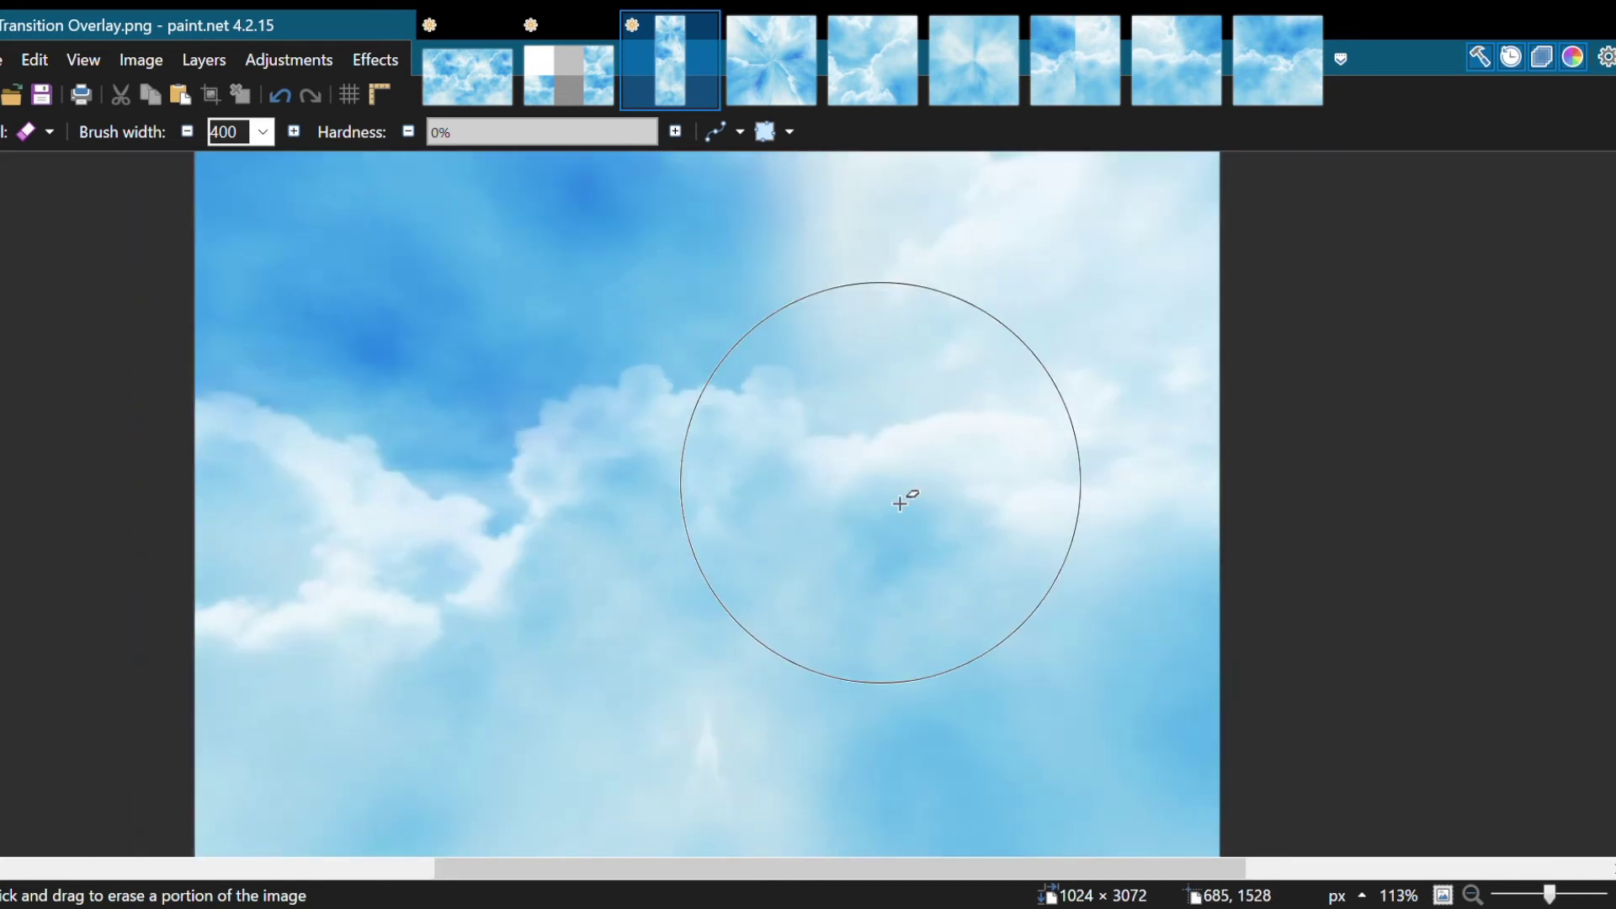
pyautogui.scroll(3, 889, 579)
pyautogui.scroll(3, 890, 580)
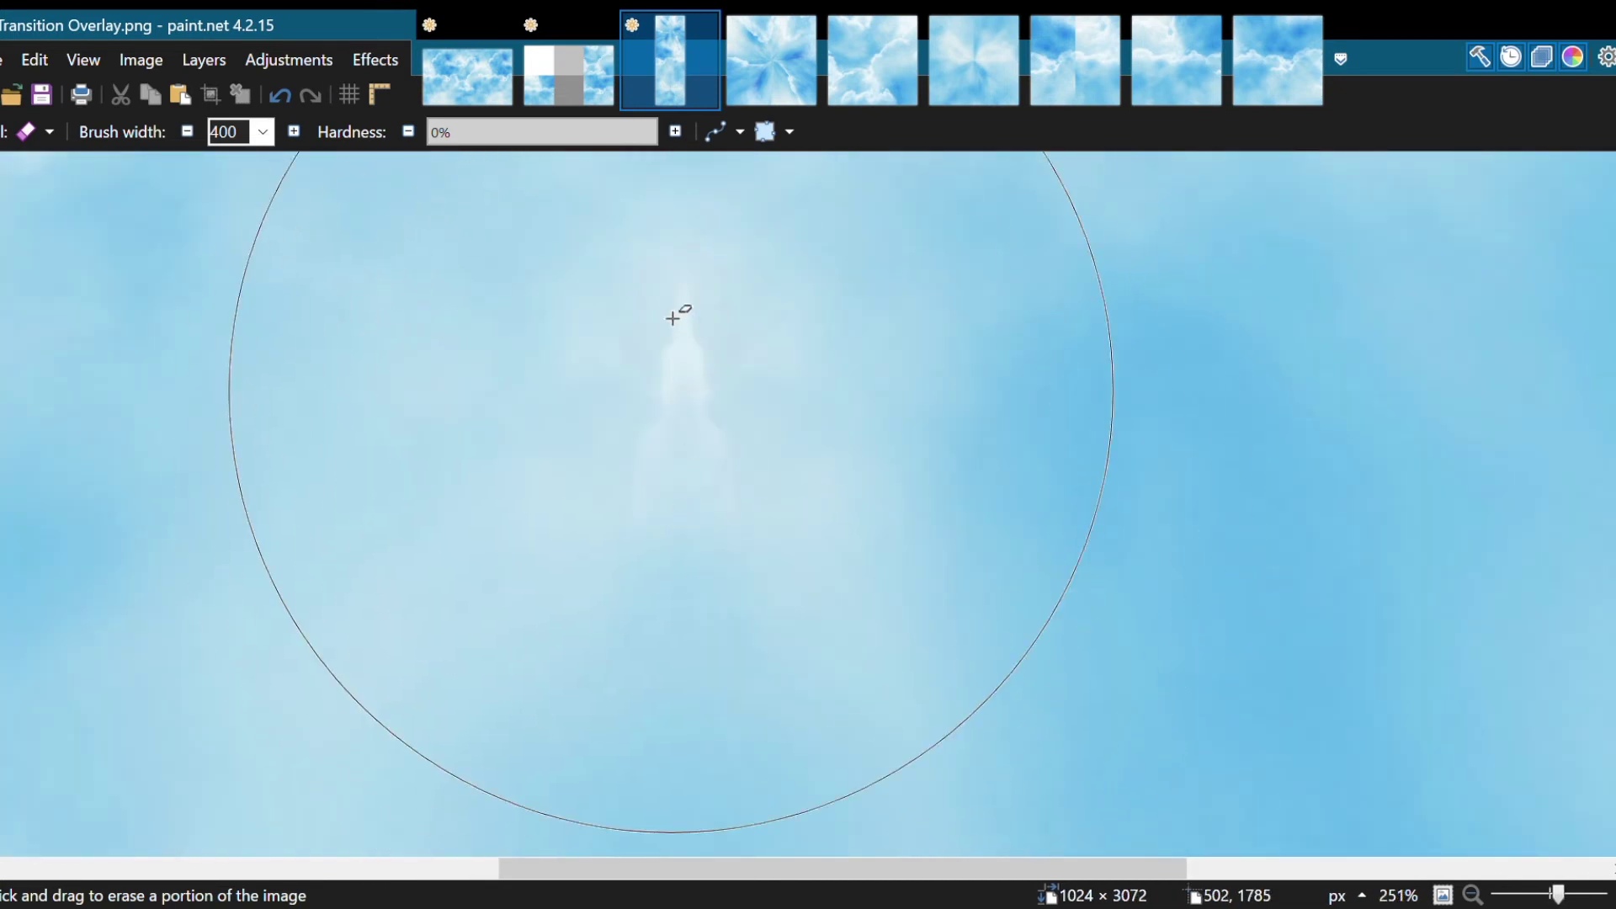
pyautogui.scroll(-6, 734, 370)
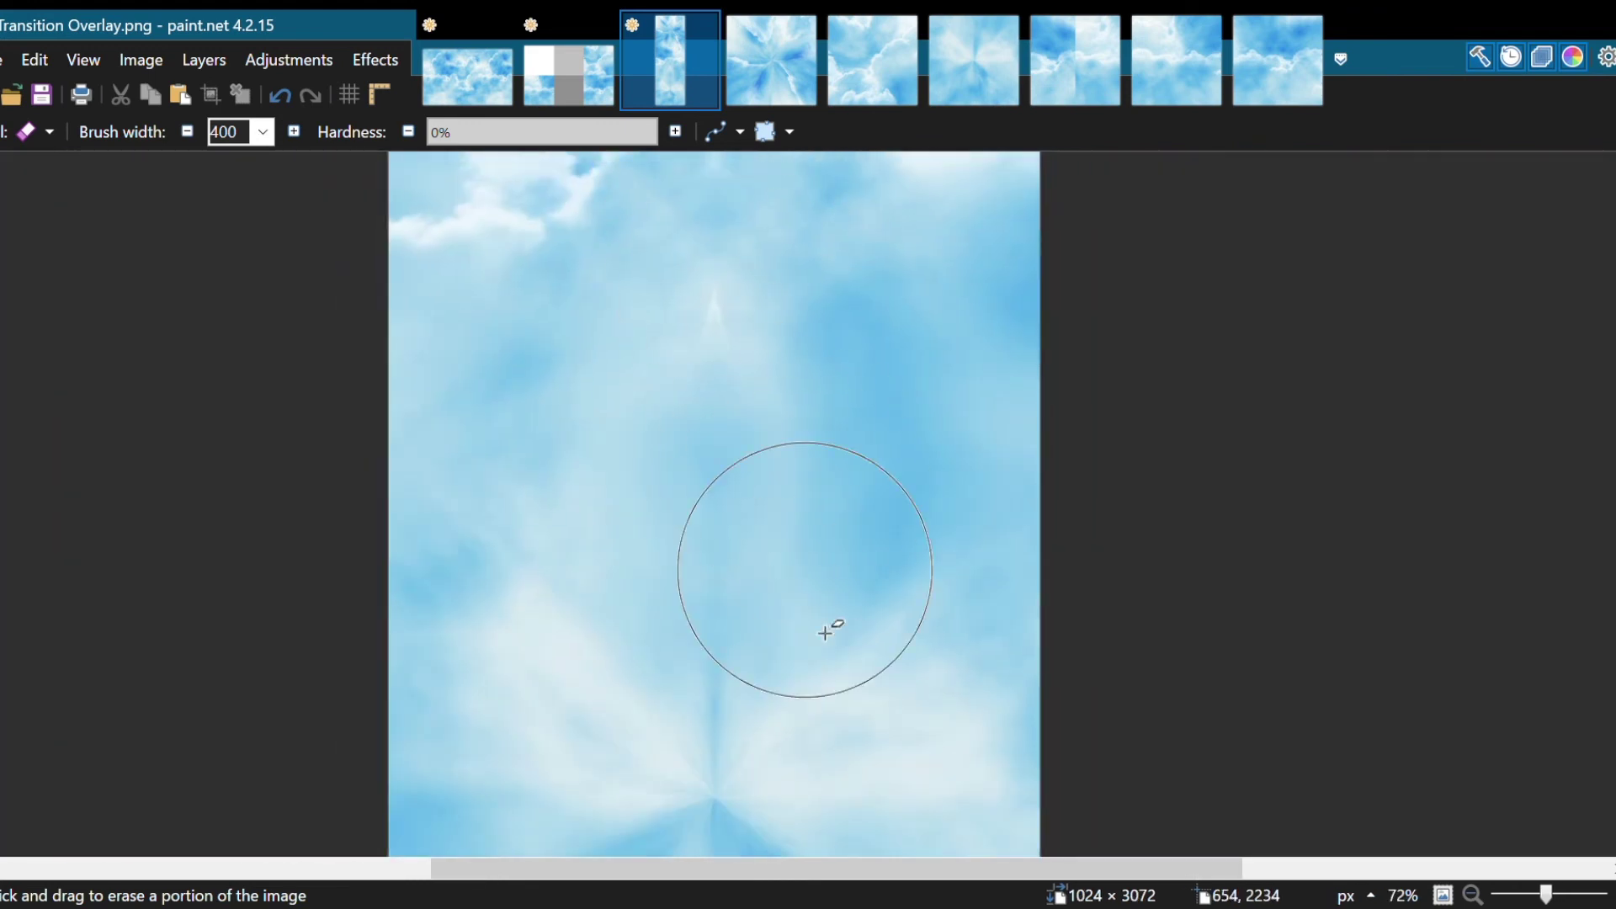
pyautogui.scroll(5, 760, 537)
pyautogui.scroll(-5, 823, 606)
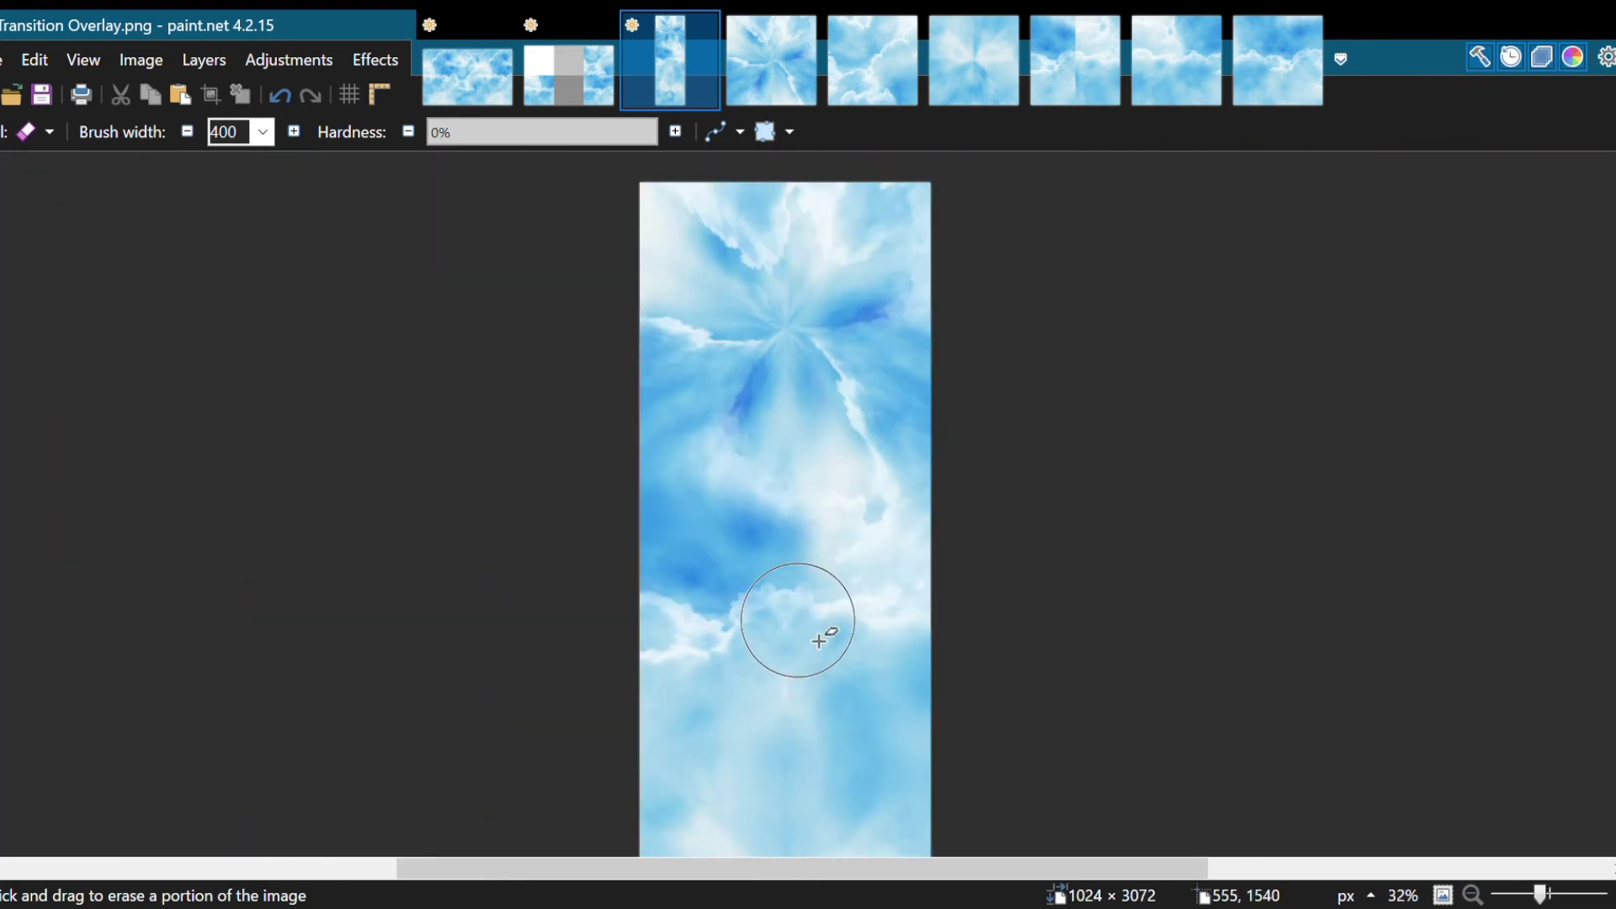
pyautogui.scroll(6, 818, 505)
pyautogui.scroll(-6, 818, 488)
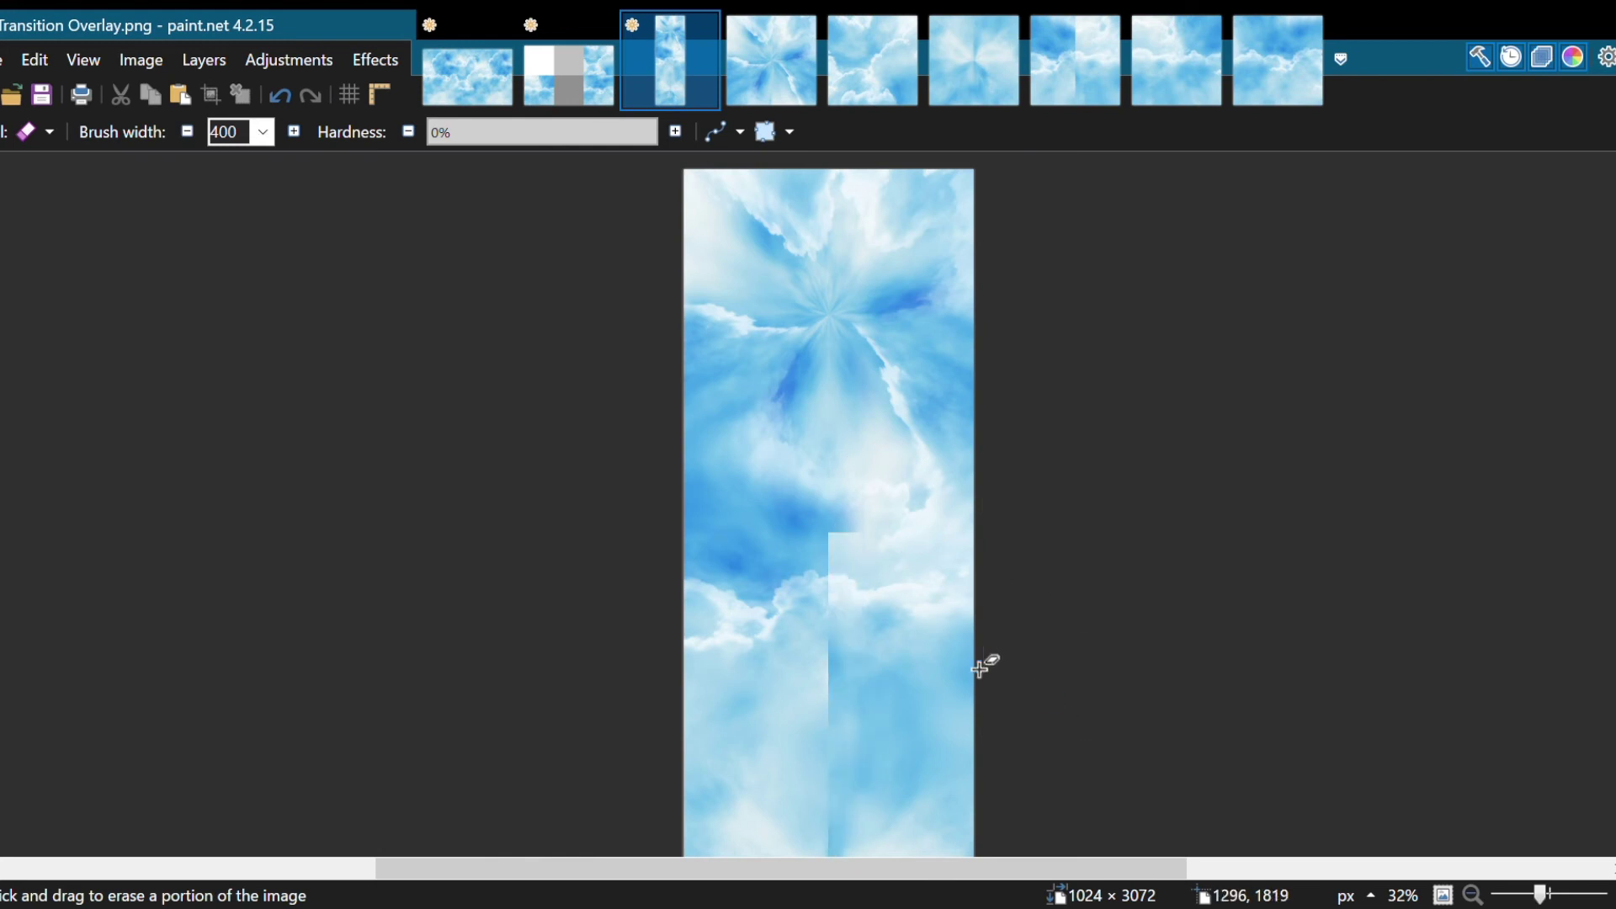
# Step: Undo the seam erasing and the mirrored copy of the Transition Overlay strip's left half
pyautogui.hotkey('ctrl', 'z')
pyautogui.hotkey('ctrl', 'z')
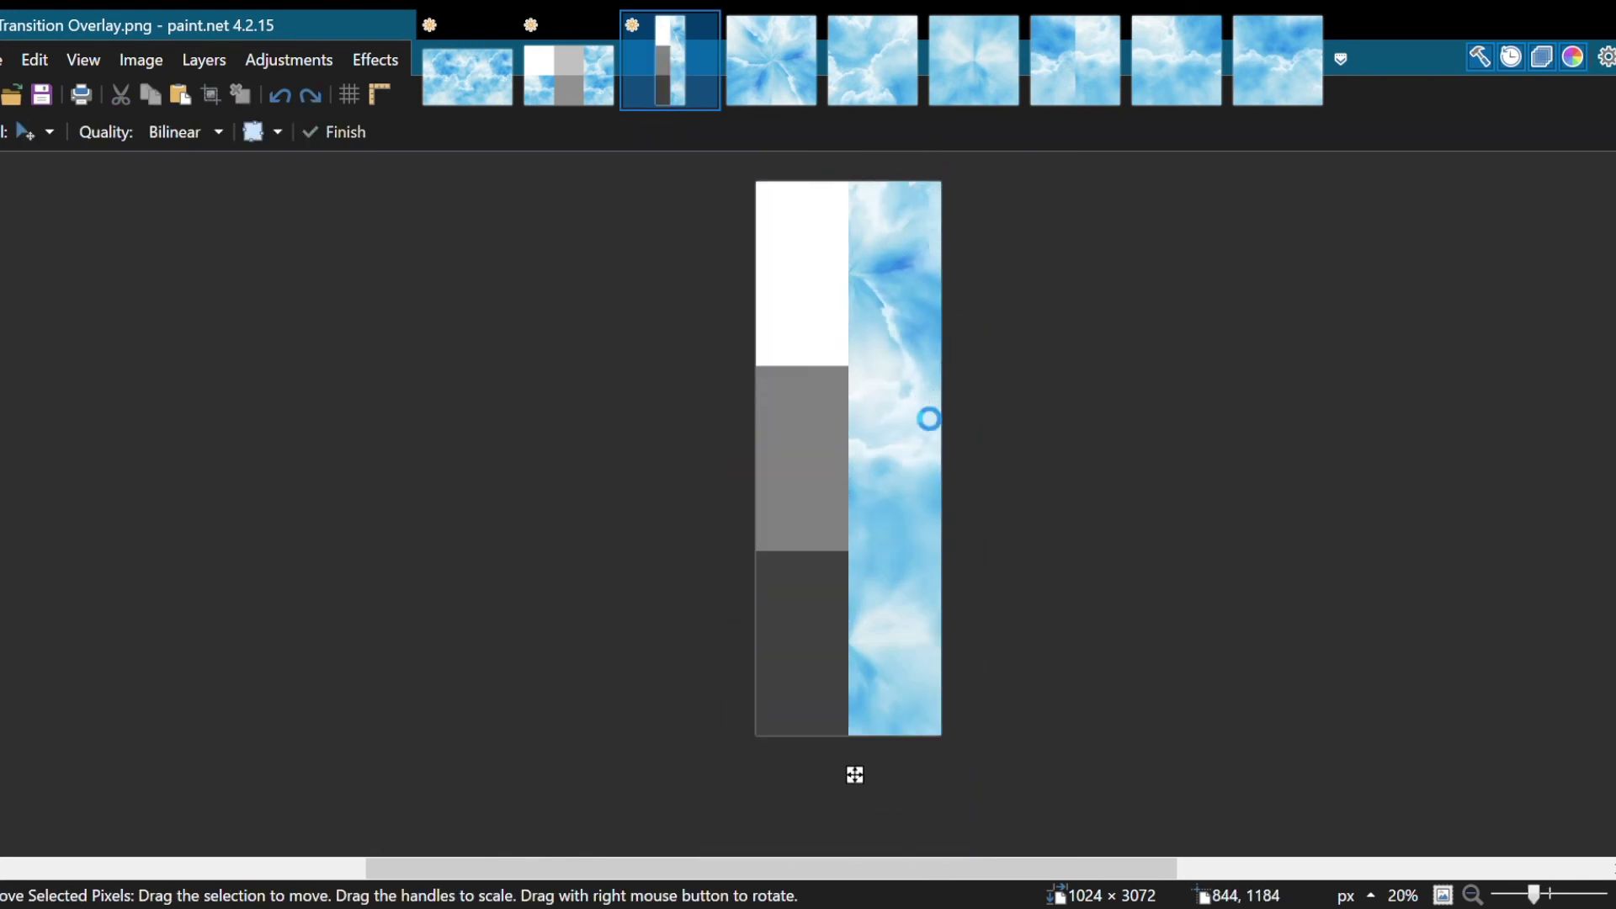
pyautogui.hotkey('ctrl', 'z')
pyautogui.hotkey('ctrl', 'z')
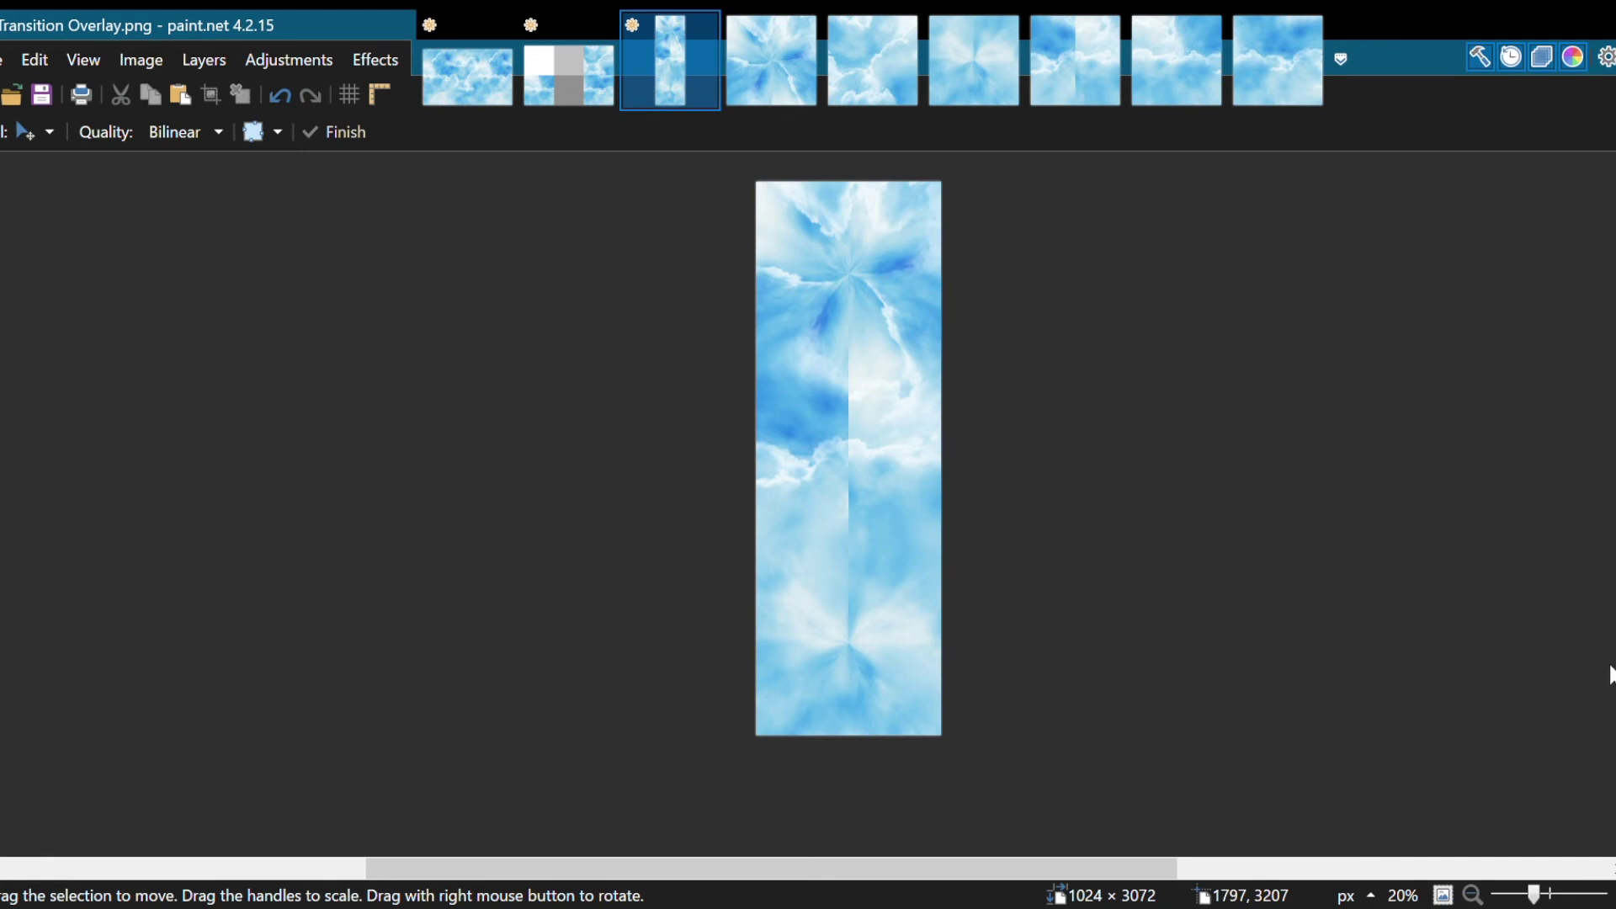
# Step: Select the Front face in the middle of the strip, 1024 × 1024 pixels from 0, 1024, and delete it
pyautogui.press('s')
pyautogui.click(870, 460)
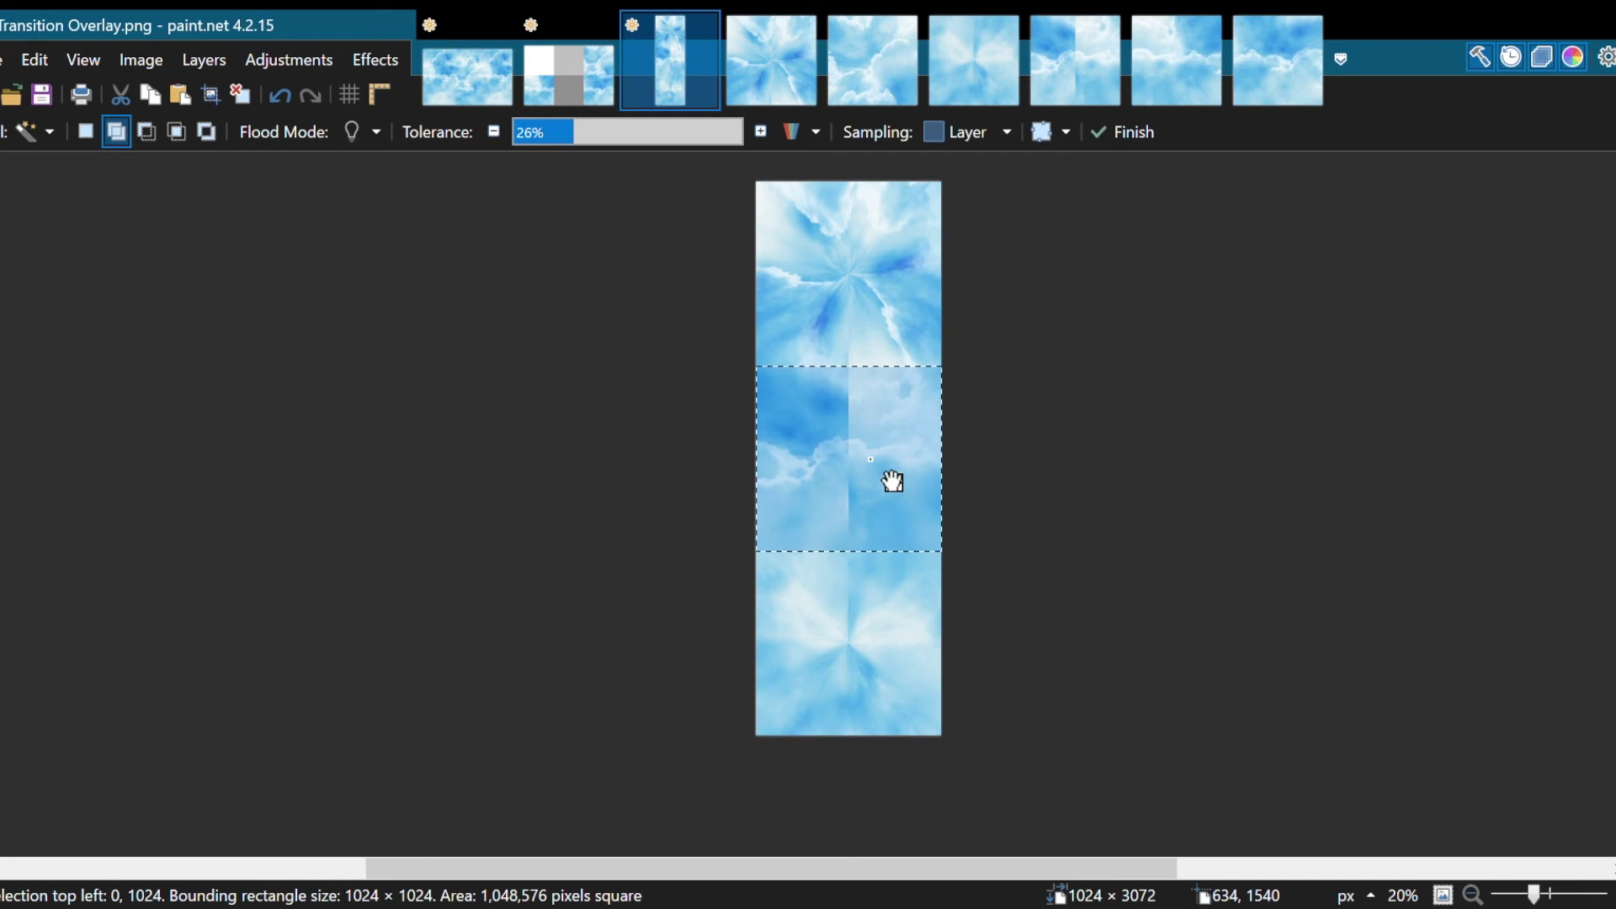
pyautogui.press('Delete')
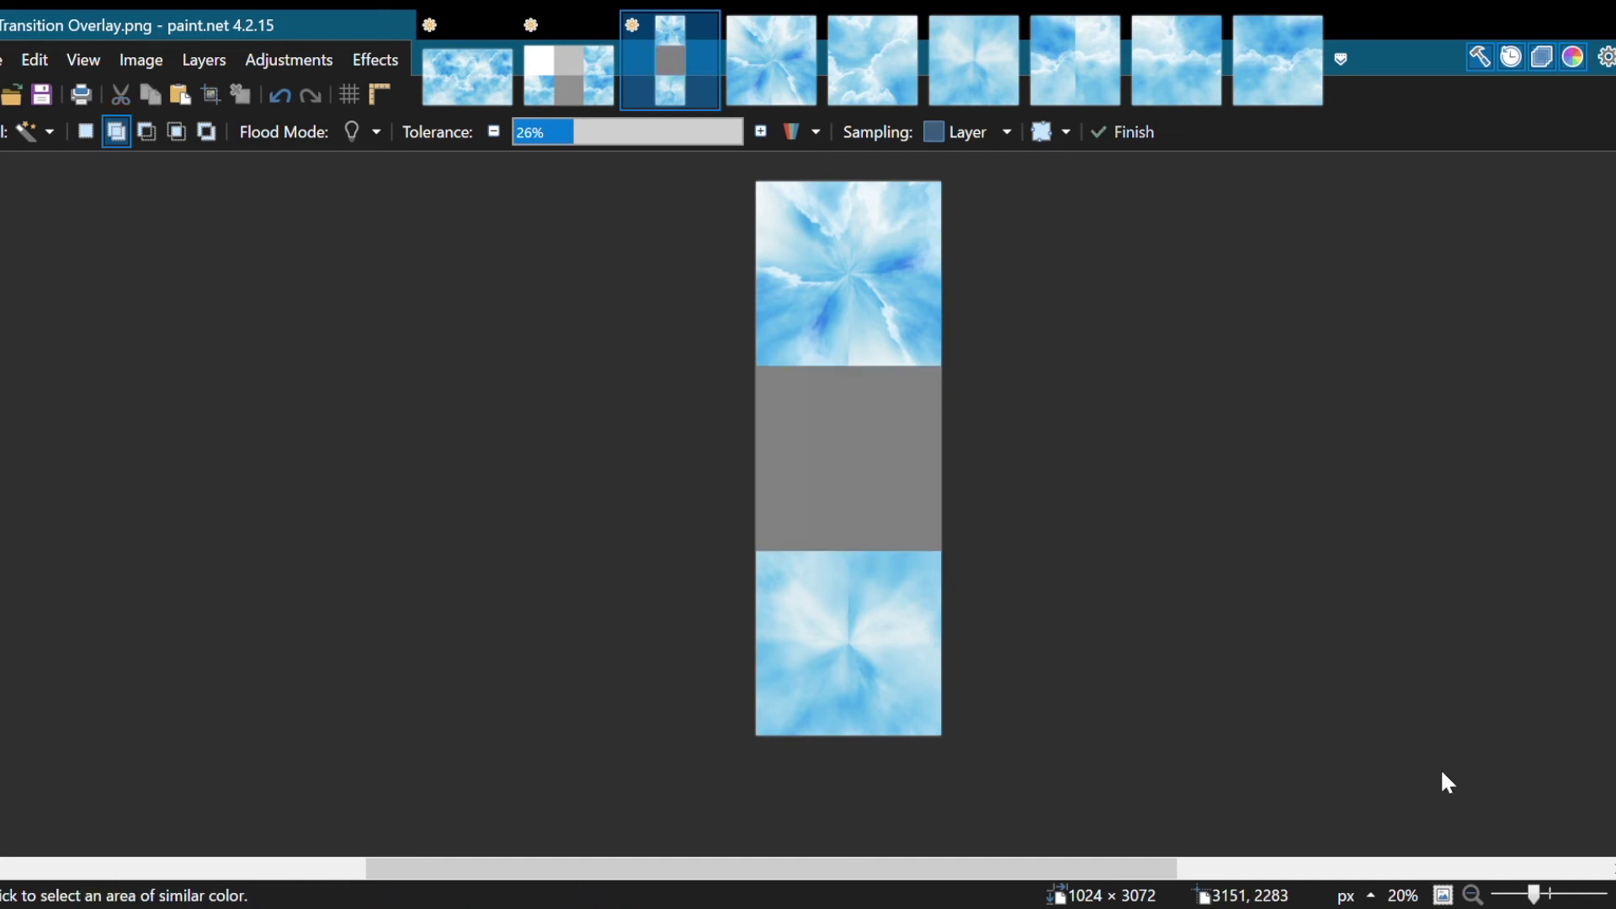
# Step: Select the Top face, 1024 × 1024 pixels from 0, 0, and rotate it 90° clockwise
pyautogui.click(909, 312)
pyautogui.press('m')
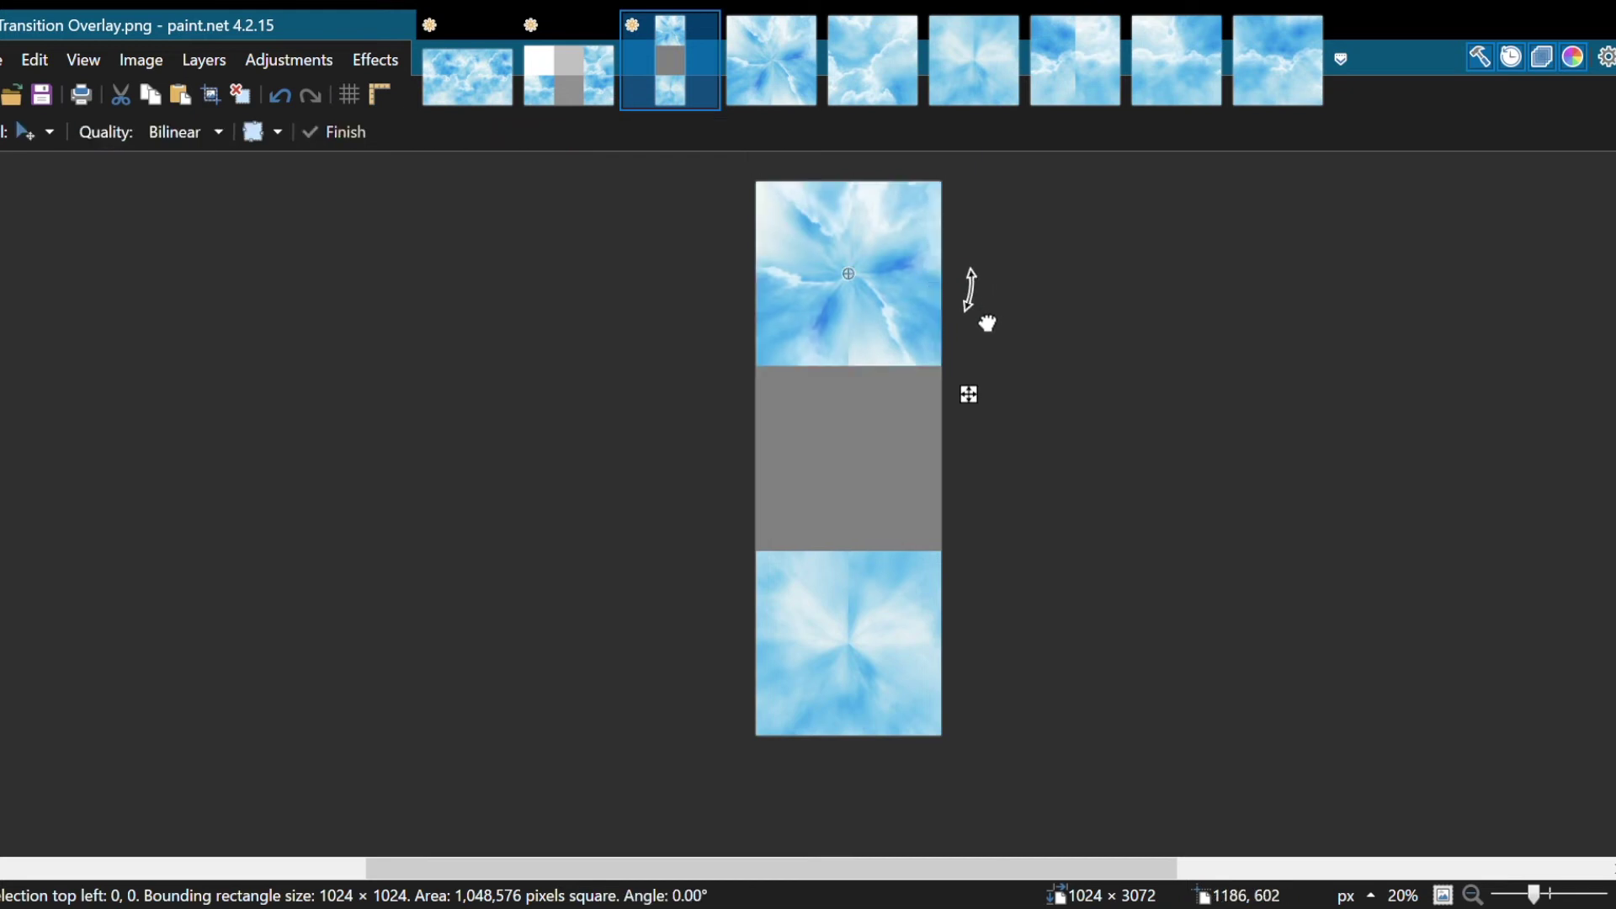
pyautogui.moveTo(988, 323); pyautogui.dragTo(855, 389)
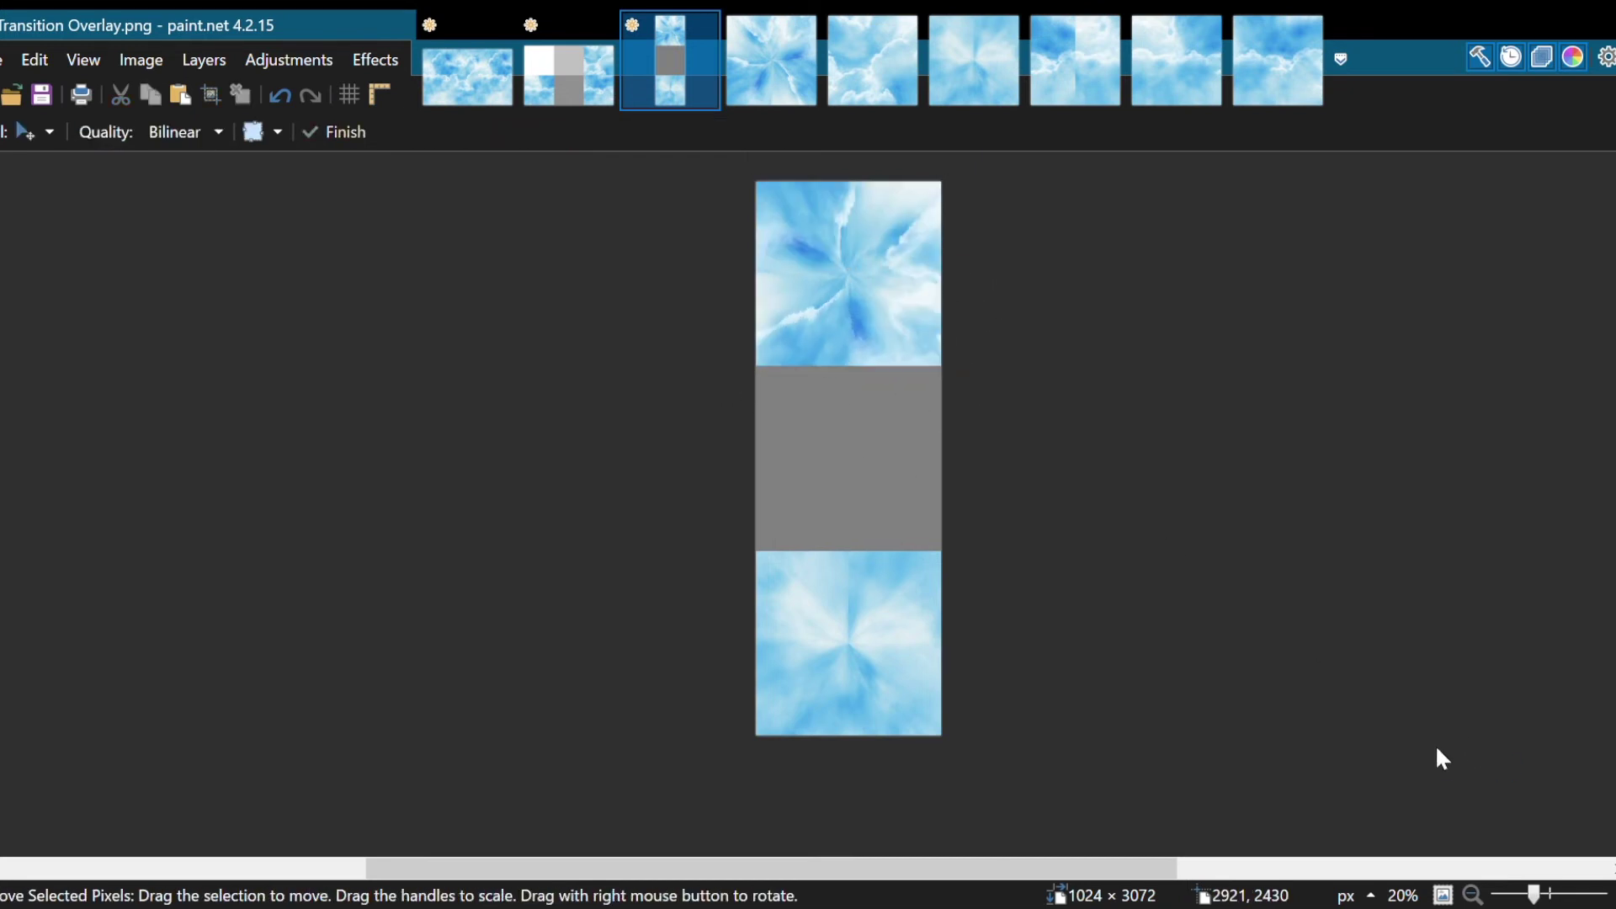
# Step: Select the Bottom face, 1024 × 1024 pixels from 0, 2048, rotate it 90° counterclockwise, and deselect it
pyautogui.press('s')
pyautogui.click(877, 686)
pyautogui.press('m')
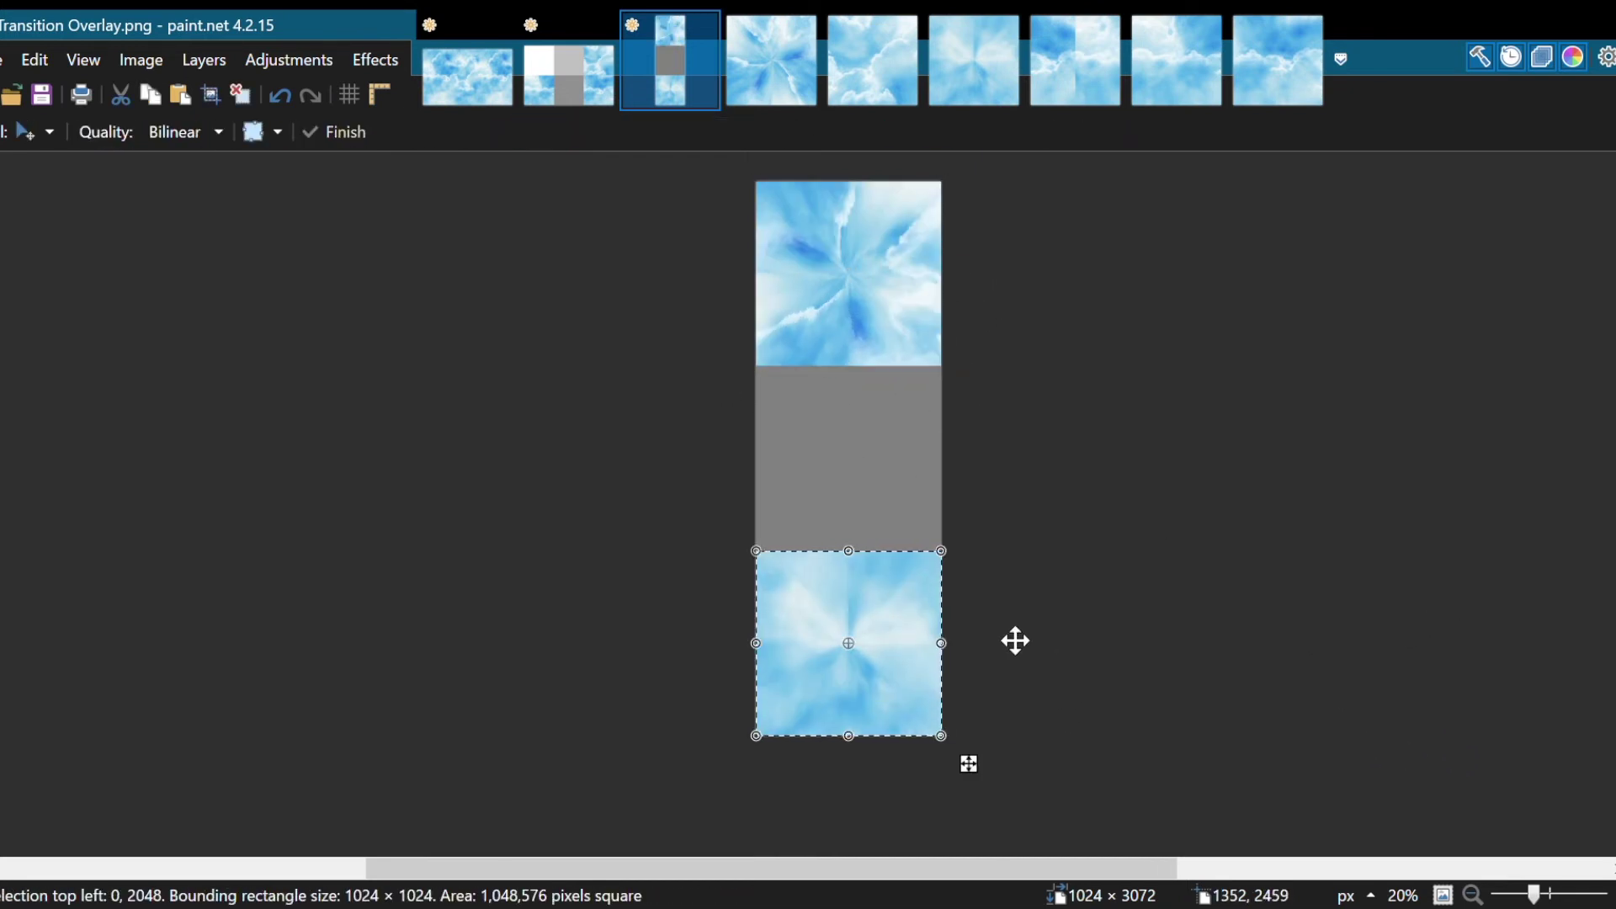
pyautogui.moveTo(981, 614); pyautogui.dragTo(855, 527)
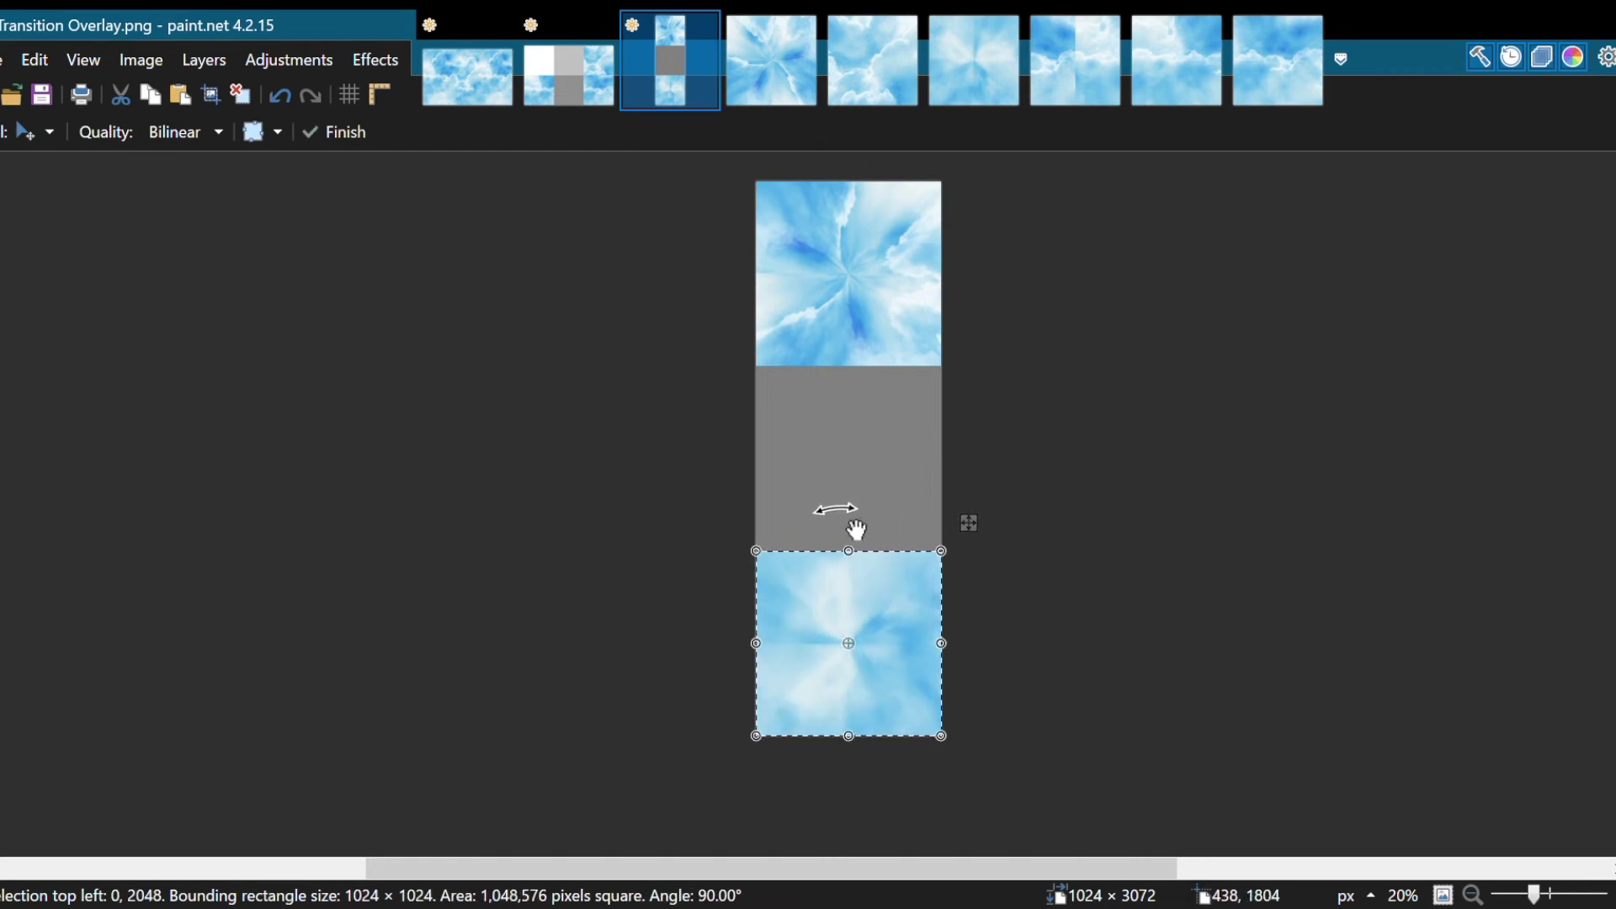
pyautogui.hotkey('ctrl', 'd')
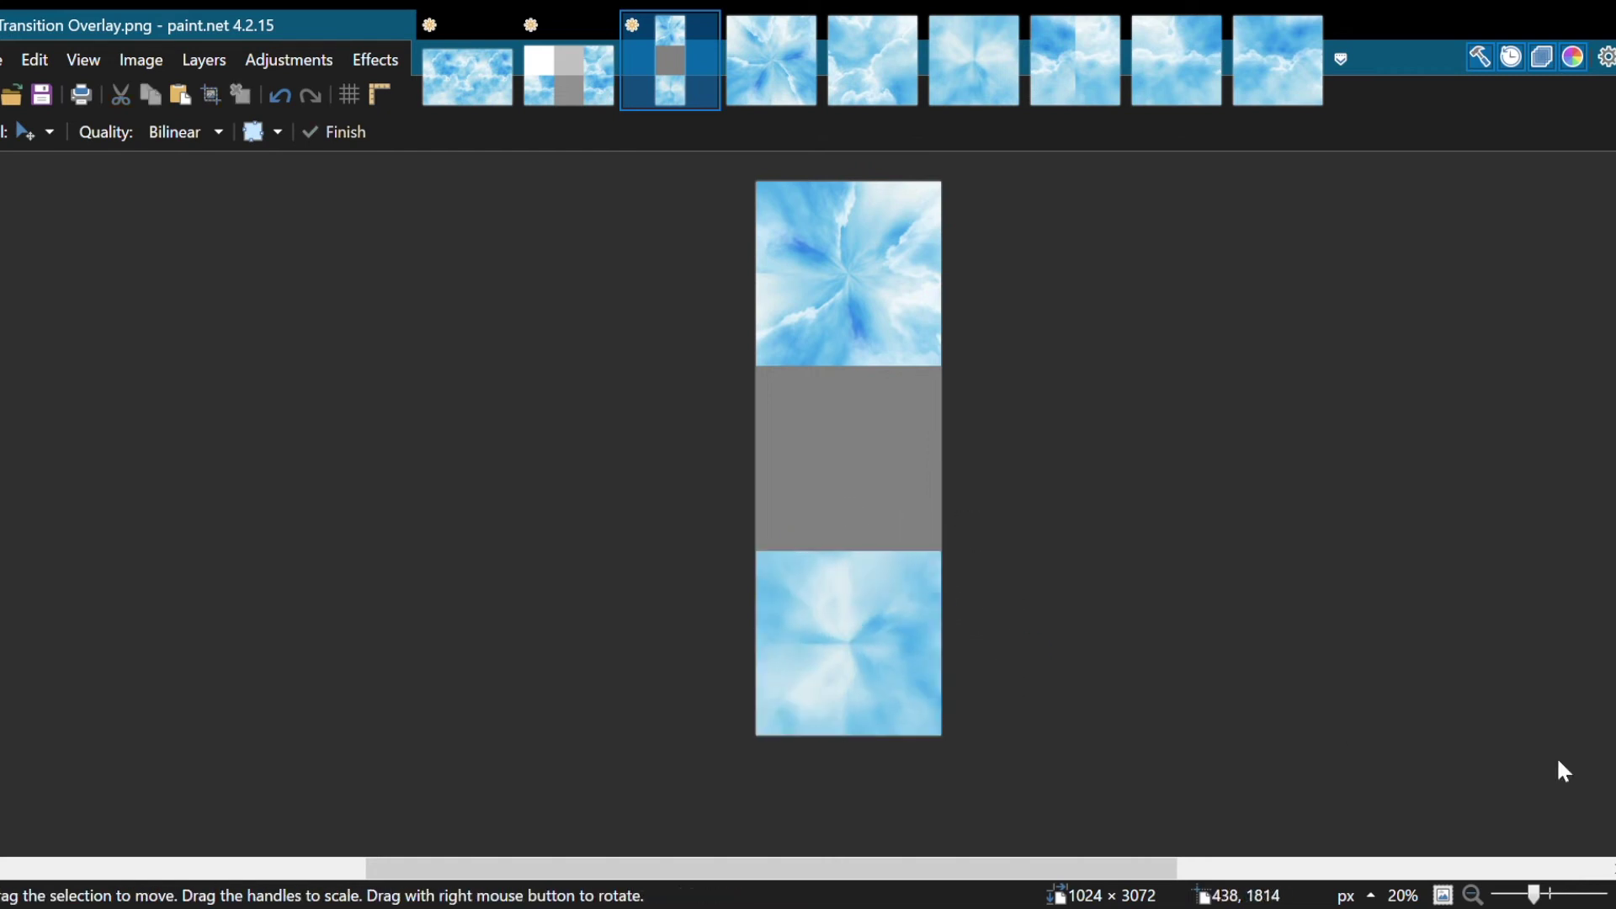
# Step: Copy the last open cube face image into the strip's empty middle square, aligned exactly at 0, 1024
pyautogui.click(1279, 73)
pyautogui.click(674, 72)
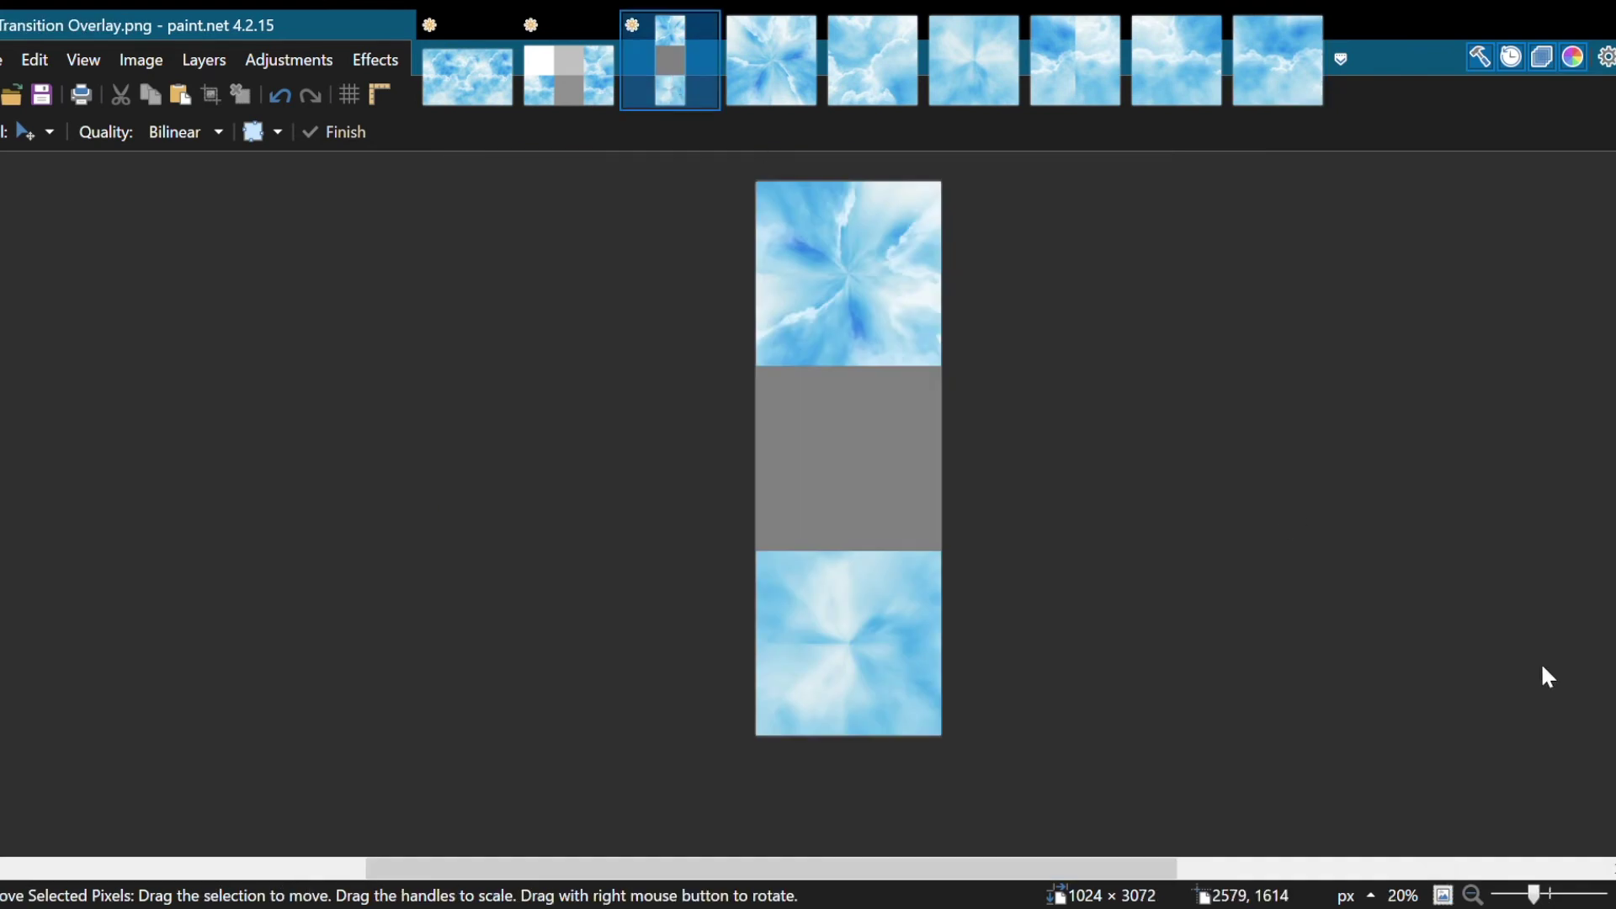
pyautogui.hotkey('ctrl', 'v')
pyautogui.moveTo(830, 286); pyautogui.dragTo(827, 466)
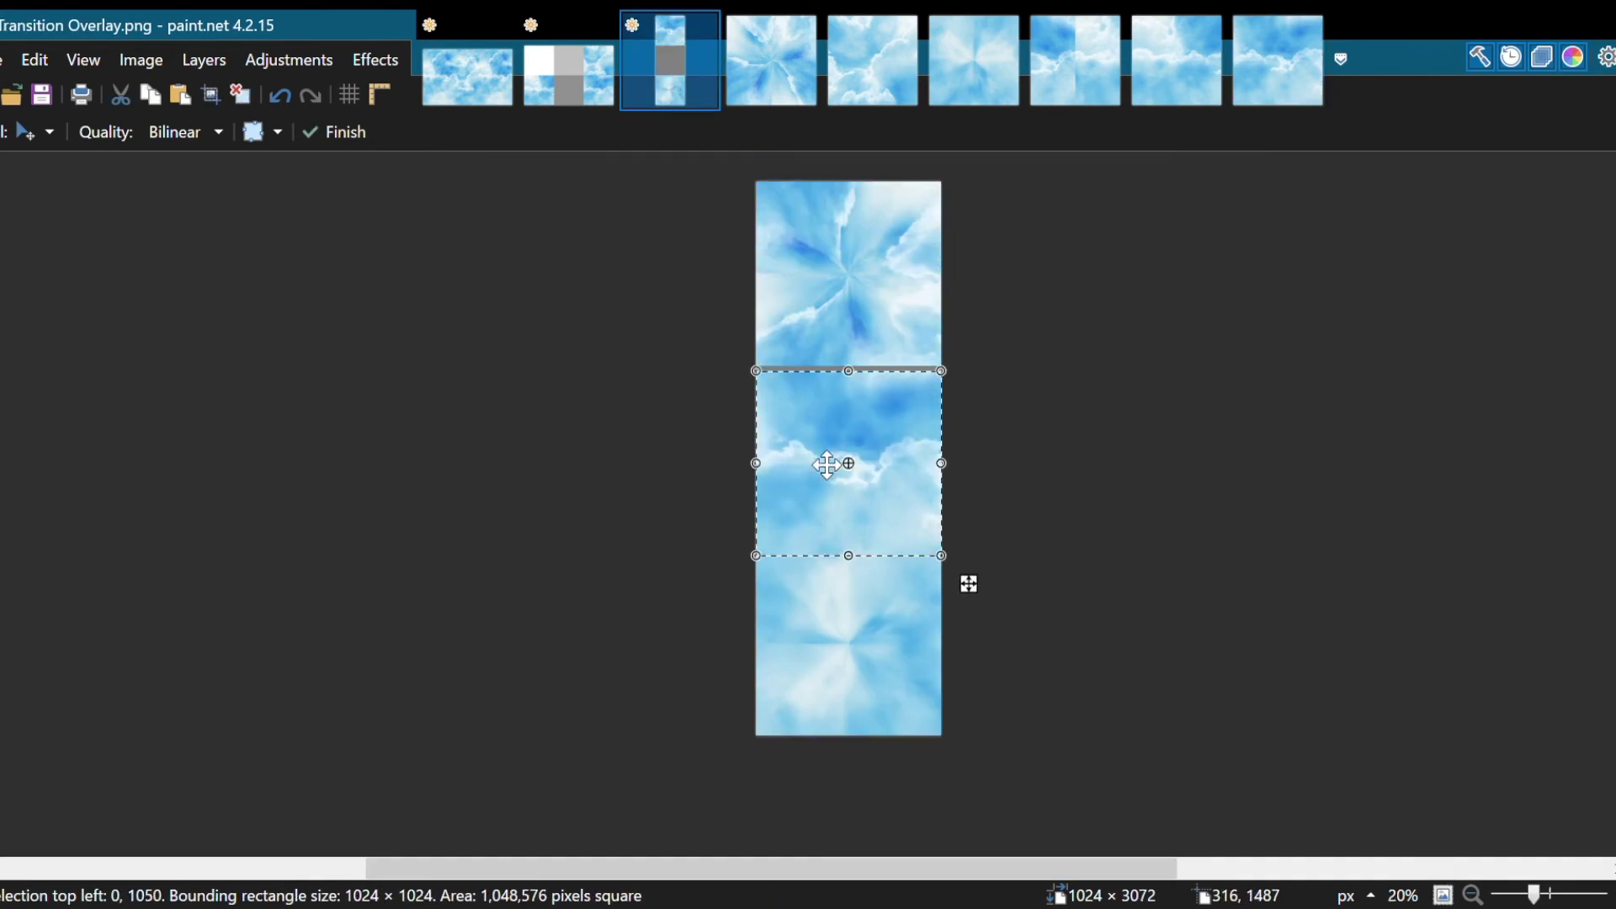
pyautogui.scroll(12, 797, 367)
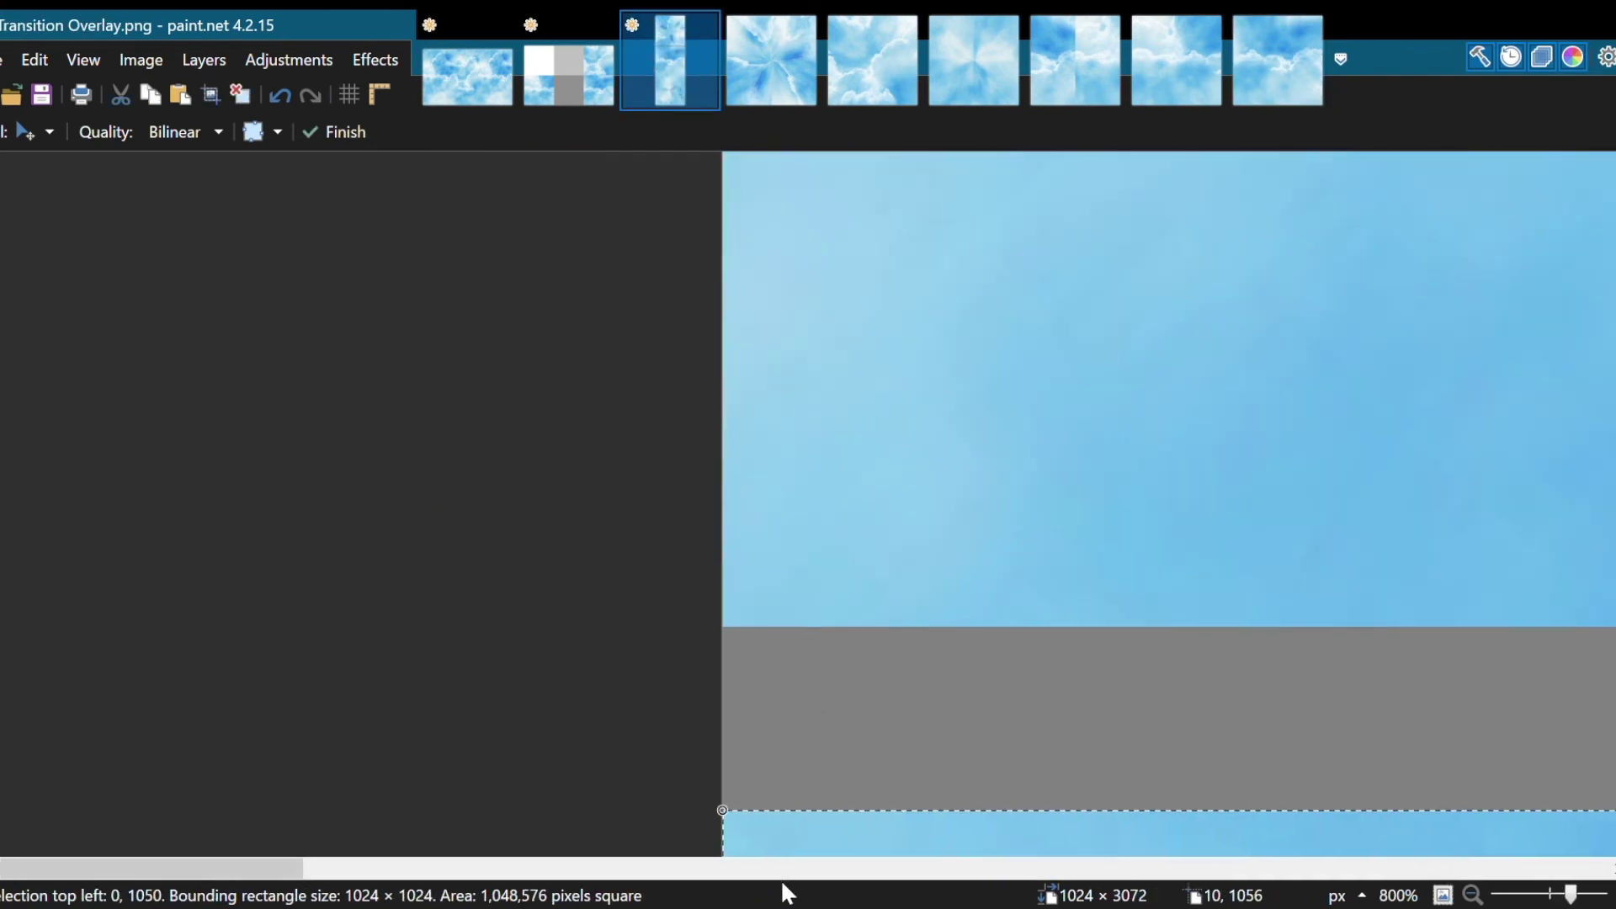
pyautogui.moveTo(787, 829); pyautogui.dragTo(794, 660)
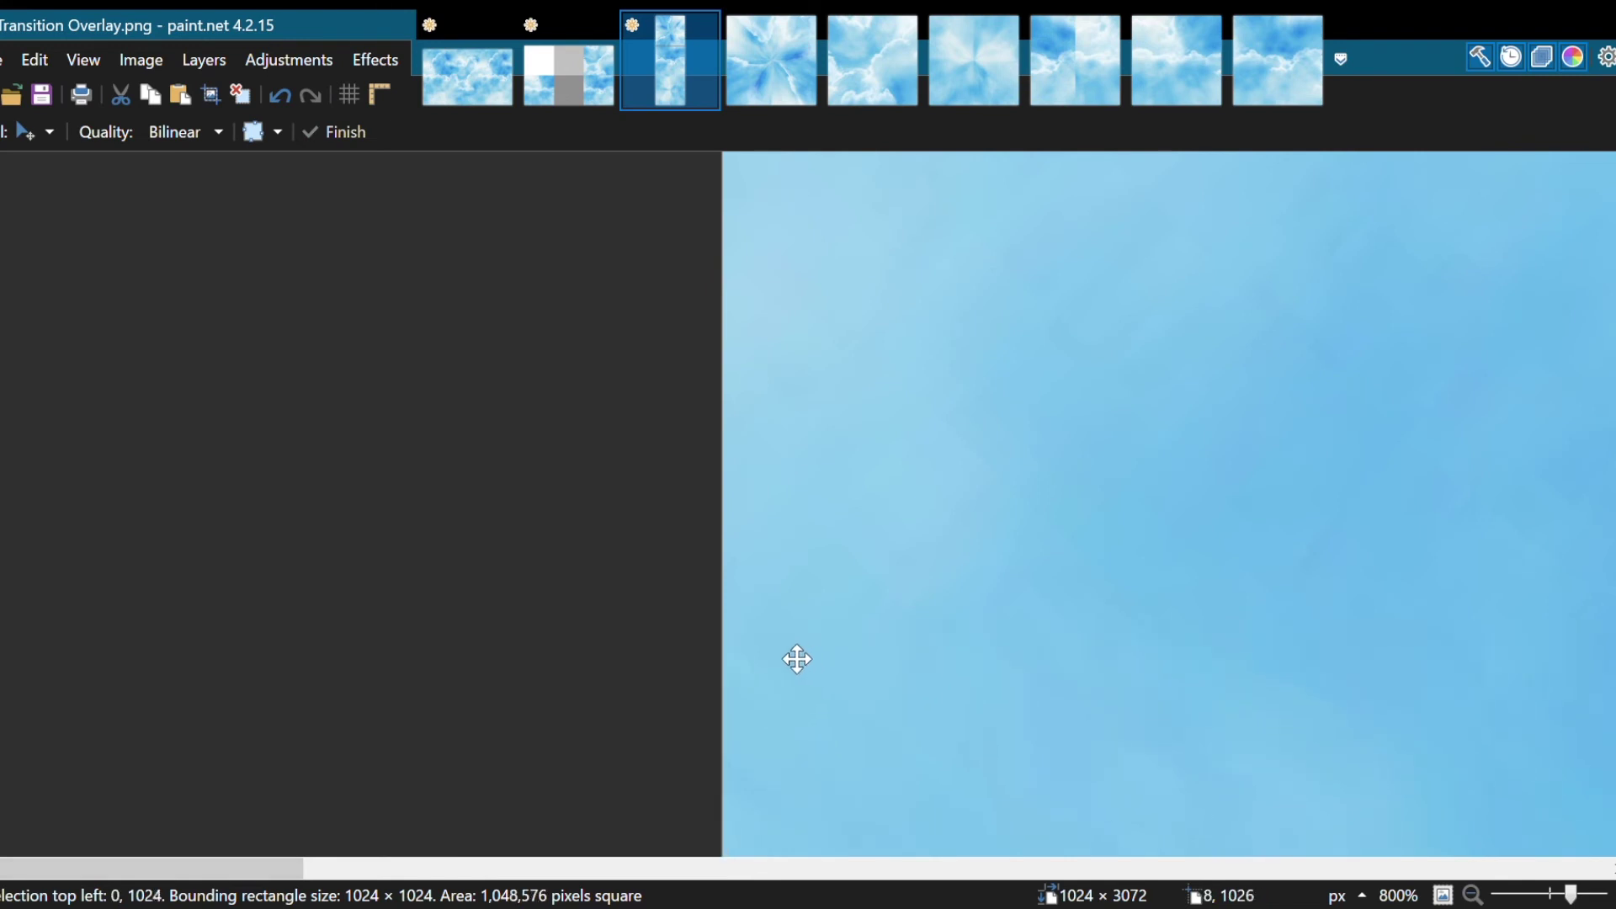
# Step: Erase along the original strip's center seam from the Top face's center into the upper Front face, using a 400-wide, 0% hardness eraser
pyautogui.keyDown('ctrl'); pyautogui.scroll(-12, 758, 422); pyautogui.keyUp('ctrl')
pyautogui.keyDown('ctrl'); pyautogui.scroll(-2, 758, 422); pyautogui.keyUp('ctrl')
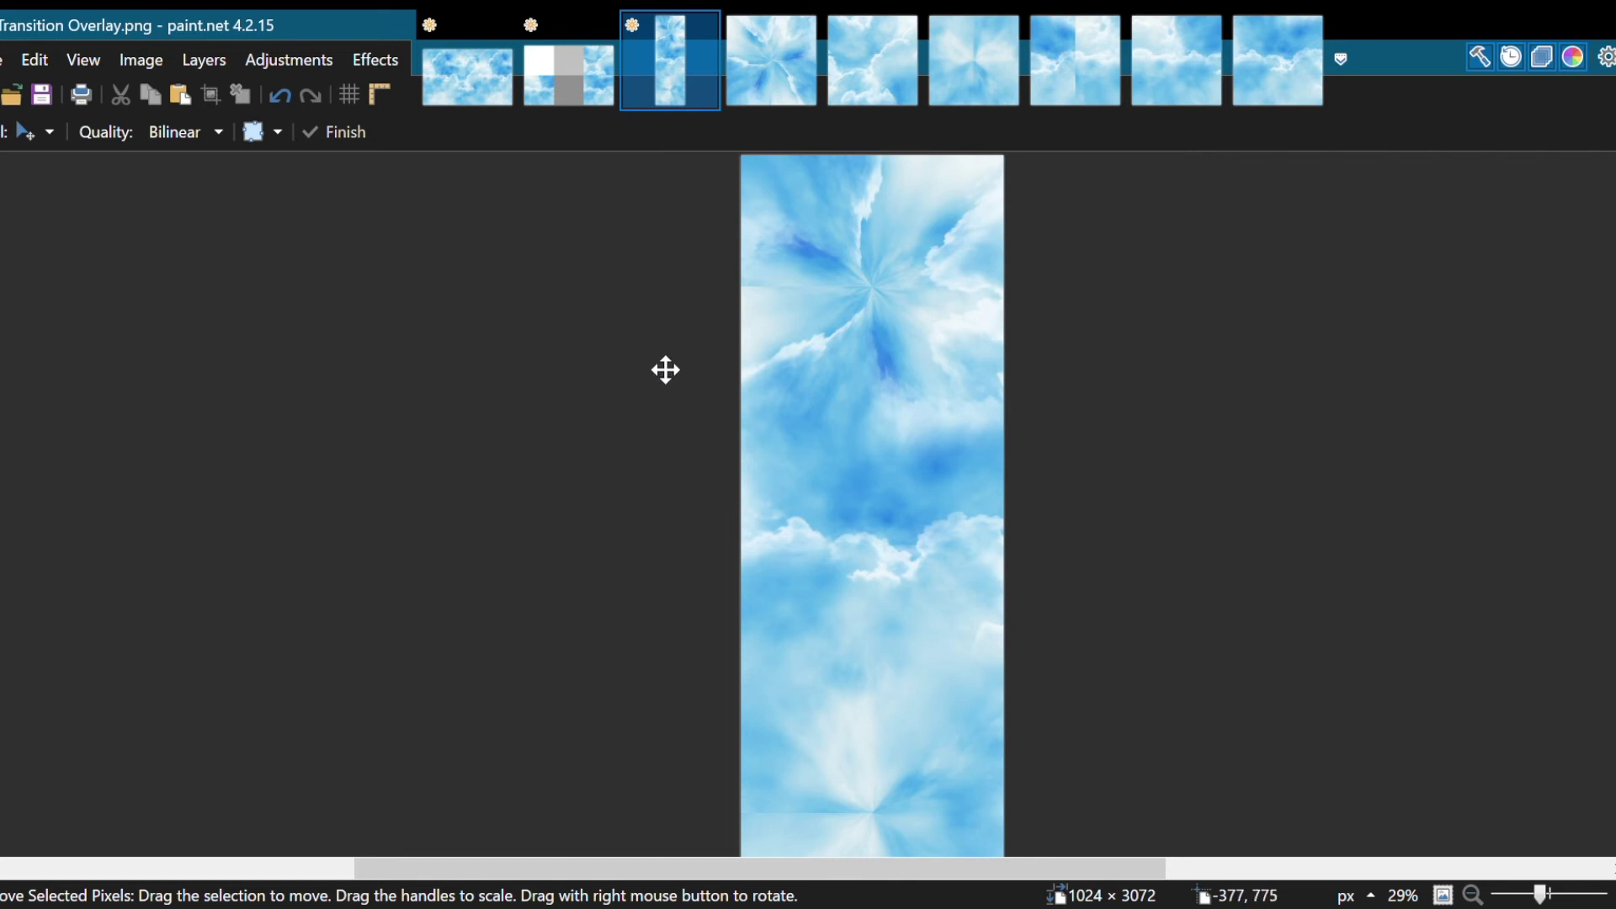
pyautogui.keyDown('ctrl'); pyautogui.scroll(-1, 1013, 344); pyautogui.keyUp('ctrl')
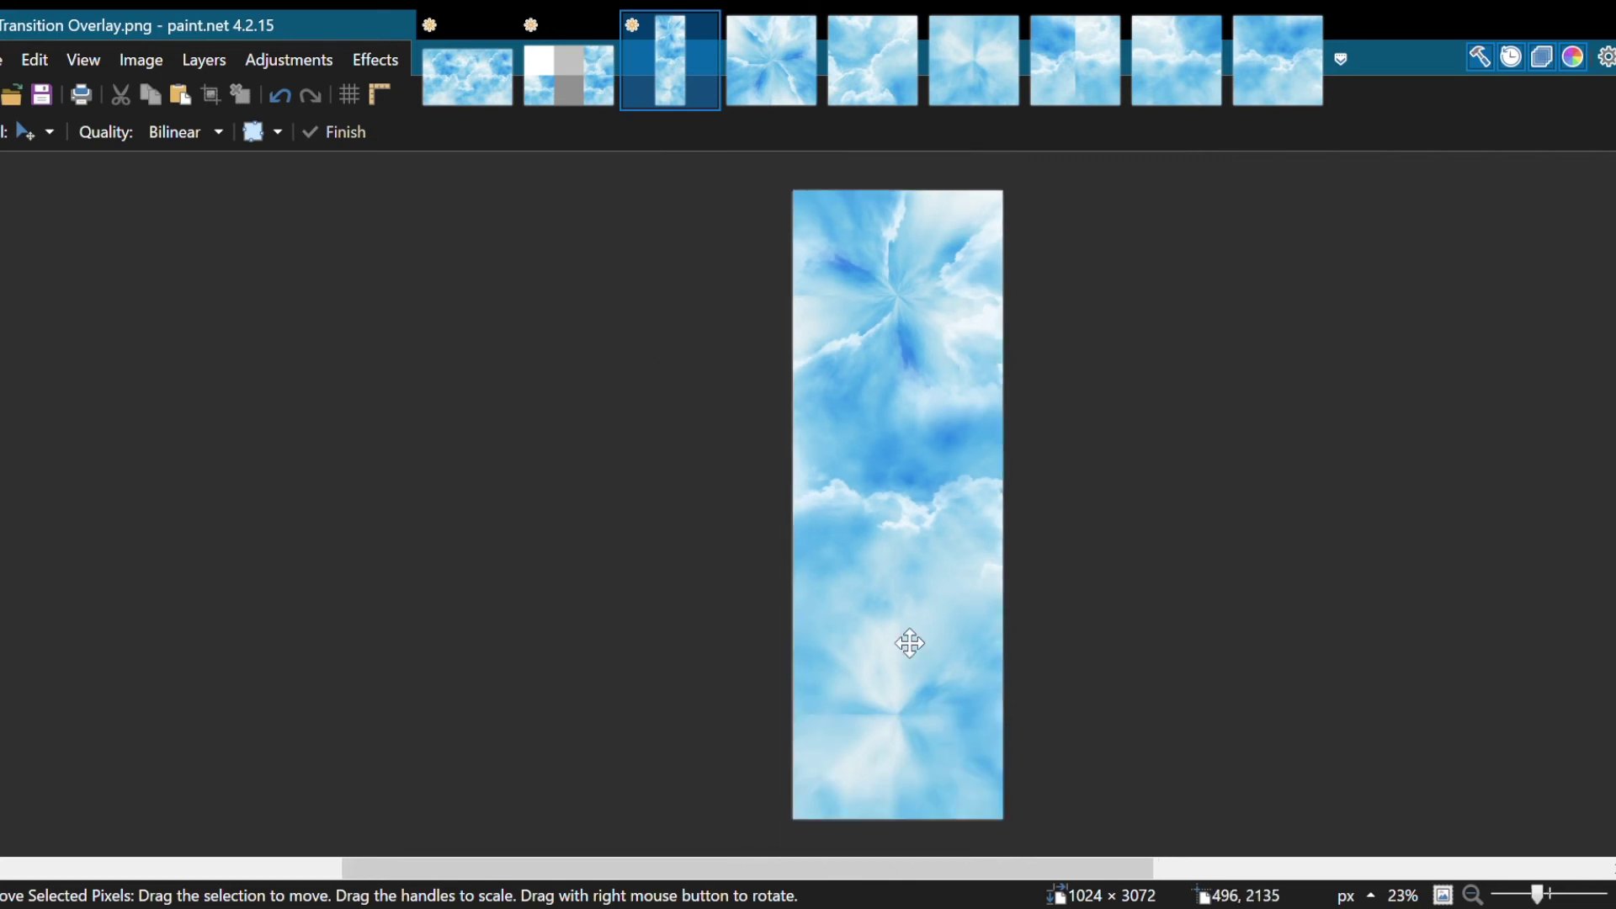
pyautogui.scroll(2, 911, 656)
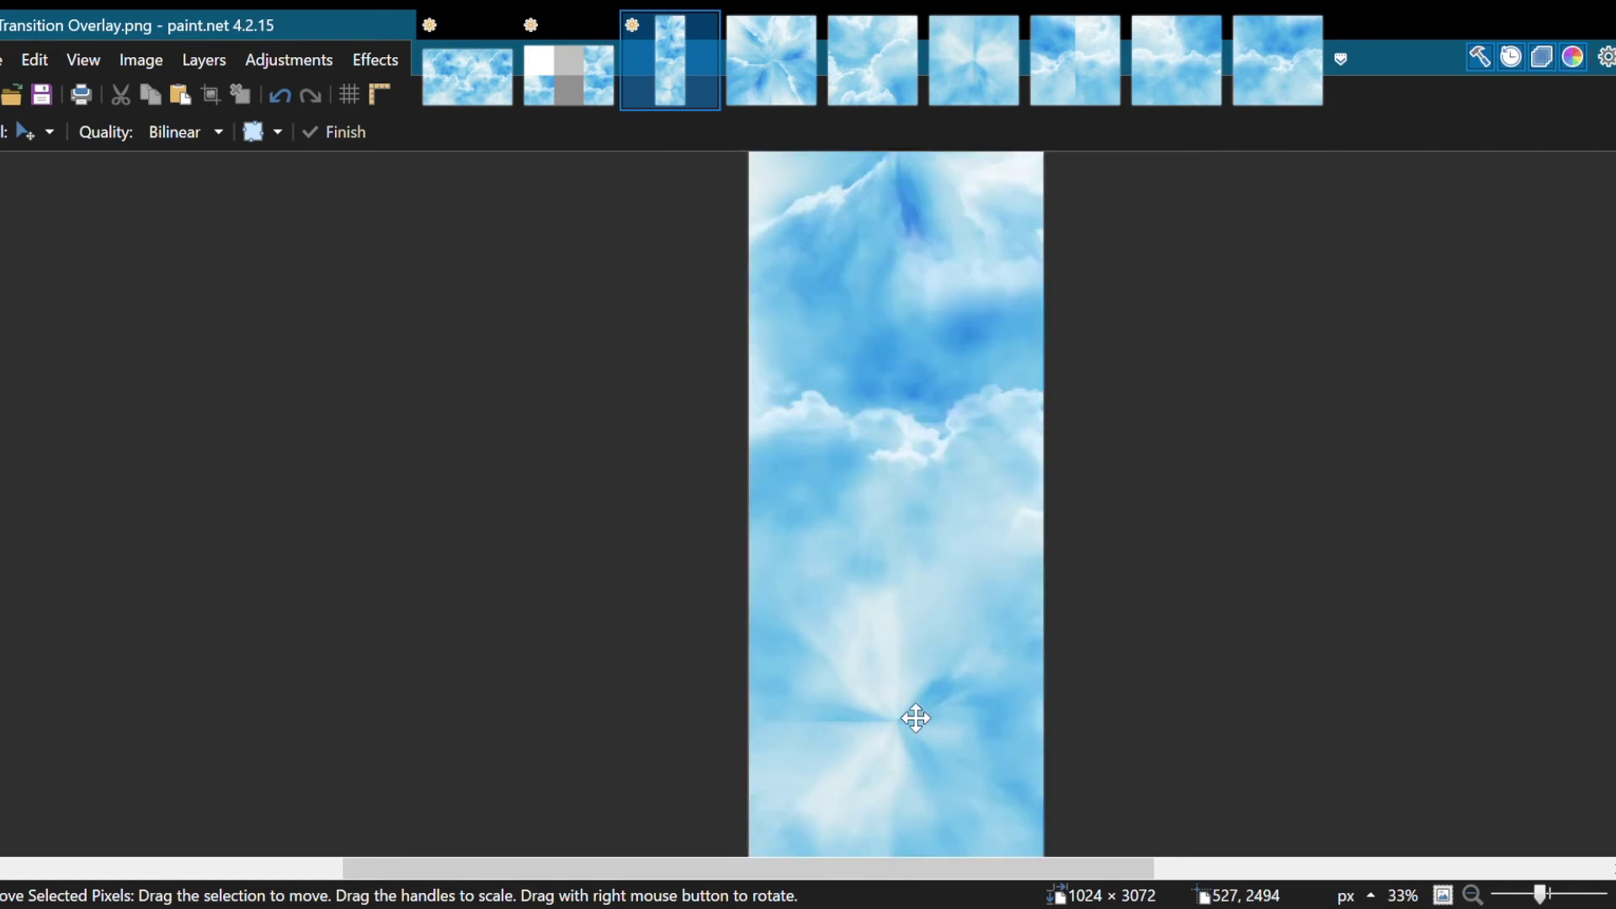
pyautogui.scroll(-1, 913, 710)
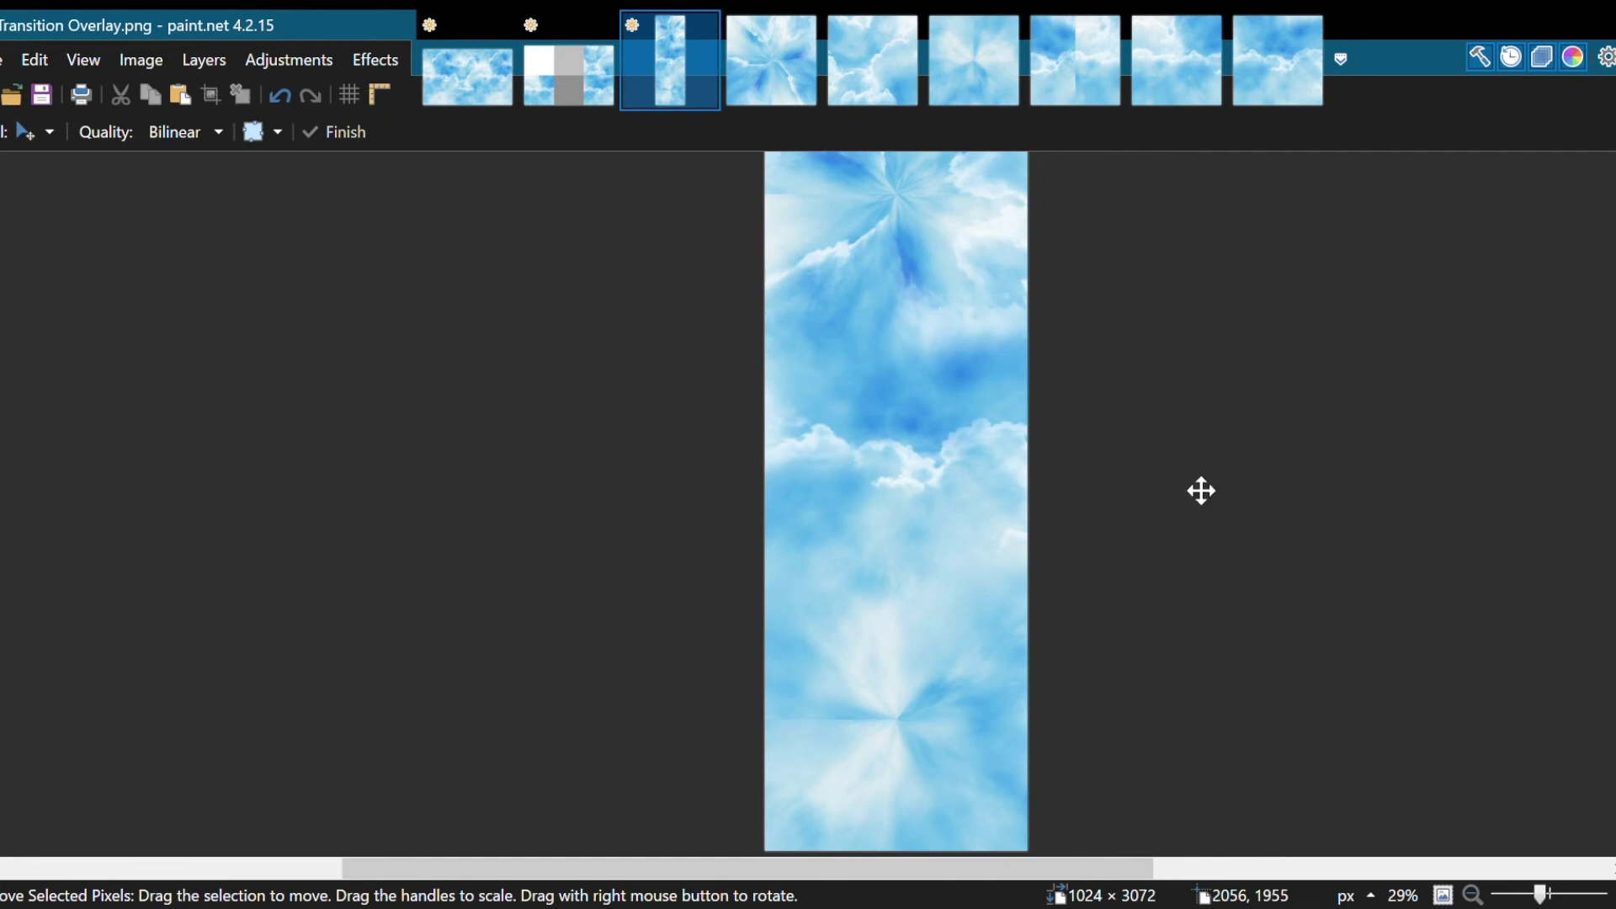
pyautogui.press('e')
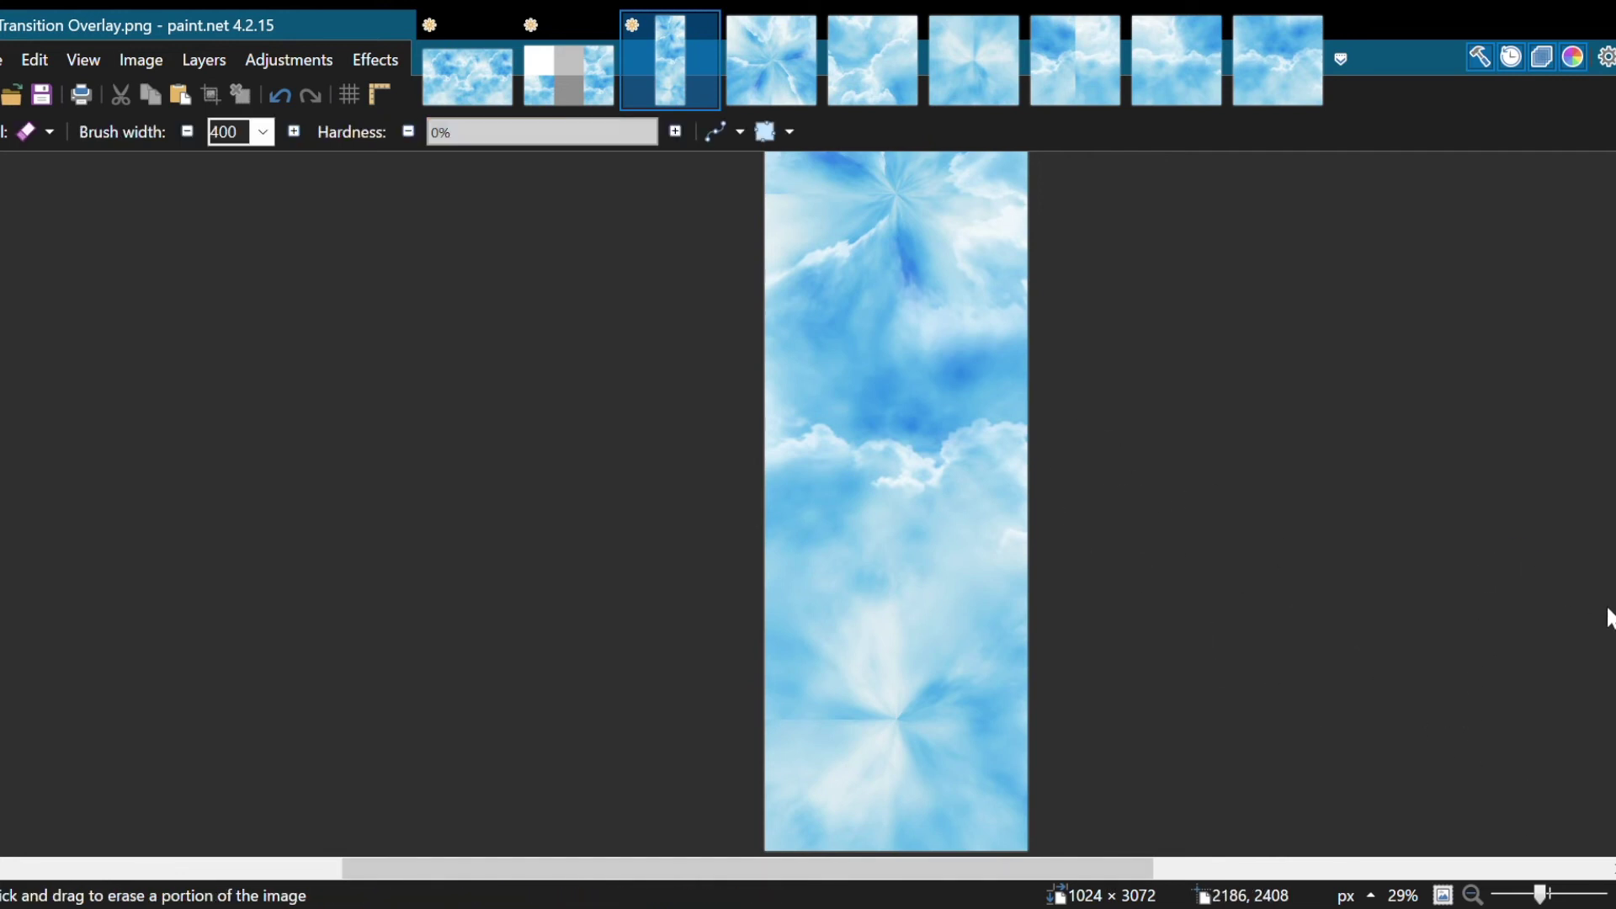
pyautogui.keyDown('ctrl'); pyautogui.scroll(-1, 1237, 612); pyautogui.keyUp('ctrl')
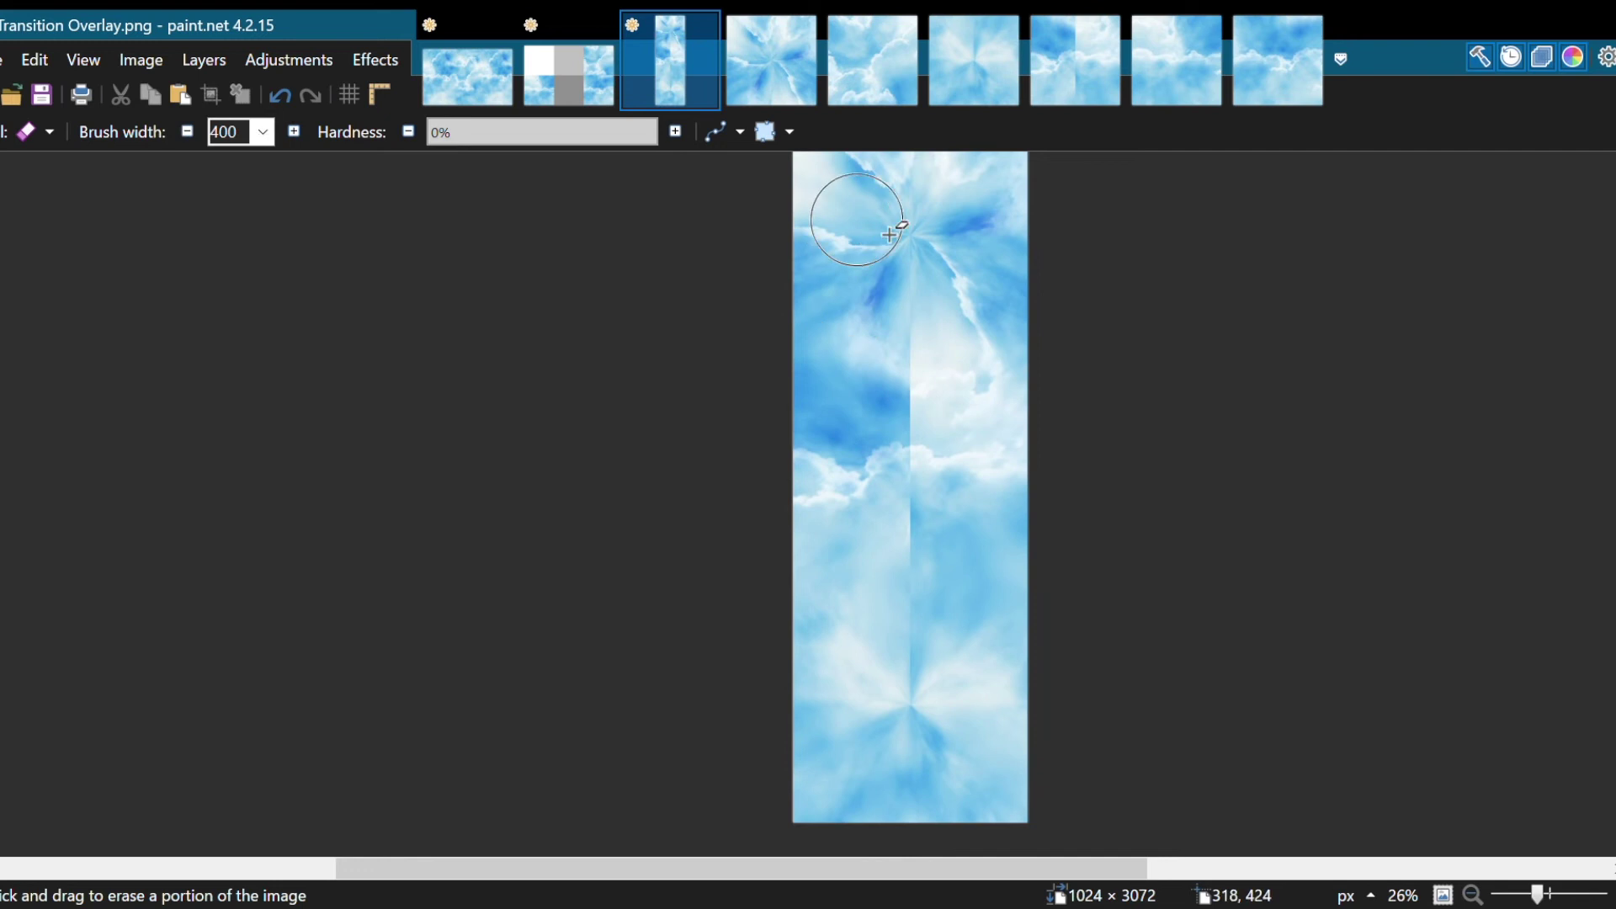
pyautogui.scroll(1, 942, 721)
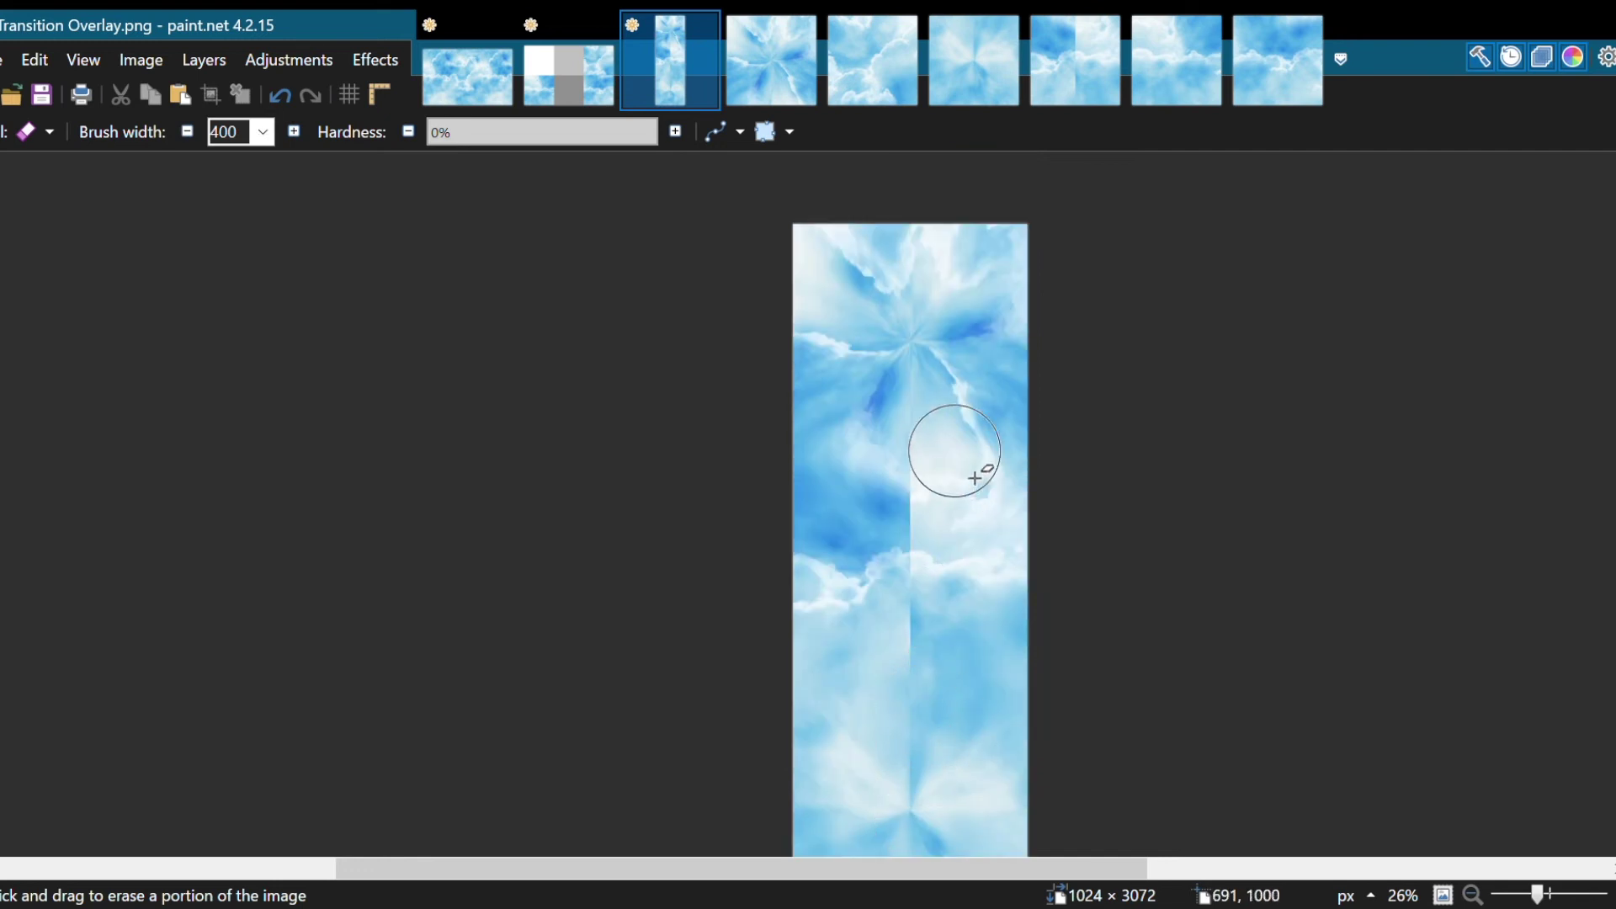
pyautogui.keyDown('ctrl'); pyautogui.scroll(6, 927, 433); pyautogui.keyUp('ctrl')
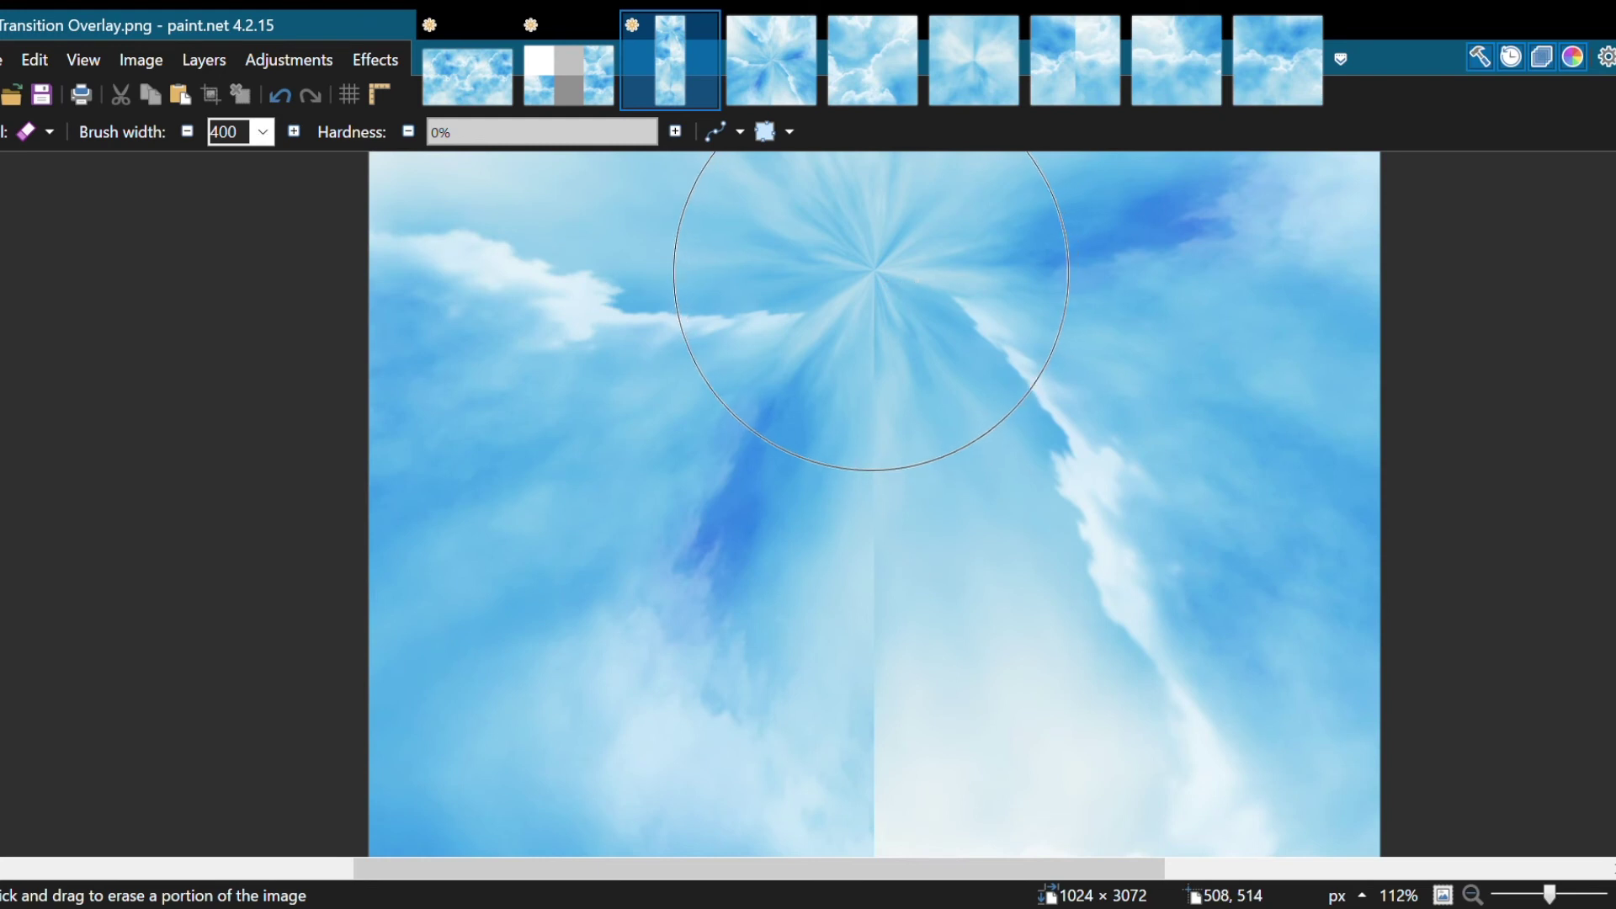
pyautogui.moveTo(892, 303); pyautogui.dragTo(883, 685)
pyautogui.scroll(-2, 884, 686)
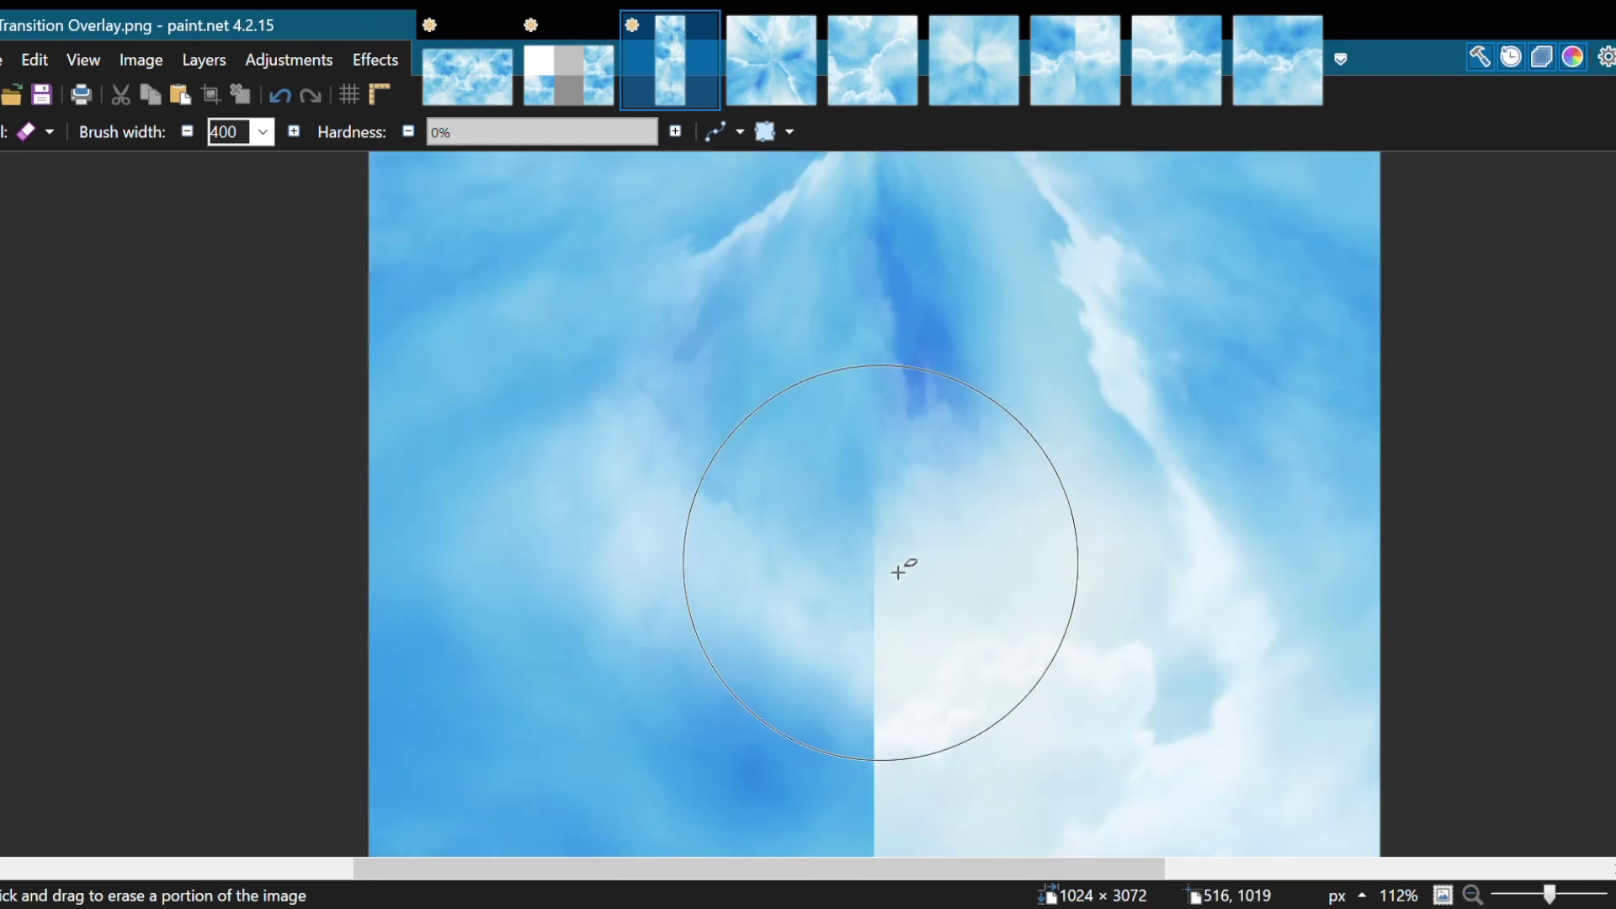
pyautogui.moveTo(866, 404); pyautogui.dragTo(866, 647)
pyautogui.scroll(-3, 866, 648)
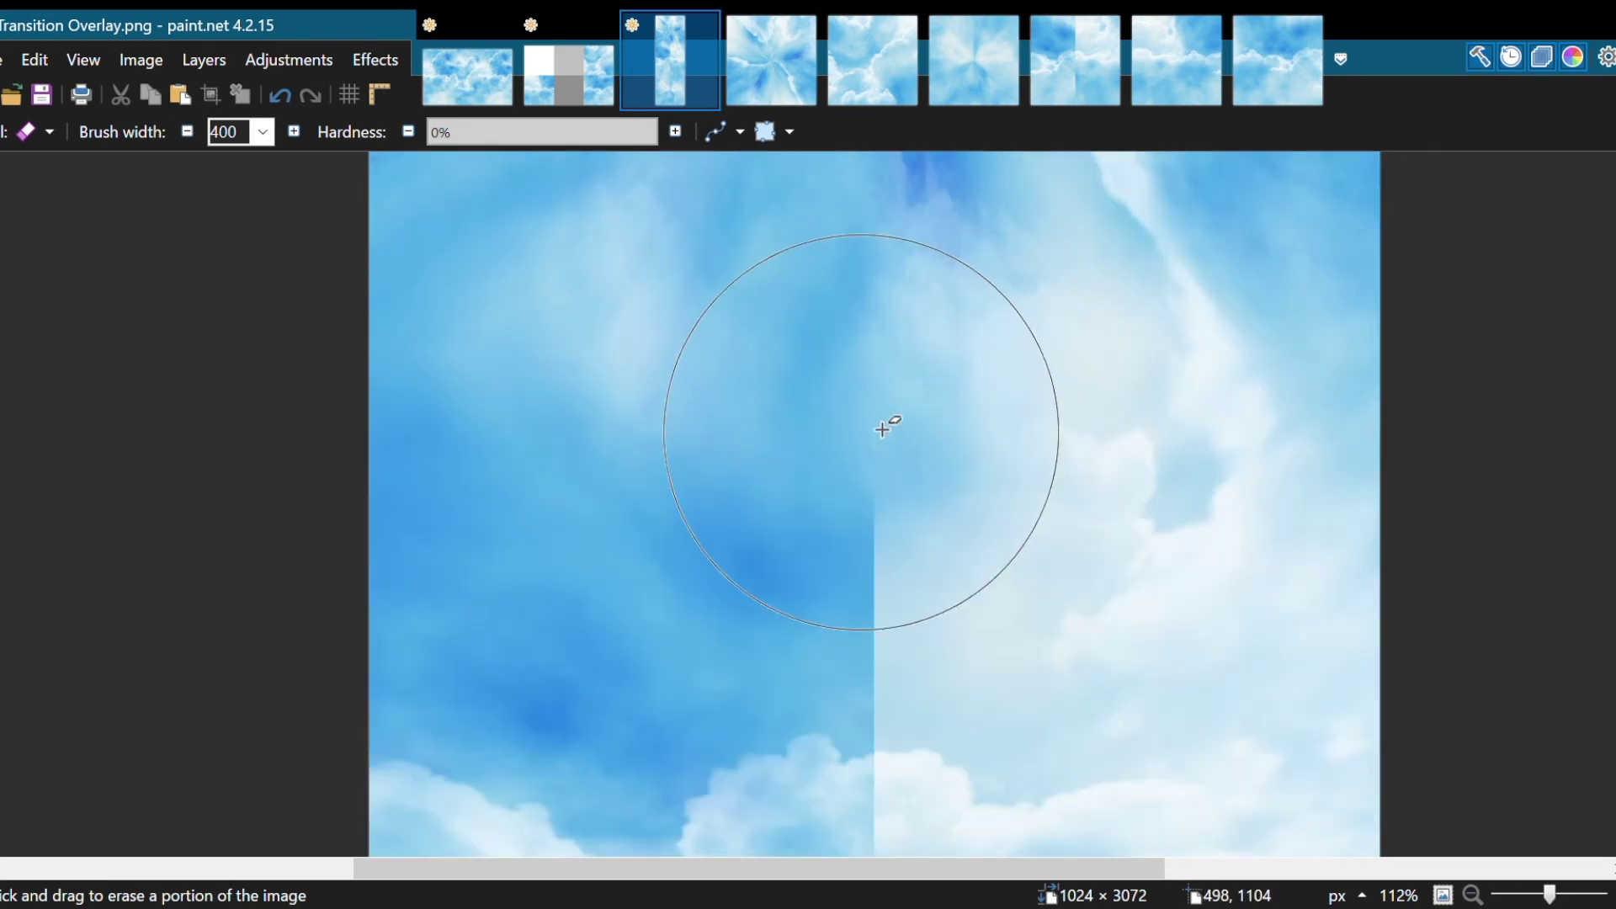
pyautogui.moveTo(883, 421)
pyautogui.mouseDown()
pyautogui.moveTo(887, 371)
pyautogui.moveTo(890, 671)
pyautogui.mouseUp()
pyautogui.scroll(-3, 889, 670)
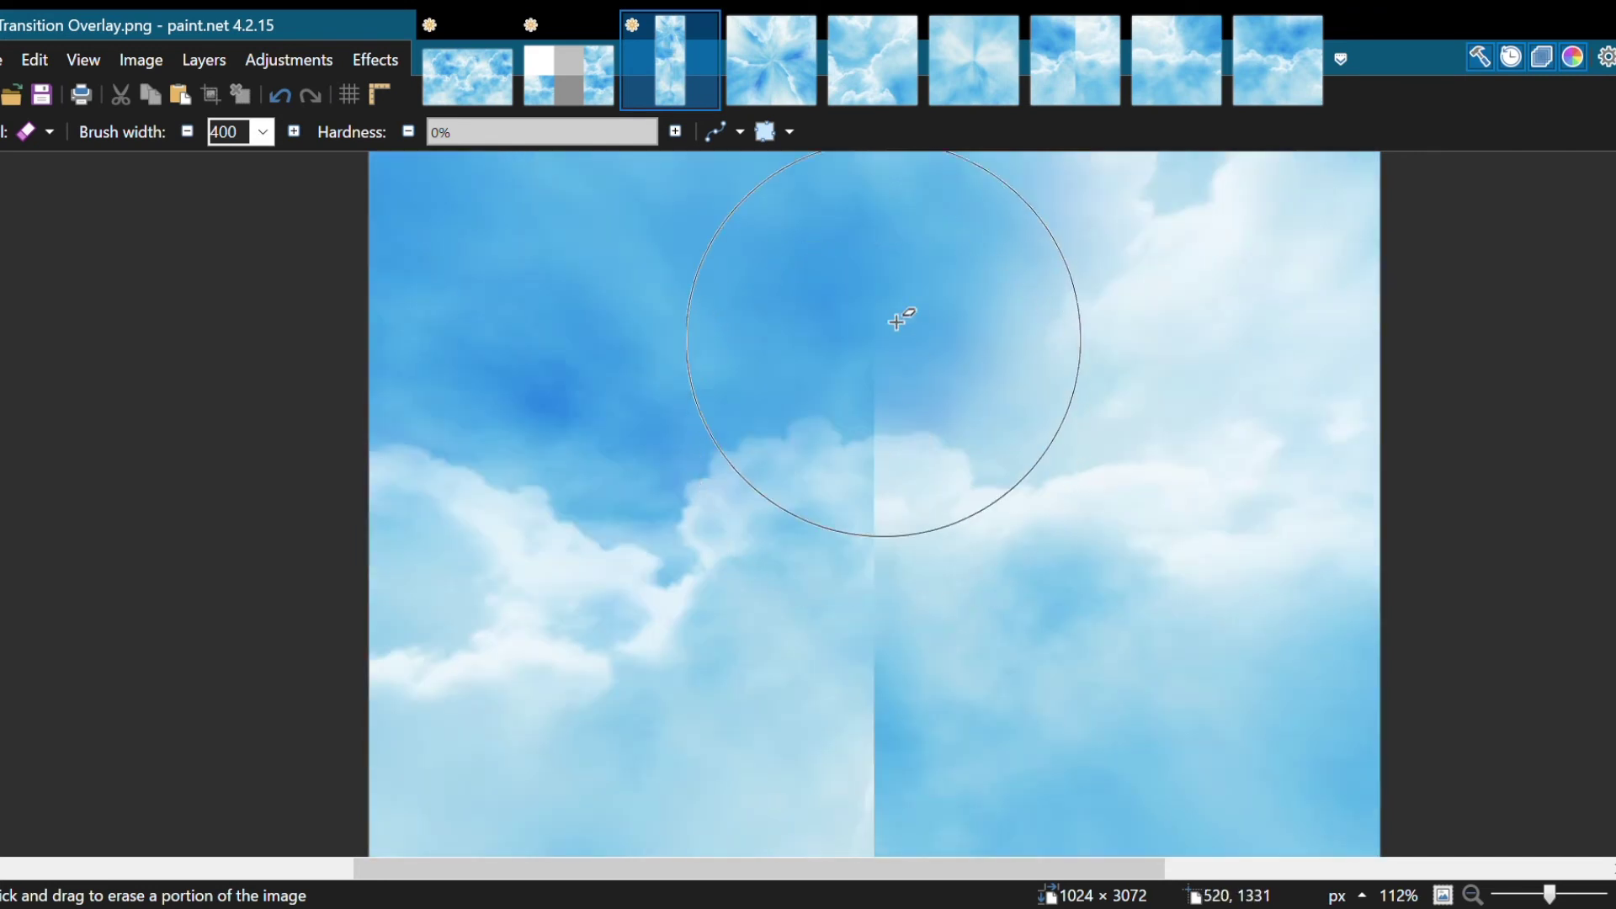
# Step: Continue erasing along the center seam through the Front face's clouds and down into the Bottom face
pyautogui.moveTo(893, 341)
pyautogui.mouseDown()
pyautogui.moveTo(861, 400)
pyautogui.moveTo(877, 599)
pyautogui.mouseUp()
pyautogui.scroll(-3, 888, 439)
pyautogui.moveTo(888, 440)
pyautogui.mouseDown()
pyautogui.moveTo(889, 314)
pyautogui.moveTo(863, 359)
pyautogui.moveTo(876, 469)
pyautogui.mouseUp()
pyautogui.scroll(-4, 876, 468)
pyautogui.moveTo(897, 303)
pyautogui.mouseDown()
pyautogui.moveTo(866, 505)
pyautogui.moveTo(912, 473)
pyautogui.mouseUp()
pyautogui.scroll(-3, 912, 472)
pyautogui.moveTo(894, 346)
pyautogui.mouseDown()
pyautogui.moveTo(863, 425)
pyautogui.moveTo(871, 616)
pyautogui.moveTo(872, 547)
pyautogui.mouseUp()
pyautogui.scroll(-6, 913, 539)
pyautogui.keyDown('ctrl'); pyautogui.scroll(-2, 852, 772); pyautogui.keyUp('ctrl')
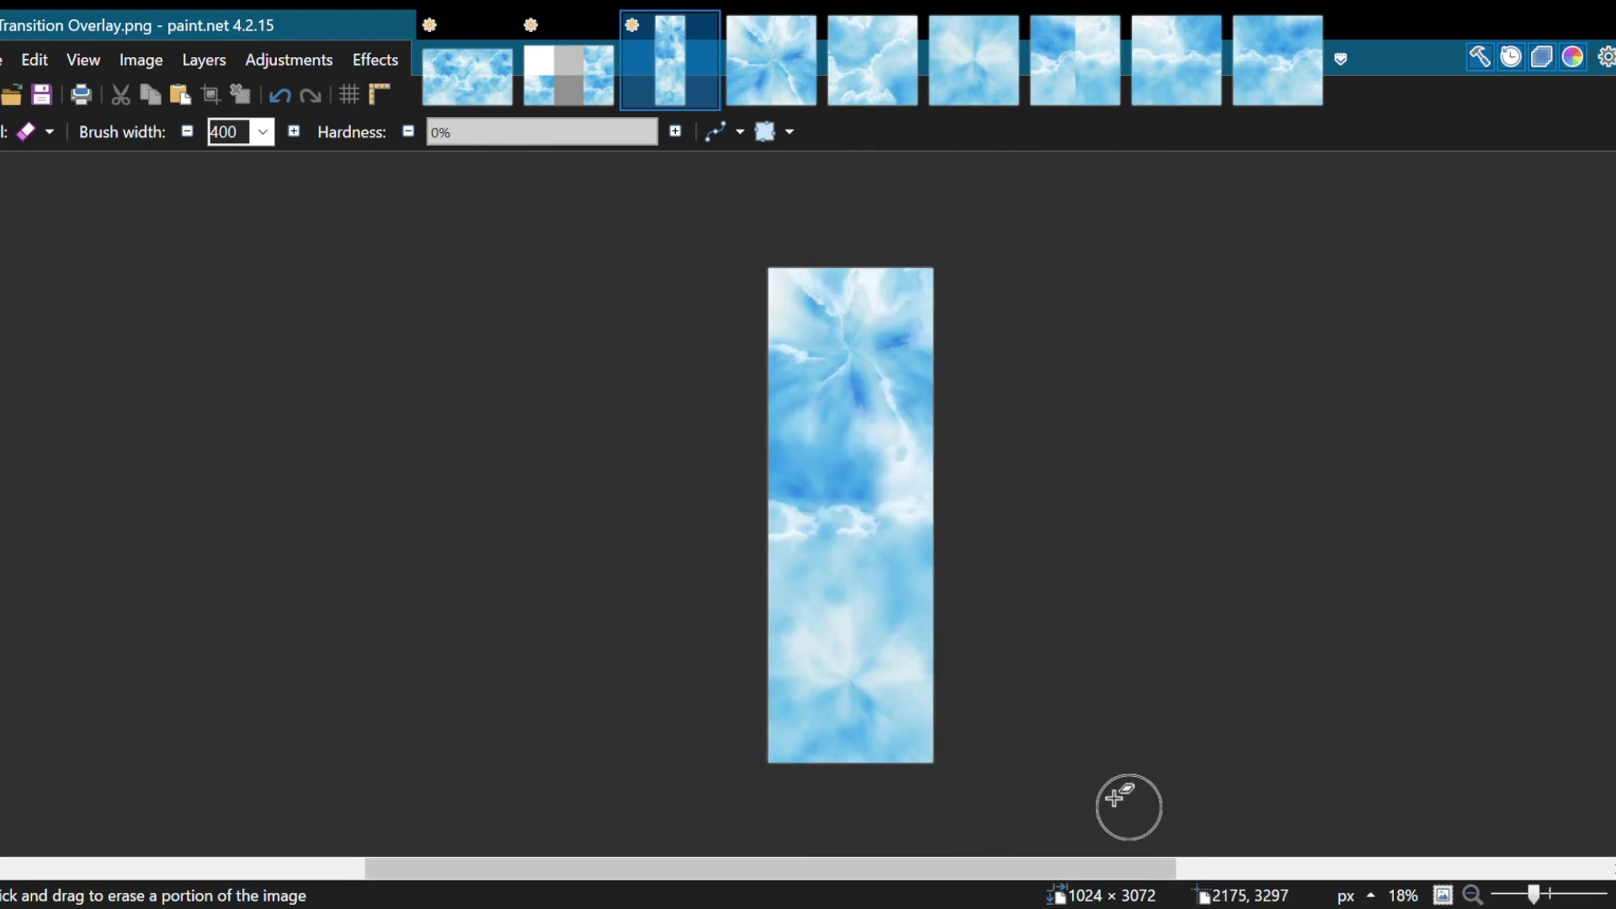
# Step: Sample a nearby sky color and paint over the Bottom face's starburst center with a 400-wide, 0% hardness brush
pyautogui.press('b')
pyautogui.keyDown('ctrl'); pyautogui.scroll(1, 1320, 739); pyautogui.keyUp('ctrl')
pyautogui.hotkey('ctrl', 'z')
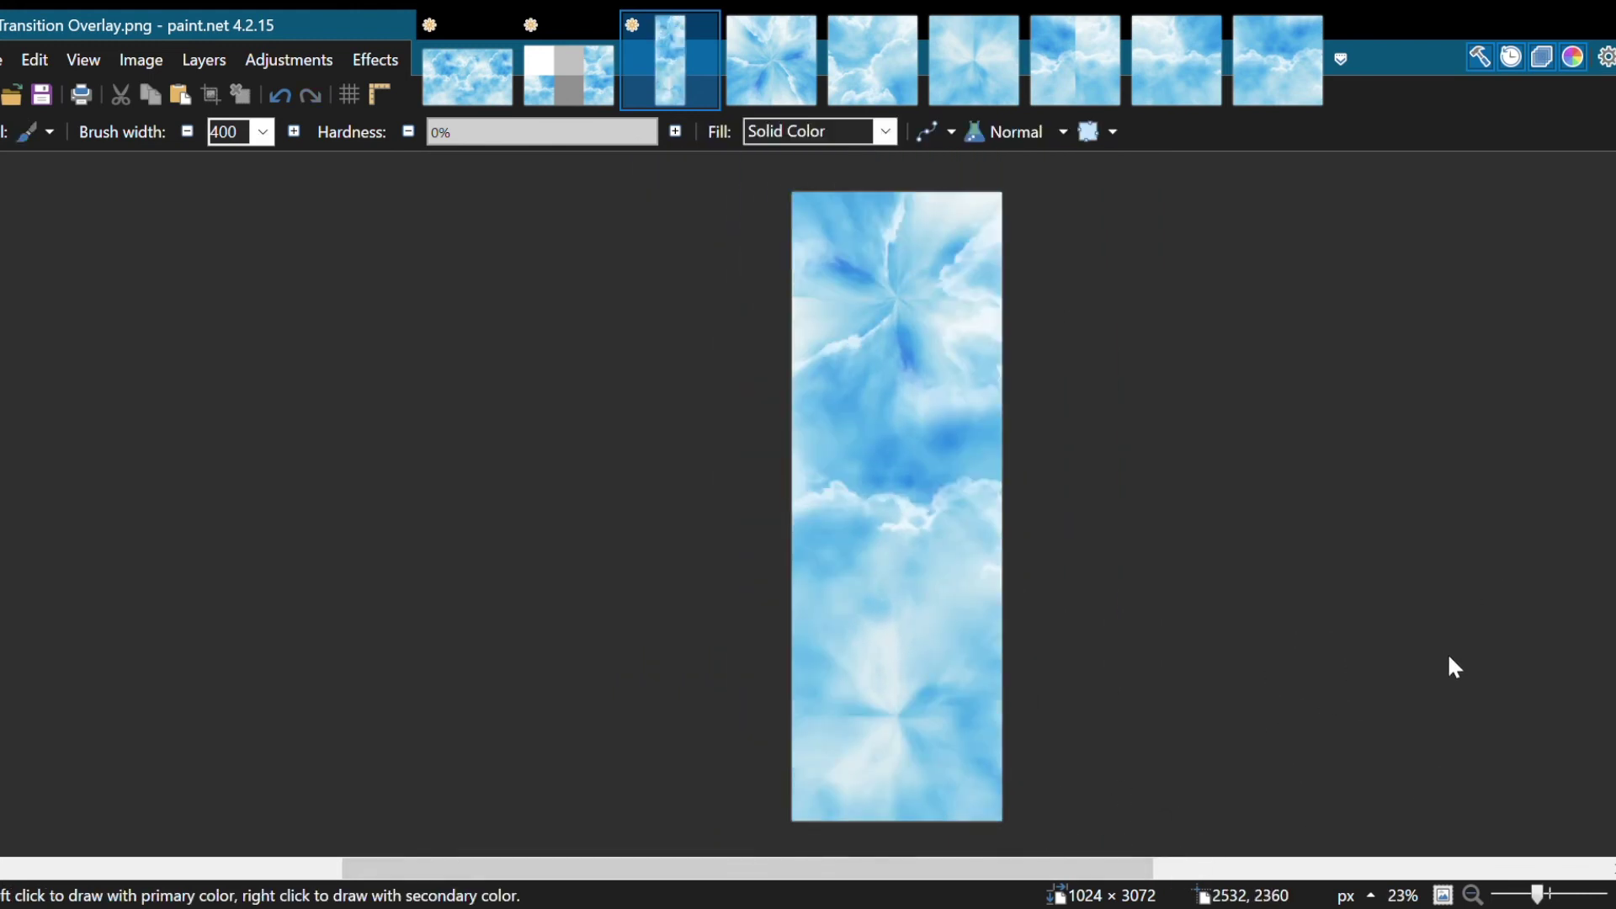
pyautogui.hotkey('ctrl', 'z')
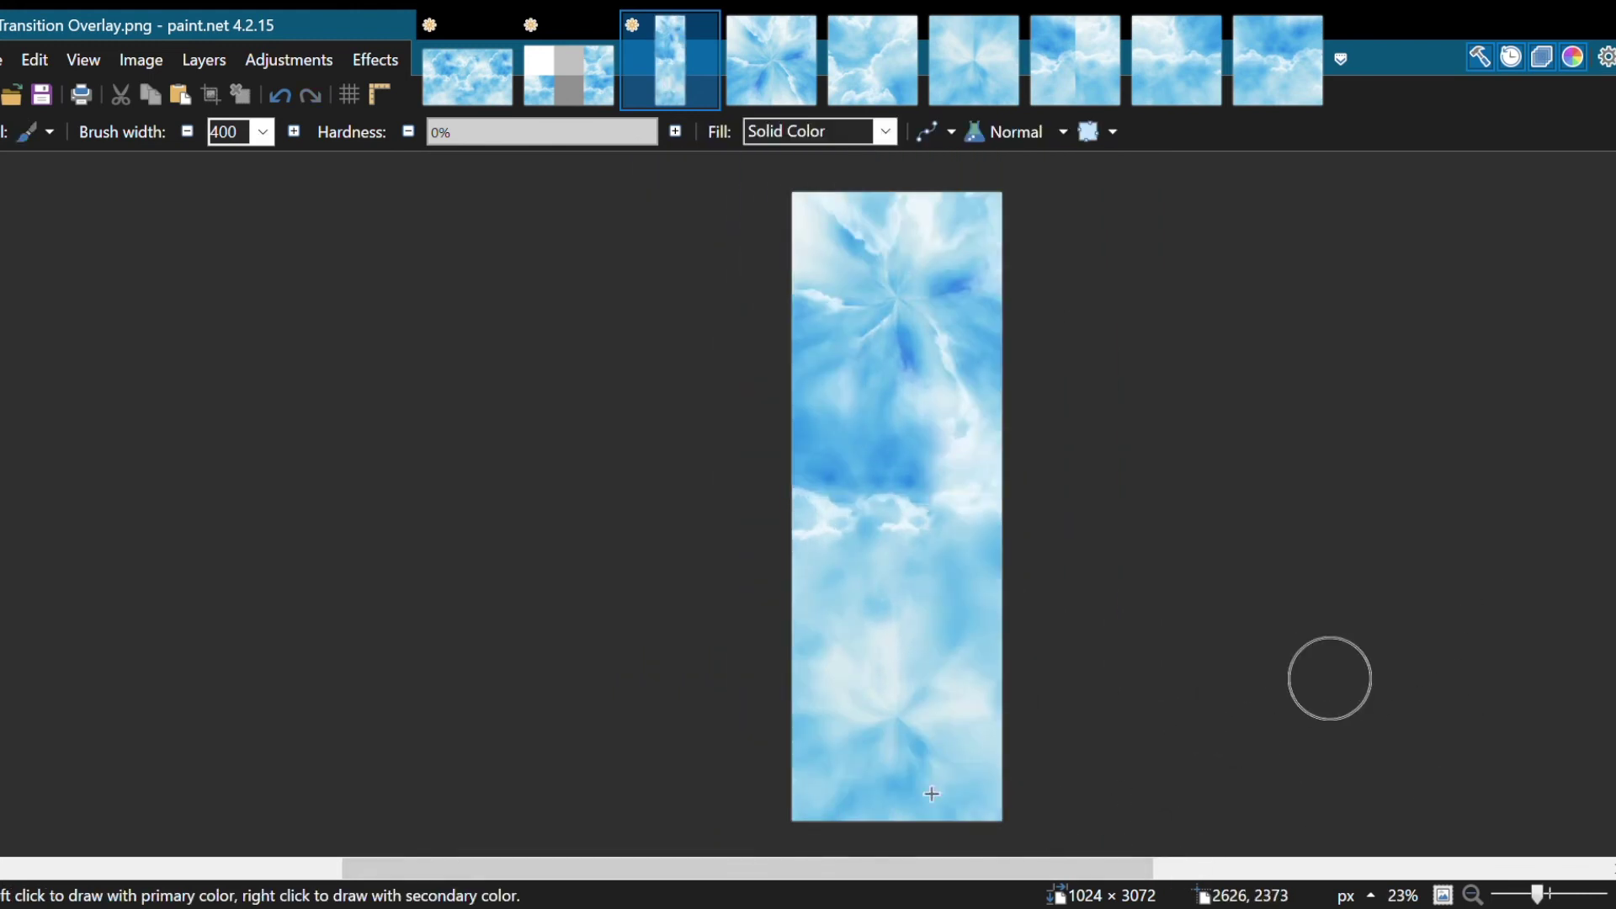
pyautogui.keyDown('ctrl'); pyautogui.scroll(2, 929, 783); pyautogui.keyUp('ctrl')
pyautogui.keyDown('ctrl'); pyautogui.scroll(3, 942, 779); pyautogui.keyUp('ctrl')
pyautogui.press('k')
pyautogui.keyDown('ctrl'); pyautogui.scroll(2, 1085, 589); pyautogui.keyUp('ctrl')
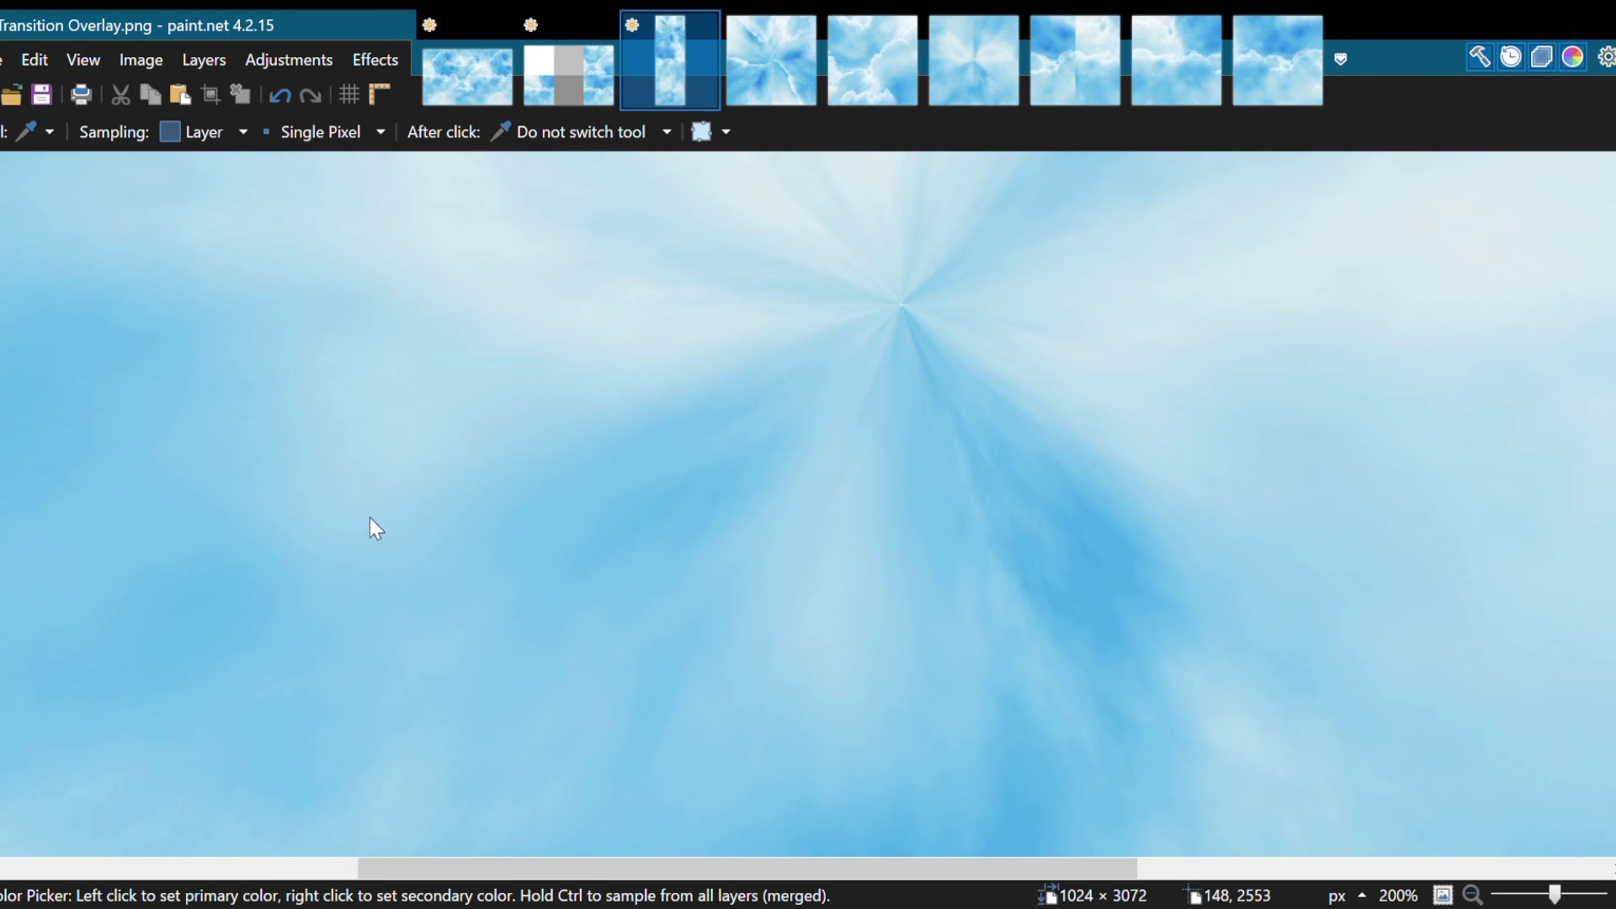
pyautogui.press('b')
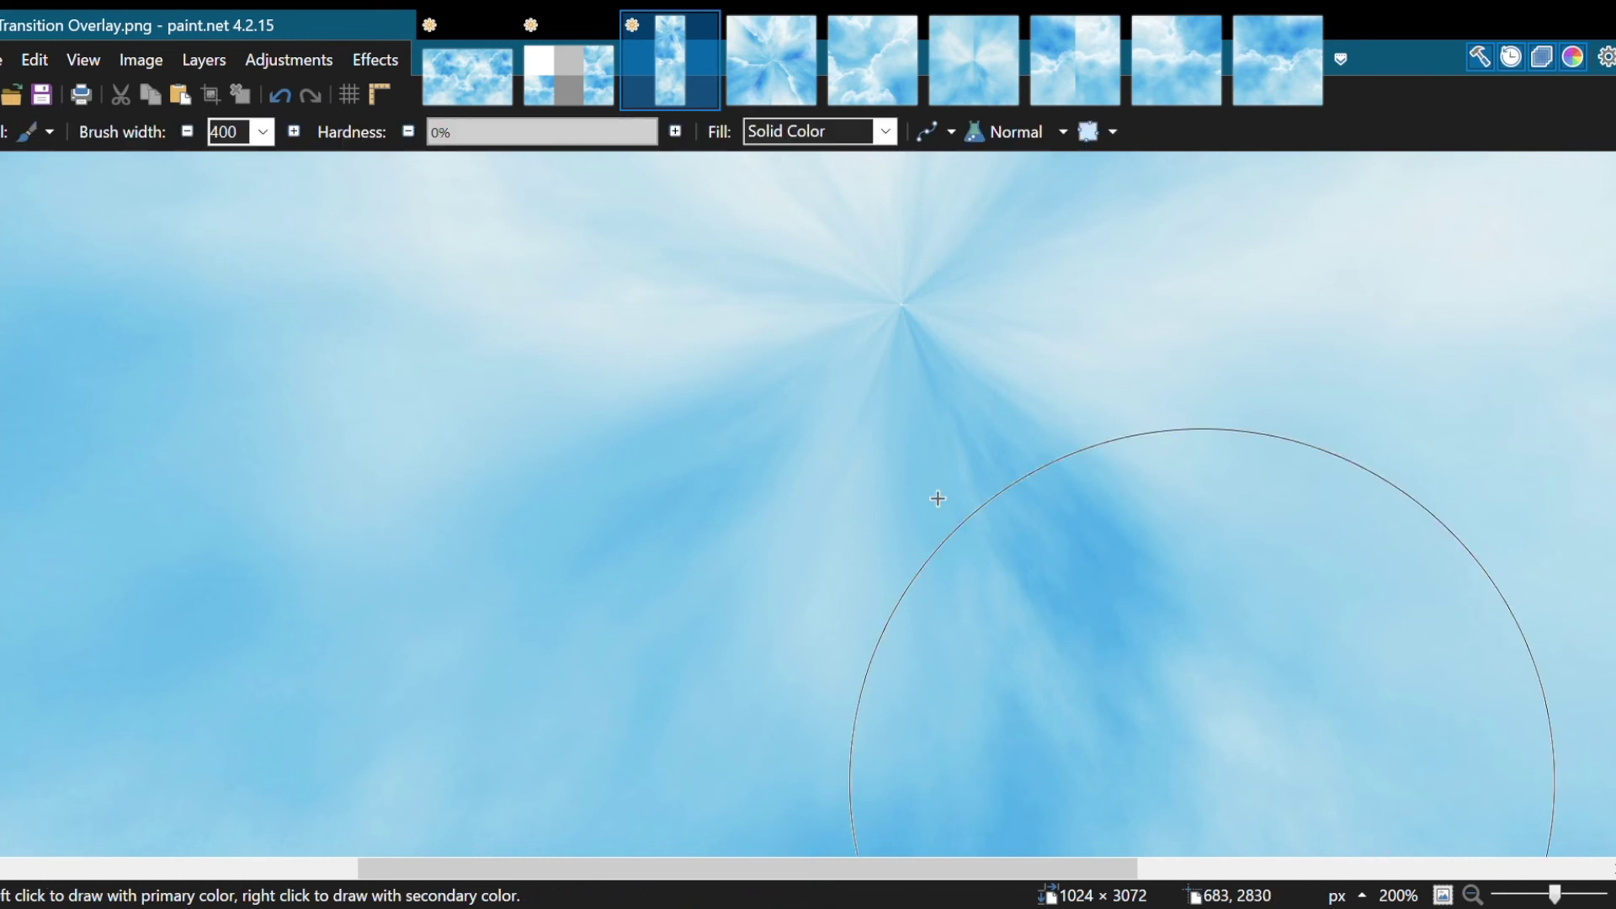
pyautogui.click(905, 347)
pyautogui.scroll(-5, 888, 736)
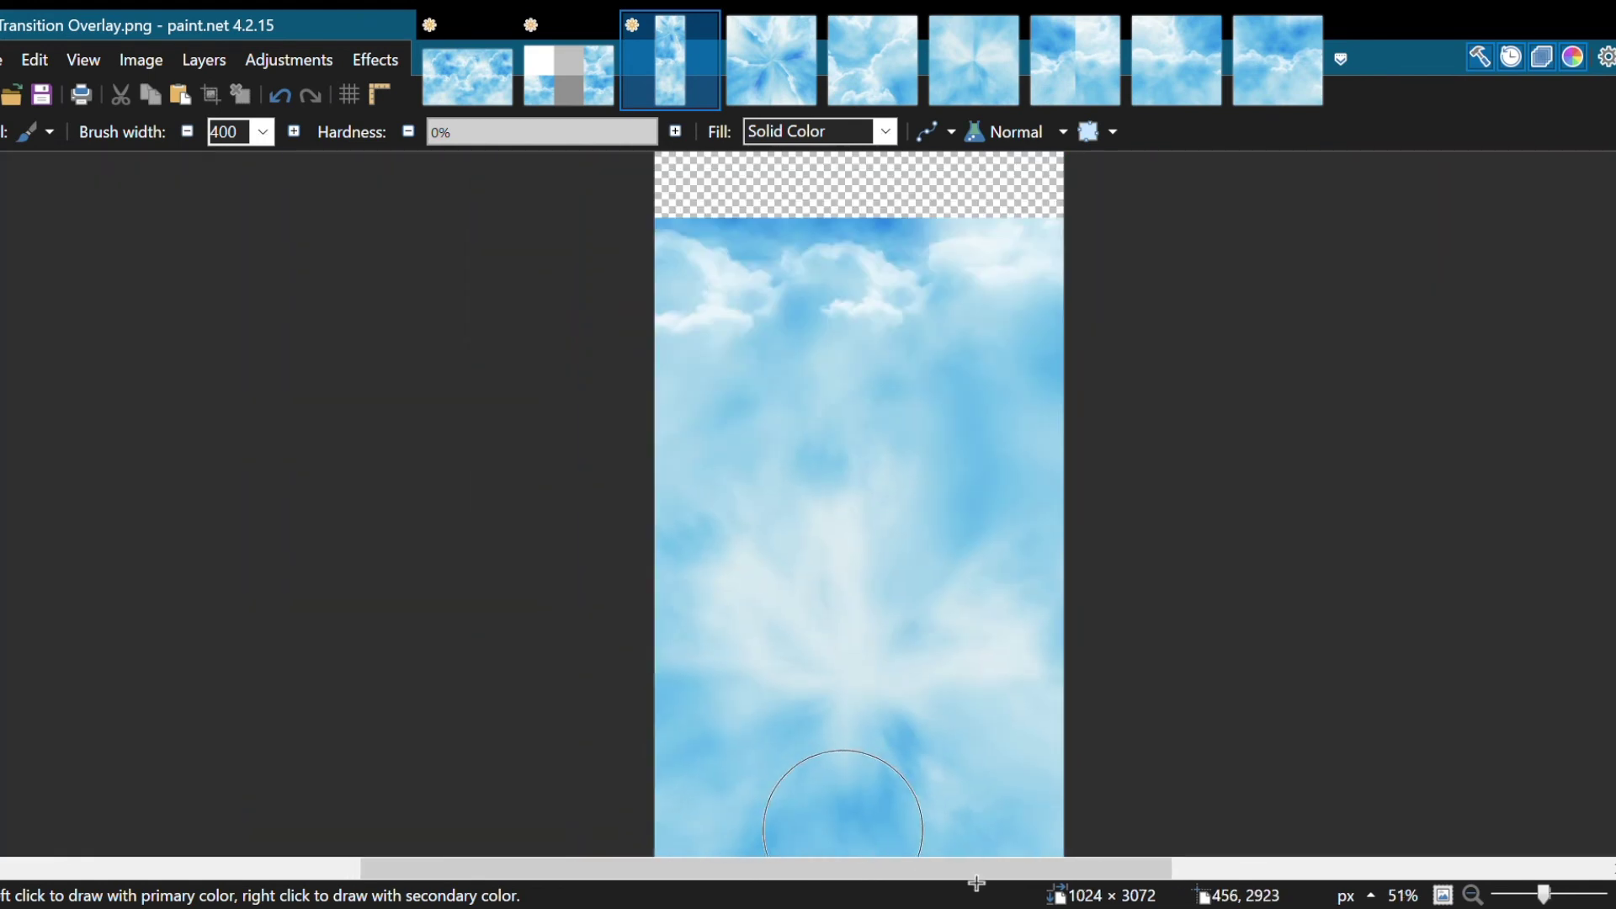
pyautogui.hotkey('ctrl', 'z')
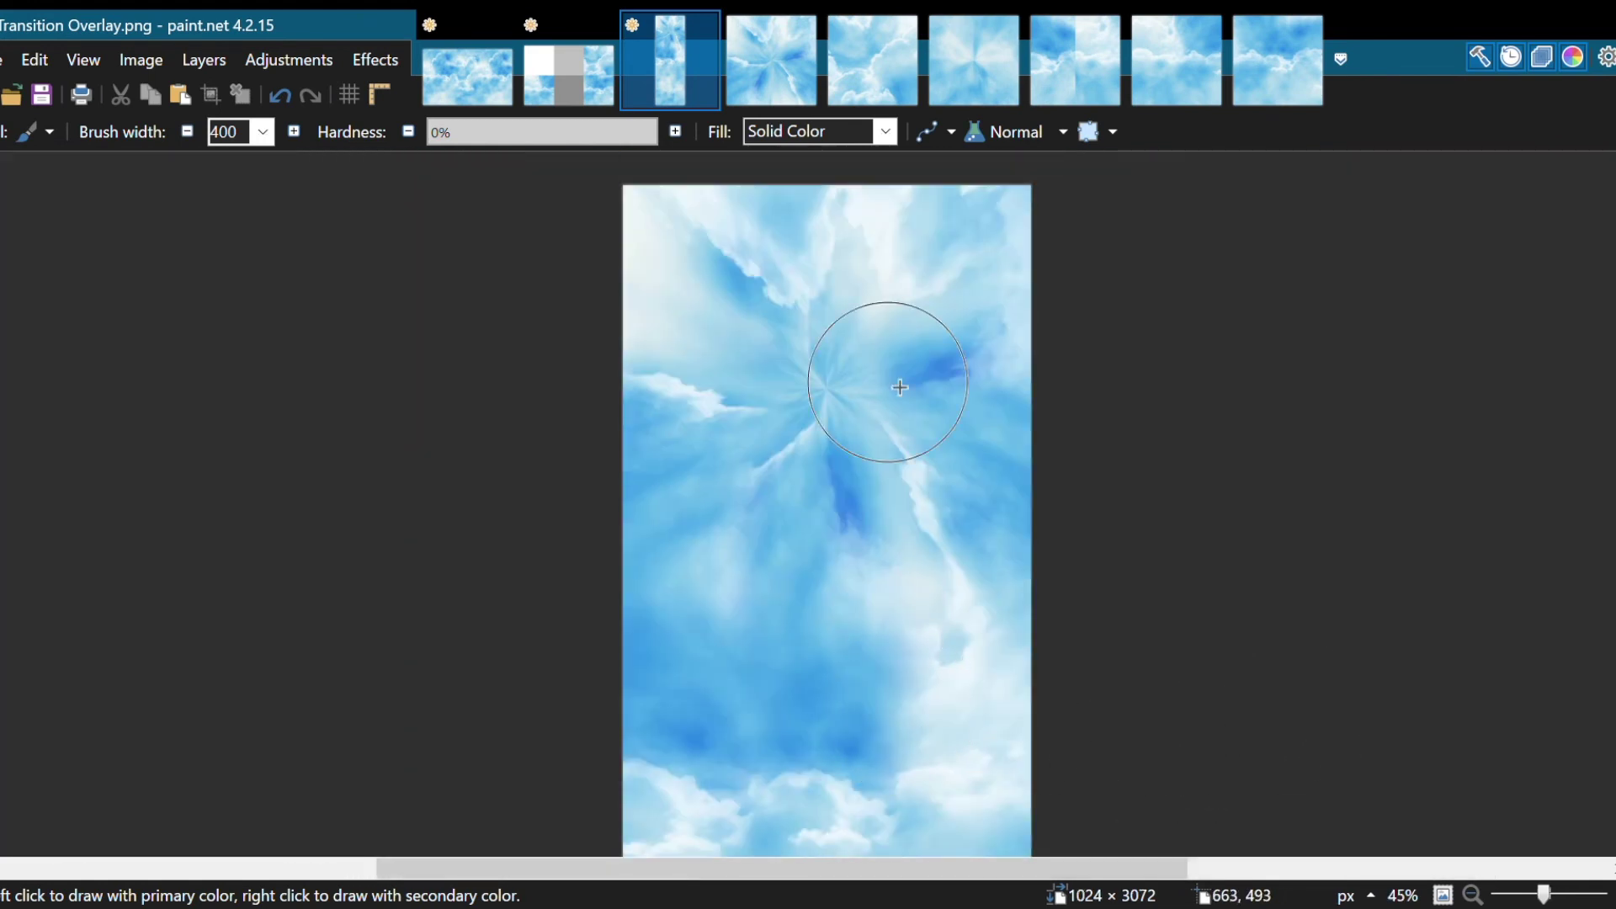
# Step: Sample a light blue near the Top face's center and paint over its starburst with the 400-wide soft brush
pyautogui.scroll(4, 888, 370)
pyautogui.press('k')
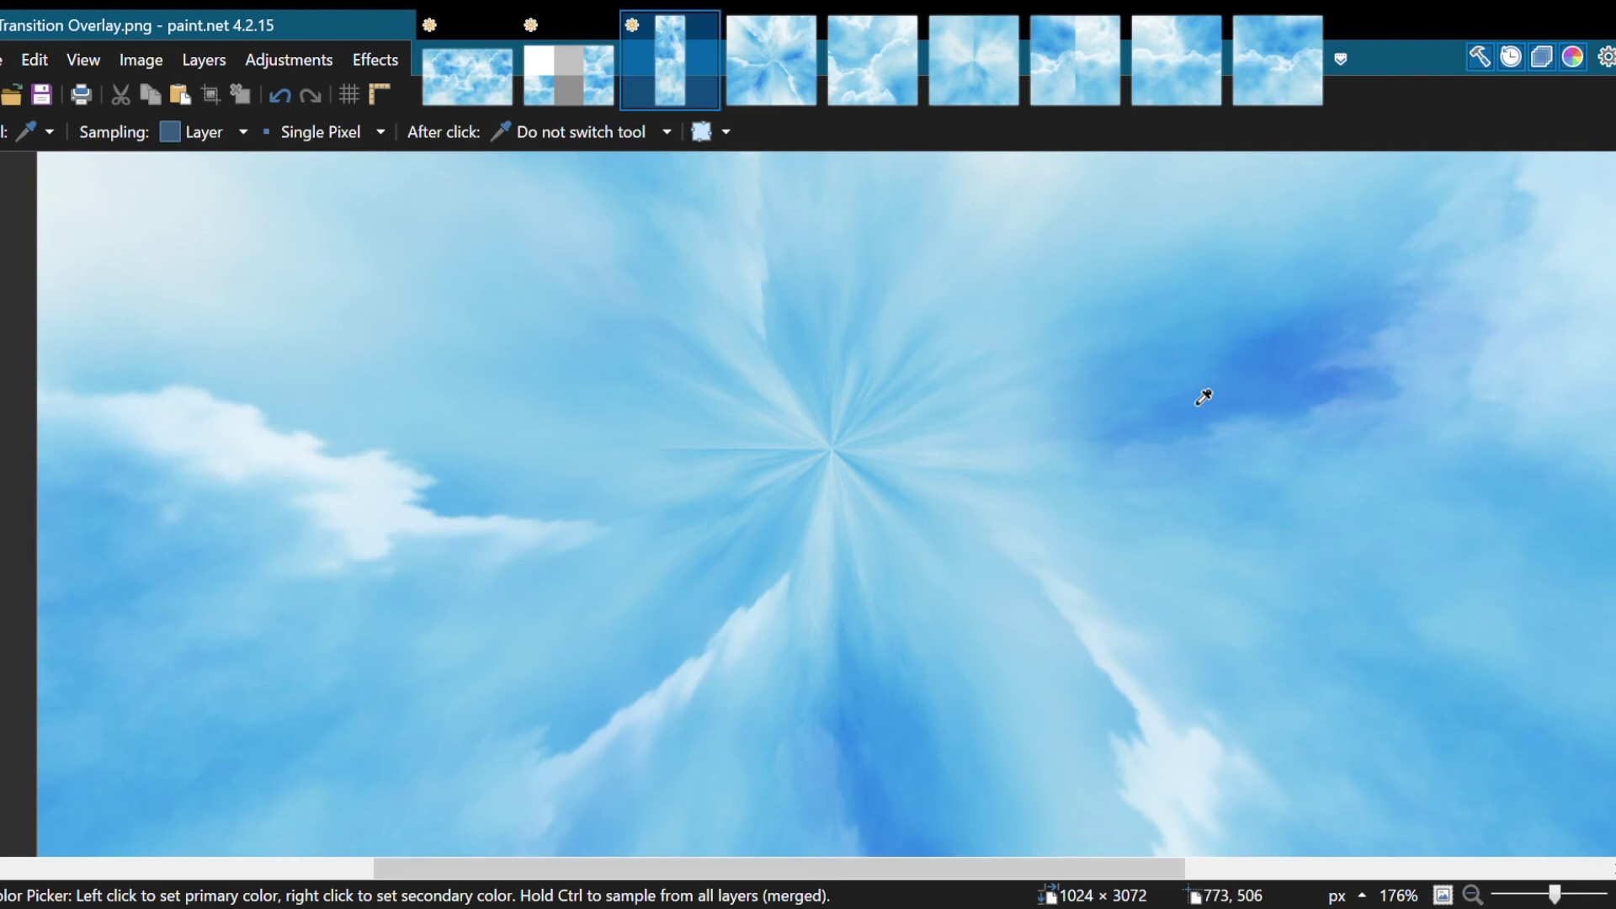
pyautogui.scroll(3, 926, 379)
pyautogui.scroll(-1, 1444, 475)
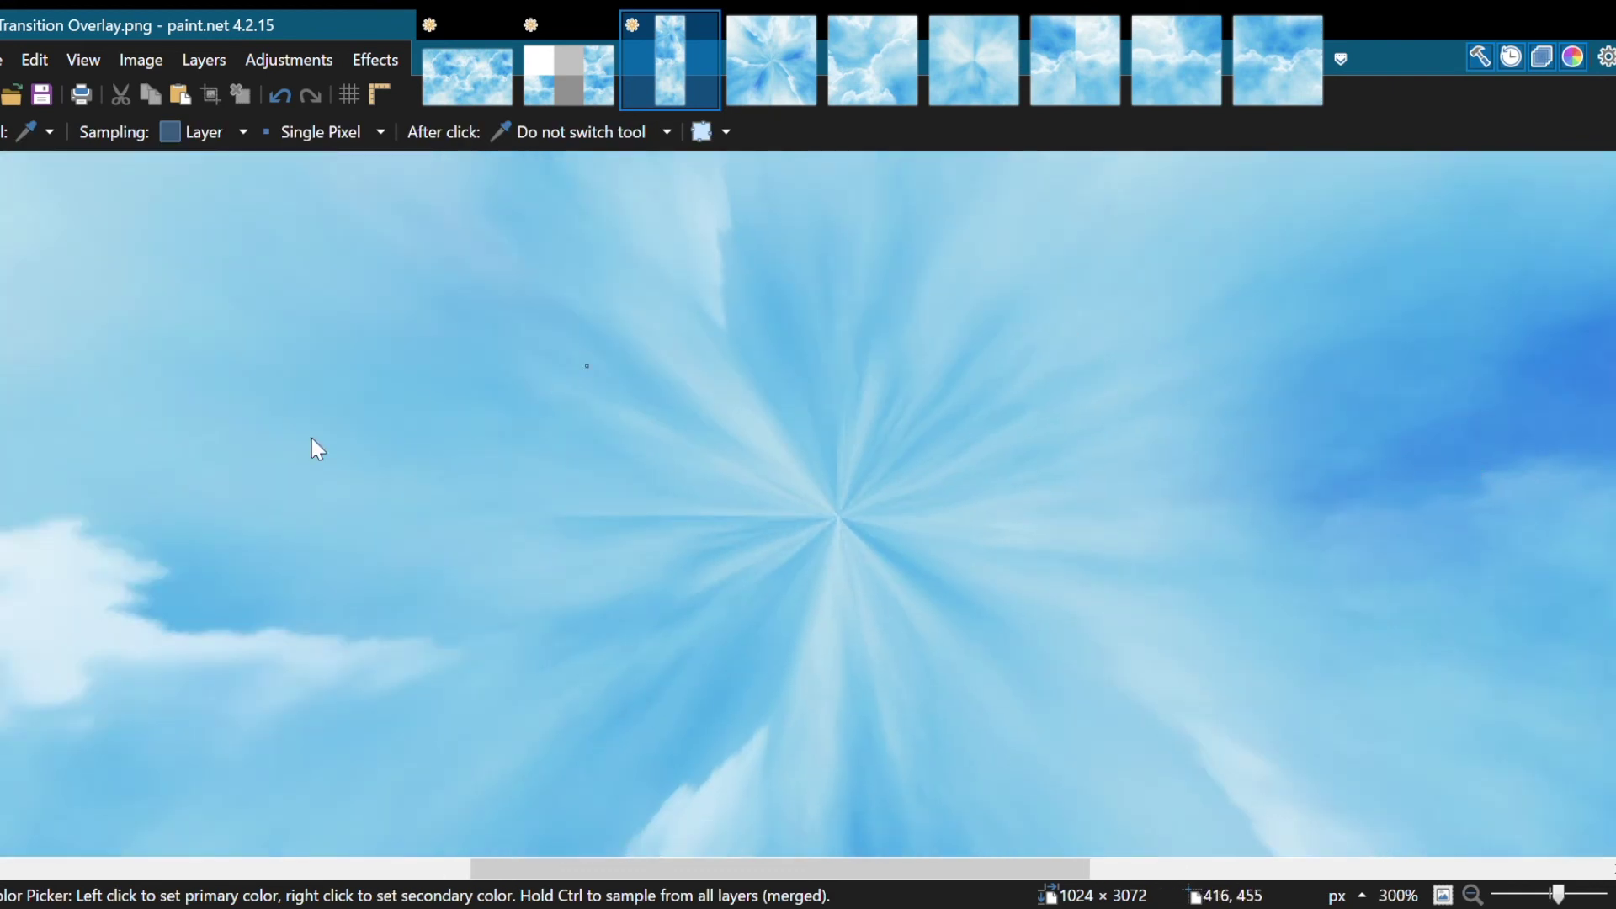
pyautogui.press('b')
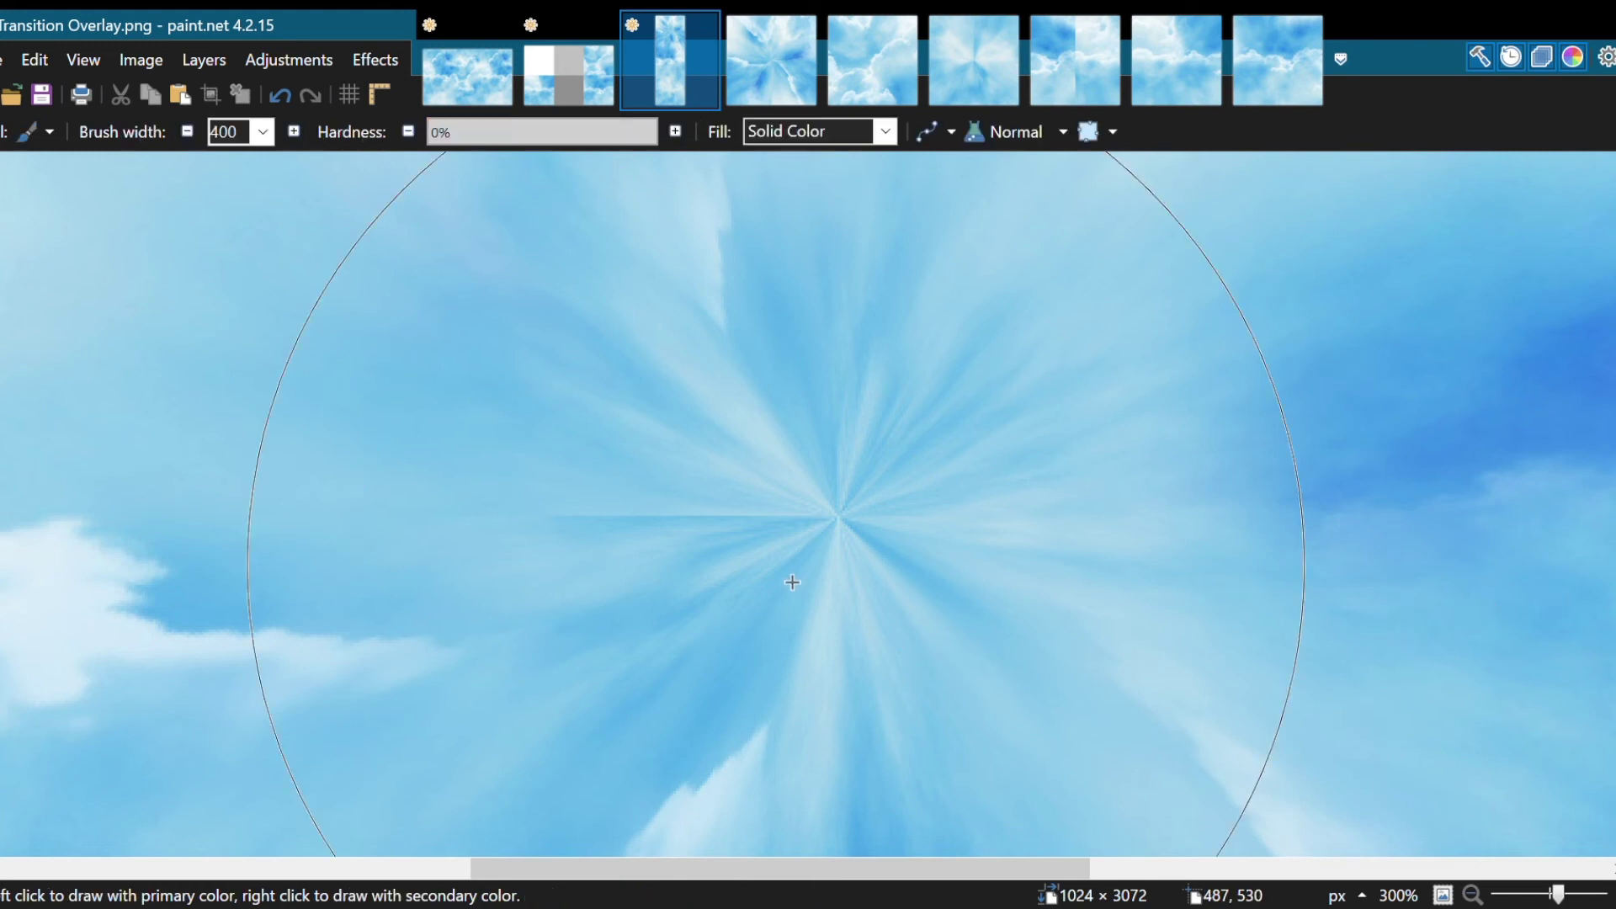
pyautogui.scroll(-8, 867, 378)
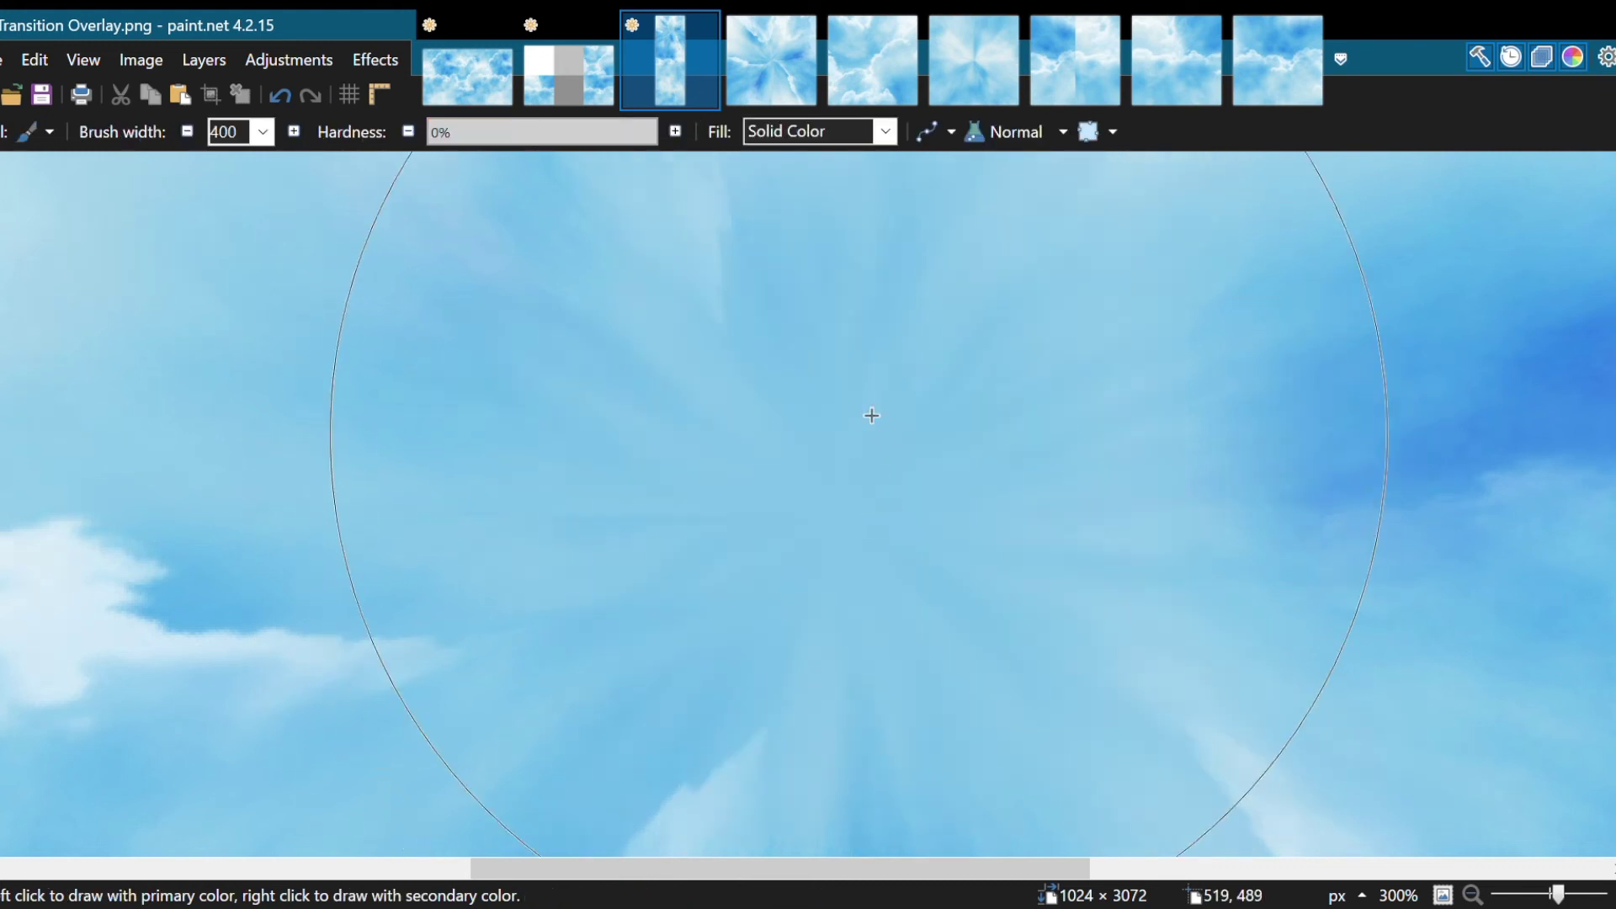
pyautogui.scroll(-2, 1180, 380)
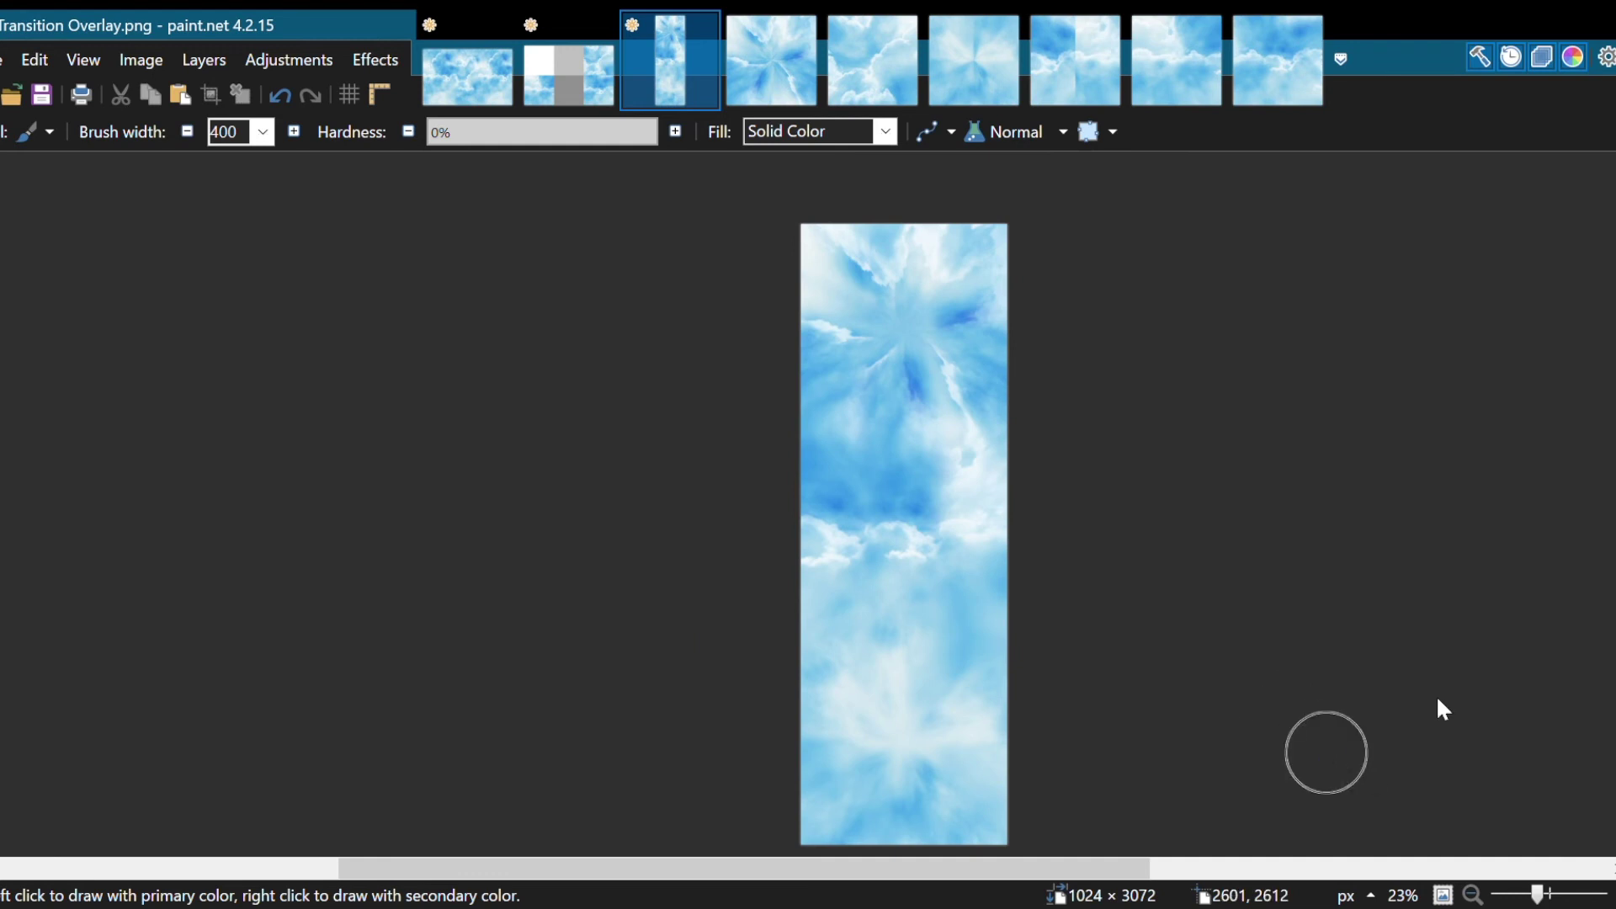
# Step: Copy the blended Top face from the transition strip into the cut sky night layout, aligned over the light gray upper-middle cell
pyautogui.press('s')
pyautogui.click(914, 326)
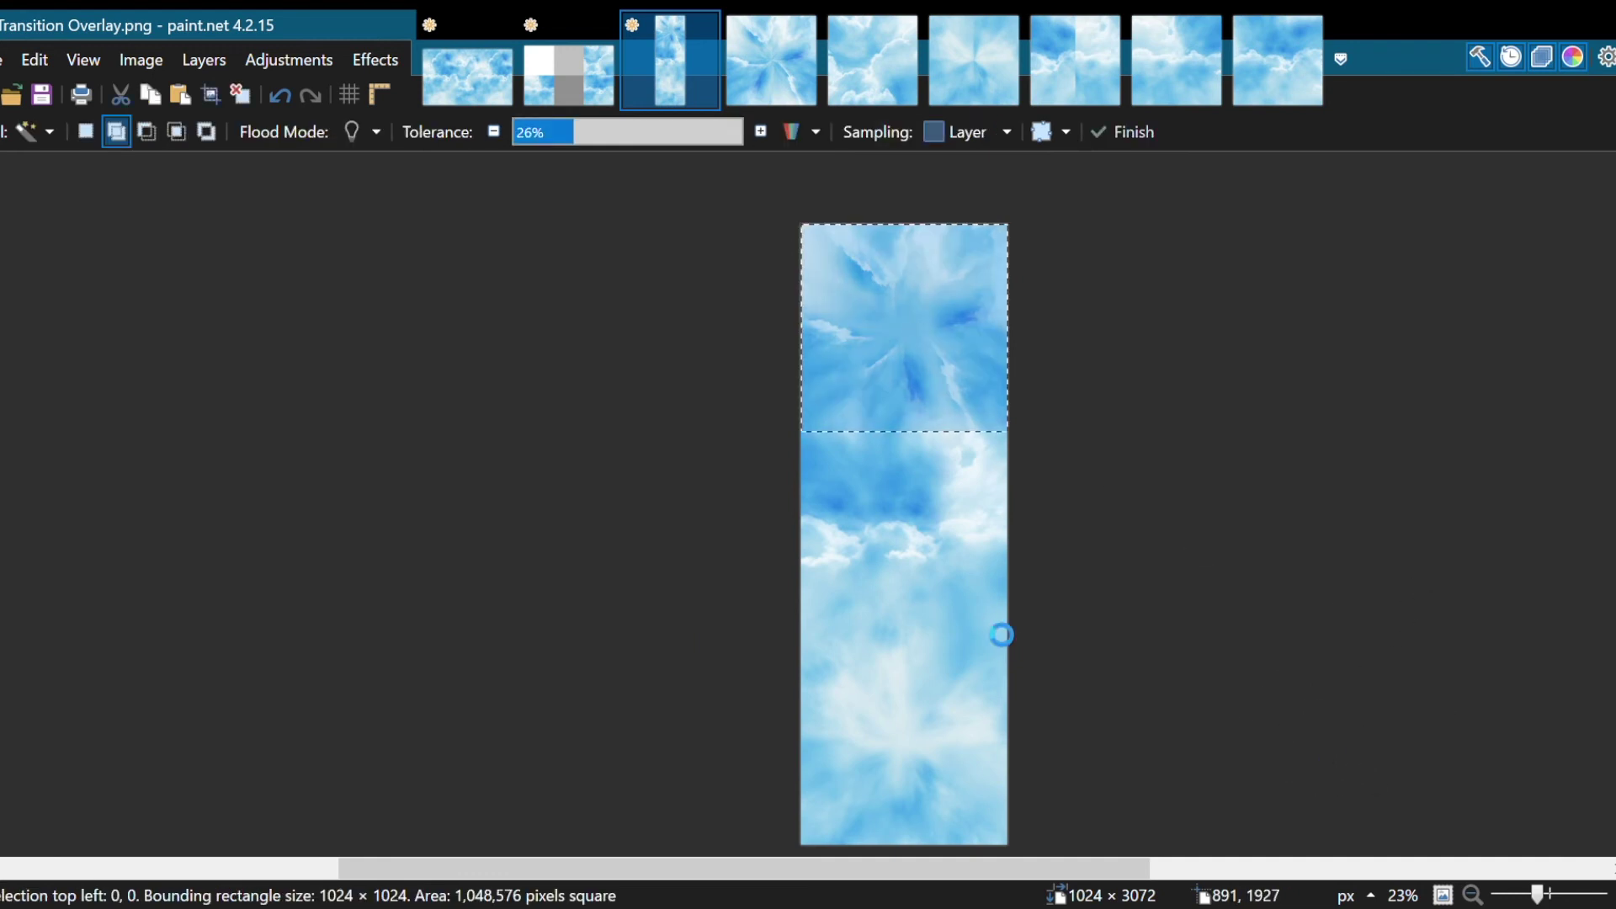
pyautogui.click(566, 75)
pyautogui.hotkey('ctrl', 'v')
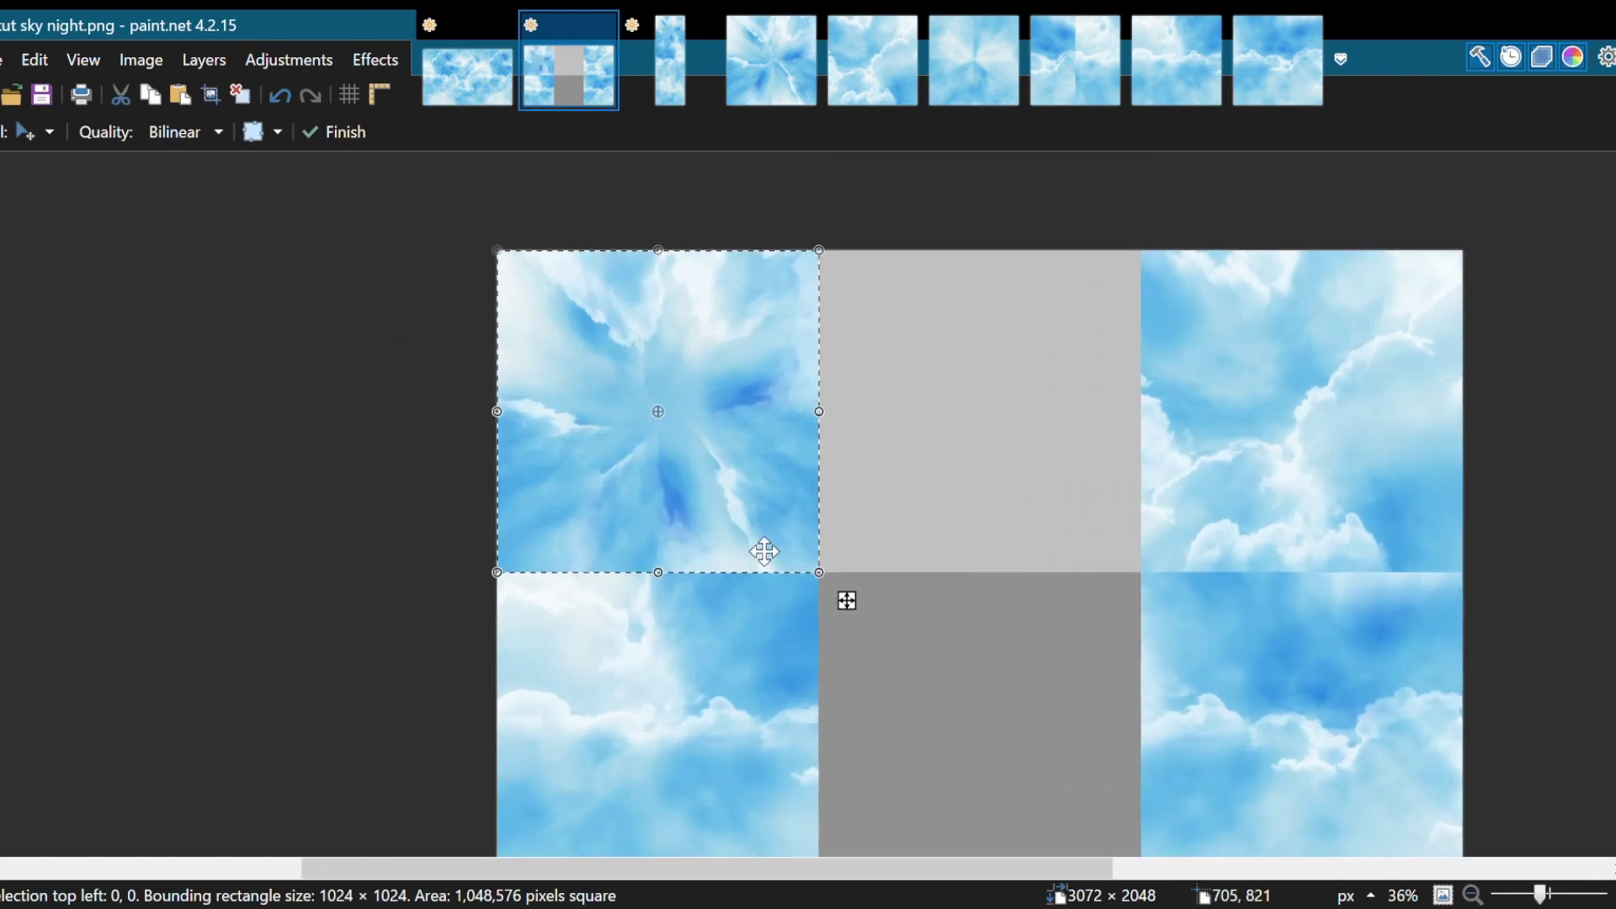
pyautogui.moveTo(764, 552); pyautogui.dragTo(1090, 549)
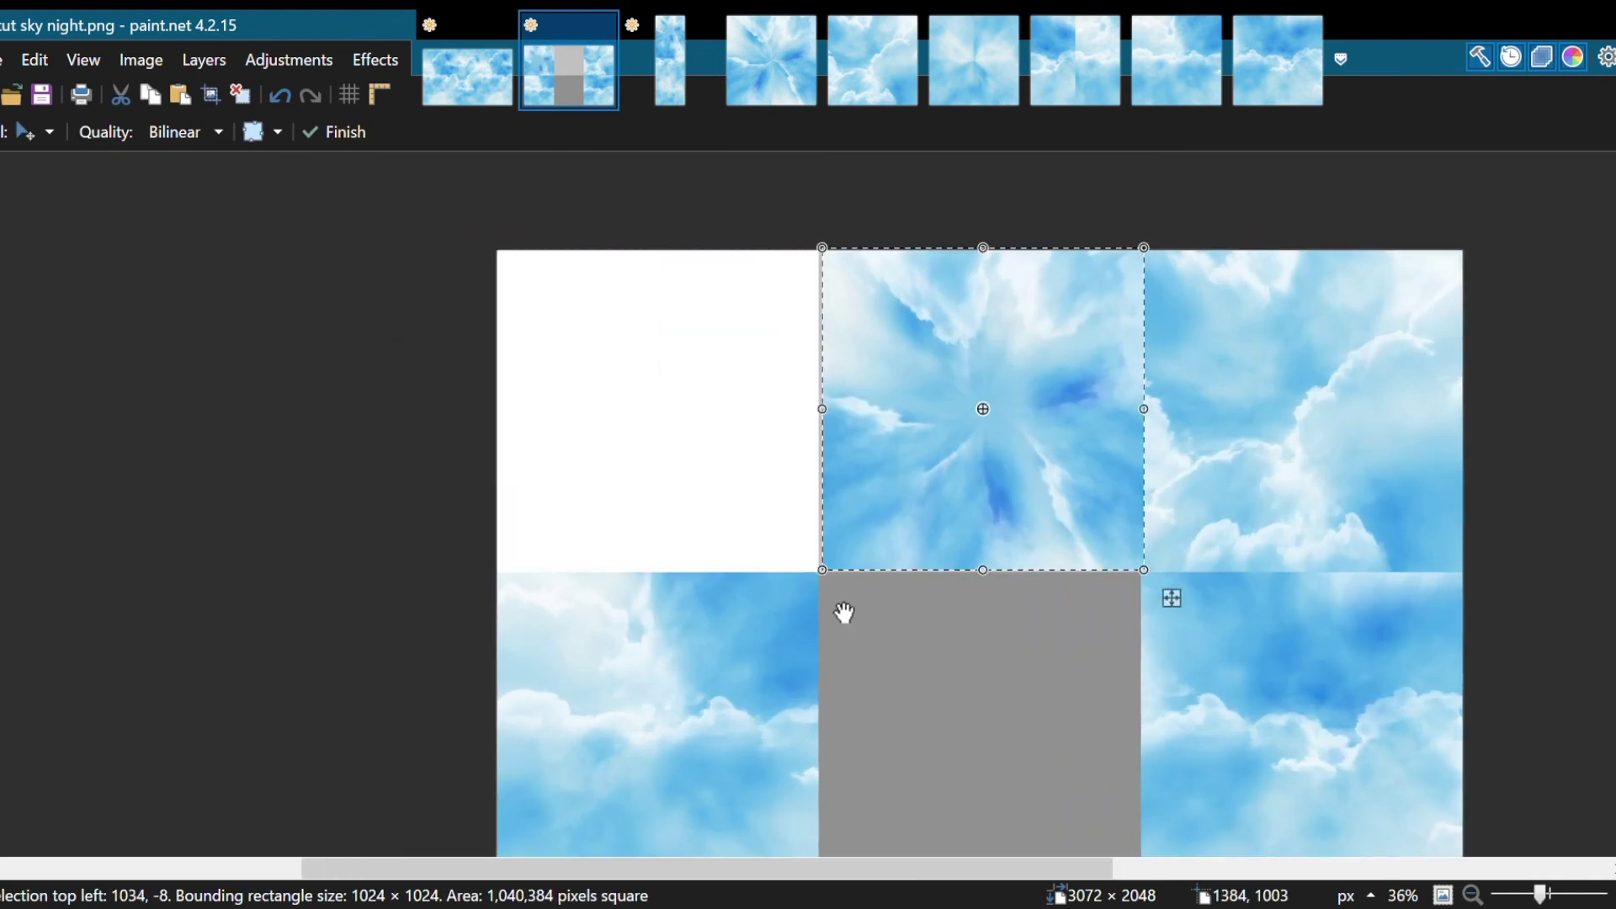
pyautogui.scroll(13, 844, 613)
pyautogui.moveTo(927, 534); pyautogui.dragTo(870, 601)
pyautogui.scroll(-13, 766, 491)
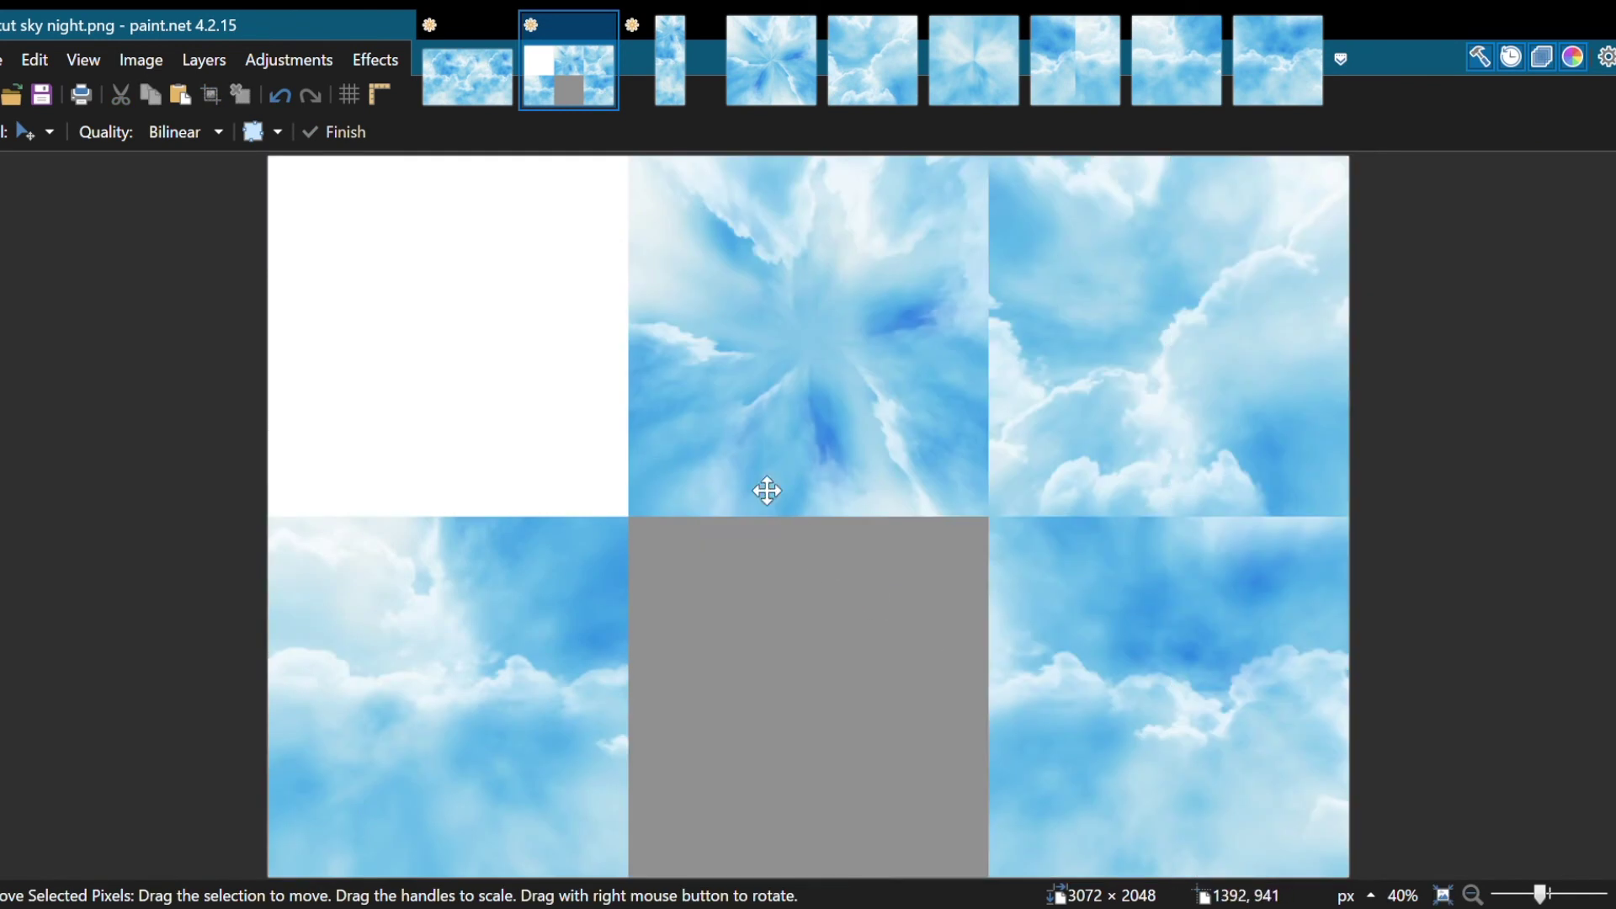
# Step: Copy the blended Front face from the middle of the transition strip and paste it into the cut sky night layout
pyautogui.click(715, 100)
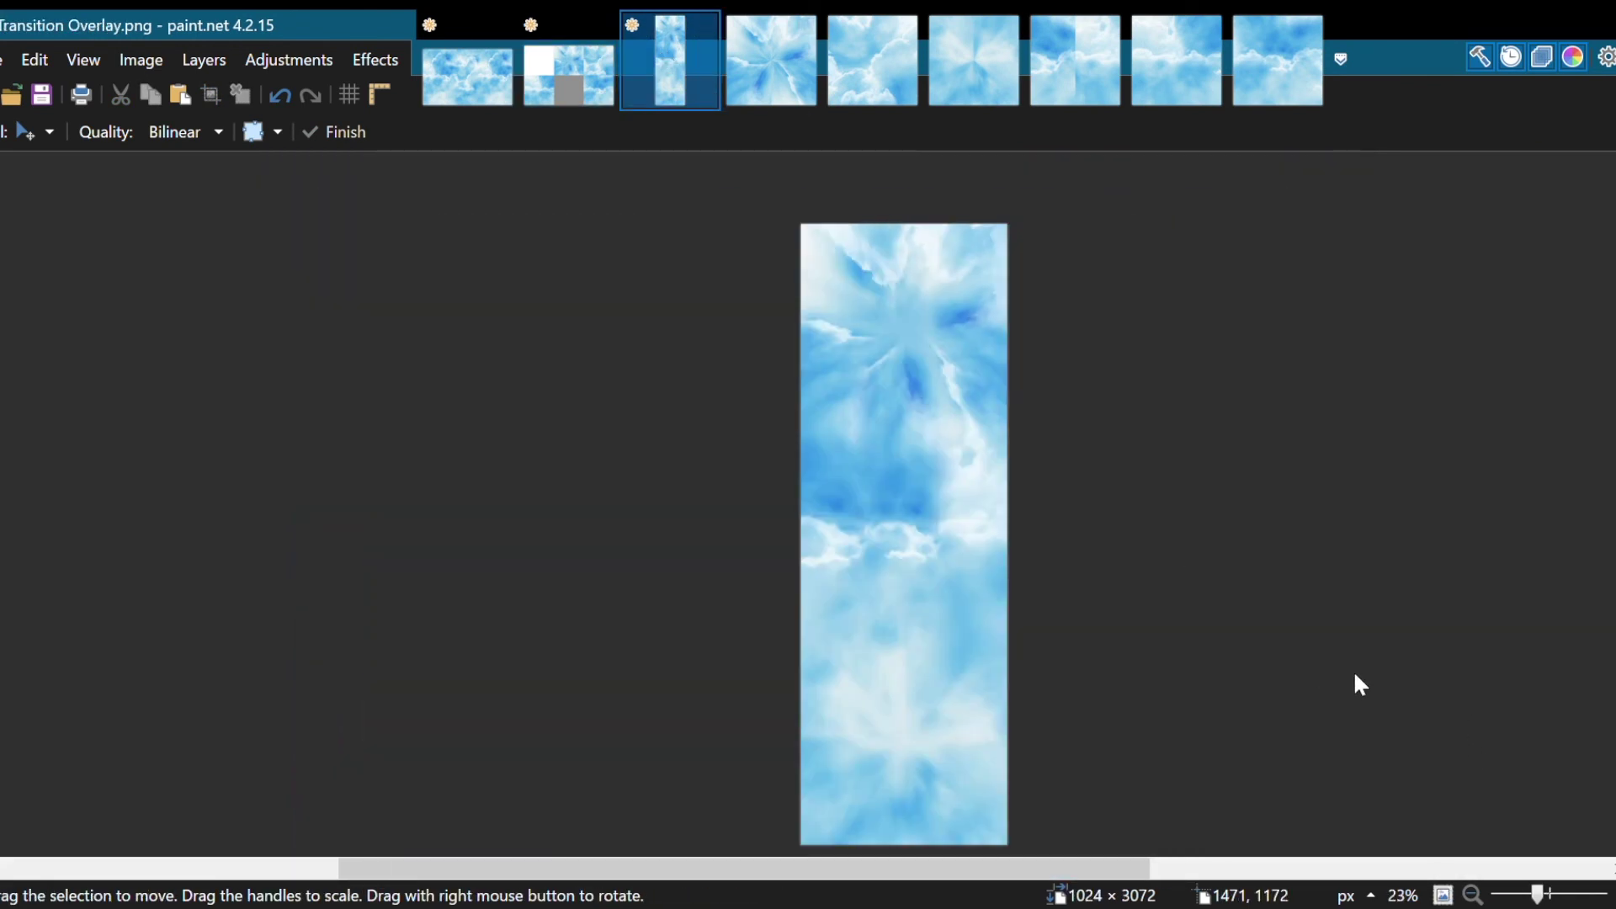
pyautogui.hotkey('shift', 's')
pyautogui.click(941, 556)
pyautogui.hotkey('ctrl', 'c')
pyautogui.hotkey('ctrl', 'd')
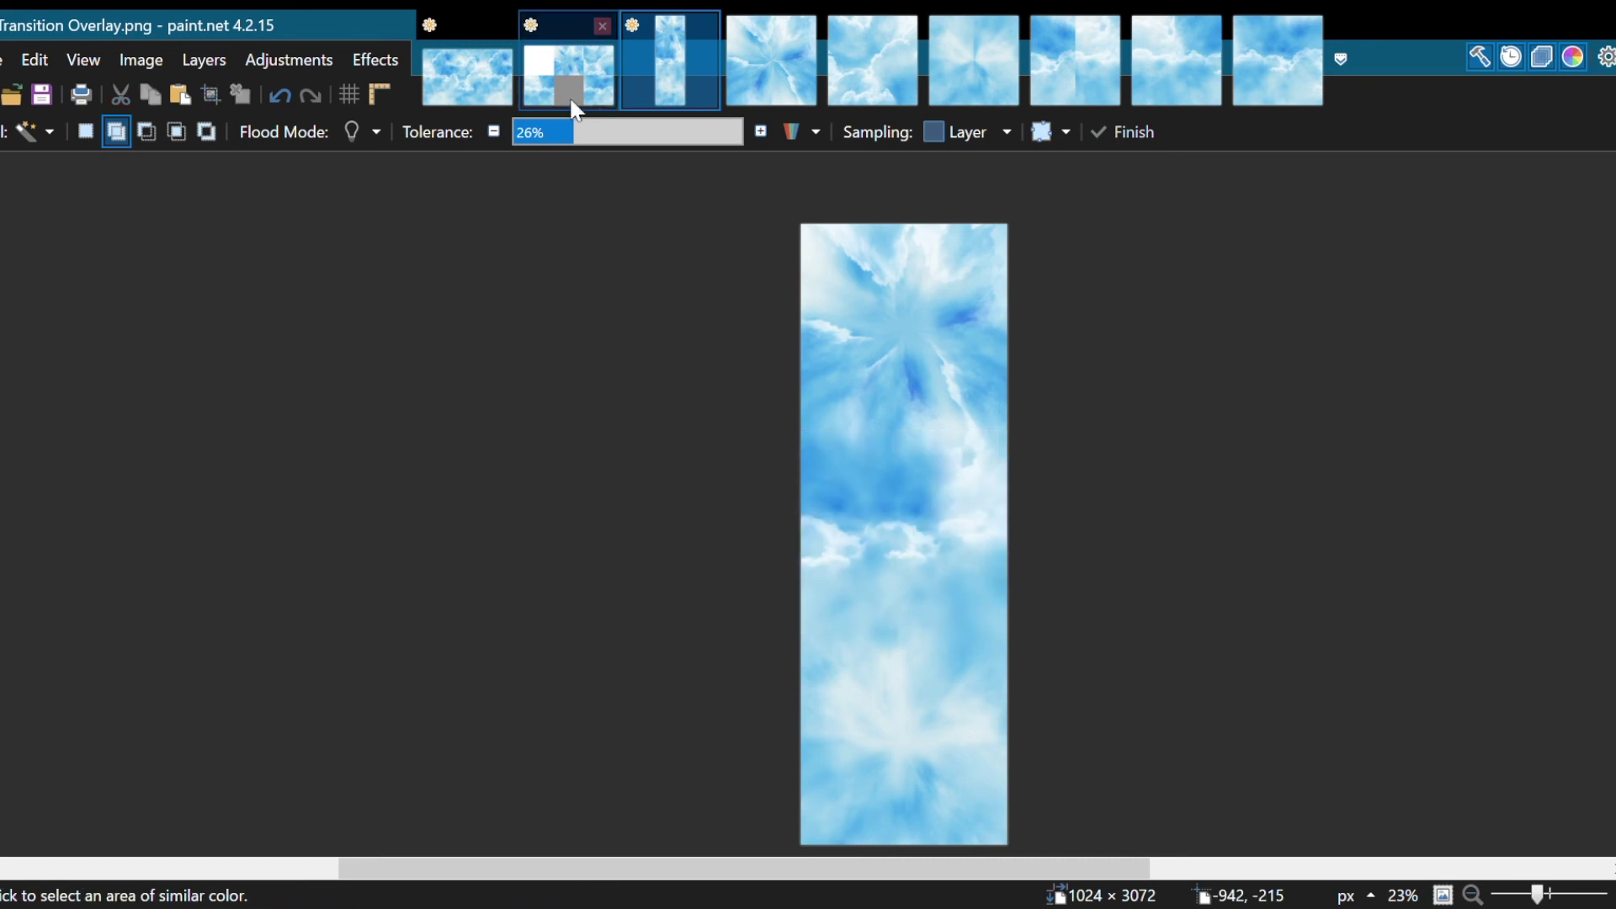
pyautogui.click(576, 109)
pyautogui.hotkey('ctrl', 'v')
# Step: Align the pasted Front face exactly over the layout's dark gray lower-middle cell
pyautogui.moveTo(552, 645); pyautogui.dragTo(858, 626)
pyautogui.scroll(8, 687, 513)
pyautogui.moveTo(750, 541); pyautogui.dragTo(761, 465)
pyautogui.scroll(8, 698, 446)
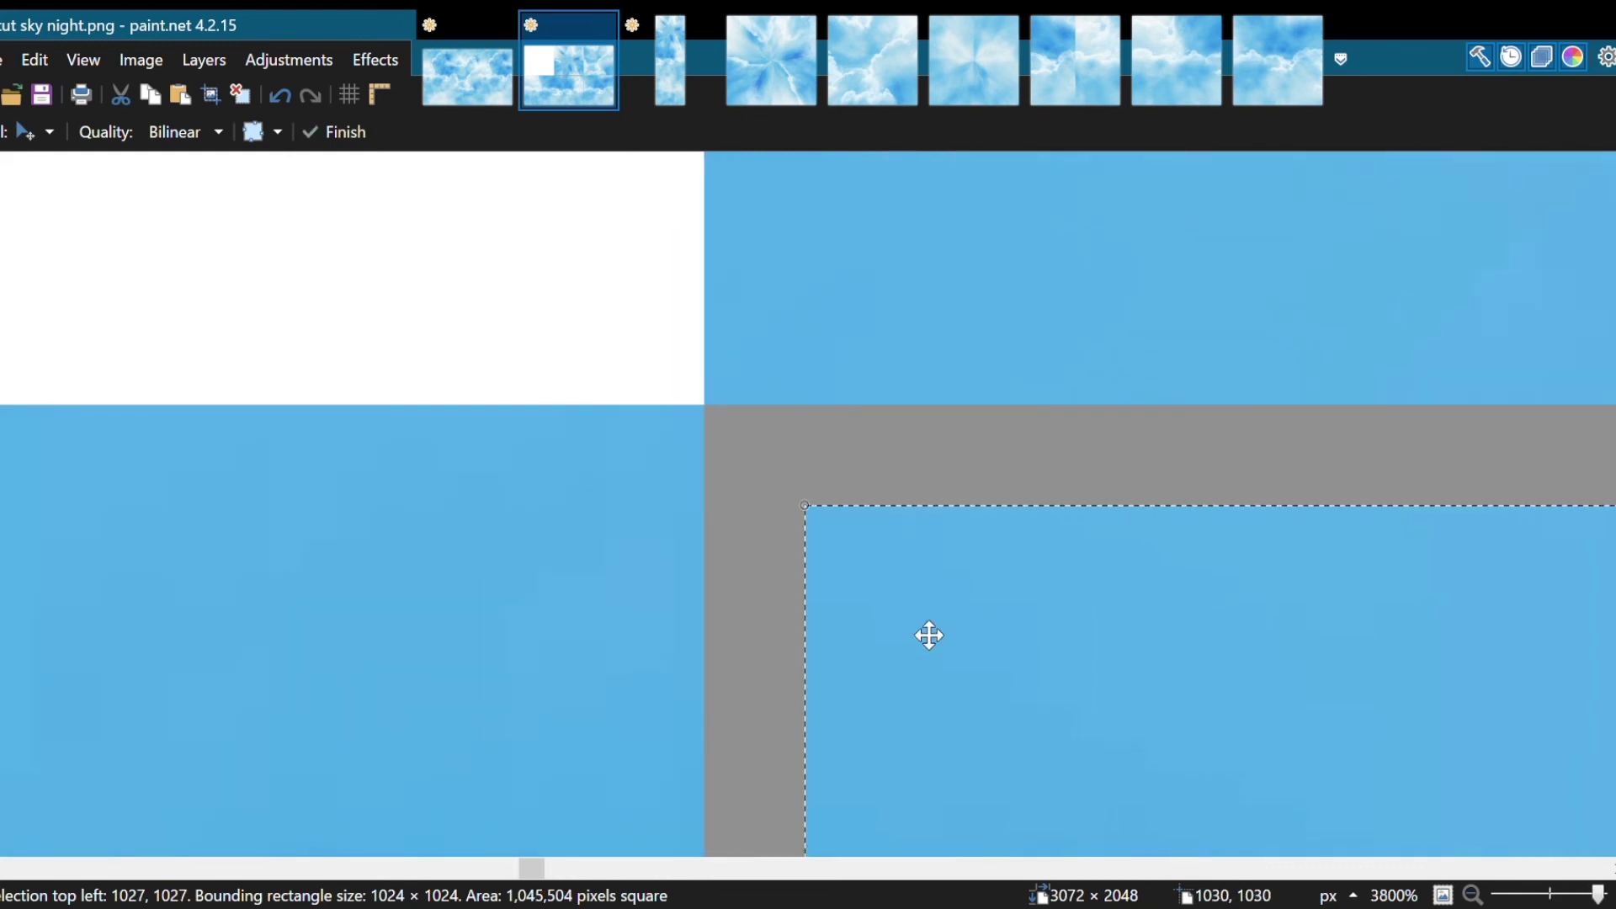
pyautogui.moveTo(929, 636); pyautogui.dragTo(826, 527)
pyautogui.scroll(-8, 825, 527)
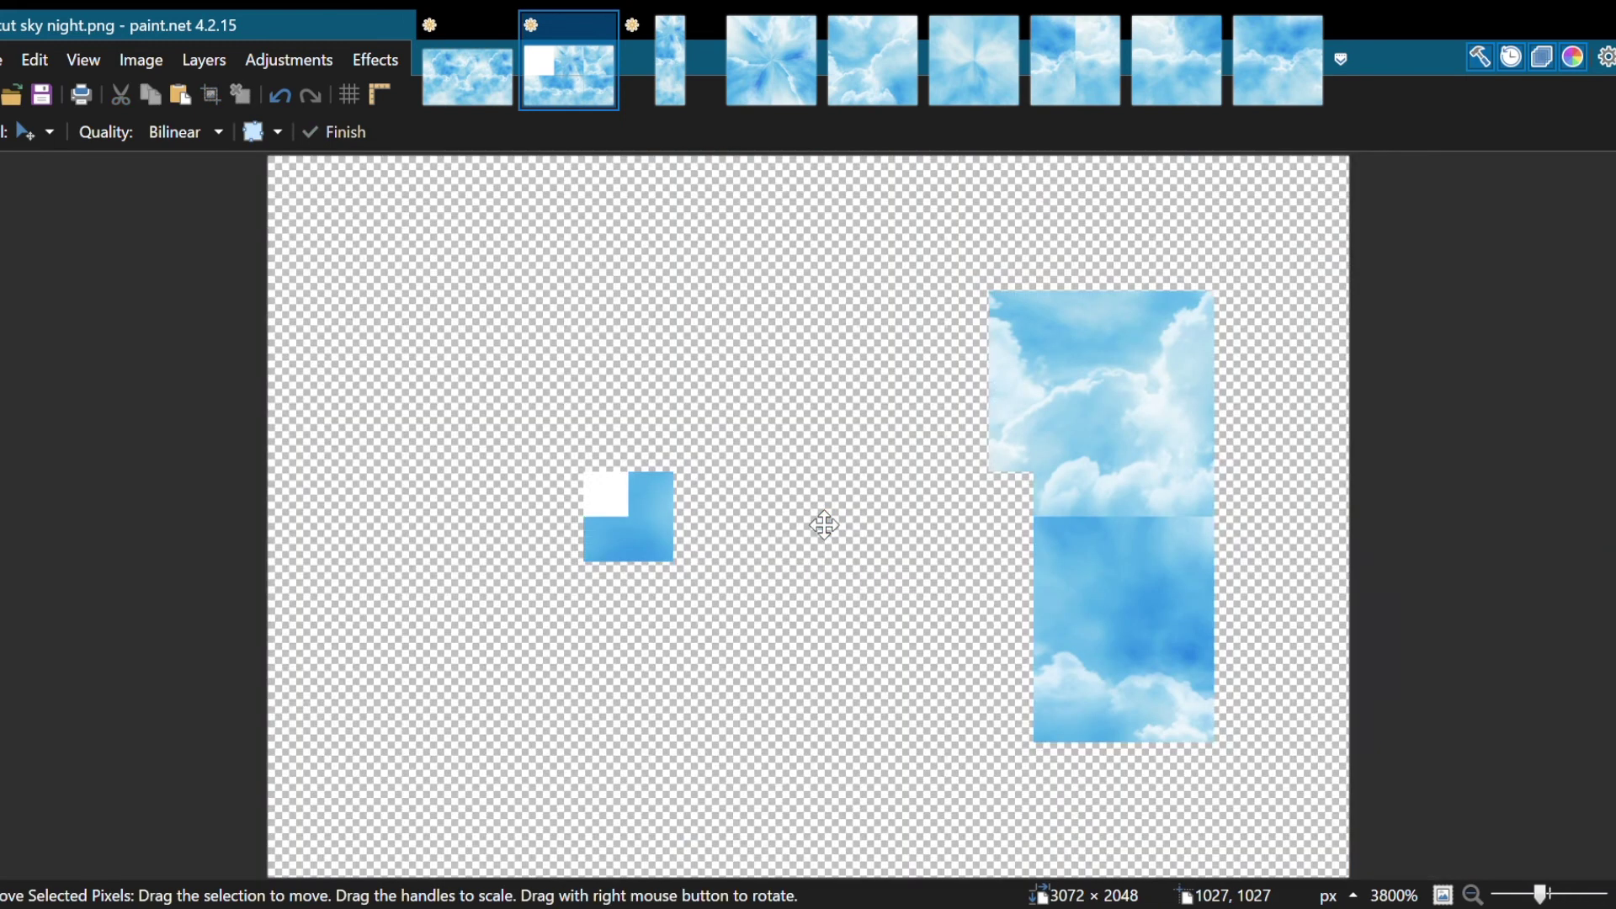
pyautogui.scroll(-8, 825, 524)
# Step: Copy the blended Bottom face from the transition strip's lower end and paste it into the cut sky night layout
pyautogui.click(673, 89)
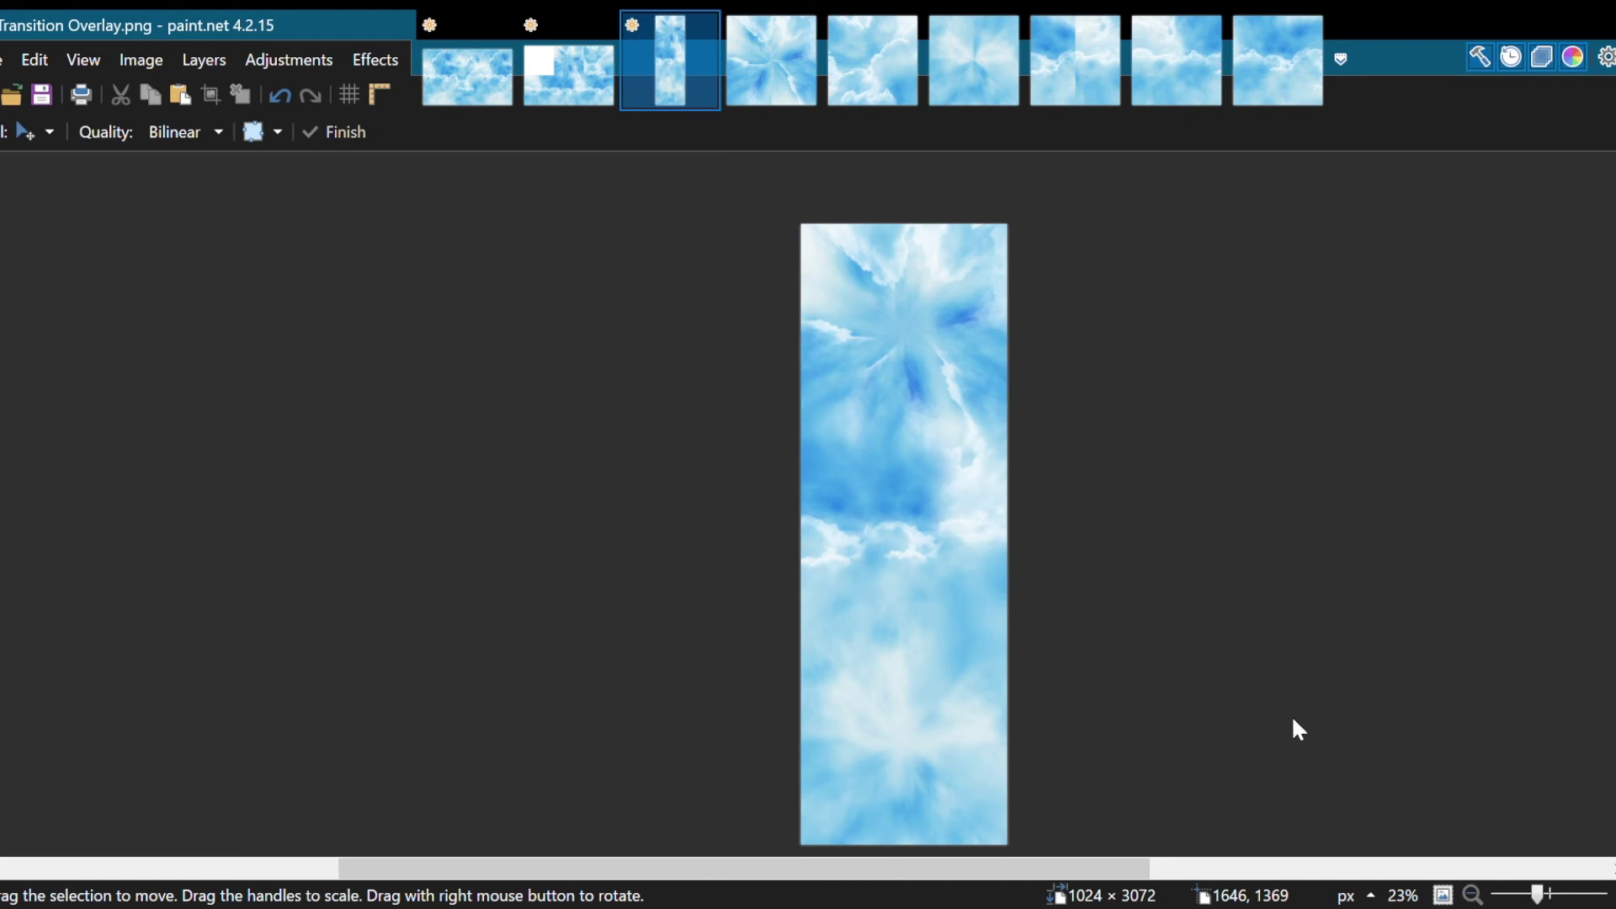
pyautogui.press('s')
pyautogui.press('s')
pyautogui.press('s')
pyautogui.press('s')
pyautogui.click(950, 742)
pyautogui.hotkey('ctrl', 'x')
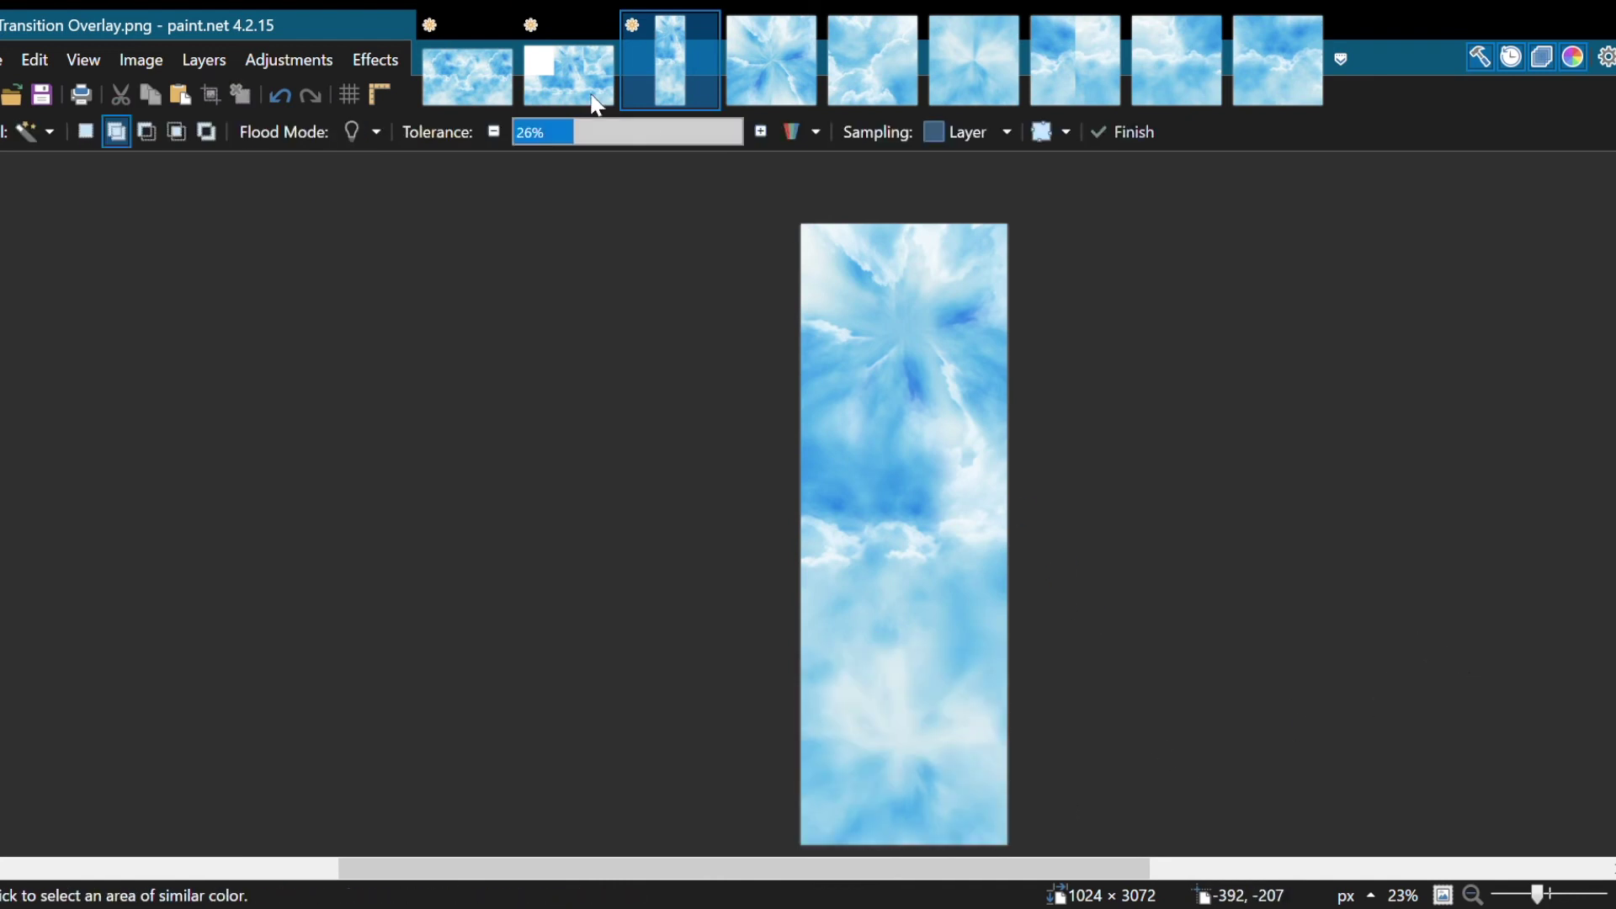
pyautogui.click(601, 78)
pyautogui.scroll(-1, 1338, 463)
pyautogui.hotkey('ctrl', 'v')
pyautogui.scroll(3, 595, 328)
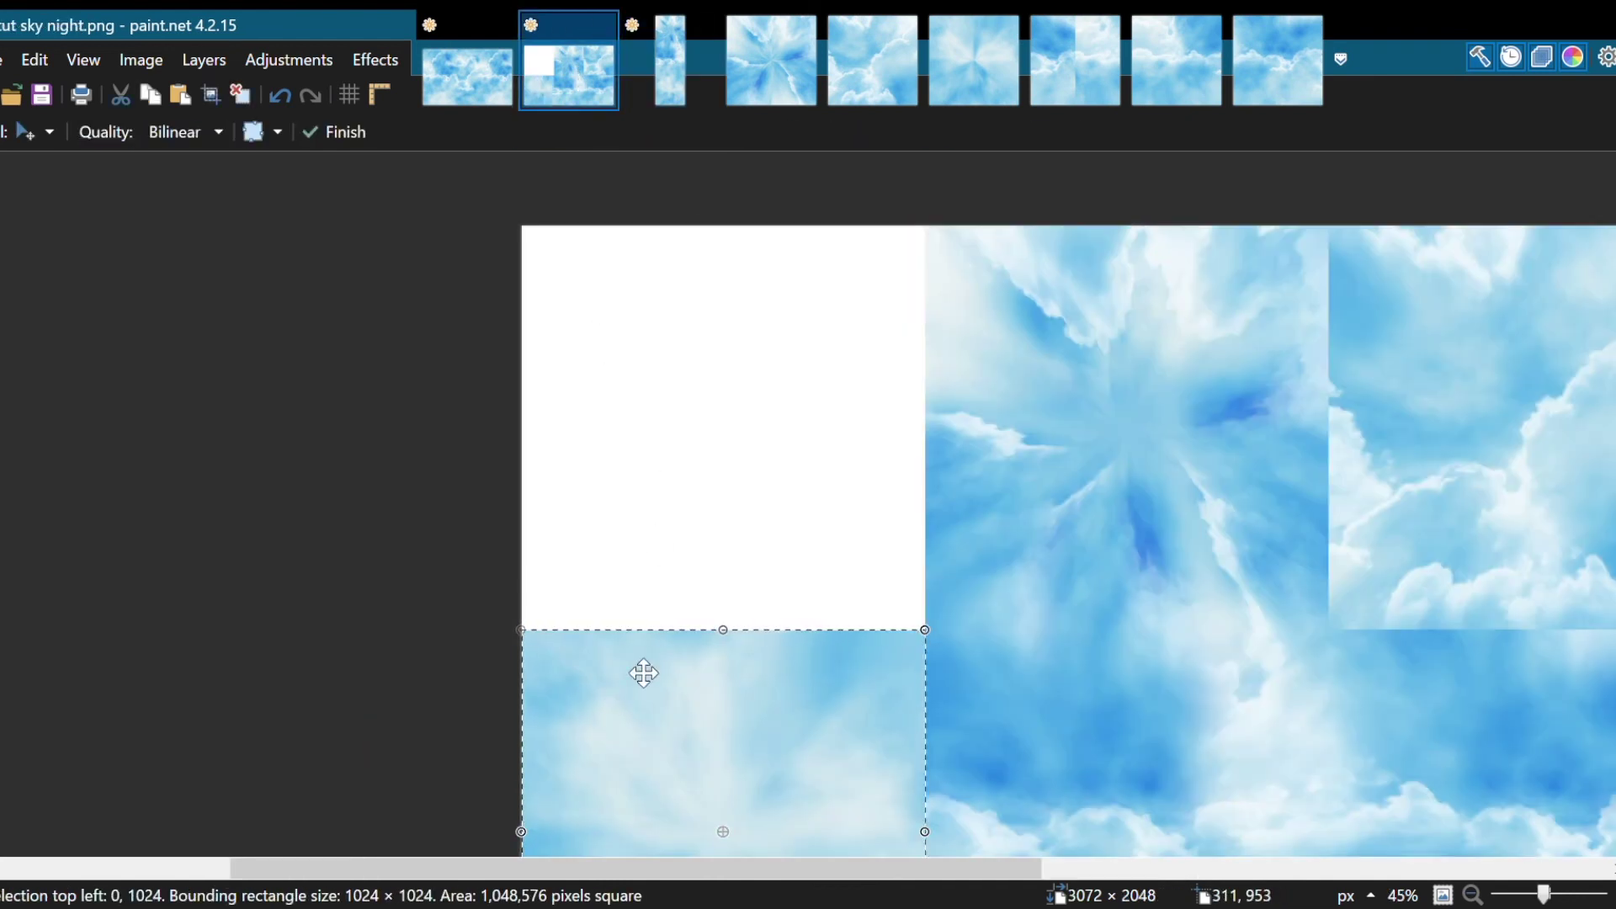
# Step: Align the pasted Bottom face exactly over the layout's white upper-left cell
pyautogui.moveTo(644, 674); pyautogui.dragTo(615, 322)
pyautogui.scroll(5, 505, 239)
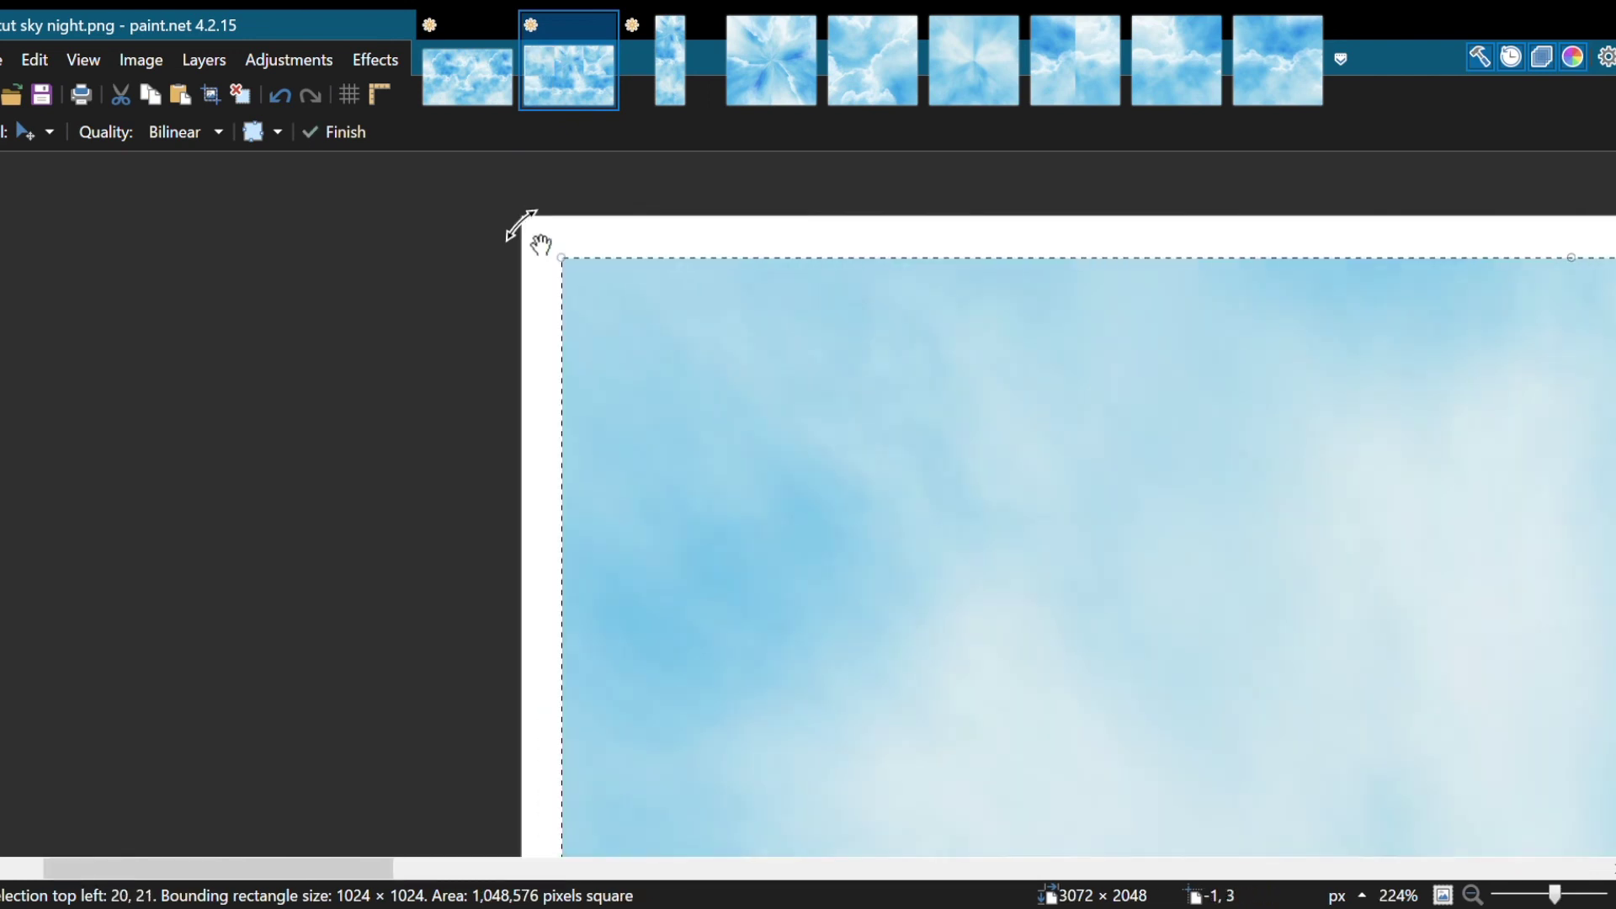
pyautogui.scroll(8, 543, 249)
pyautogui.moveTo(802, 563); pyautogui.dragTo(656, 400)
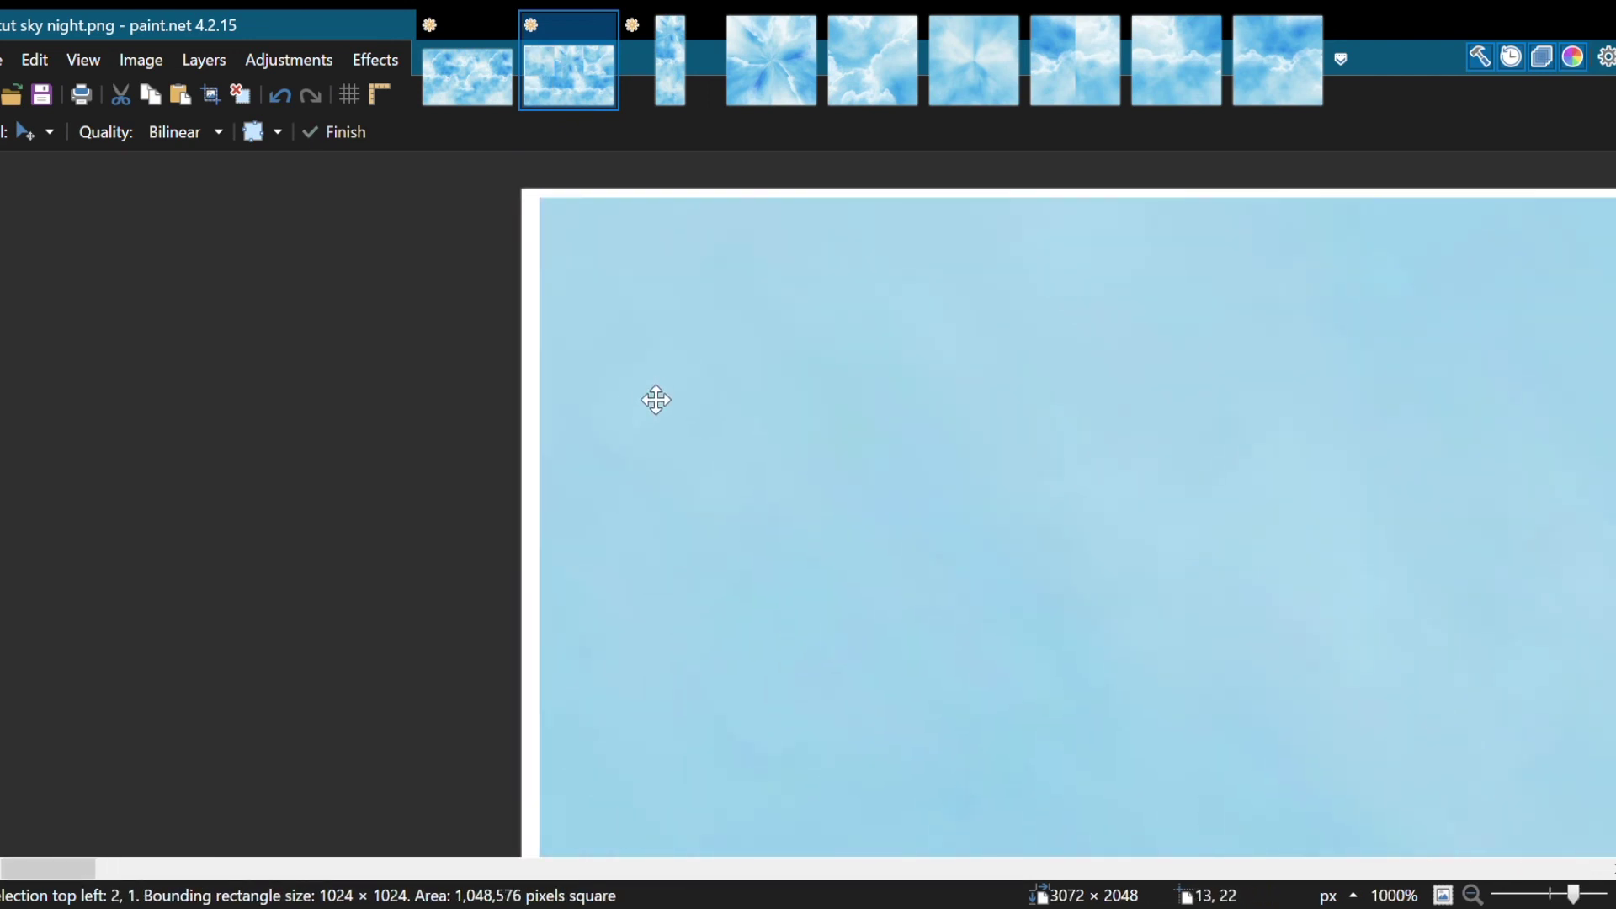
pyautogui.scroll(7, 532, 189)
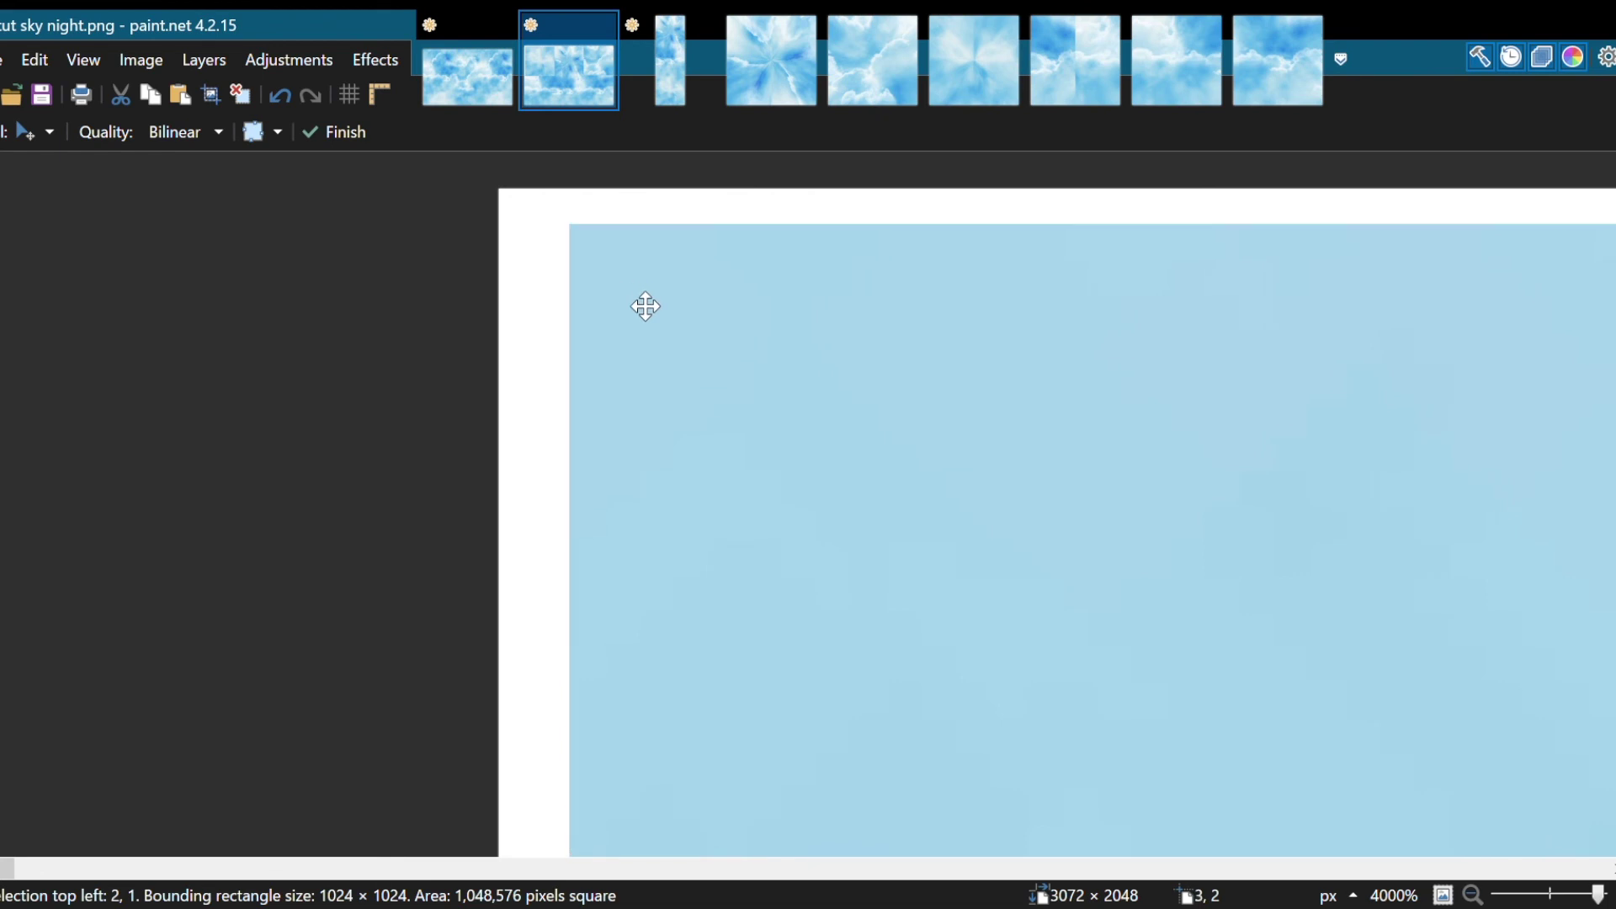
pyautogui.moveTo(646, 306); pyautogui.dragTo(559, 252)
pyautogui.scroll(-12, 635, 306)
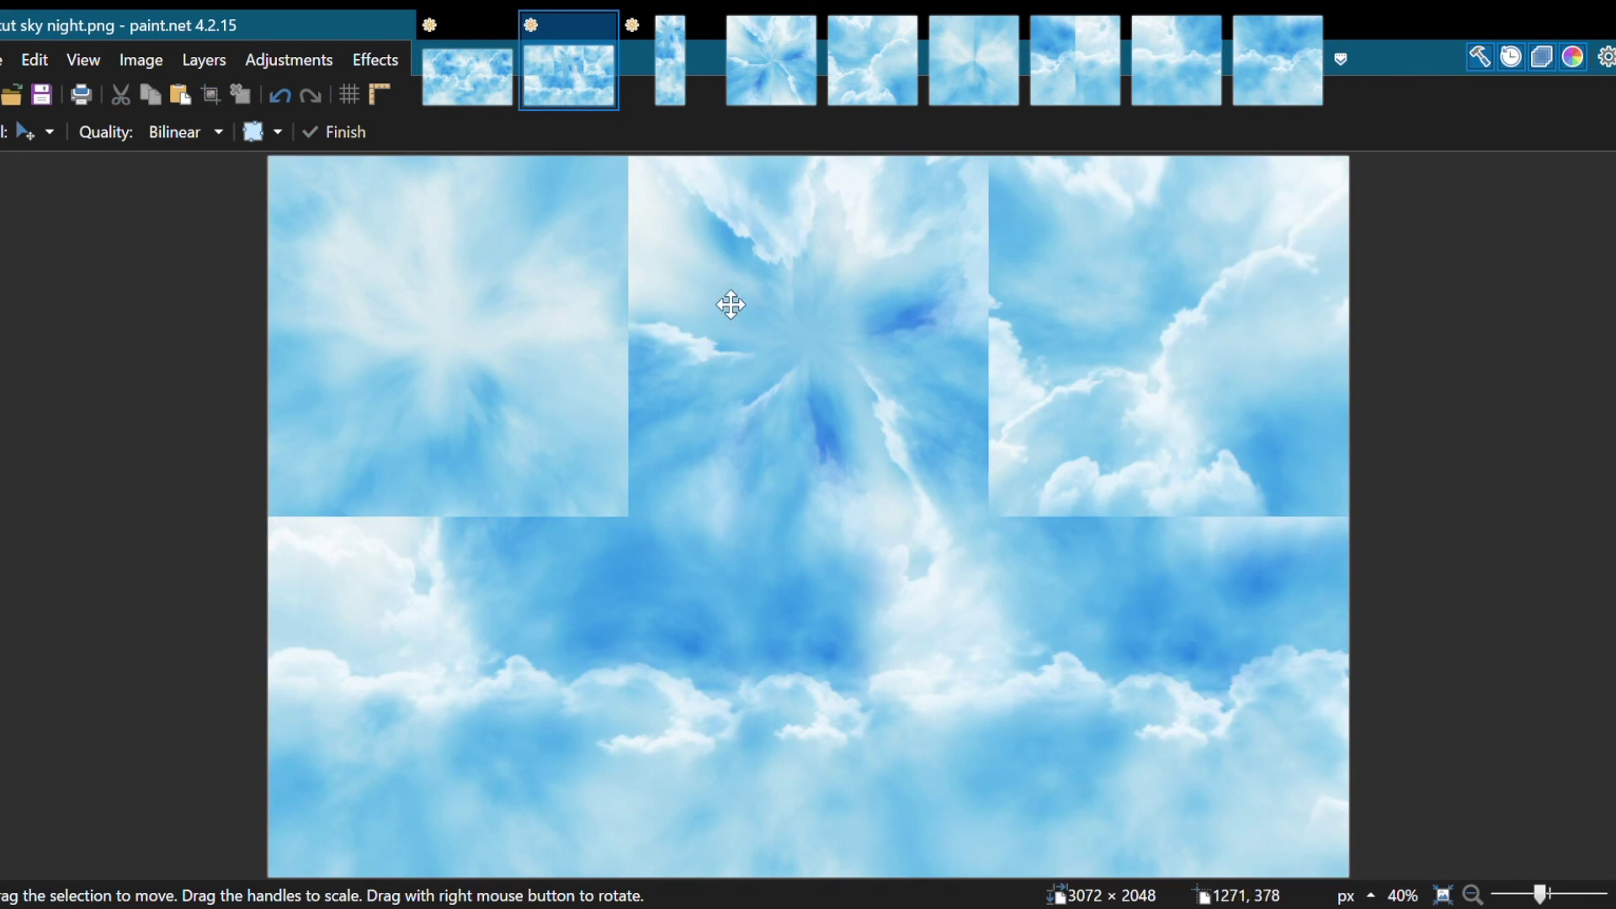
# Step: Examine the assembled layout's blended seams, outlining the Front face's center and the neighboring face with temporary rectangular selections
pyautogui.scroll(-1, 731, 305)
pyautogui.scroll(-1, 1002, 733)
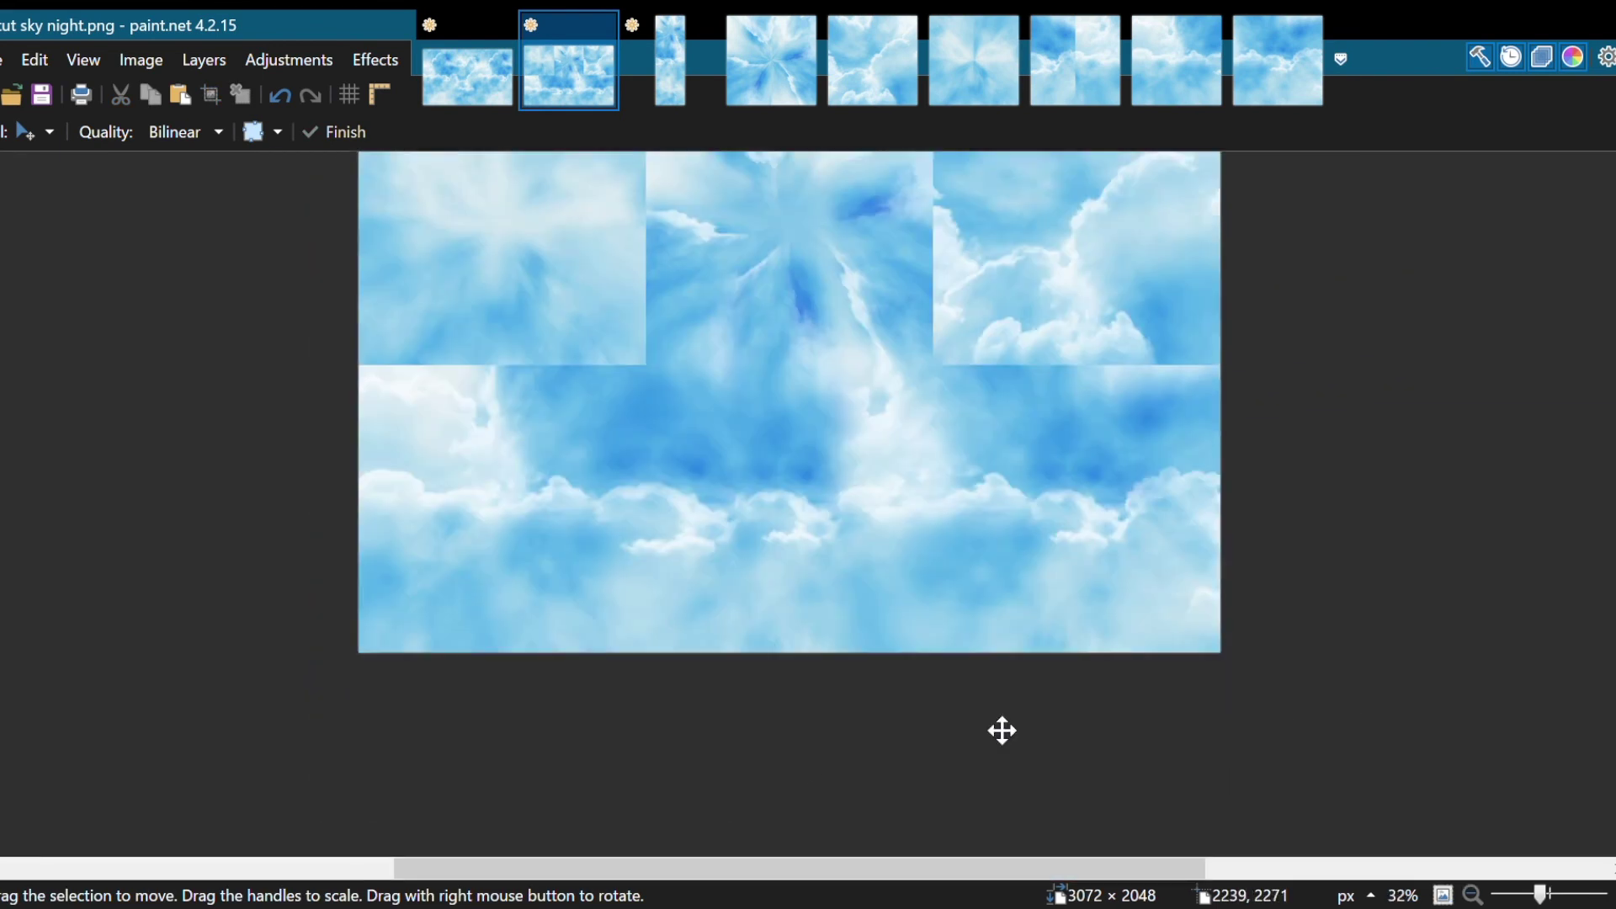
pyautogui.scroll(1, 1017, 783)
pyautogui.scroll(-1, 822, 653)
pyautogui.scroll(2, 926, 733)
pyautogui.press('s')
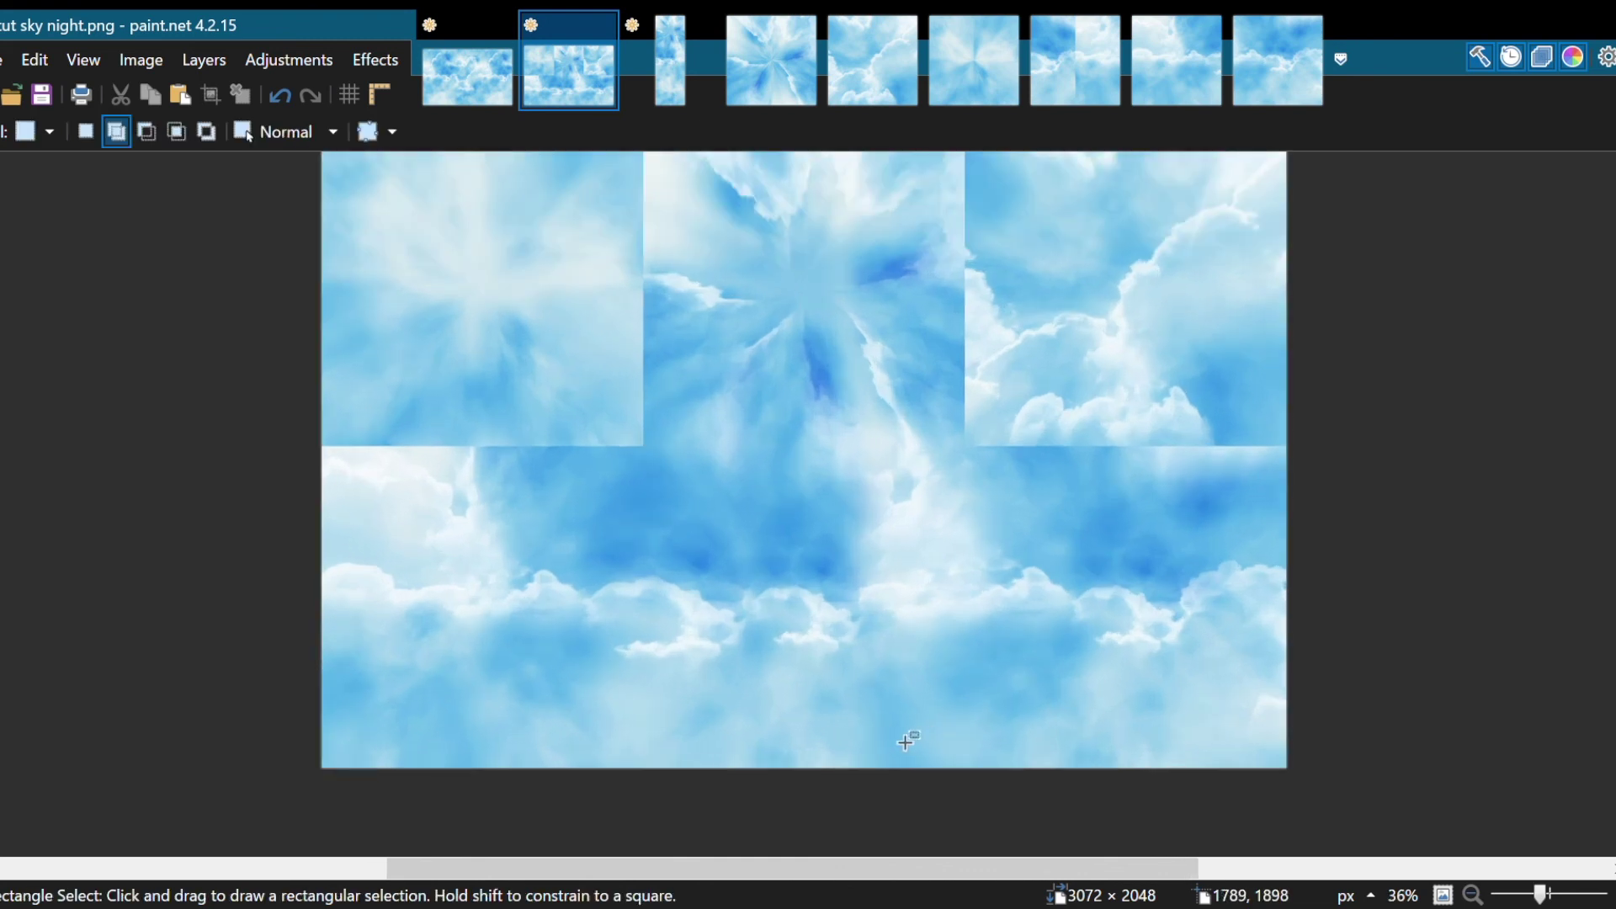
pyautogui.moveTo(724, 416); pyautogui.dragTo(867, 808)
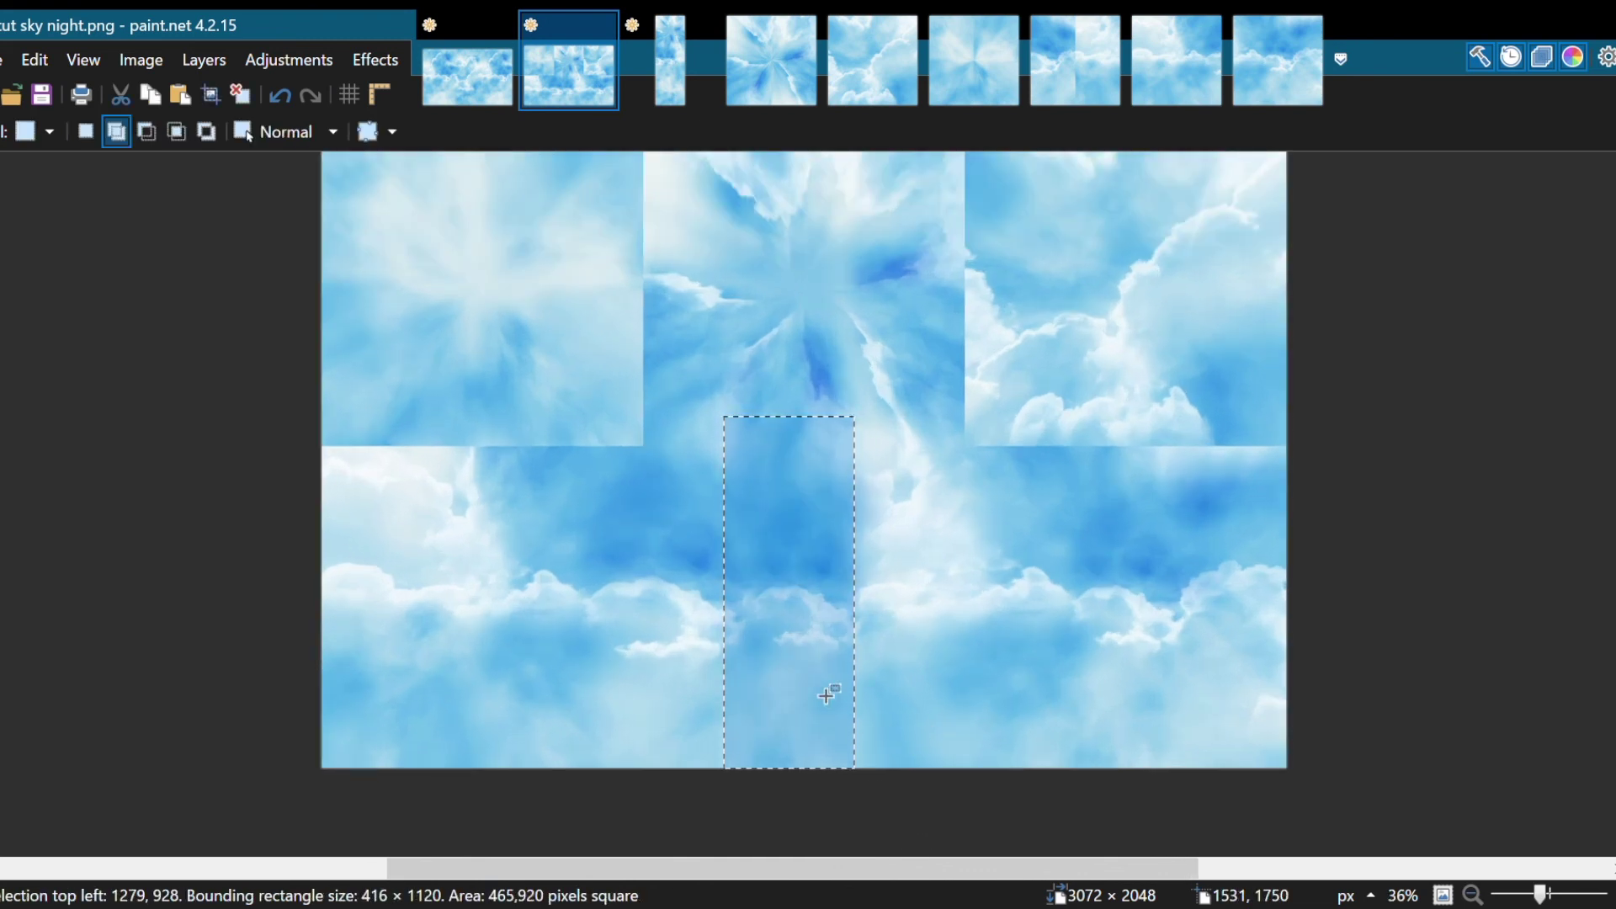
pyautogui.hotkey('ctrl', 'd')
pyautogui.moveTo(1077, 505); pyautogui.dragTo(1186, 819)
pyautogui.click(1227, 855)
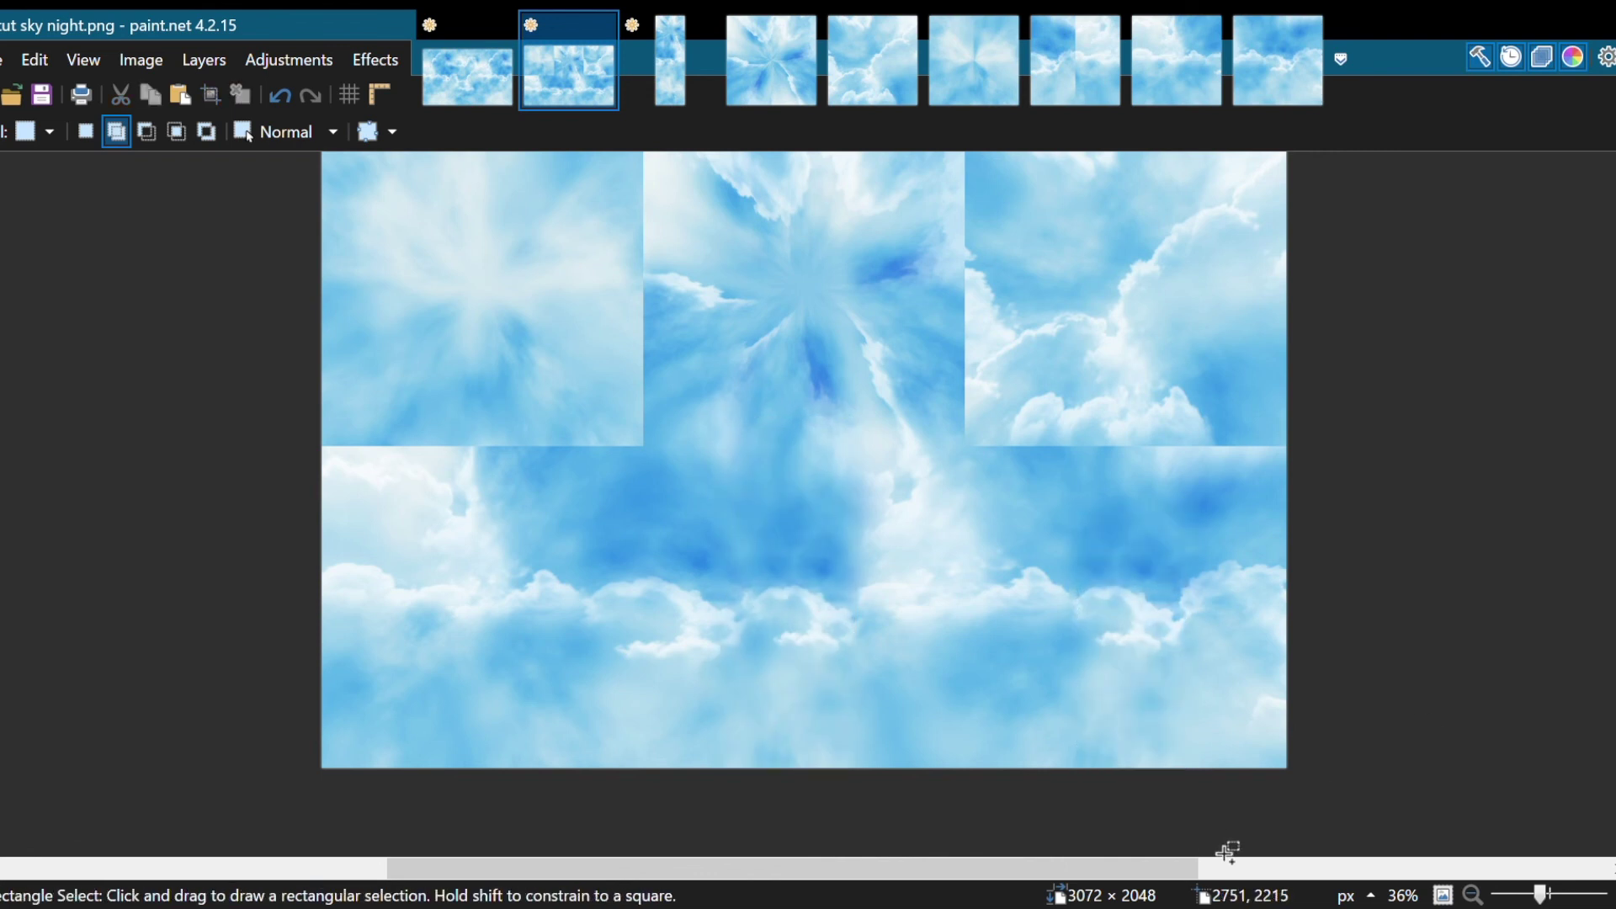
pyautogui.scroll(-1, 1096, 684)
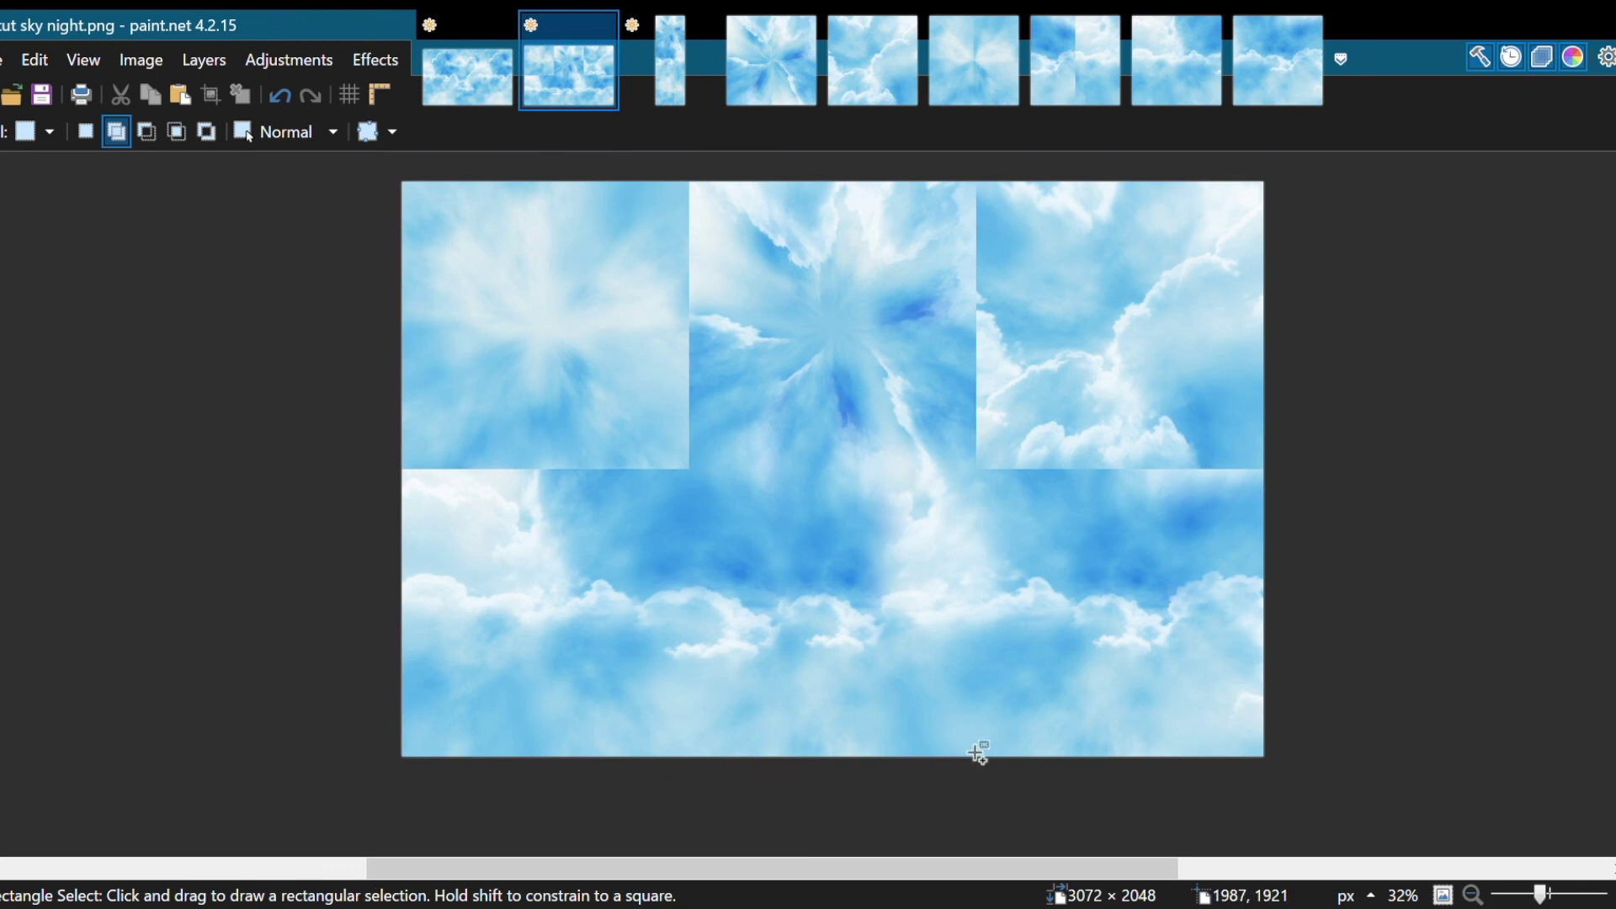
pyautogui.scroll(-1, 977, 752)
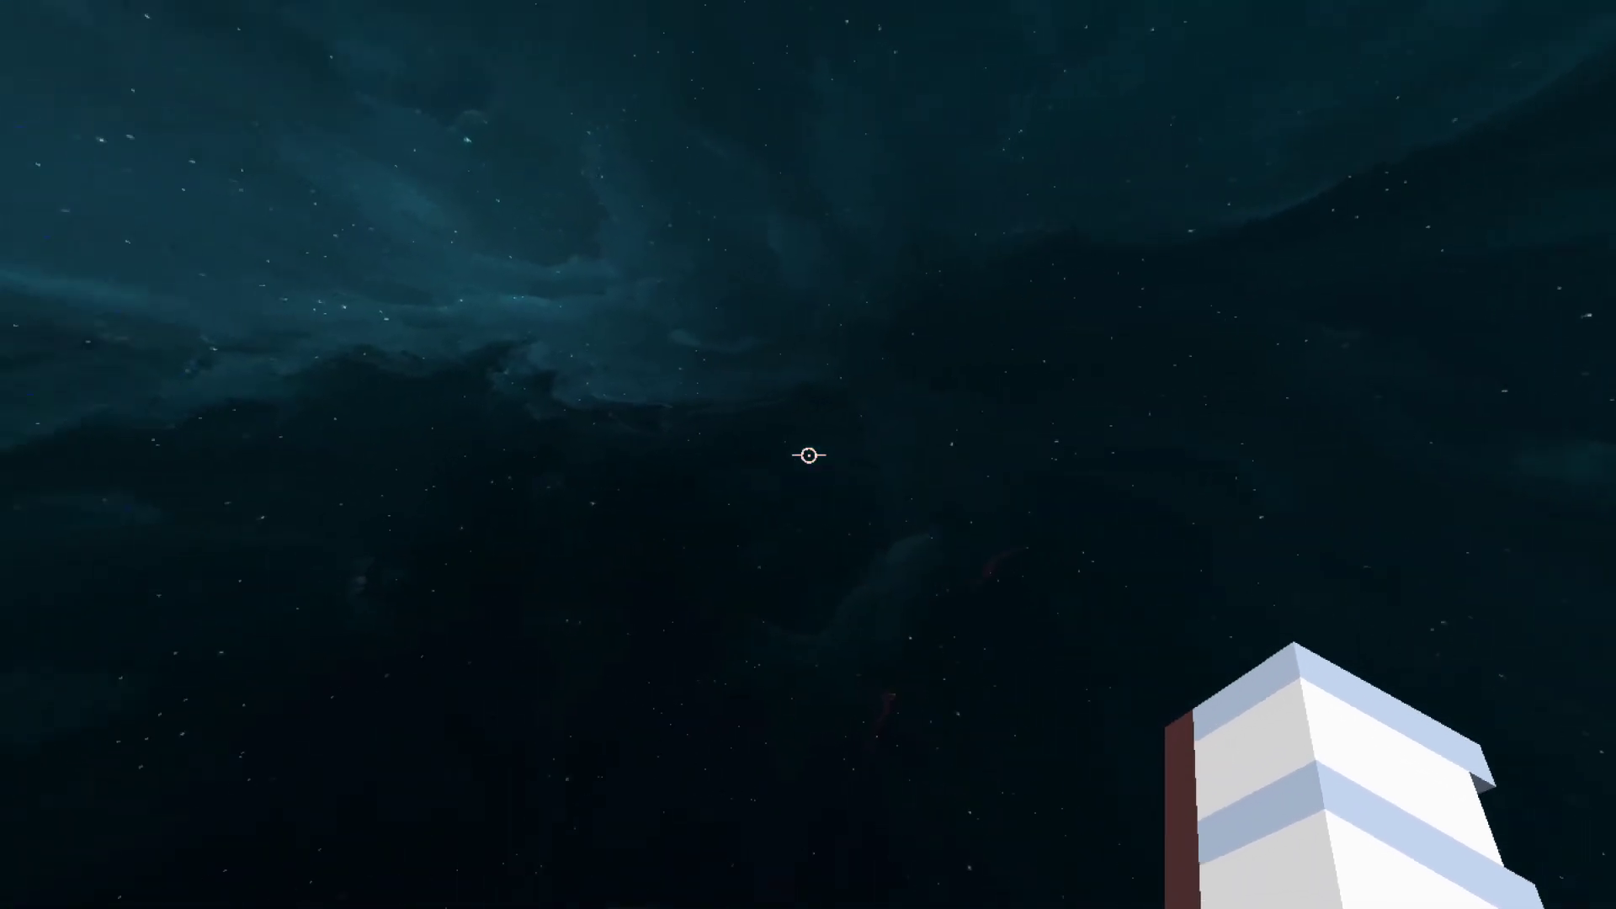
pyautogui.press('F5')
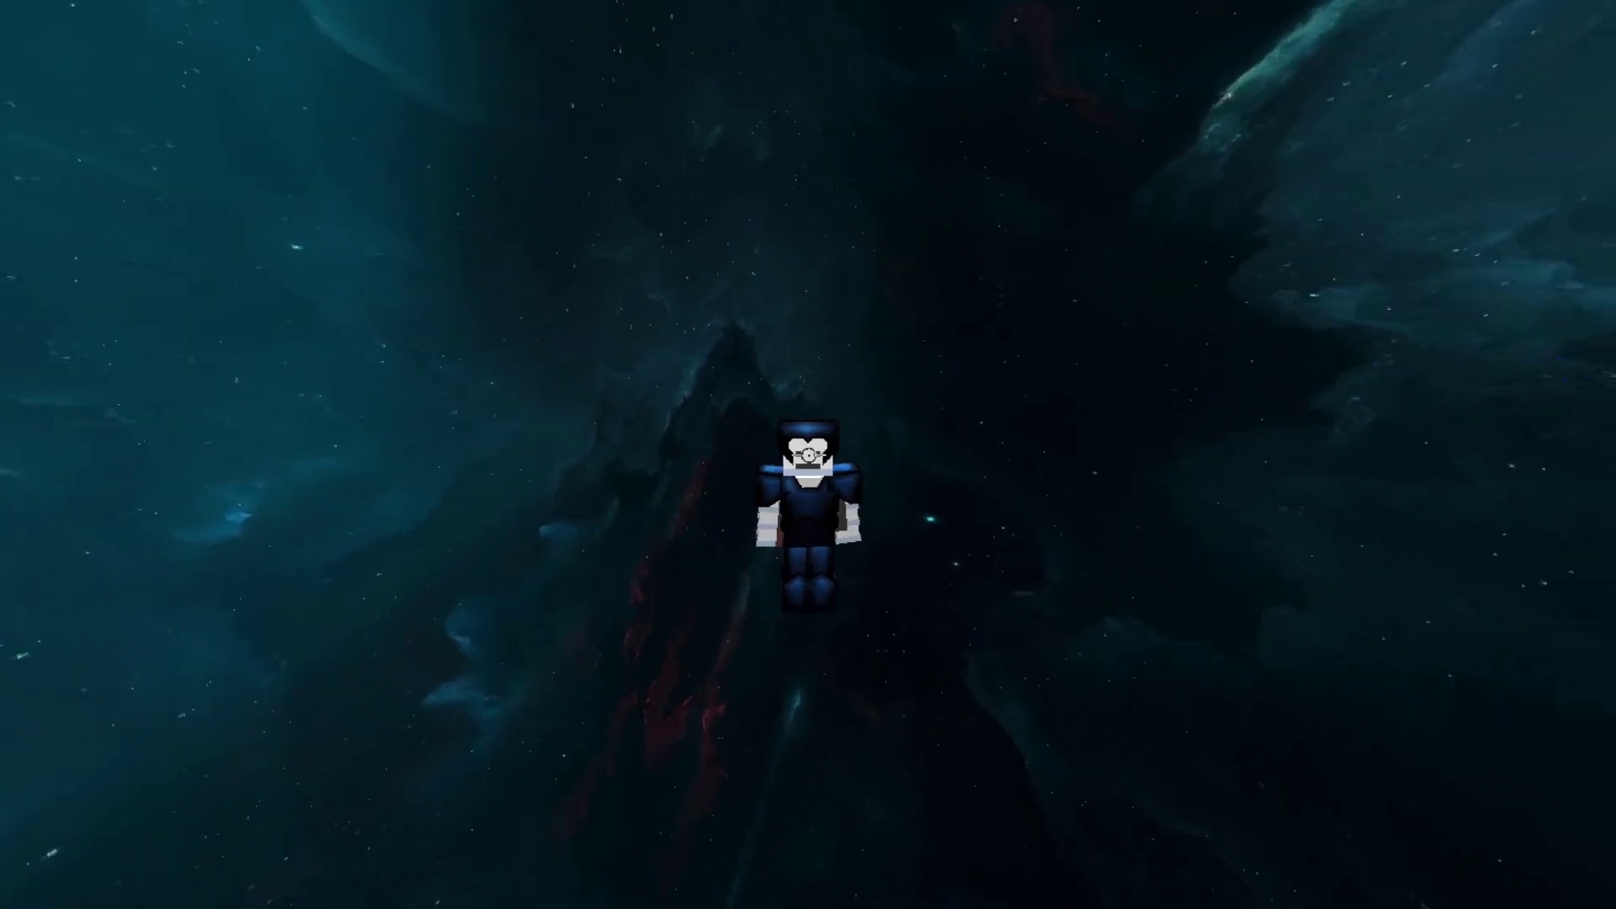